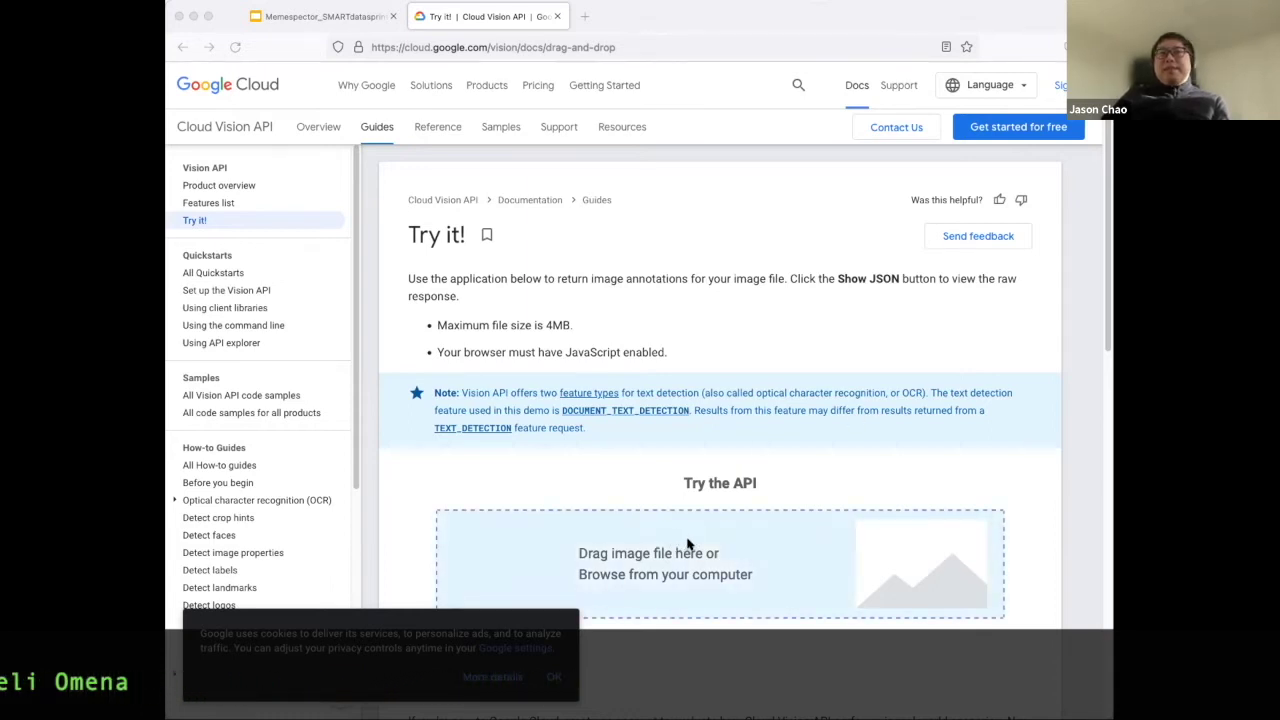
- Upload academic conference_f1b0ae80863f0fc506eef6e26bc16824805ed911.jpg to the Try the API demo for analysis and accept the cookie notice
{"action": "left_click_drag", "start_coordinate": [687, 544], "coordinate": [687, 544]}
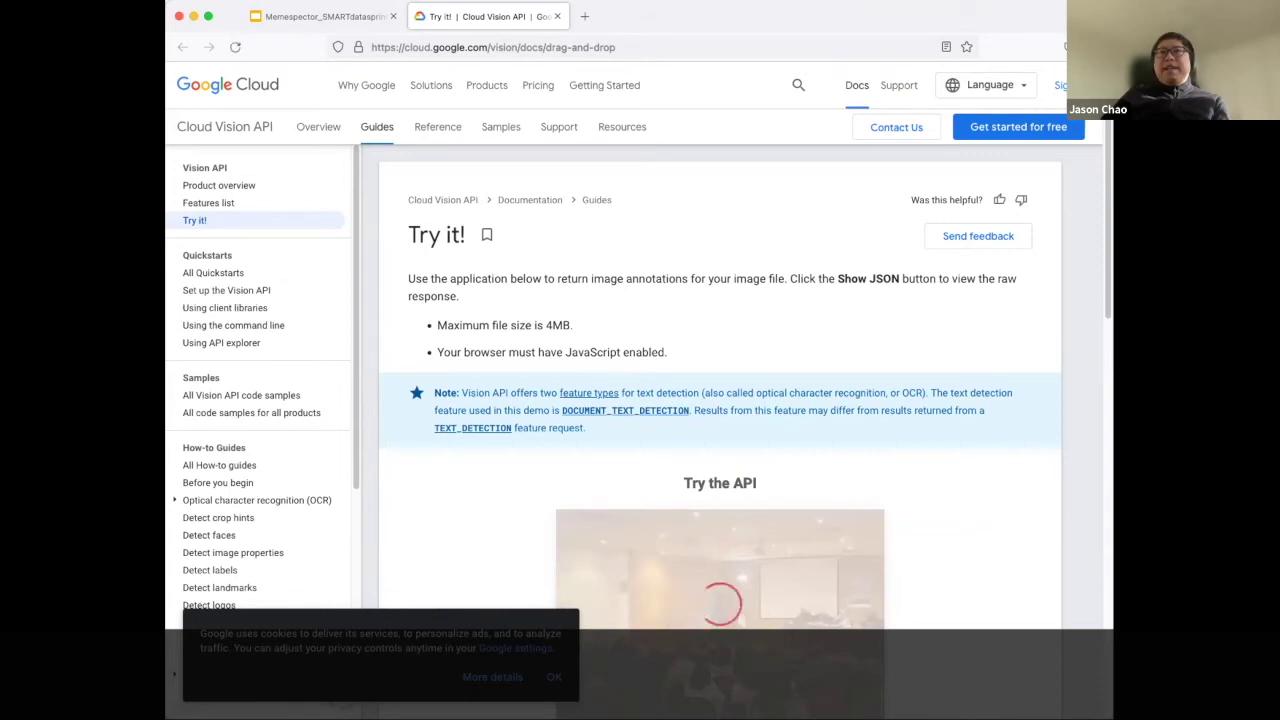
{"action": "scroll", "coordinate": [549, 605], "scroll_direction": "down", "scroll_amount": 5}
{"action": "left_click", "coordinate": [628, 537]}
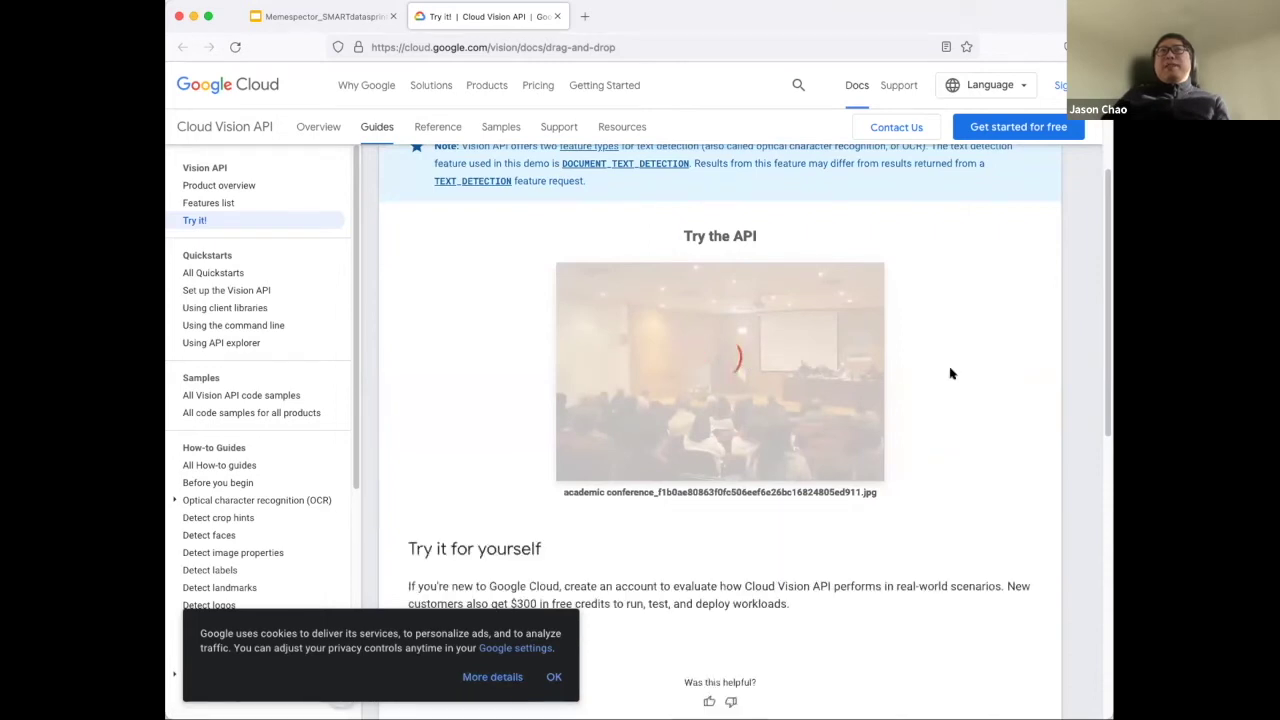
{"action": "left_click", "coordinate": [553, 677]}
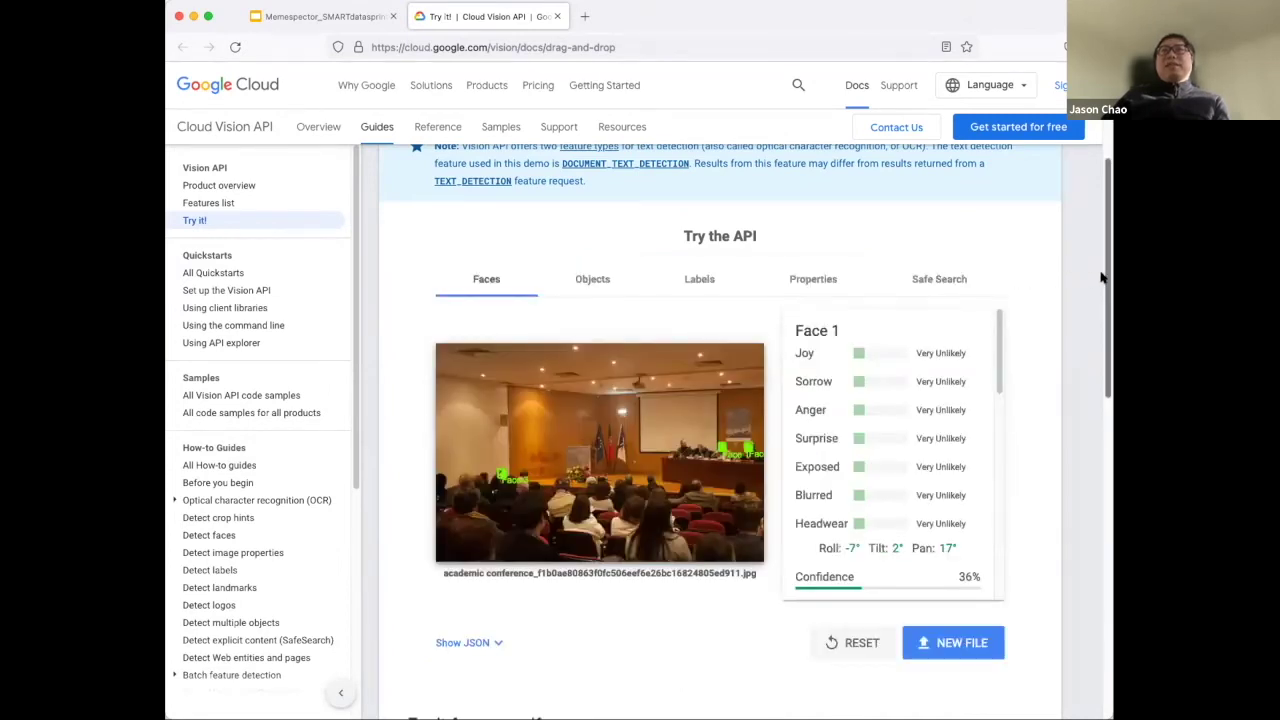
- Examine the face detection and object detection results for the conference photo, including the confidence scores of all entries
{"action": "scroll", "coordinate": [1097, 318], "scroll_direction": "down", "scroll_amount": 2}
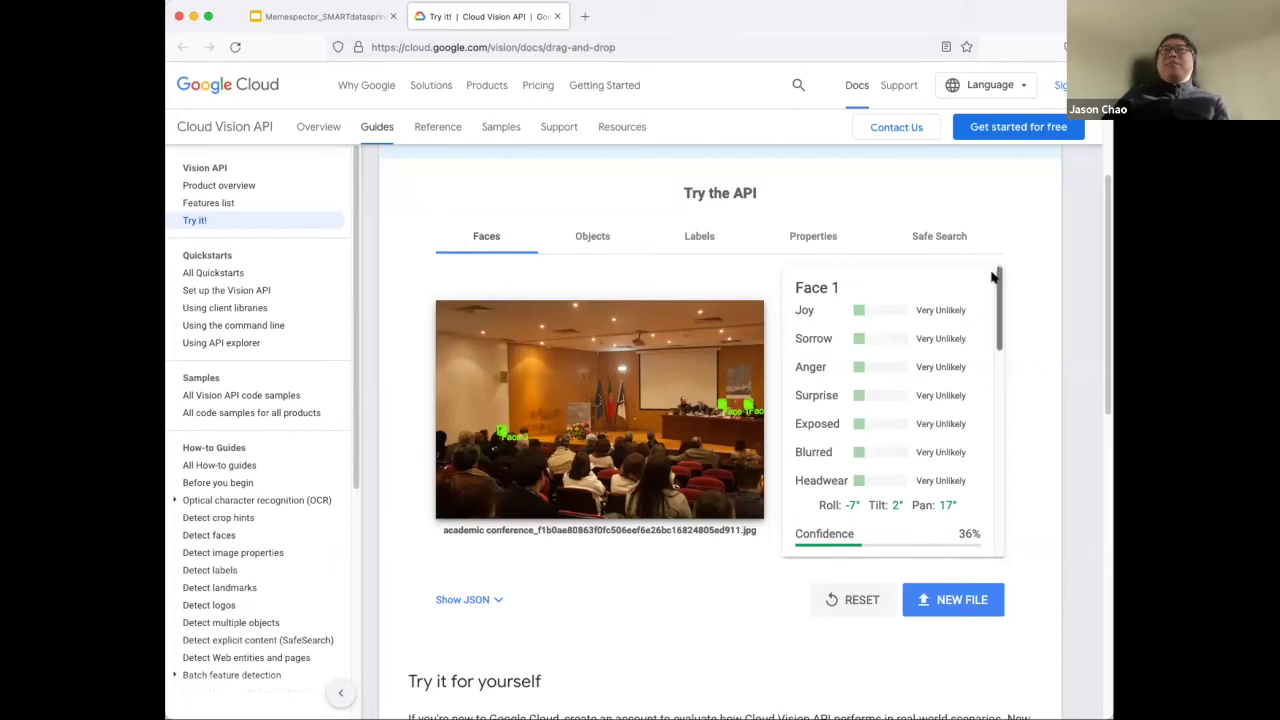
{"action": "left_click_drag", "start_coordinate": [996, 294], "coordinate": [988, 485]}
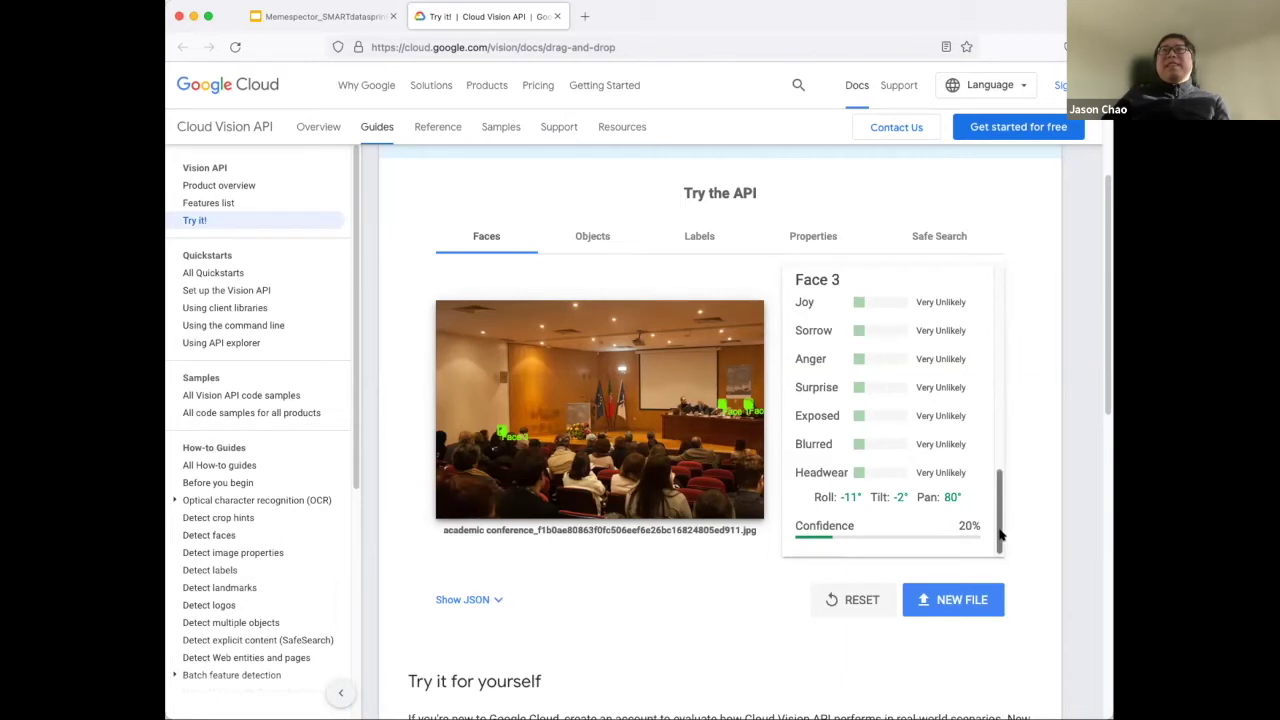
{"action": "left_click", "coordinate": [589, 248]}
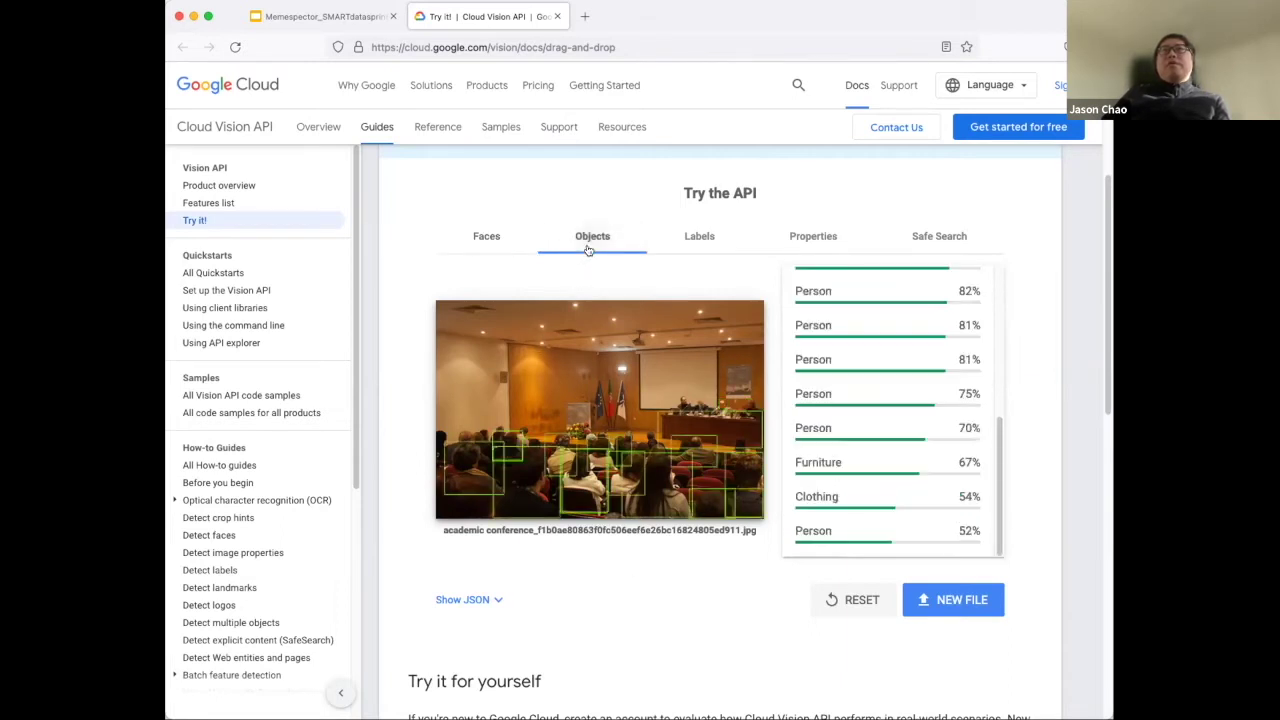
{"action": "scroll", "coordinate": [960, 320], "scroll_direction": "up", "scroll_amount": 5}
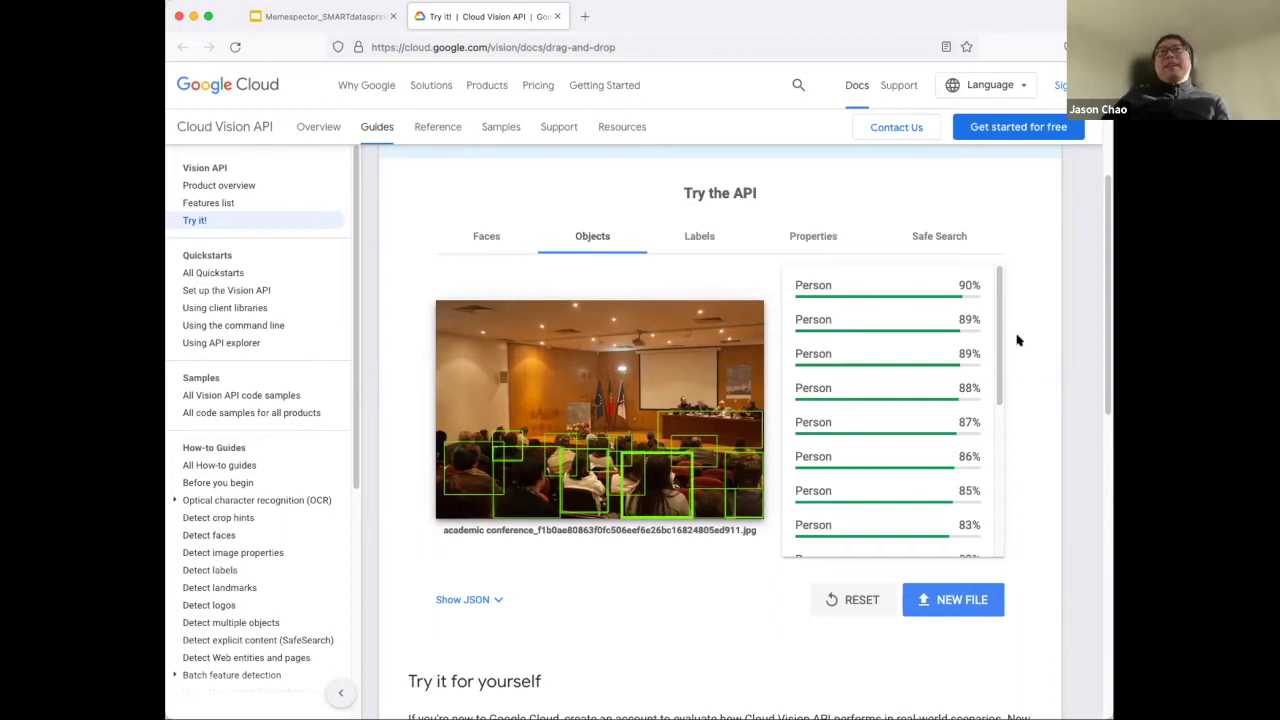
{"action": "left_click_drag", "start_coordinate": [1000, 343], "coordinate": [998, 434]}
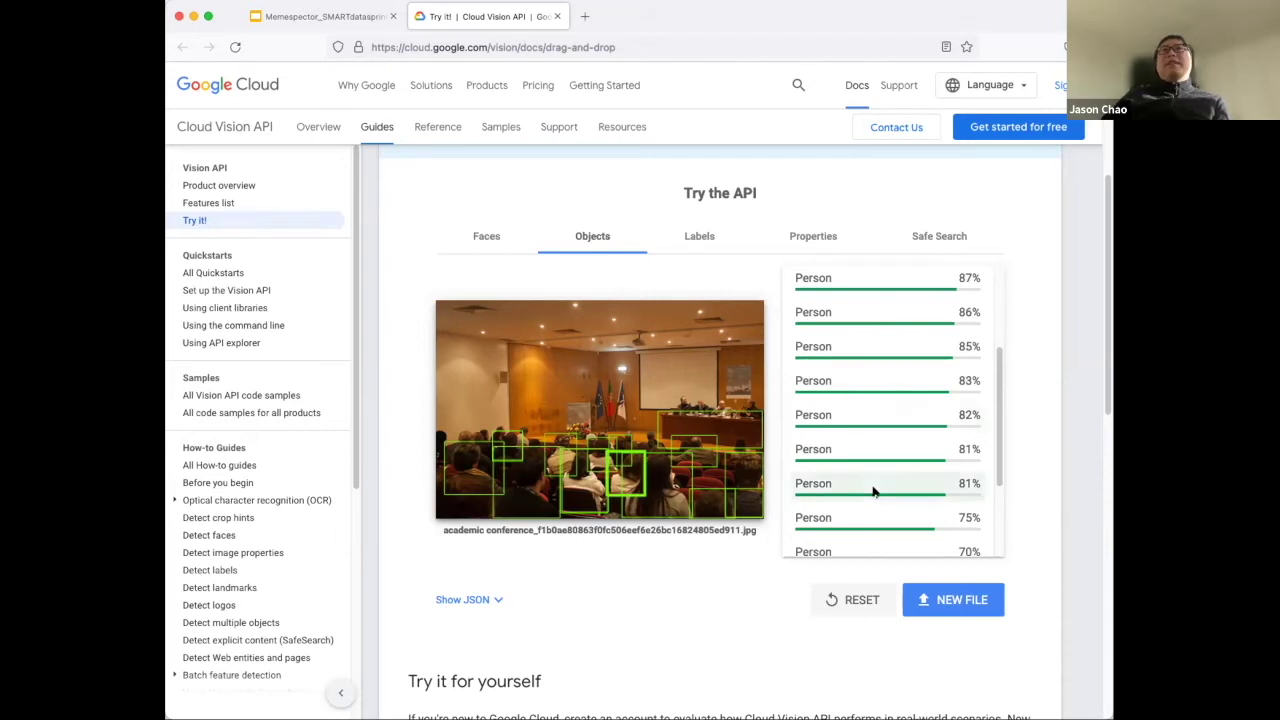
{"action": "scroll", "coordinate": [875, 490], "scroll_direction": "down", "scroll_amount": 2}
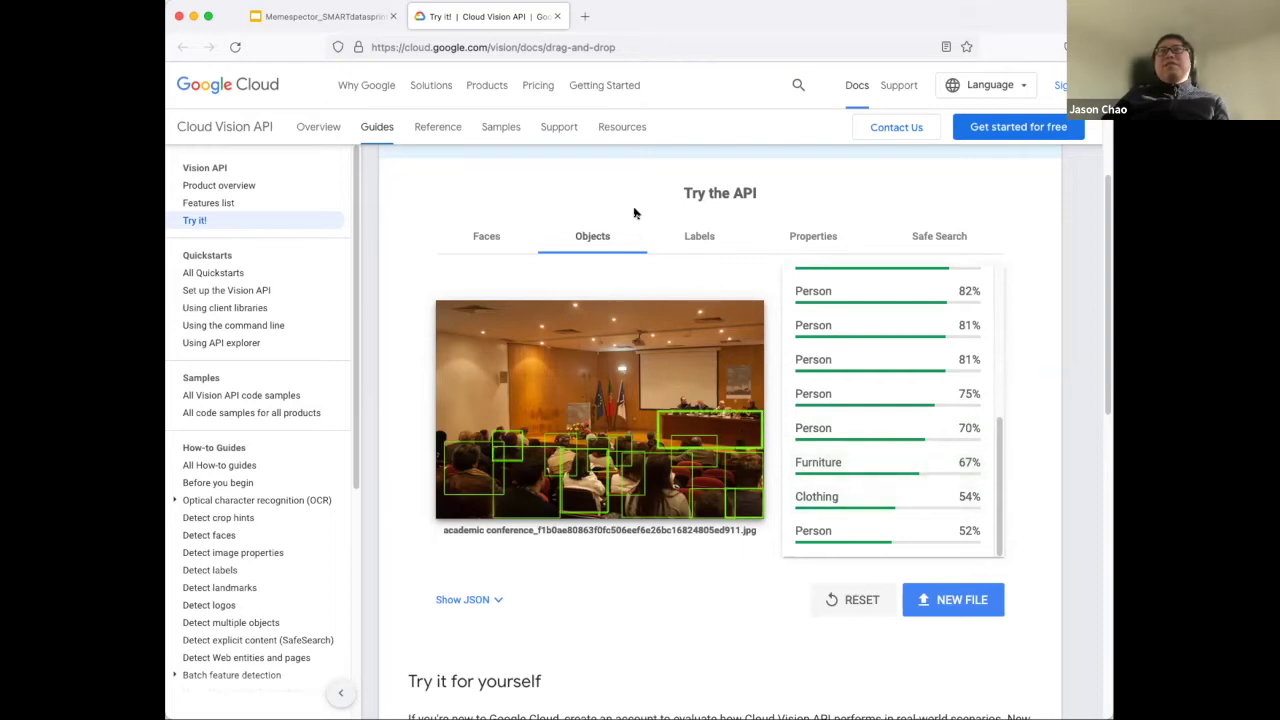
- Review the full list of labels assigned to the conference photo, from the highest to the lowest confidence
{"action": "left_click", "coordinate": [684, 240]}
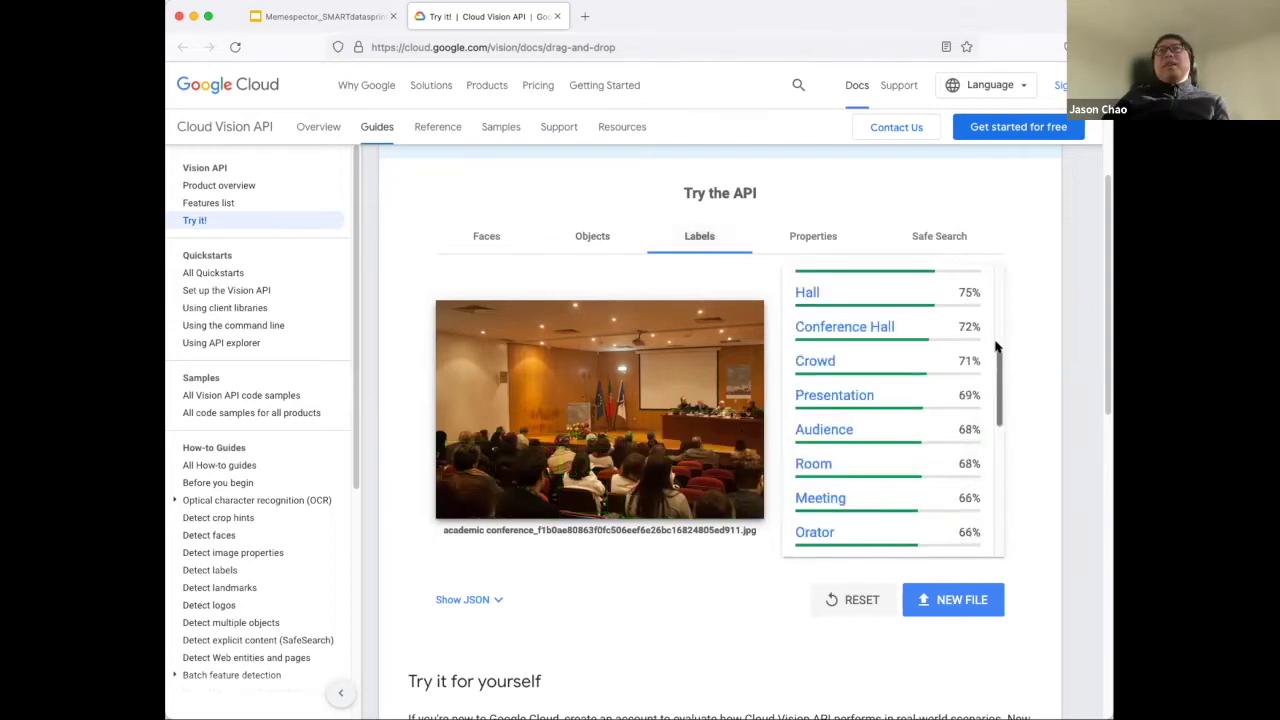
{"action": "scroll", "coordinate": [1000, 362], "scroll_direction": "up", "scroll_amount": 3}
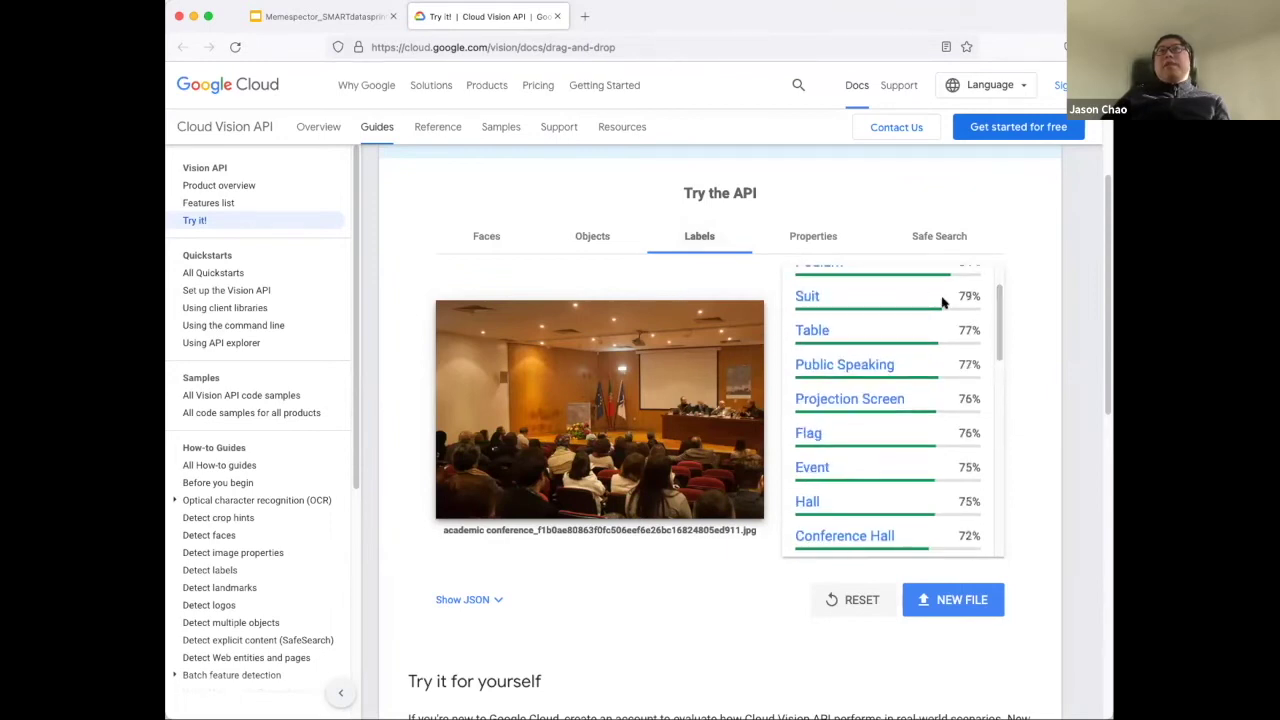
{"action": "scroll", "coordinate": [985, 316], "scroll_direction": "up", "scroll_amount": 2}
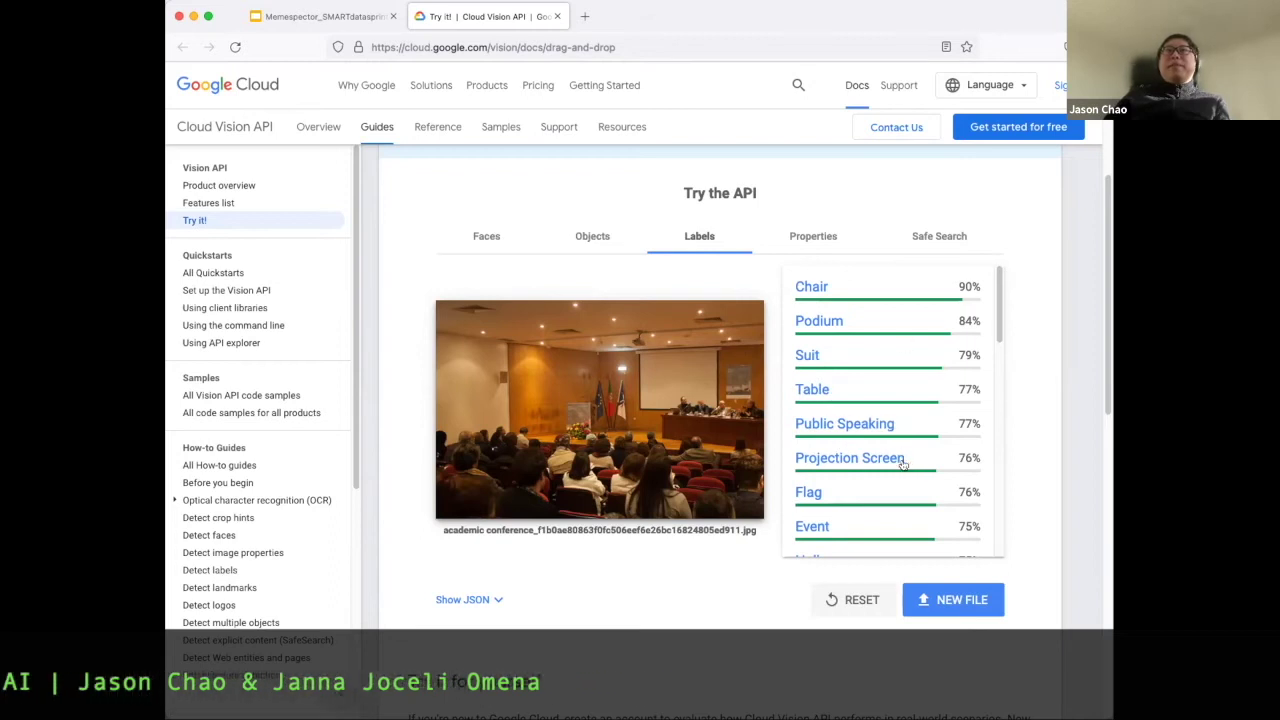
{"action": "scroll", "coordinate": [999, 335], "scroll_direction": "down", "scroll_amount": 2}
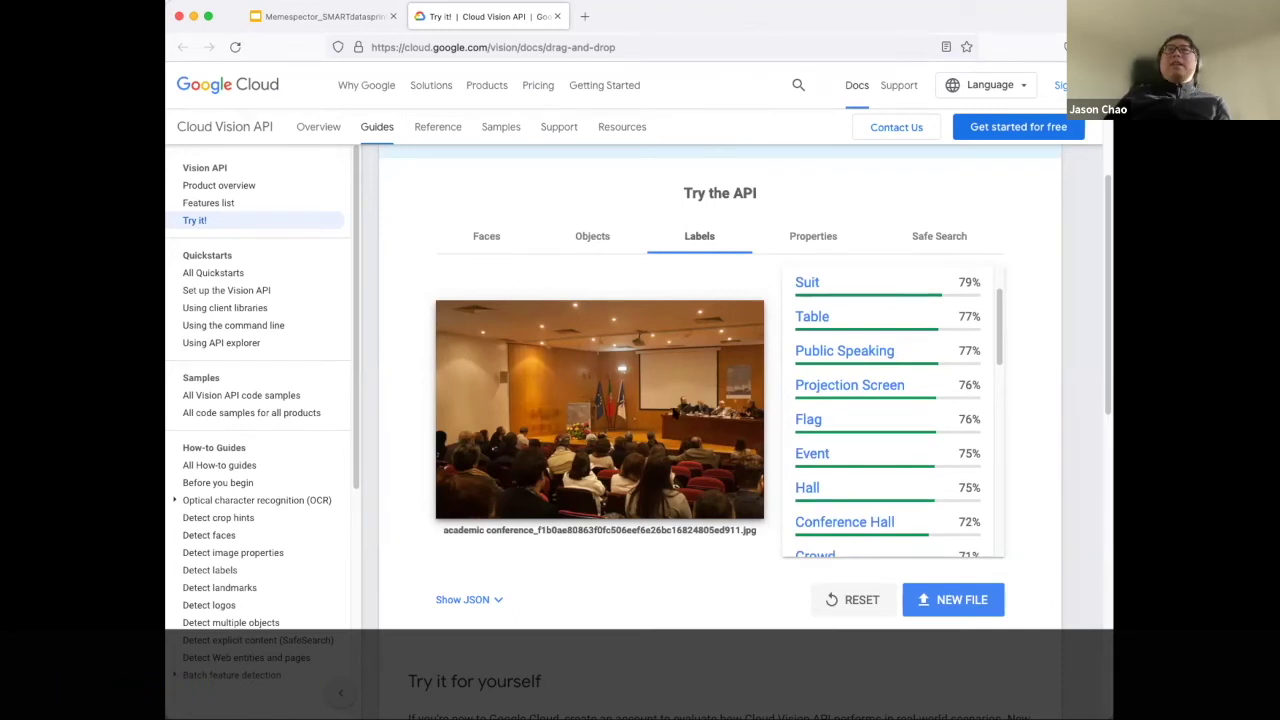
{"action": "left_click_drag", "start_coordinate": [999, 352], "coordinate": [1004, 487]}
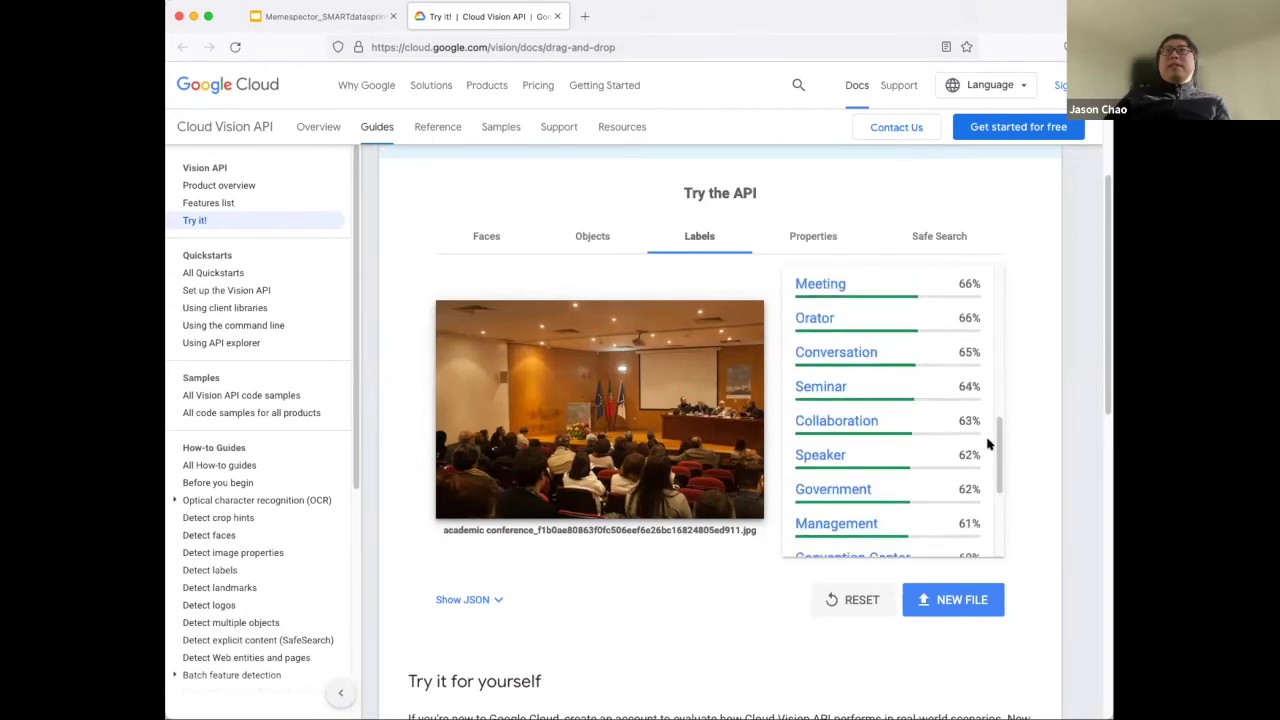
{"action": "scroll", "coordinate": [993, 446], "scroll_direction": "down", "scroll_amount": 5}
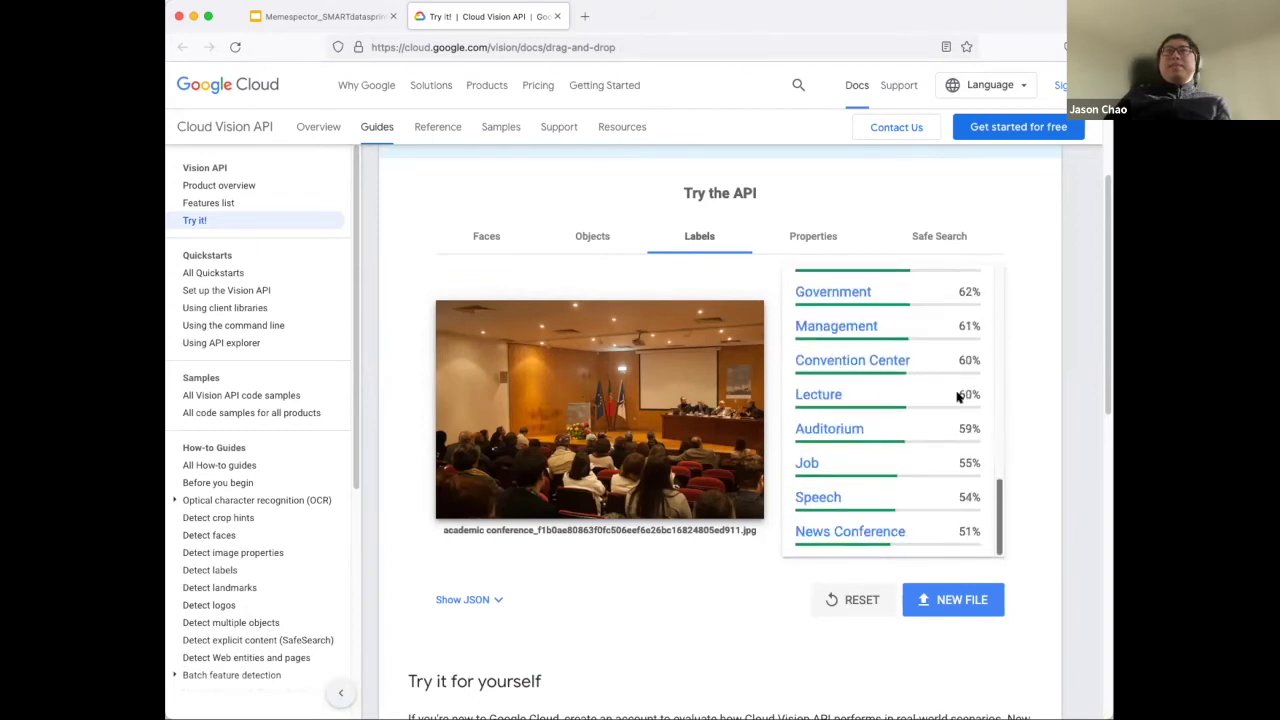
- Check the conference photo's Properties and Safe Search results, and return to the Faces results
{"action": "left_click", "coordinate": [820, 236]}
{"action": "left_click", "coordinate": [918, 238]}
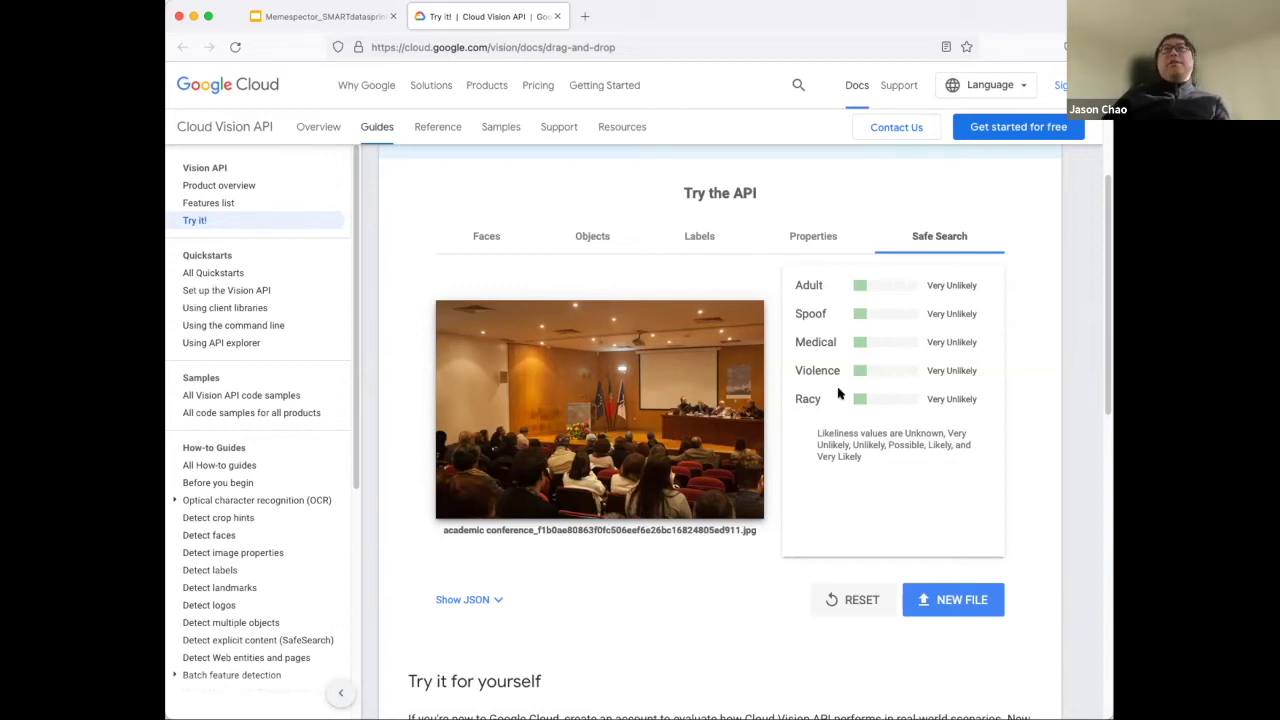
{"action": "left_click", "coordinate": [472, 246]}
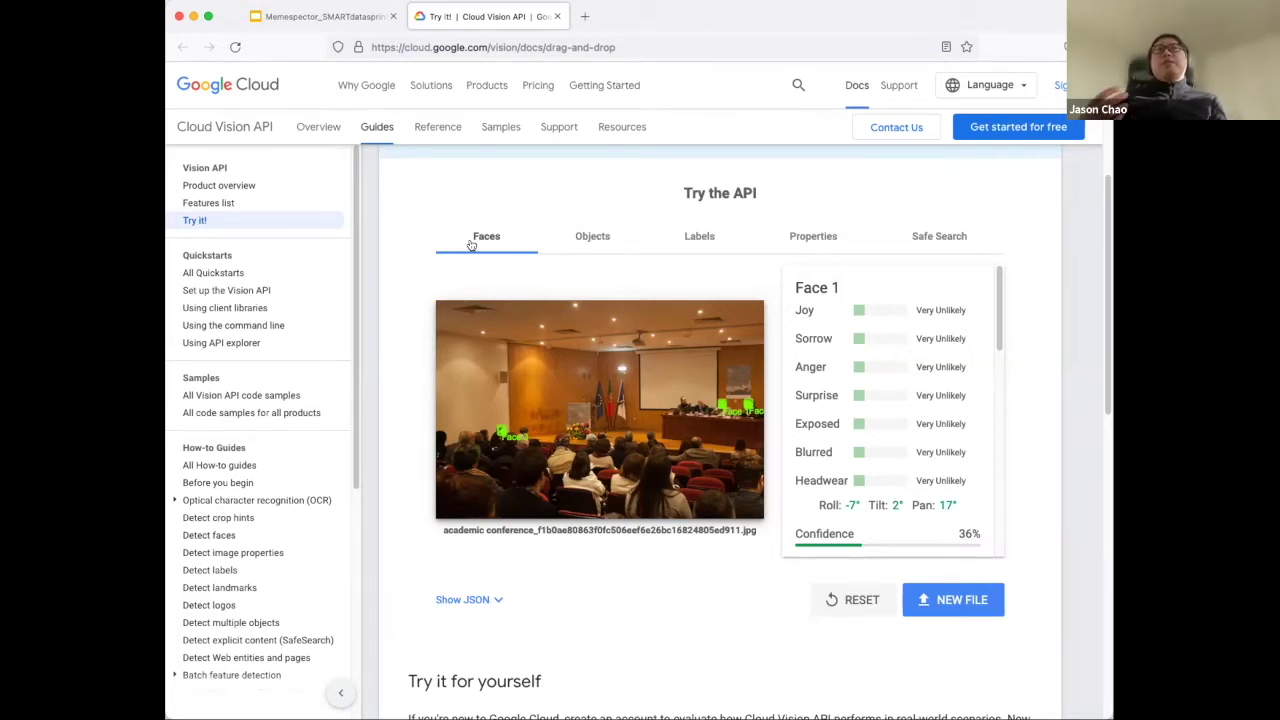
- Return to the Memespector presentation and show its slides in full screen
{"action": "left_click", "coordinate": [370, 18]}
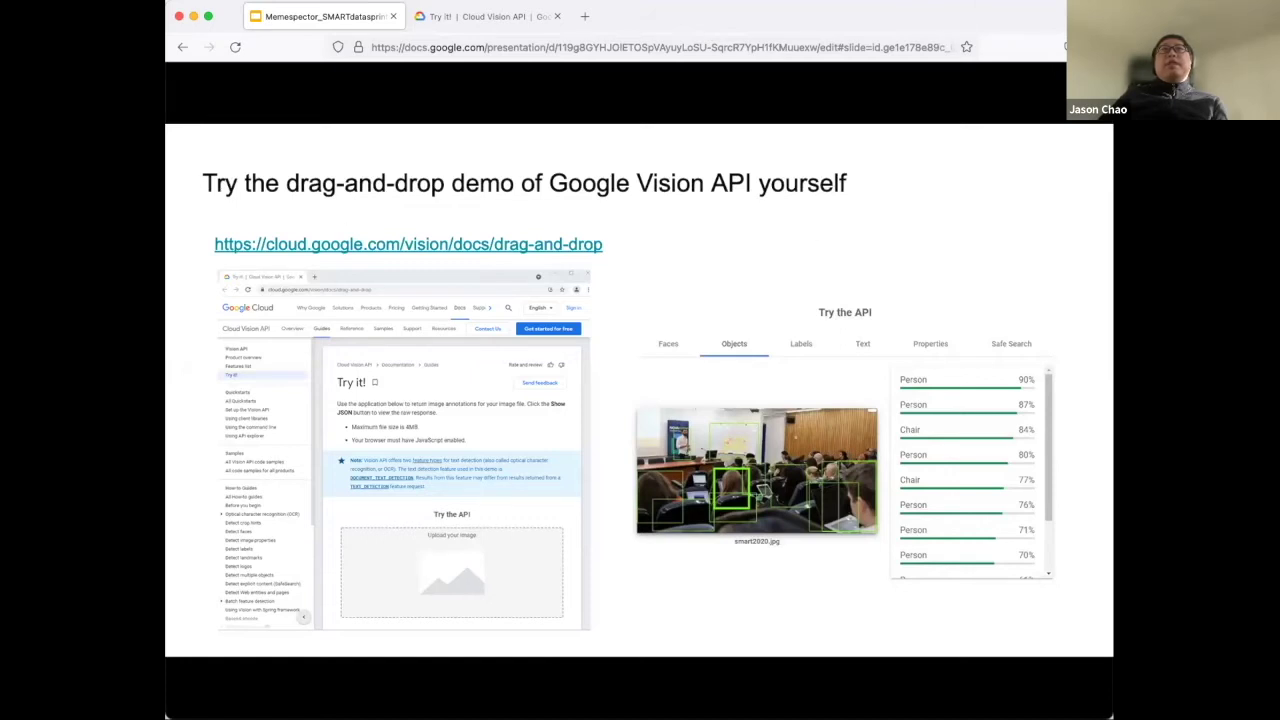
{"action": "left_click", "coordinate": [208, 16]}
{"action": "key", "text": "ctrl+shift+F5"}
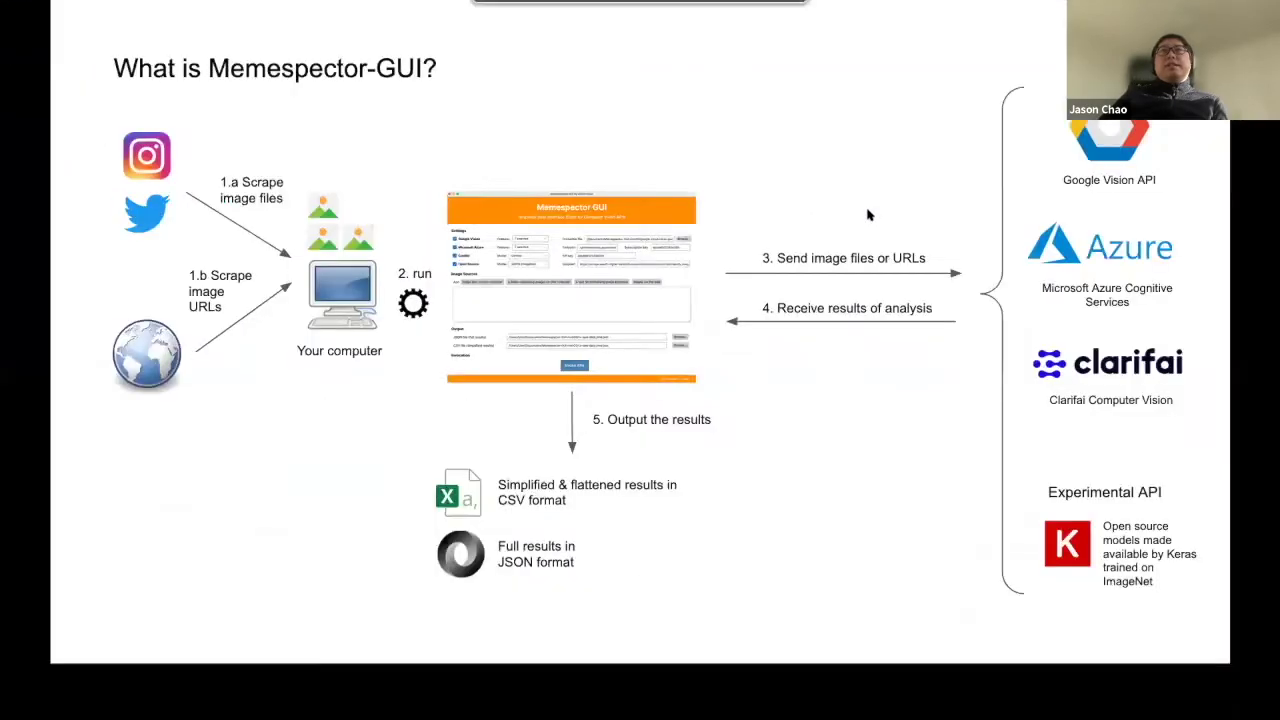
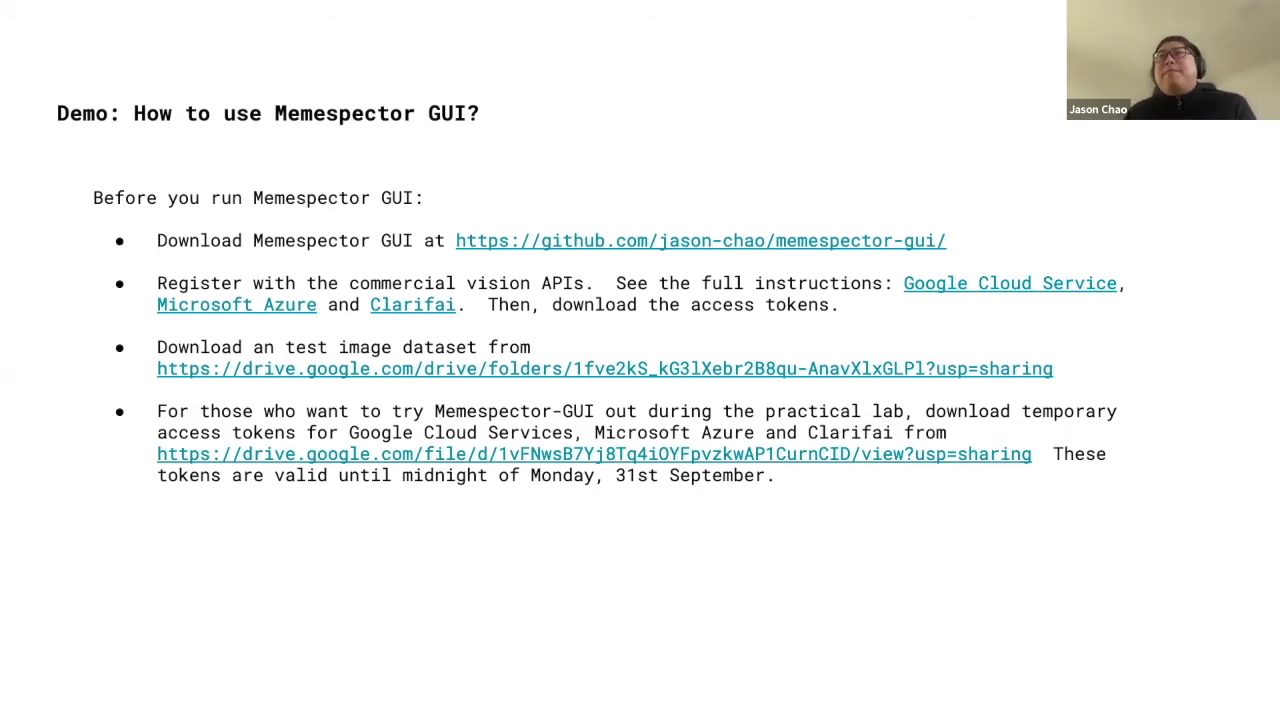
- Open the Memespector-GUI GitHub repository from the slide's link and go to the Memespector-GUI 0.2.5 beta release's assets
{"action": "left_click", "coordinate": [841, 241]}
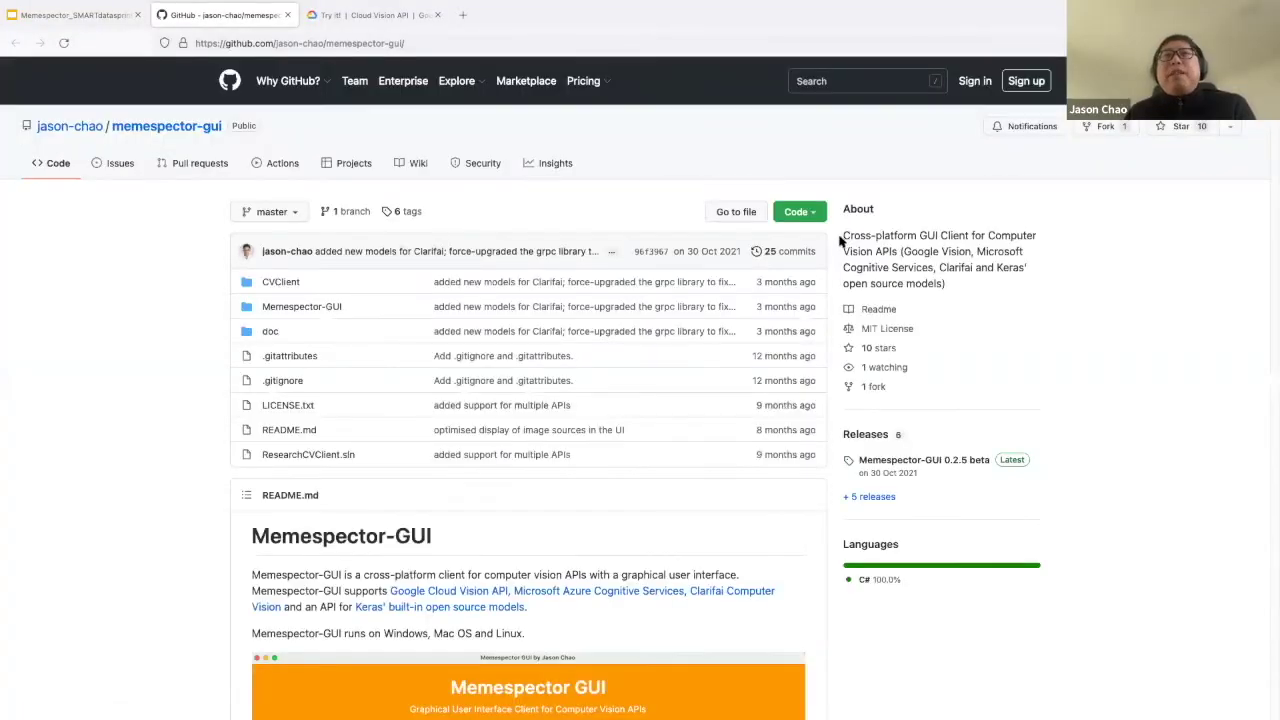
{"action": "scroll", "coordinate": [897, 261], "scroll_direction": "down", "scroll_amount": 3}
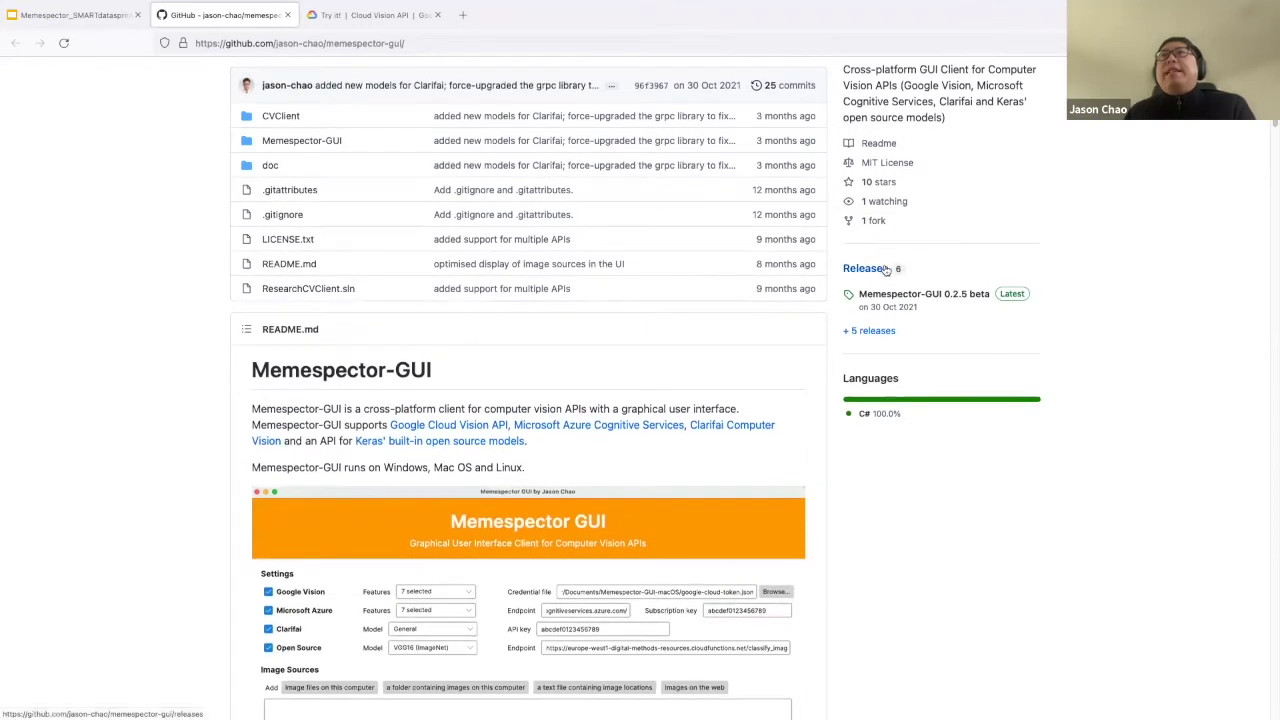
{"action": "left_click", "coordinate": [931, 296]}
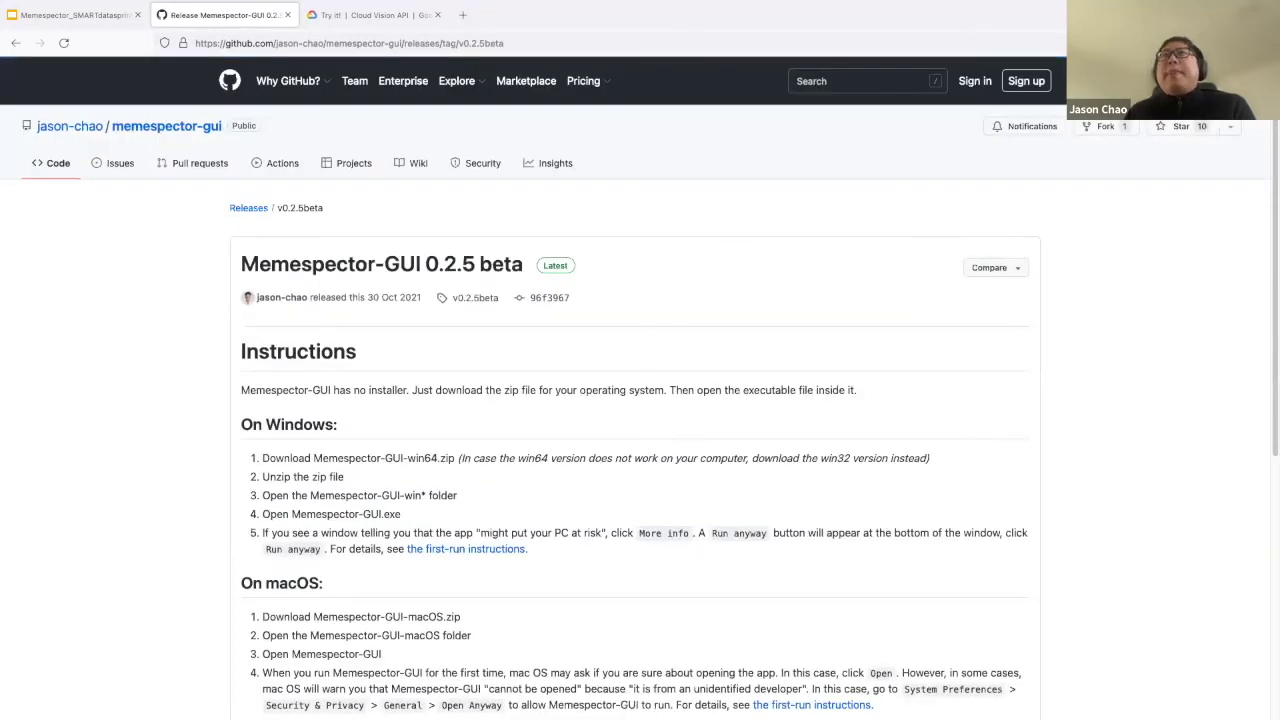
{"action": "left_click_drag", "start_coordinate": [1270, 130], "coordinate": [1270, 367]}
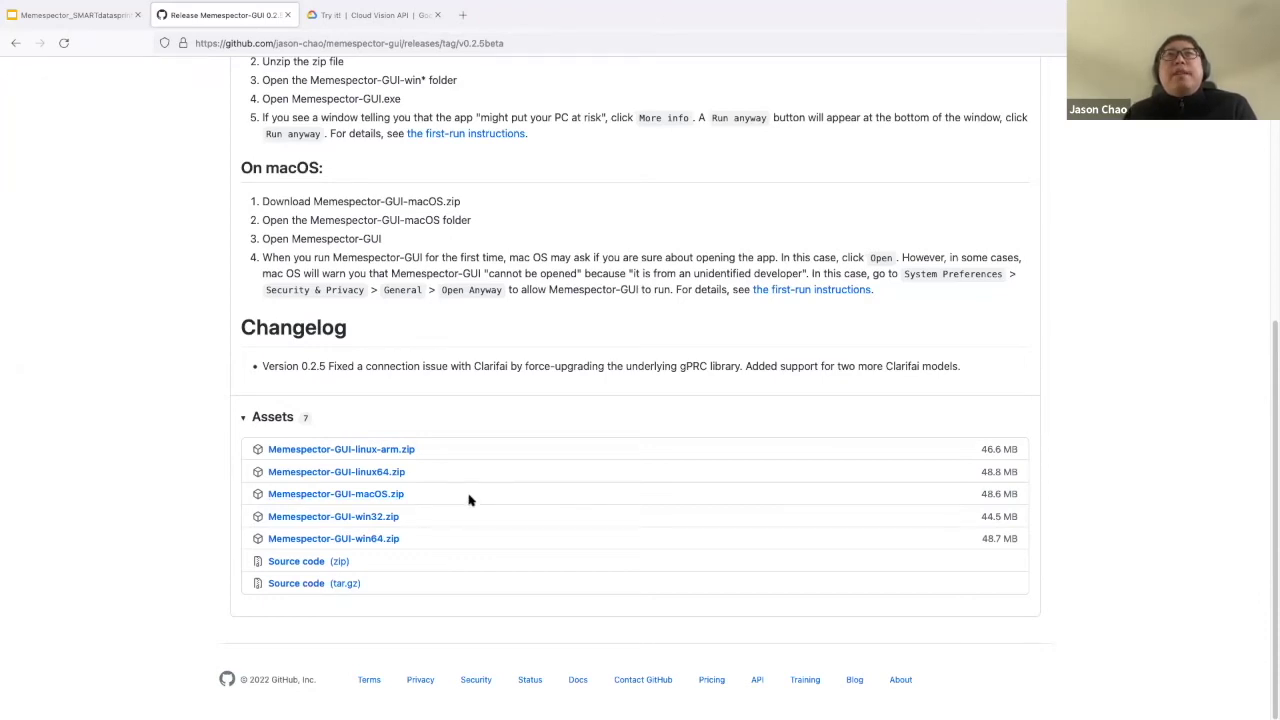
- Download Memespector-GUI-macOS.zip and Memespector-GUI-win64.zip from the release assets, saving both files
{"action": "left_click", "coordinate": [392, 497]}
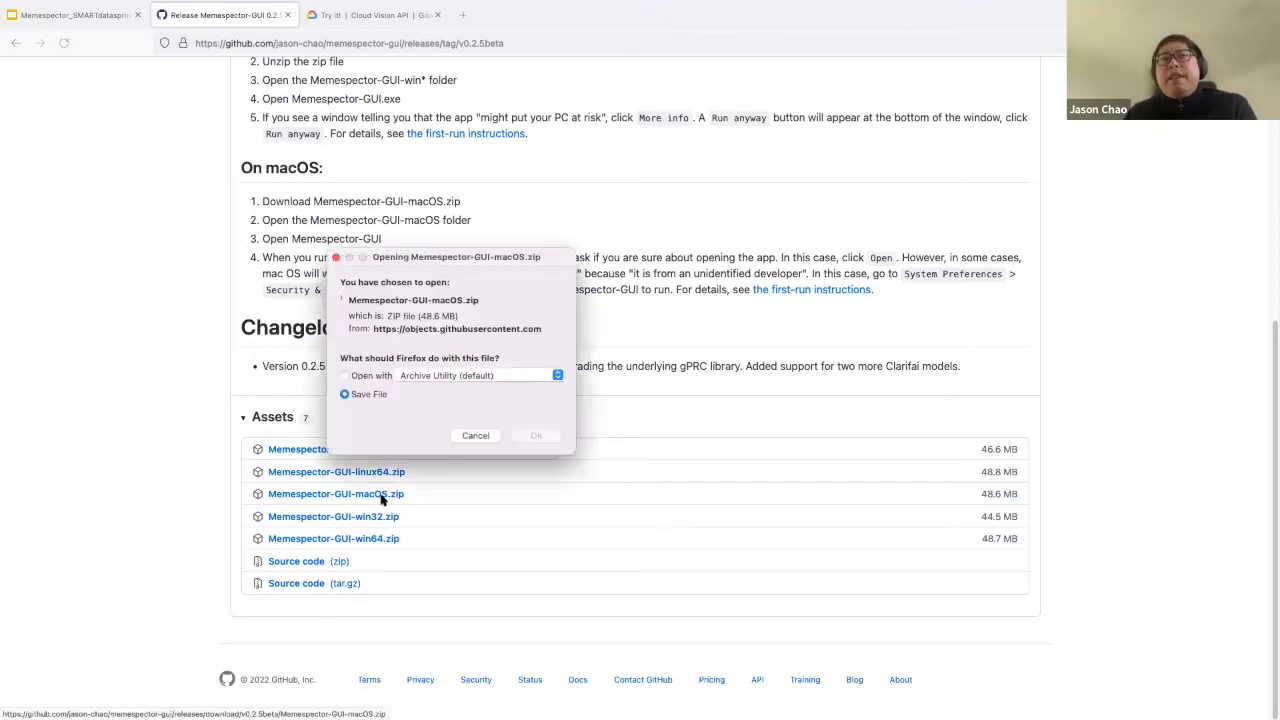
{"action": "left_click", "coordinate": [537, 436]}
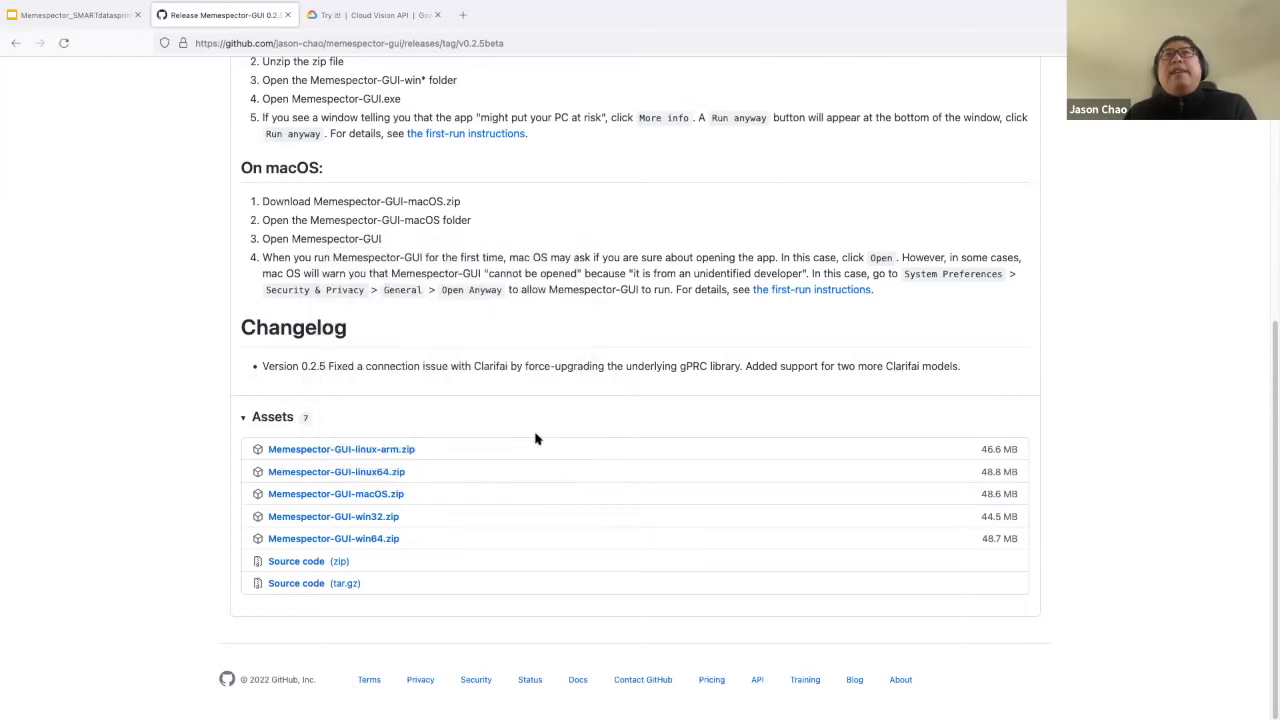
{"action": "left_click", "coordinate": [377, 540]}
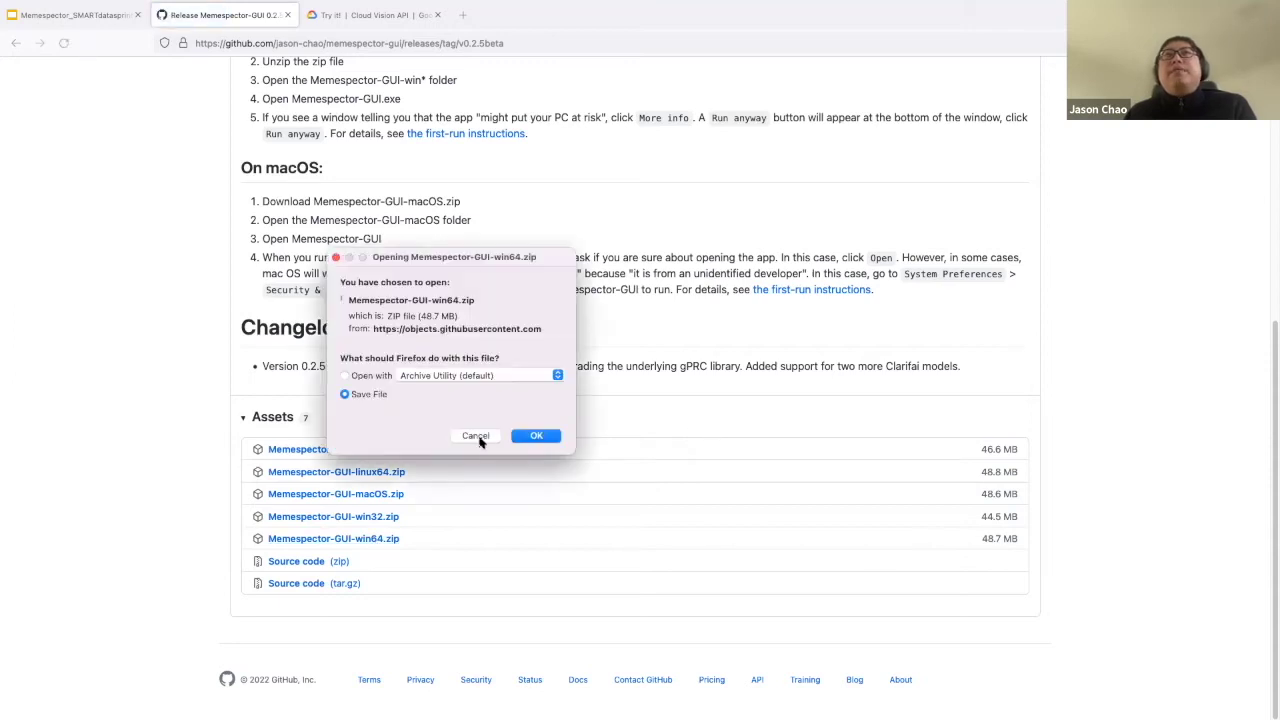
{"action": "left_click", "coordinate": [530, 437]}
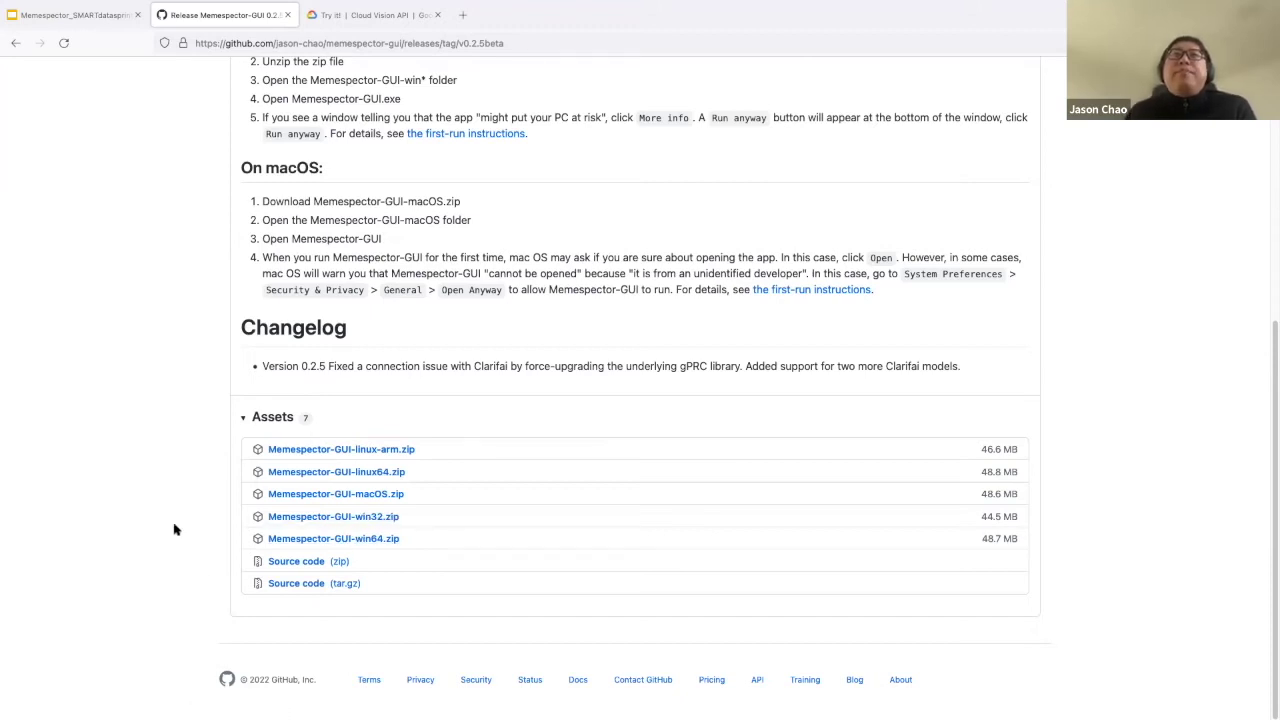
- Exit the browser's full-screen view and switch to the Downloads folder in Finder
{"action": "mouse_move", "coordinate": [166, 6]}
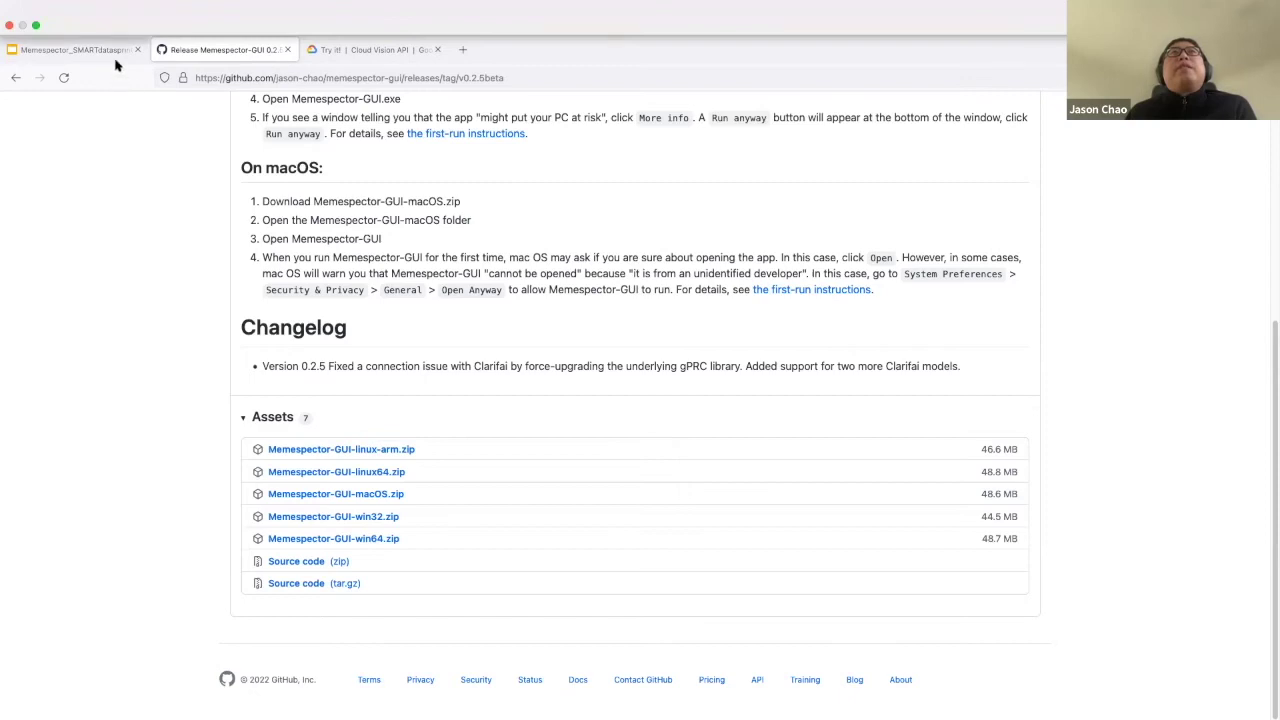
{"action": "left_click", "coordinate": [37, 26]}
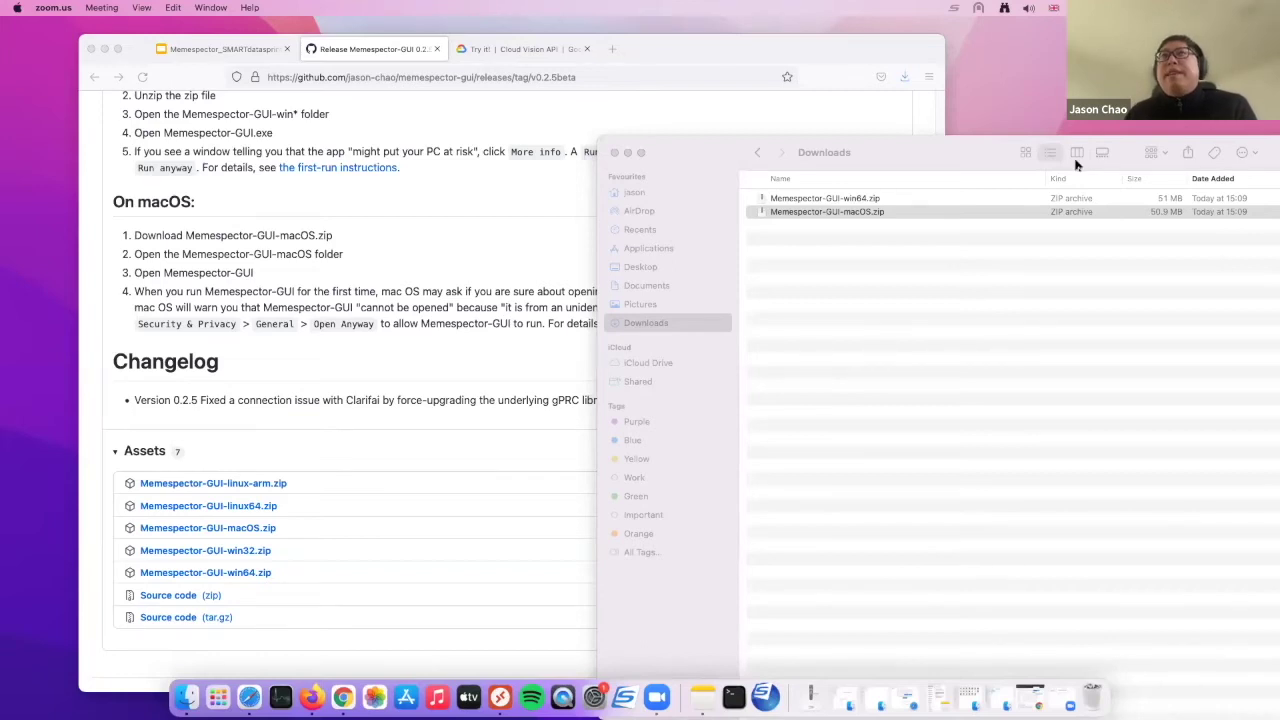
{"action": "left_click", "coordinate": [876, 321]}
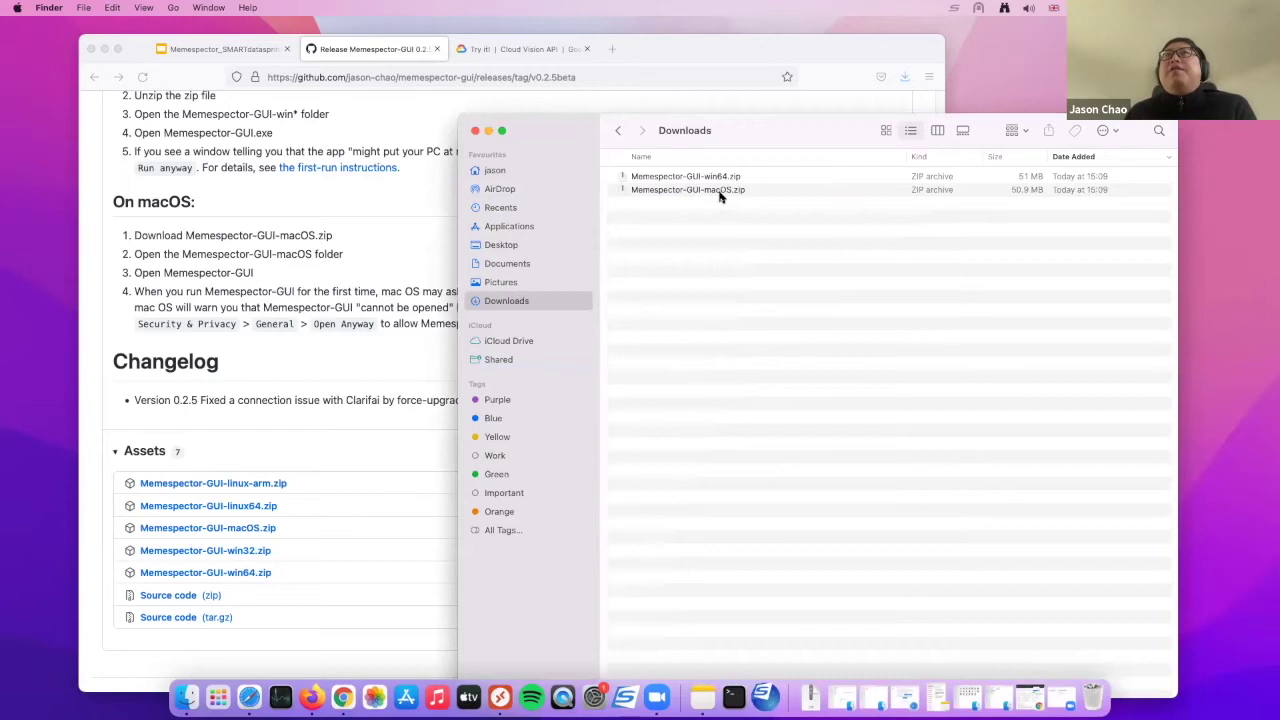
- Unzip Memespector-GUI-macOS.zip in the Downloads folder and select the extracted Memespector-GUI executable
{"action": "left_click", "coordinate": [720, 190]}
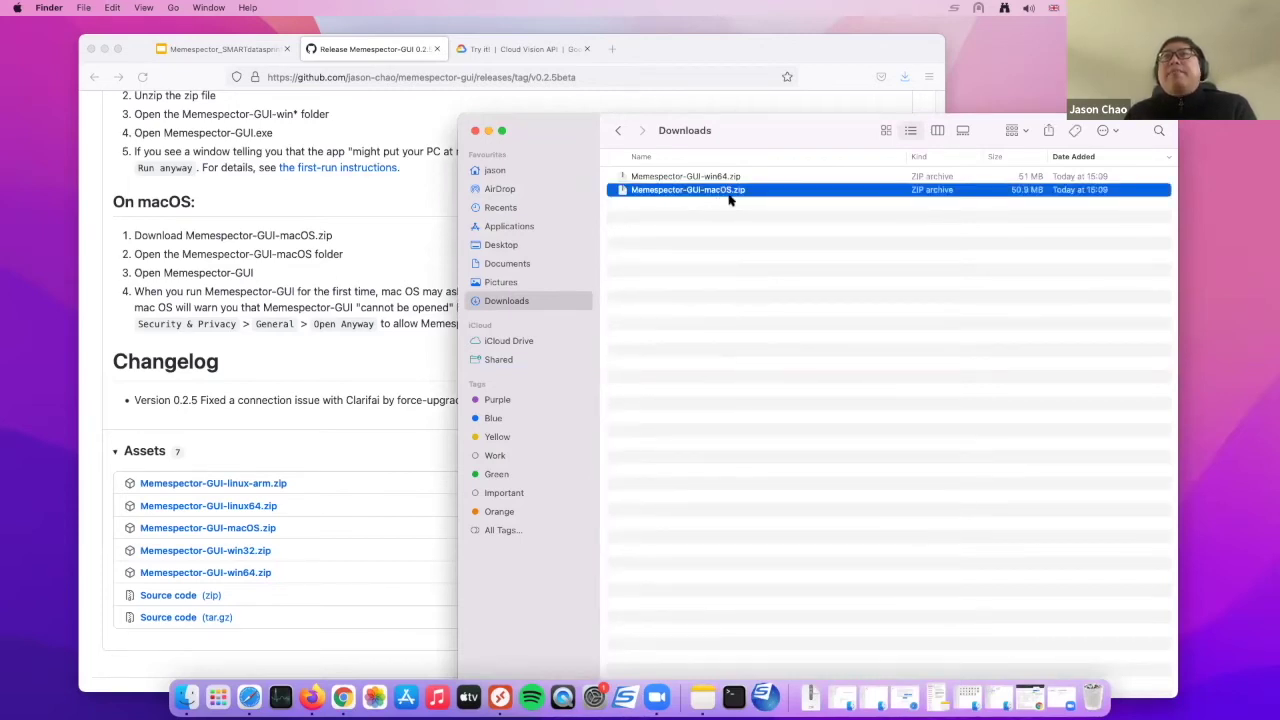
{"action": "double_click", "coordinate": [730, 190]}
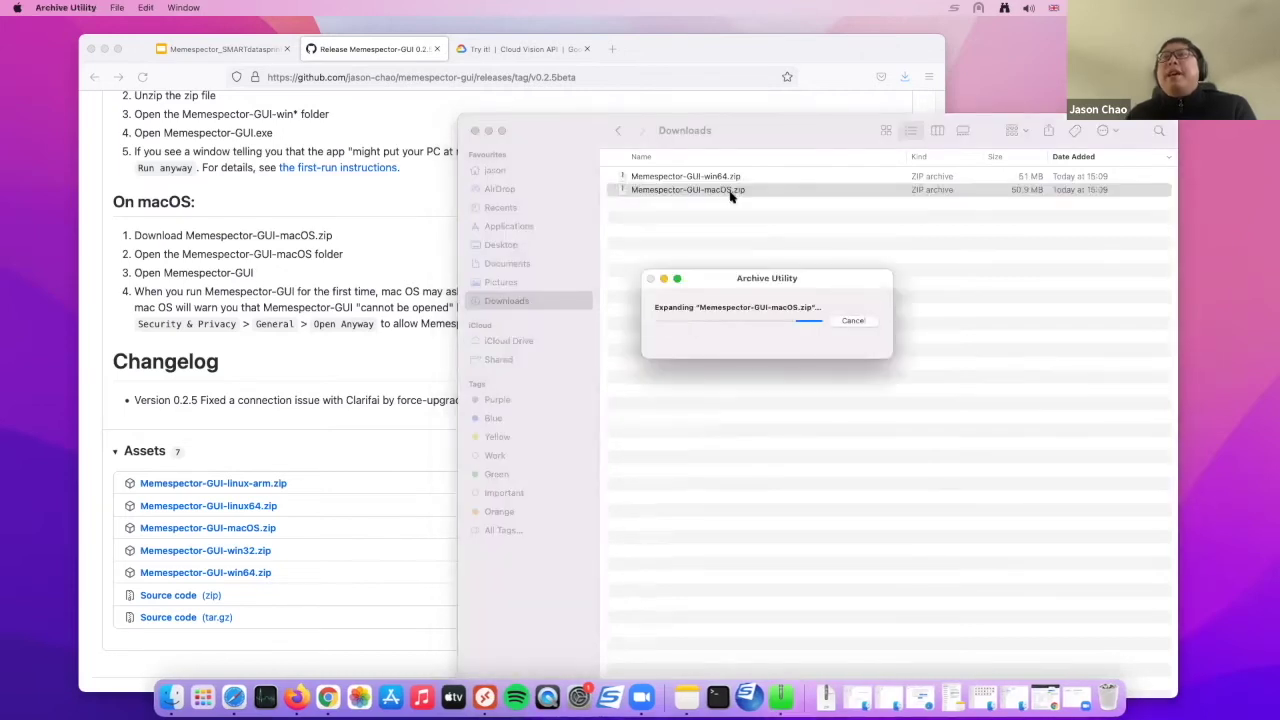
{"action": "left_click", "coordinate": [705, 259]}
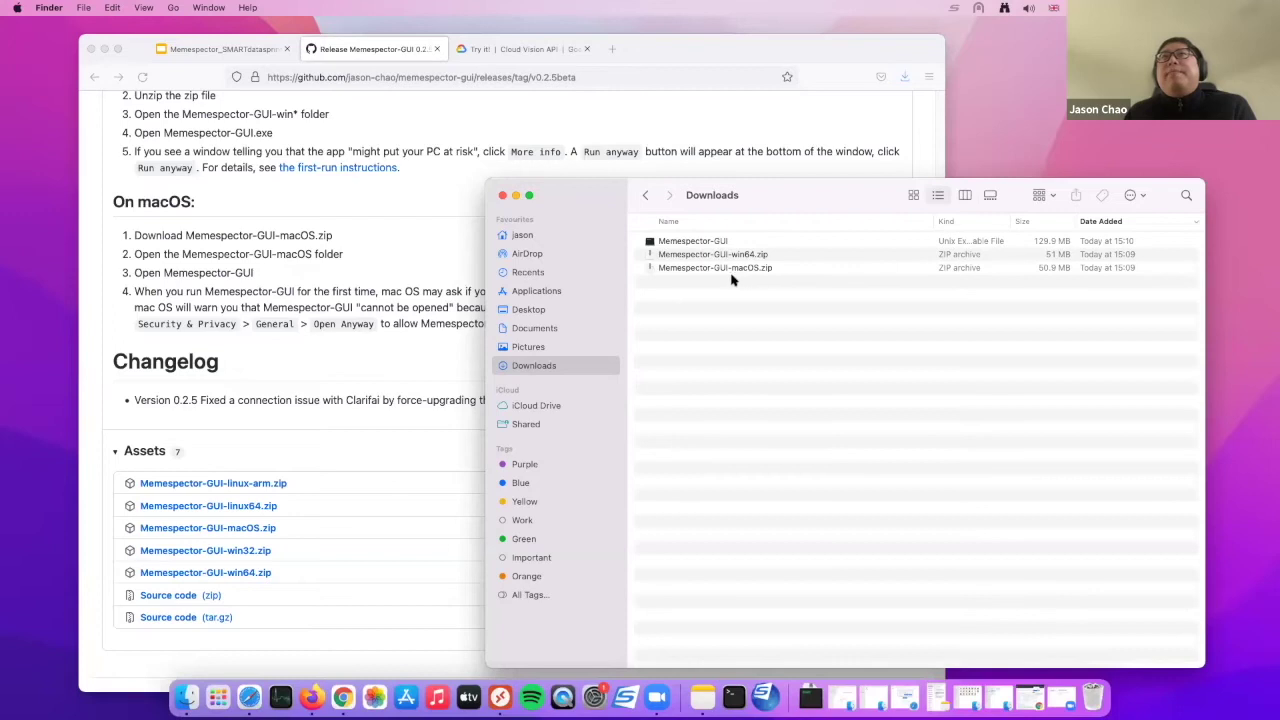
{"action": "left_click", "coordinate": [705, 244]}
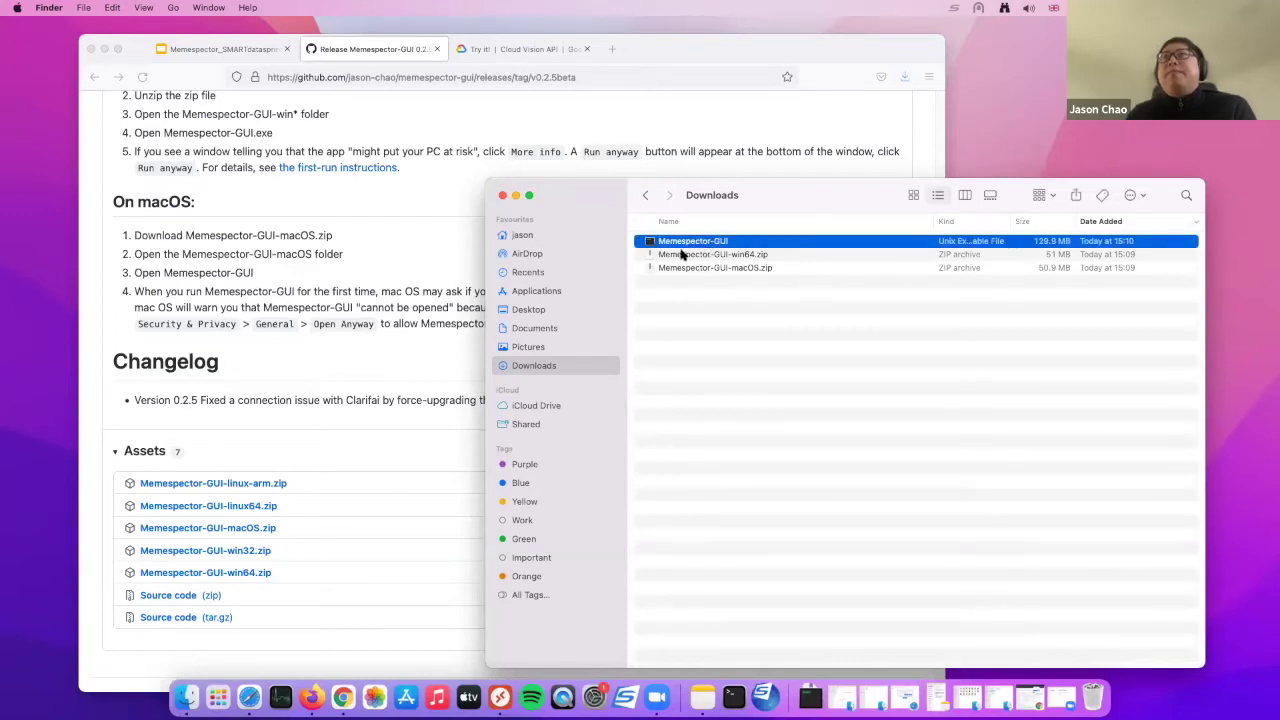
- Try to open the extracted Memespector-GUI executable and cancel the security prompt
{"action": "double_click", "coordinate": [695, 245]}
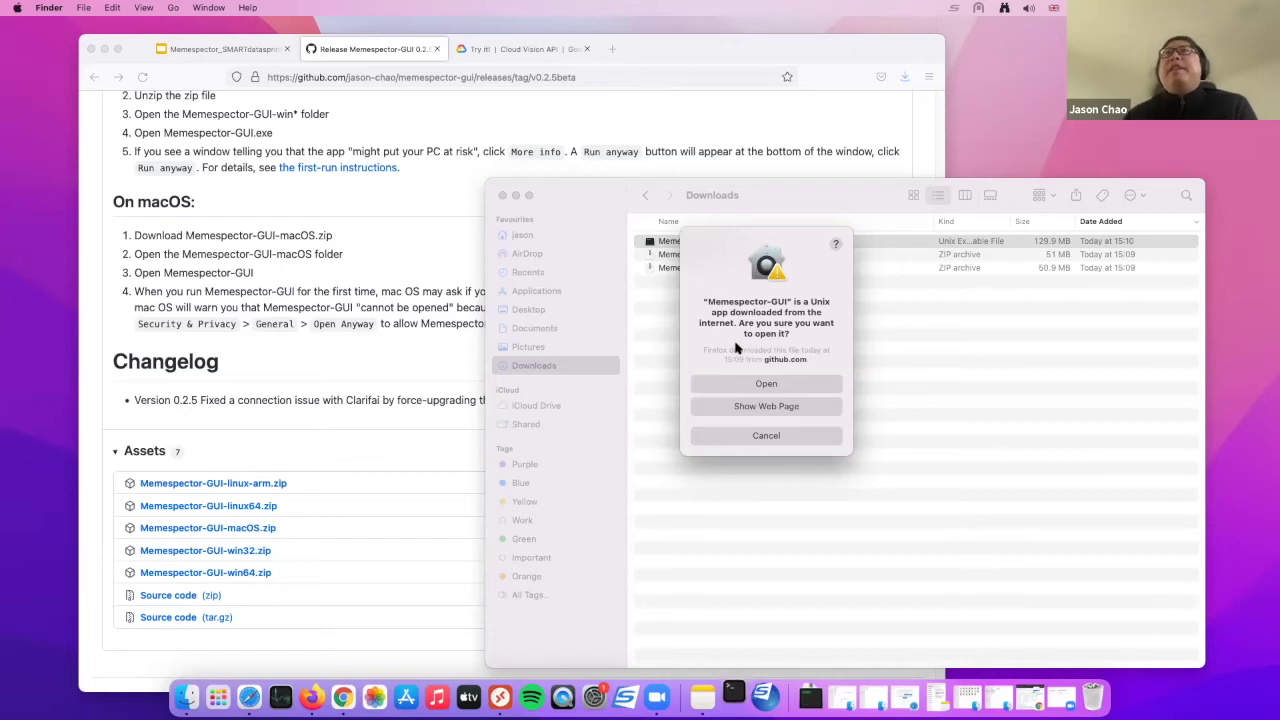
{"action": "left_click", "coordinate": [766, 436]}
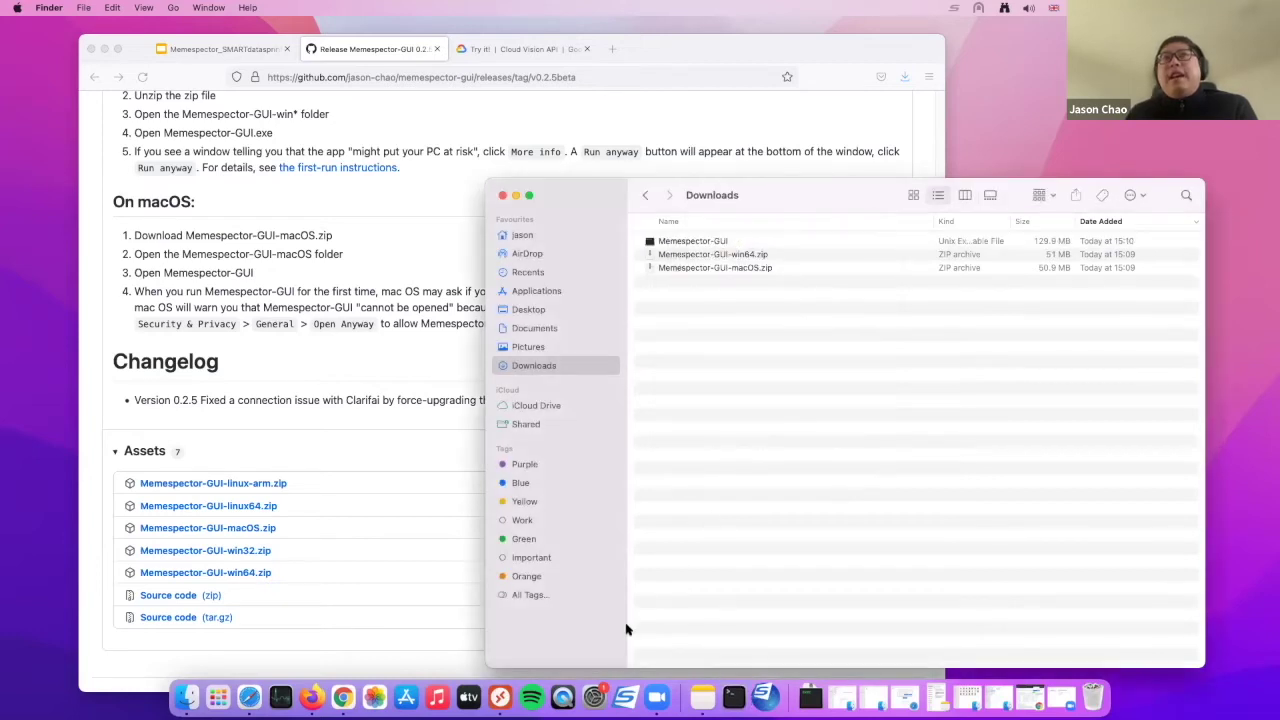
- Review the Security & Privacy settings in System Preferences, examining the General options for allowing downloaded apps
{"action": "left_click", "coordinate": [594, 697]}
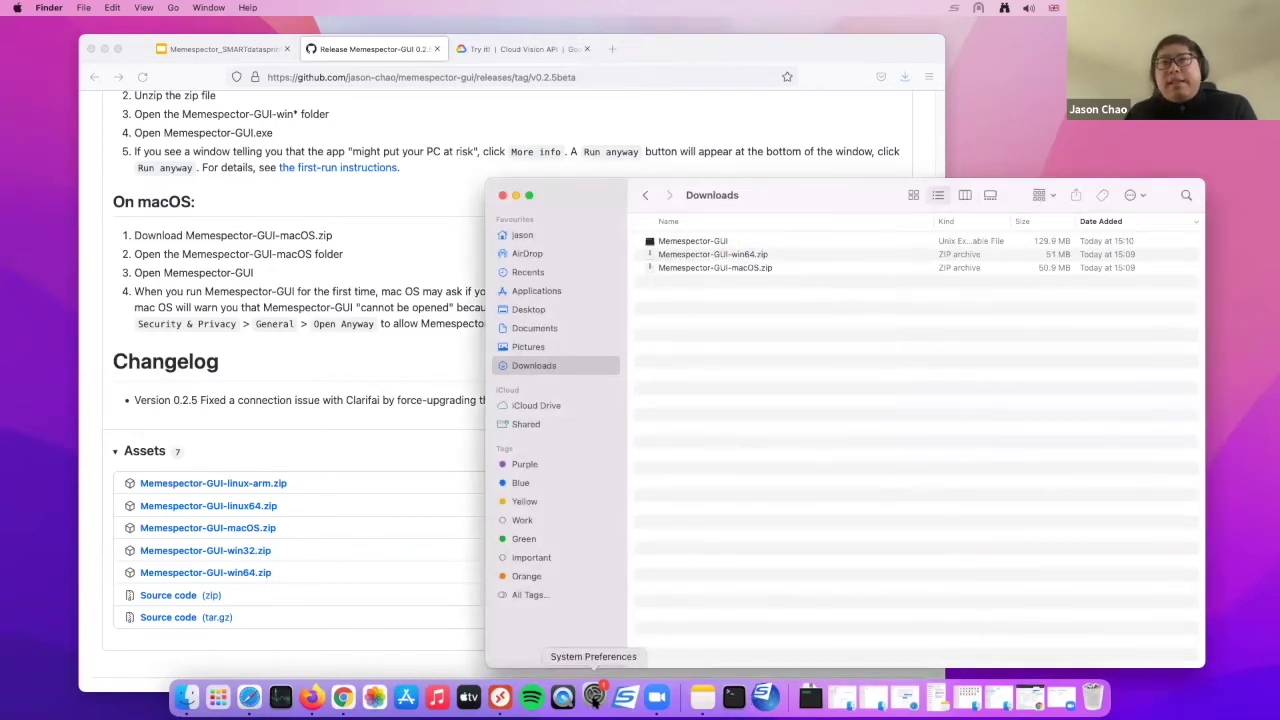
{"action": "left_click_drag", "start_coordinate": [948, 255], "coordinate": [736, 155]}
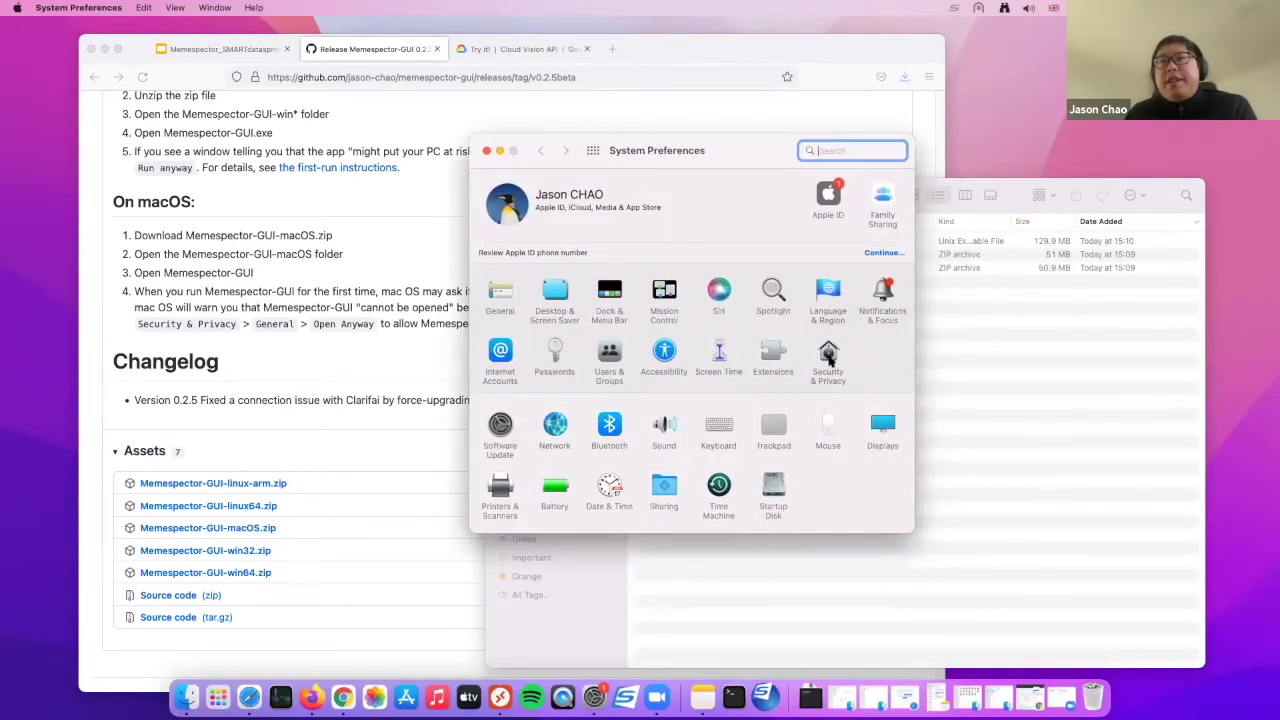
{"action": "left_click", "coordinate": [829, 358]}
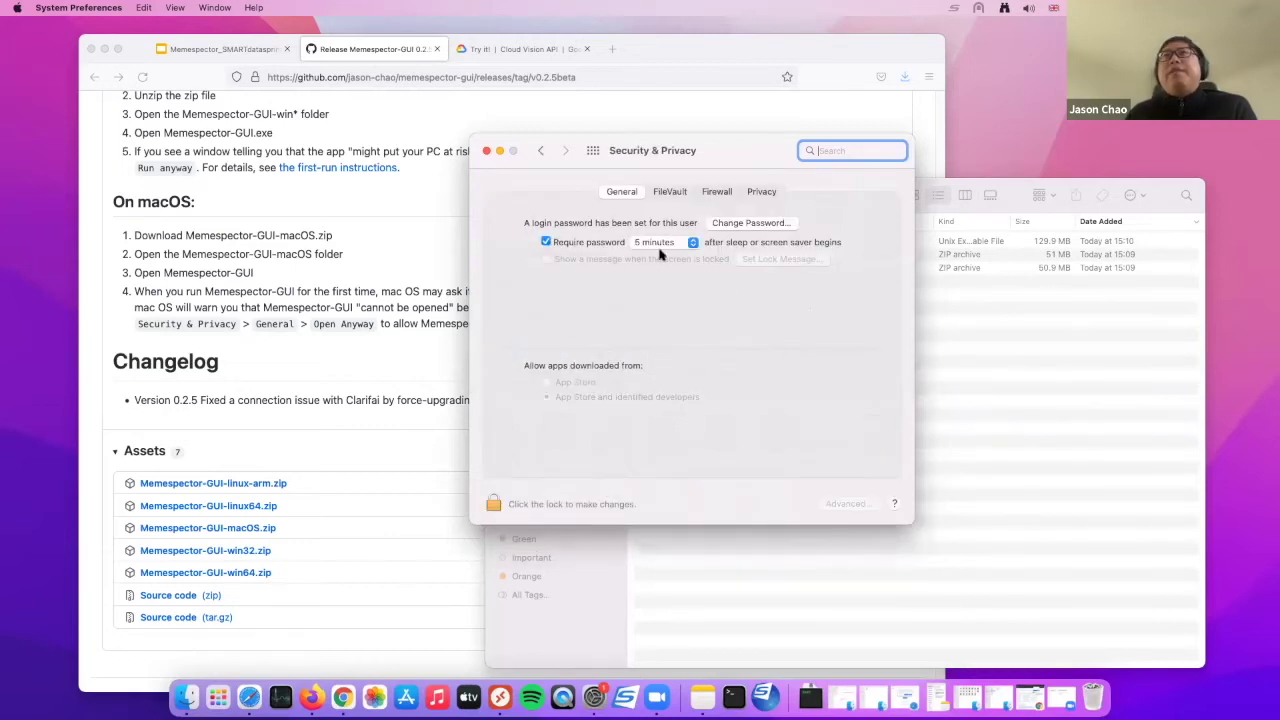
{"action": "left_click", "coordinate": [758, 195]}
{"action": "left_click", "coordinate": [632, 198]}
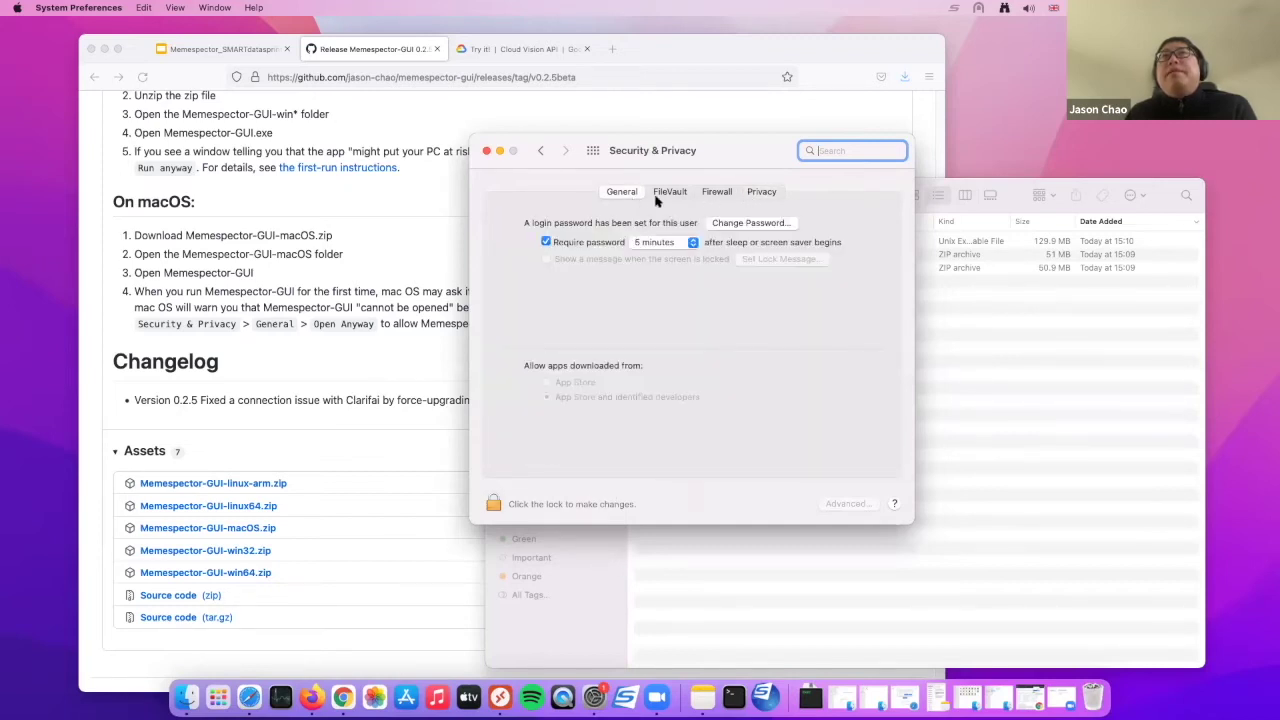
{"action": "left_click", "coordinate": [665, 193]}
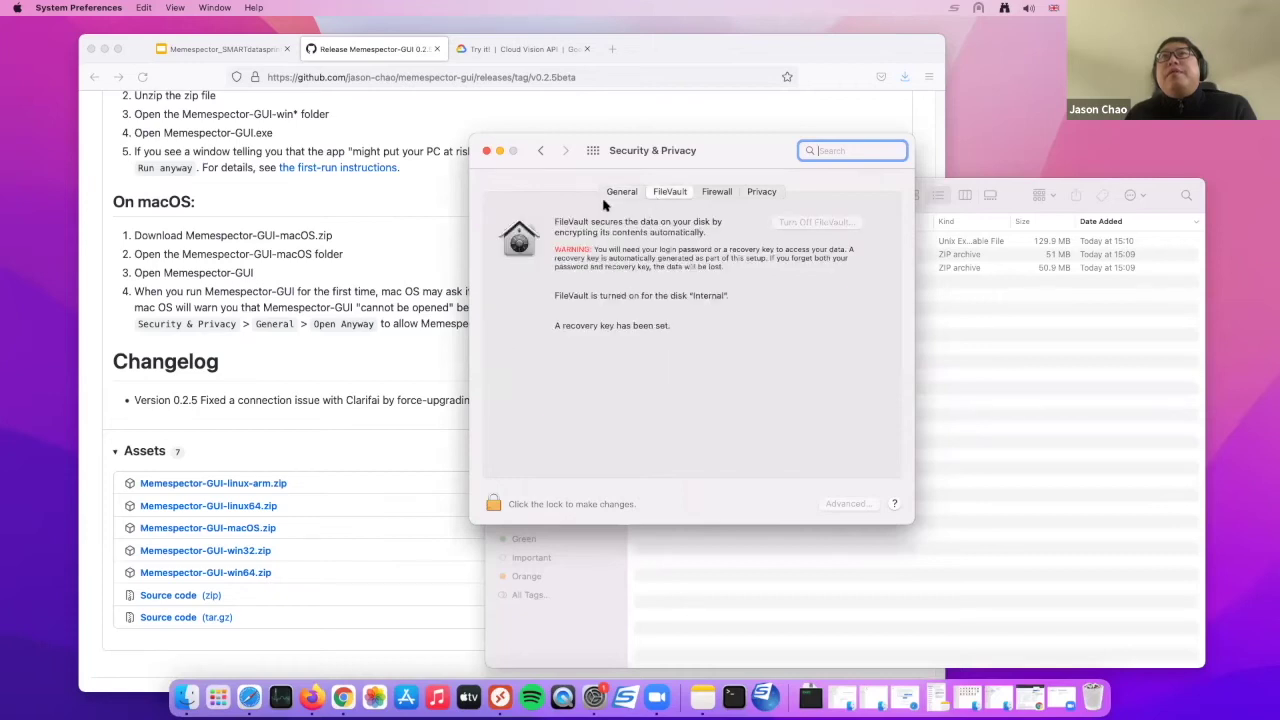
{"action": "left_click", "coordinate": [716, 192]}
{"action": "left_click", "coordinate": [618, 193]}
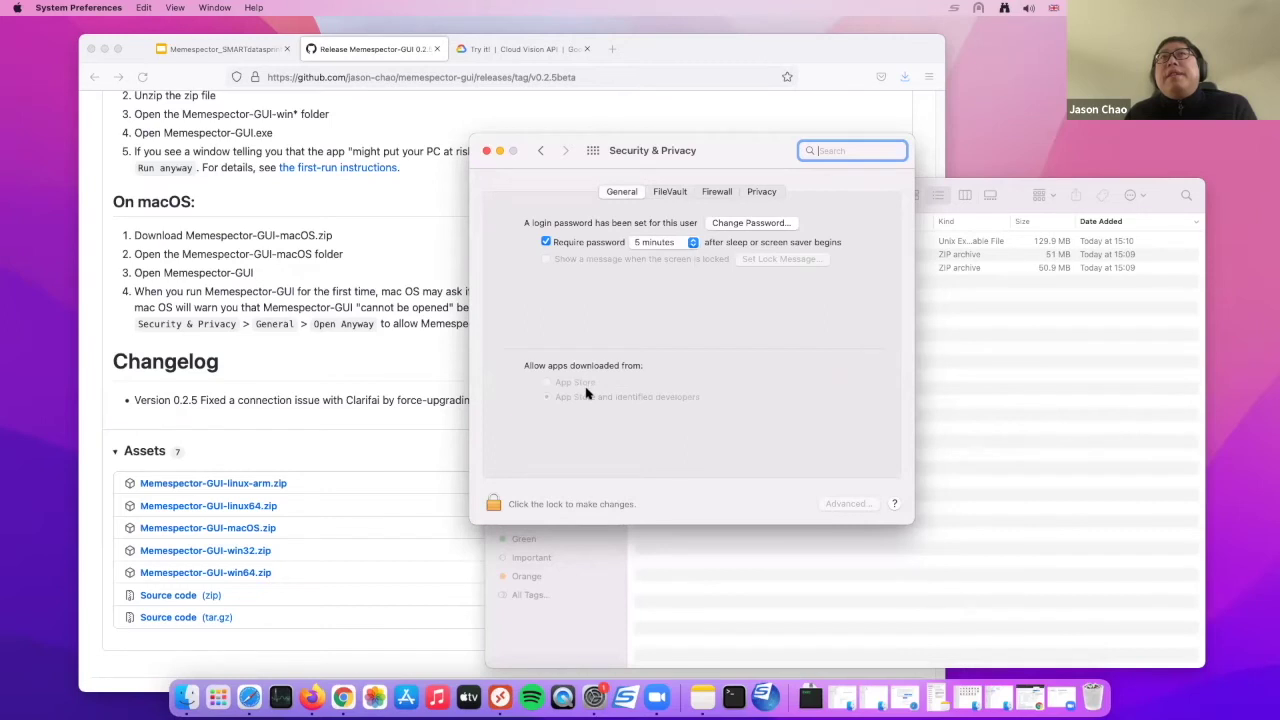
- Launch Memespector-GUI from the Downloads folder, allow it to open, and move the Finder, Terminal and Security & Privacy windows out of the way
{"action": "left_click", "coordinate": [1022, 251]}
{"action": "double_click", "coordinate": [696, 246]}
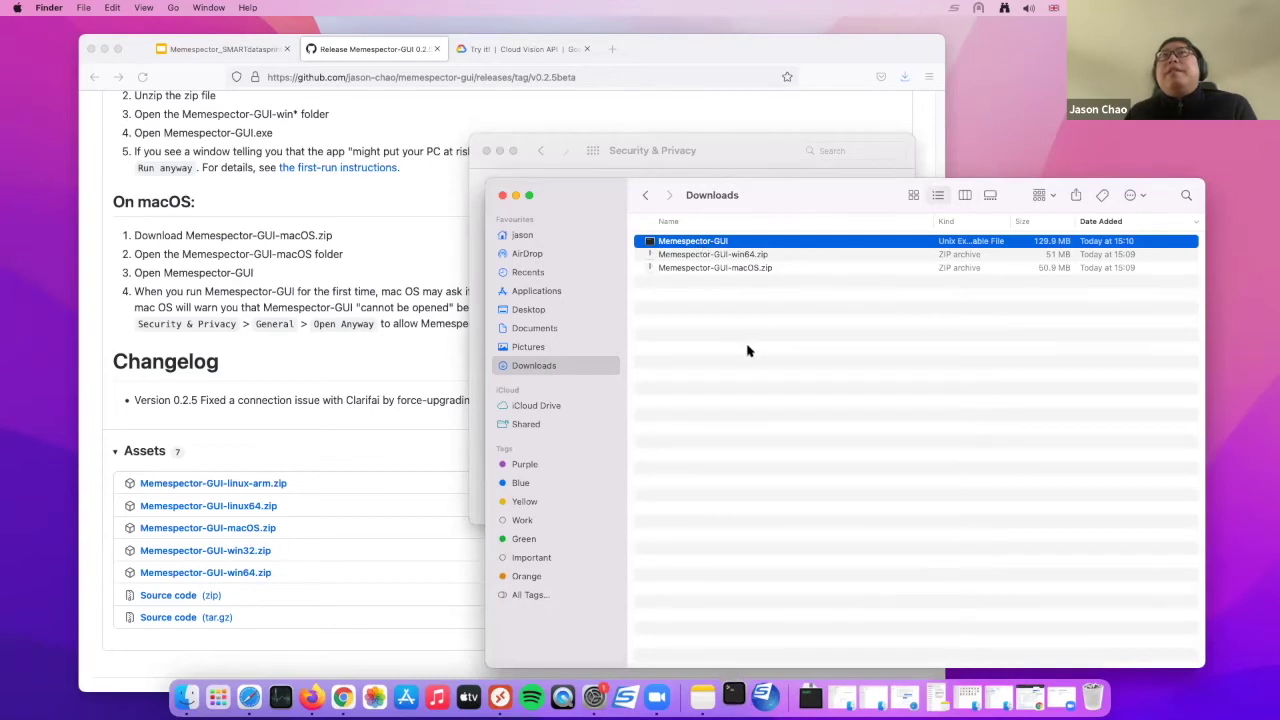
{"action": "left_click", "coordinate": [516, 196]}
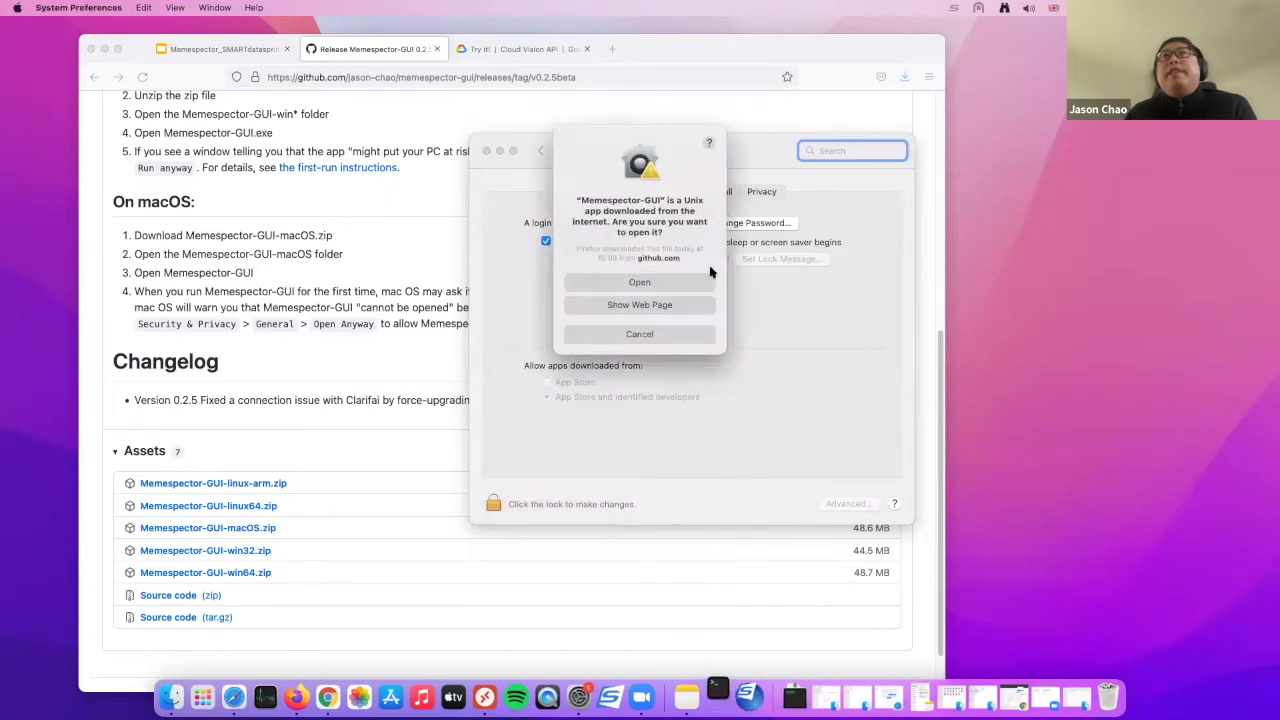
{"action": "left_click", "coordinate": [639, 283]}
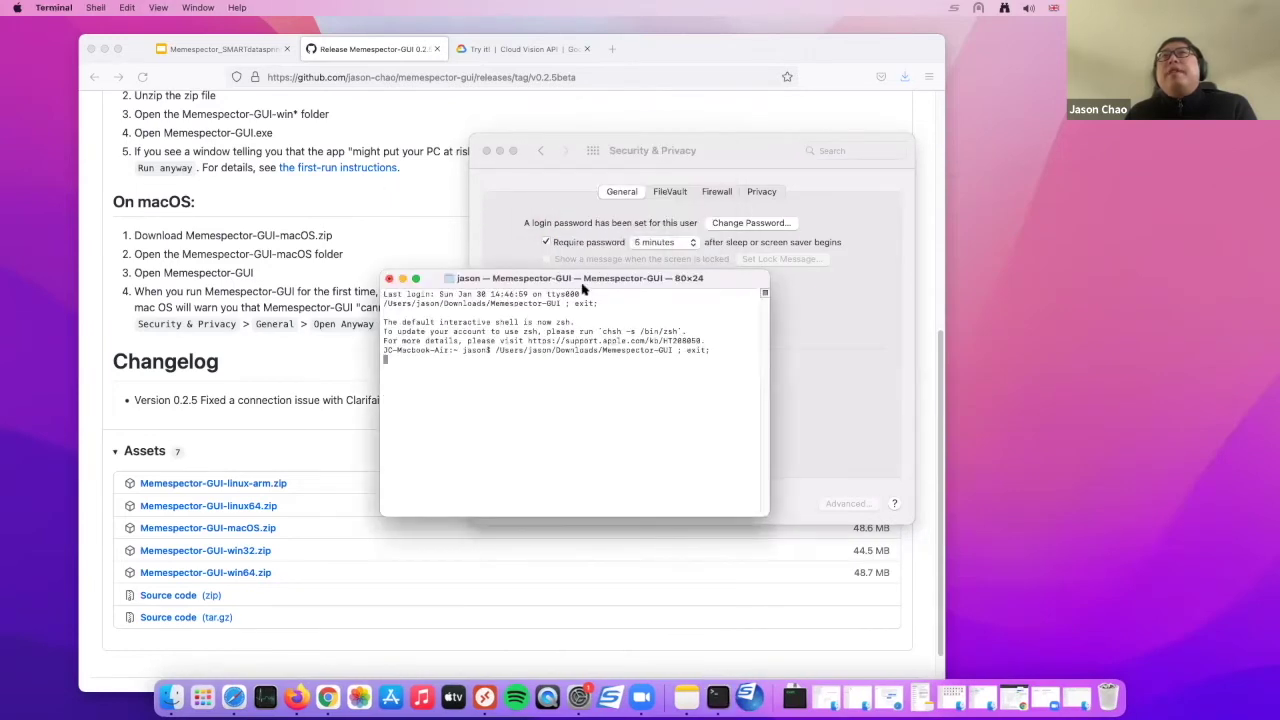
{"action": "left_click_drag", "start_coordinate": [583, 289], "coordinate": [432, 442]}
{"action": "left_click_drag", "start_coordinate": [680, 140], "coordinate": [474, 140]}
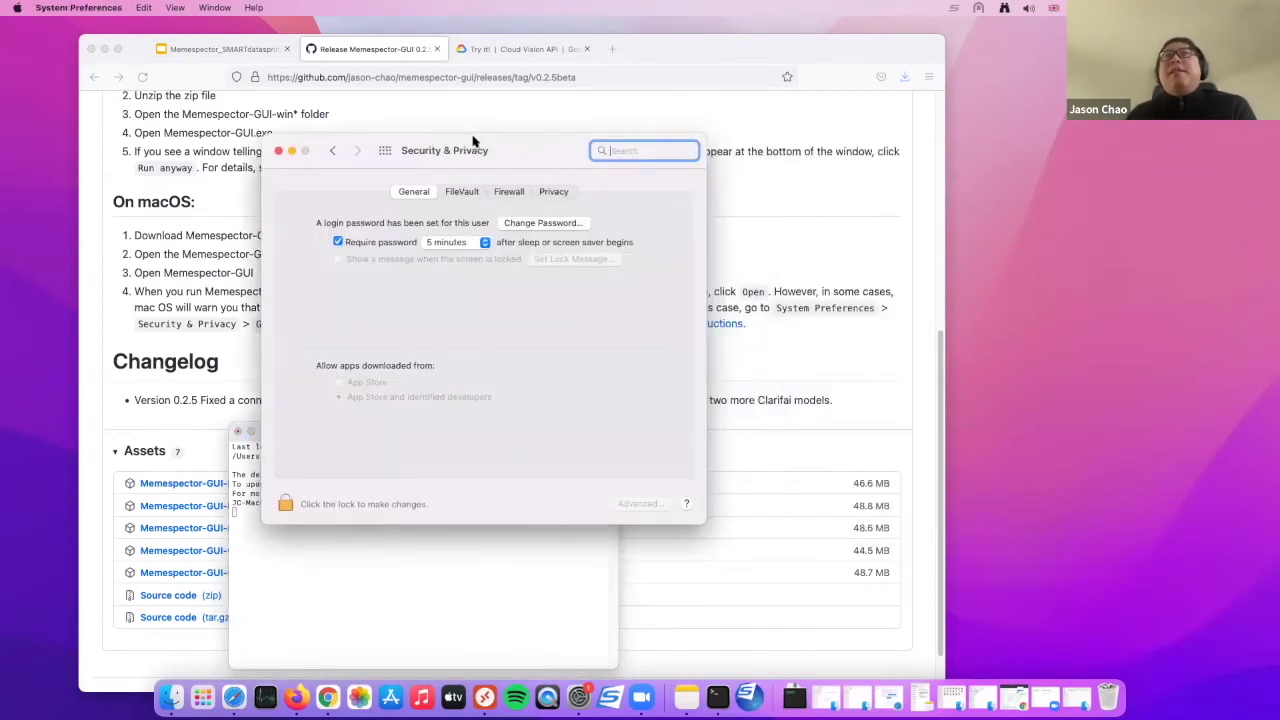
{"action": "left_click", "coordinate": [292, 150]}
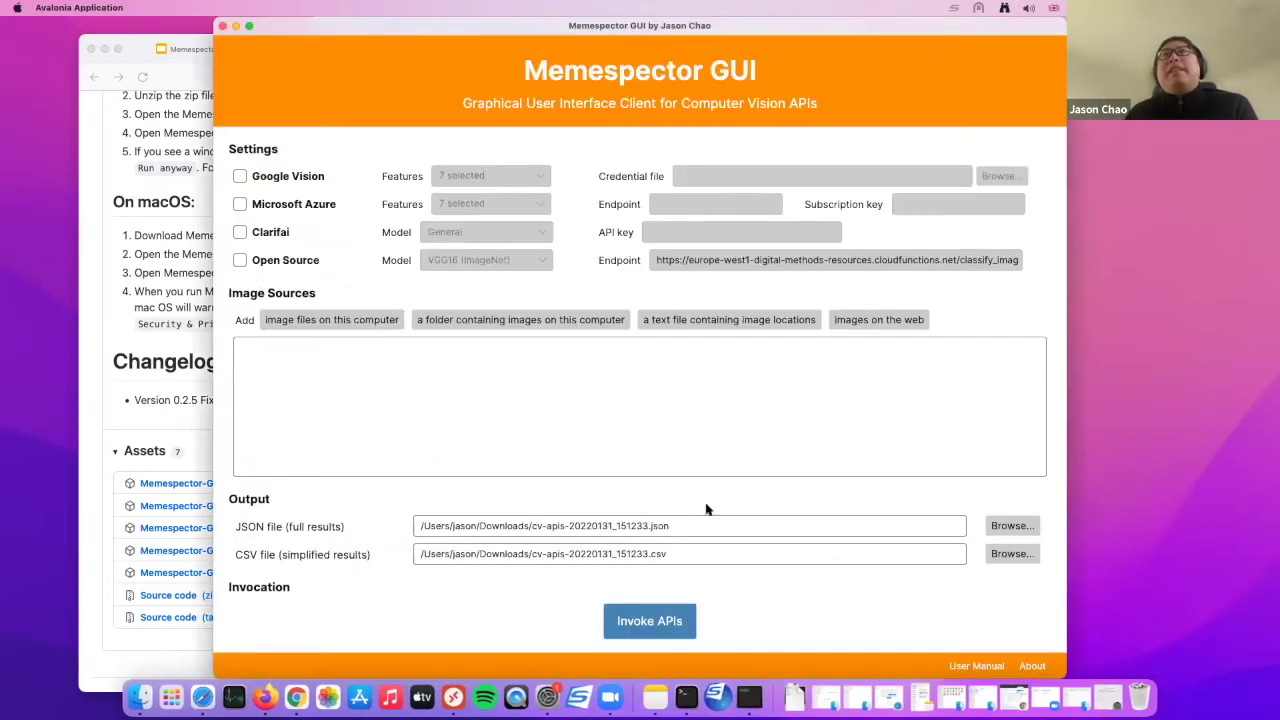
- Move the Memespector GUI window aside and open the main page of the memespector-gui repository in Firefox
{"action": "left_click_drag", "start_coordinate": [224, 25], "coordinate": [588, 96]}
{"action": "left_click", "coordinate": [444, 233]}
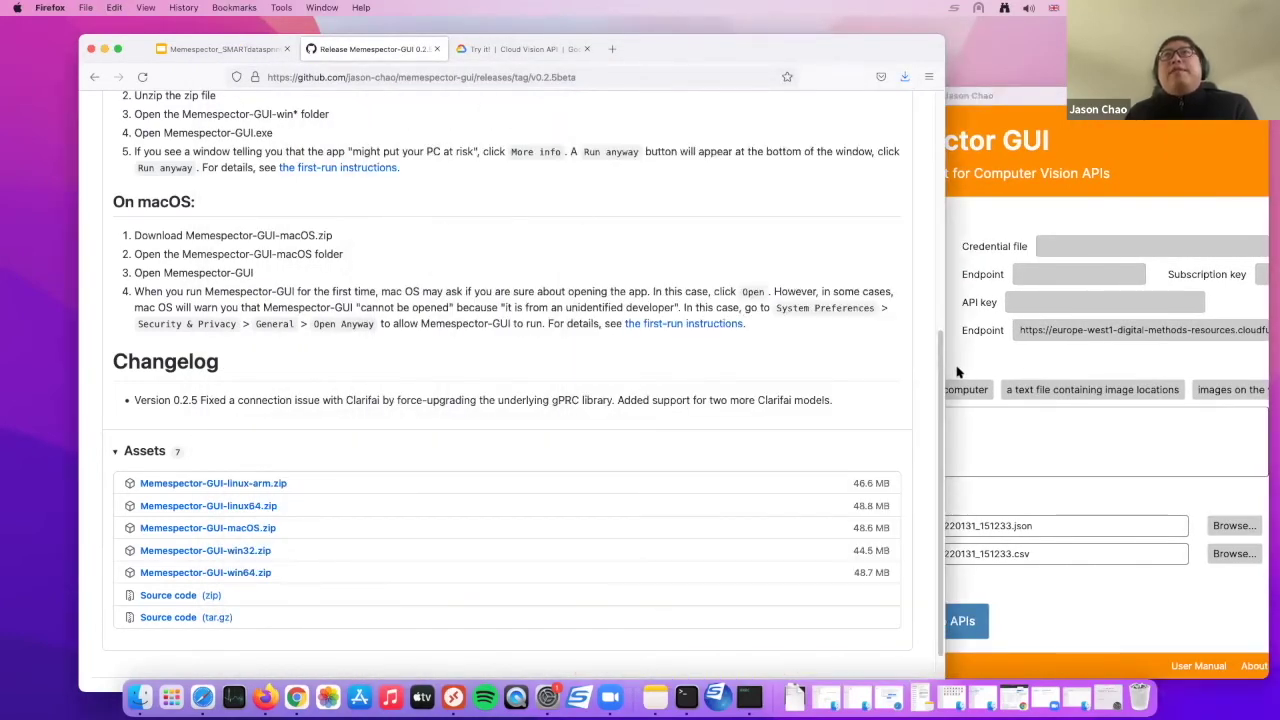
{"action": "left_click_drag", "start_coordinate": [941, 373], "coordinate": [935, 110]}
{"action": "left_click", "coordinate": [558, 693]}
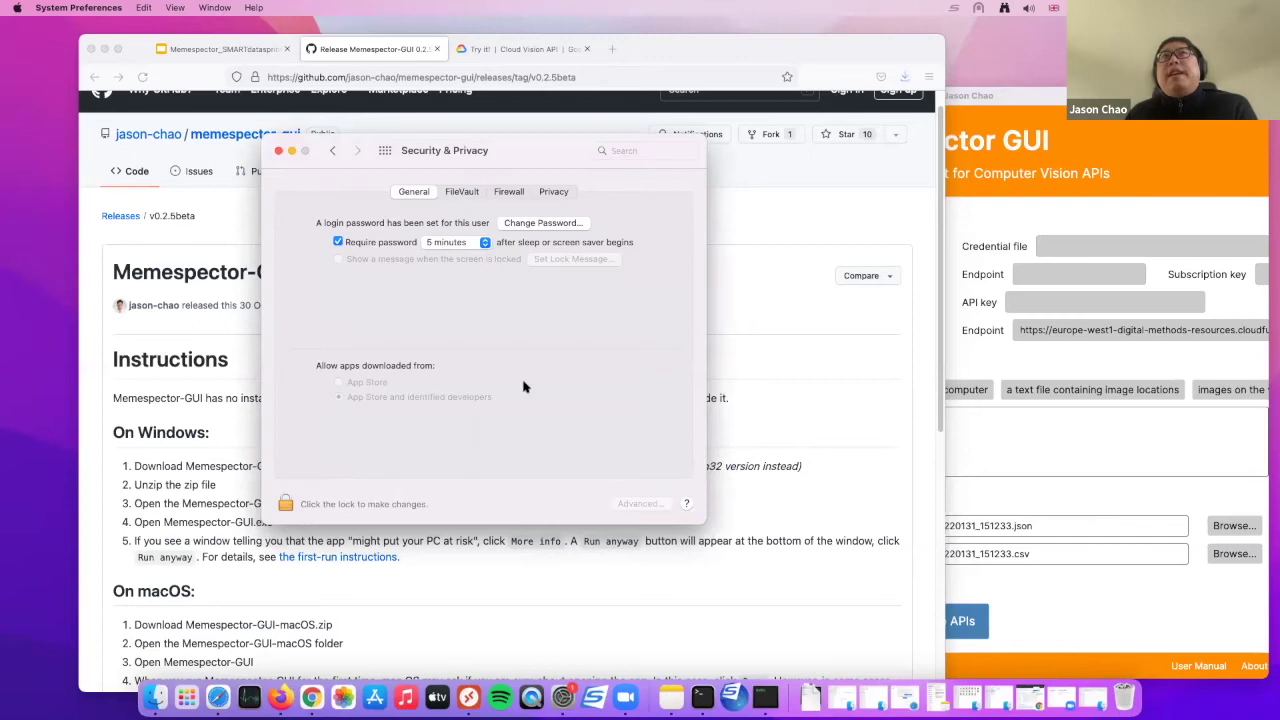
{"action": "left_click_drag", "start_coordinate": [520, 145], "coordinate": [885, 282]}
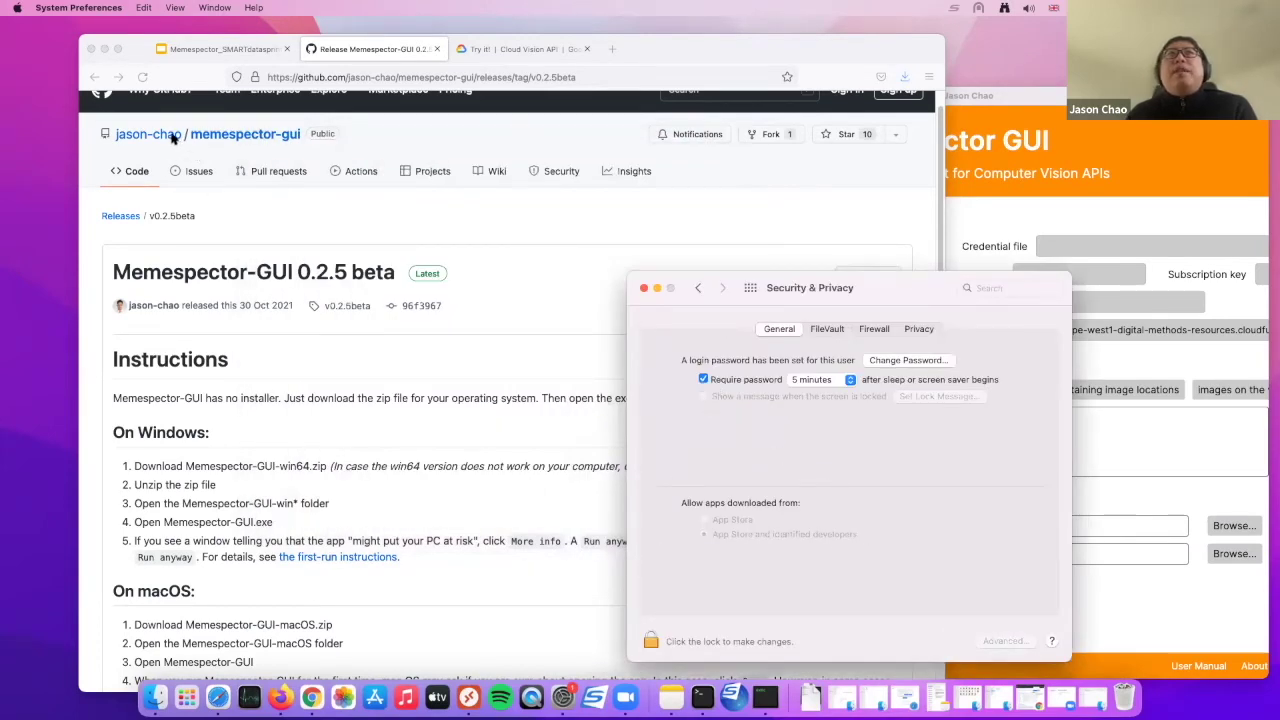
{"action": "left_click", "coordinate": [206, 136]}
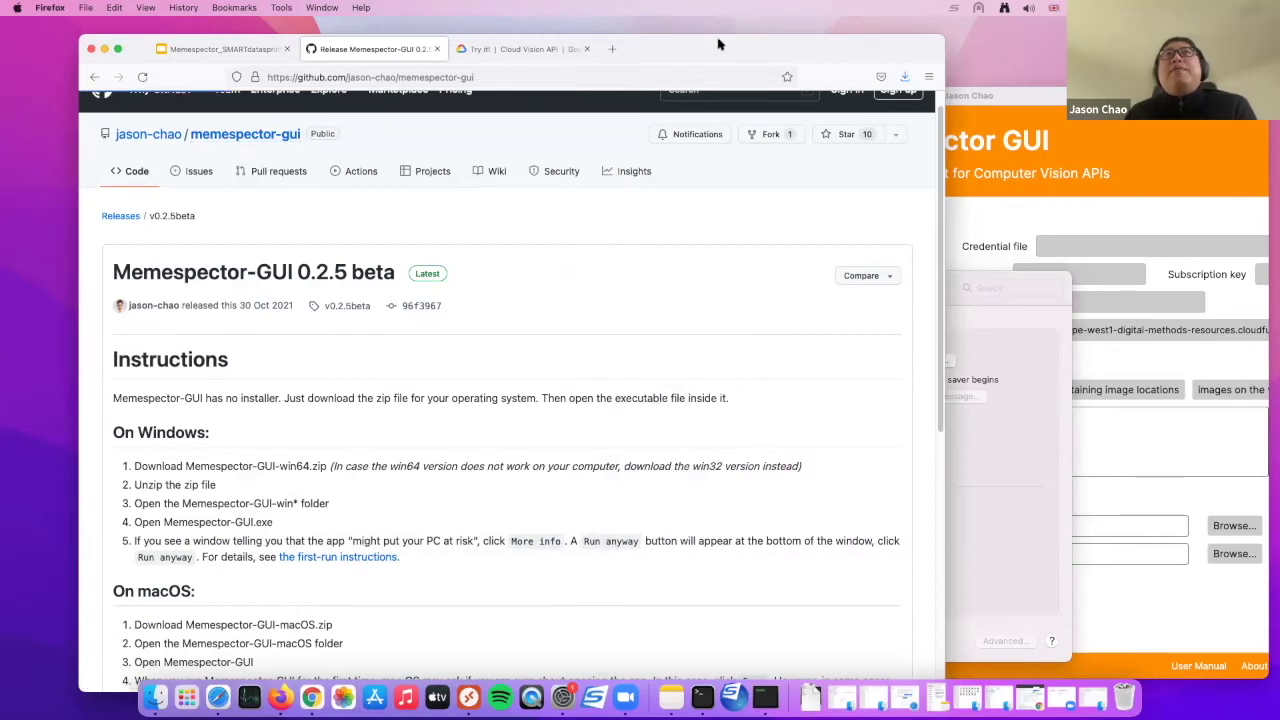
{"action": "left_click_drag", "start_coordinate": [718, 44], "coordinate": [740, 27]}
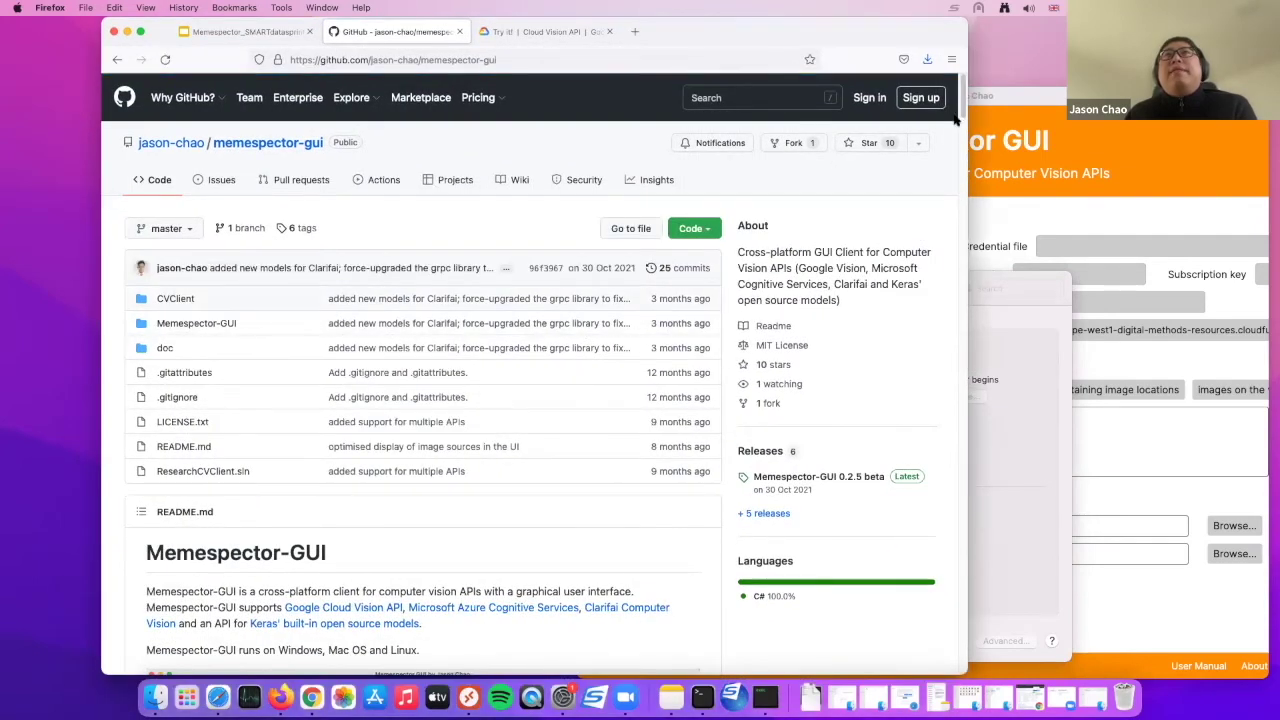
- Go to the README's Download section and open the first-launch instructions for Windows and Mac in a new tab
{"action": "left_click_drag", "start_coordinate": [955, 118], "coordinate": [960, 210]}
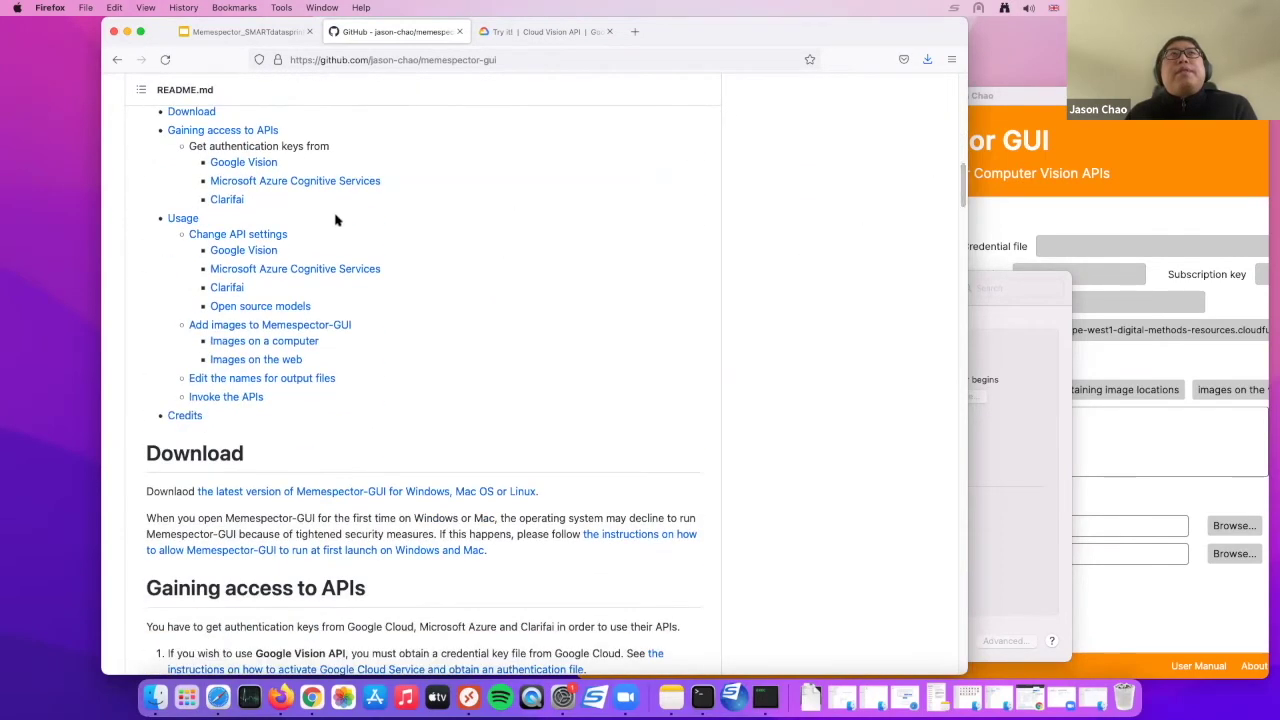
{"action": "left_click", "coordinate": [194, 116]}
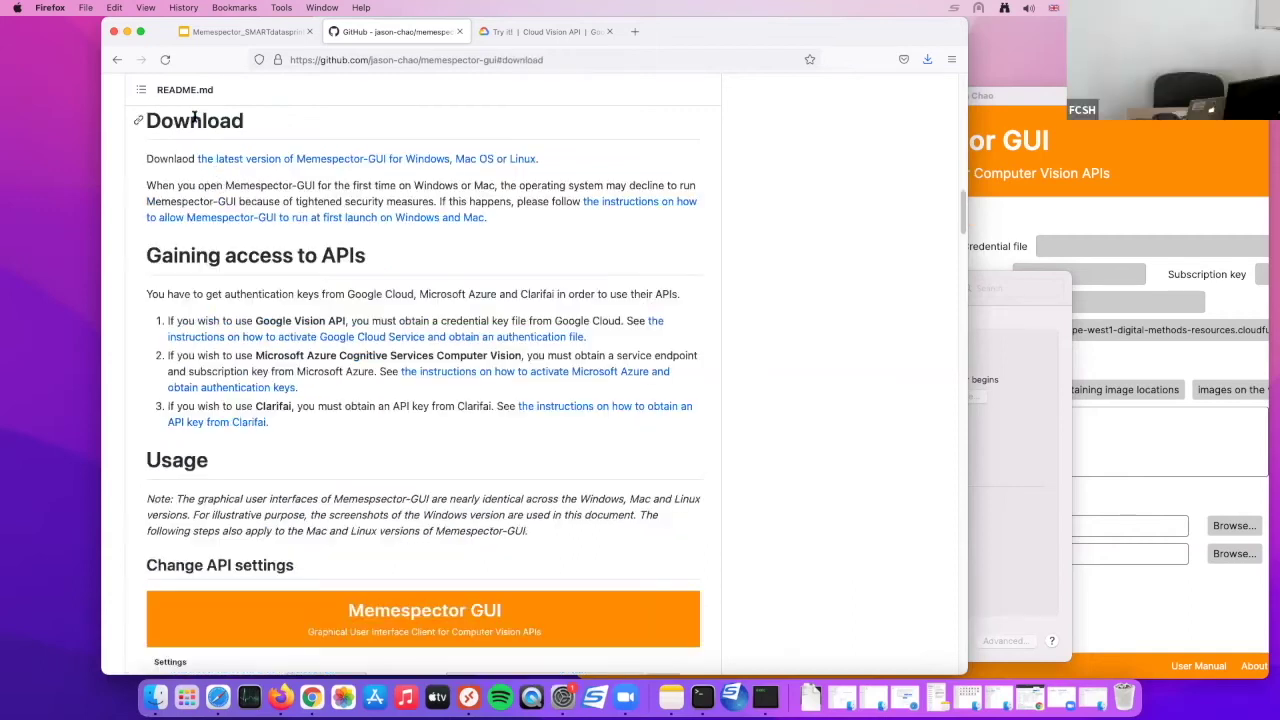
{"action": "right_click", "coordinate": [281, 222]}
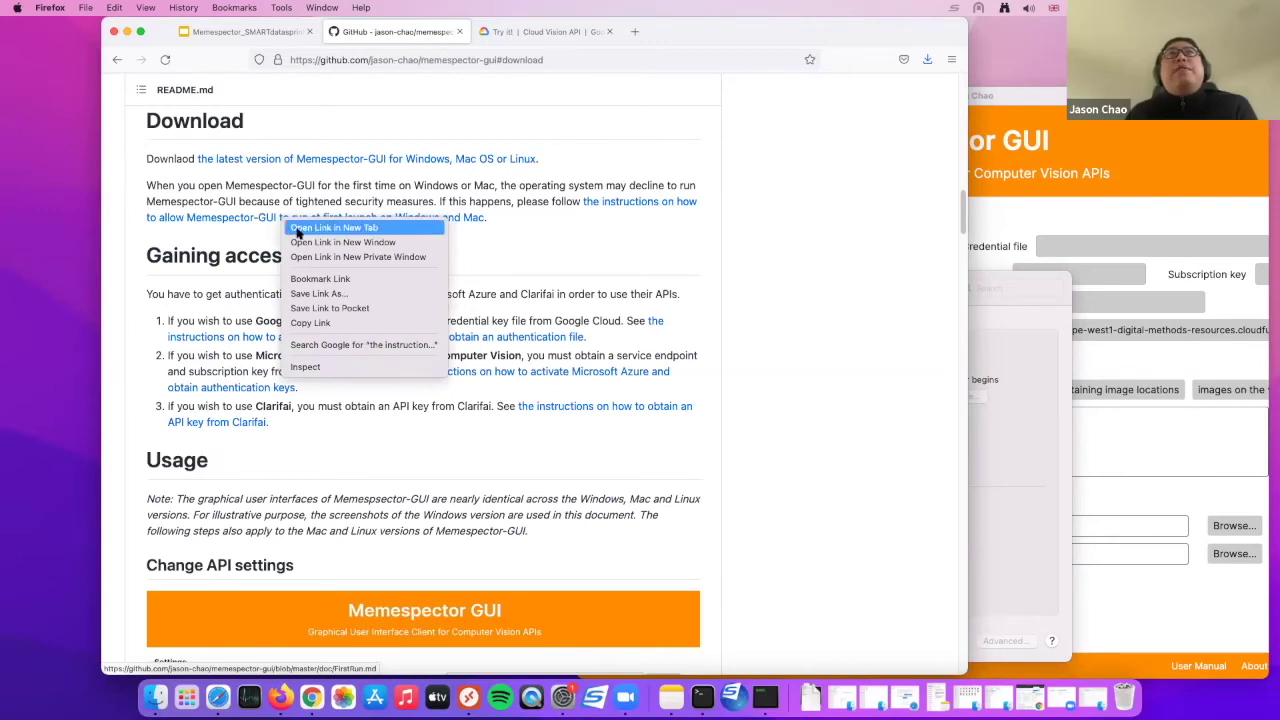
{"action": "left_click", "coordinate": [334, 228]}
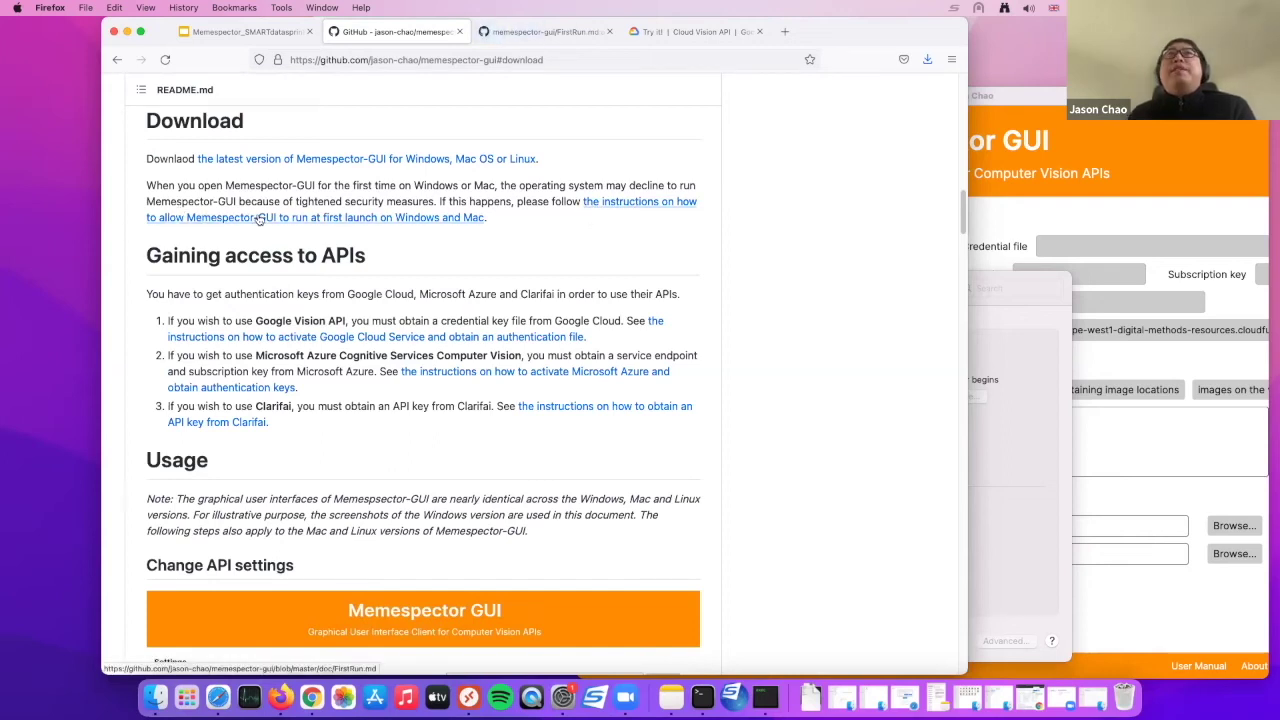
{"action": "left_click", "coordinate": [545, 31]}
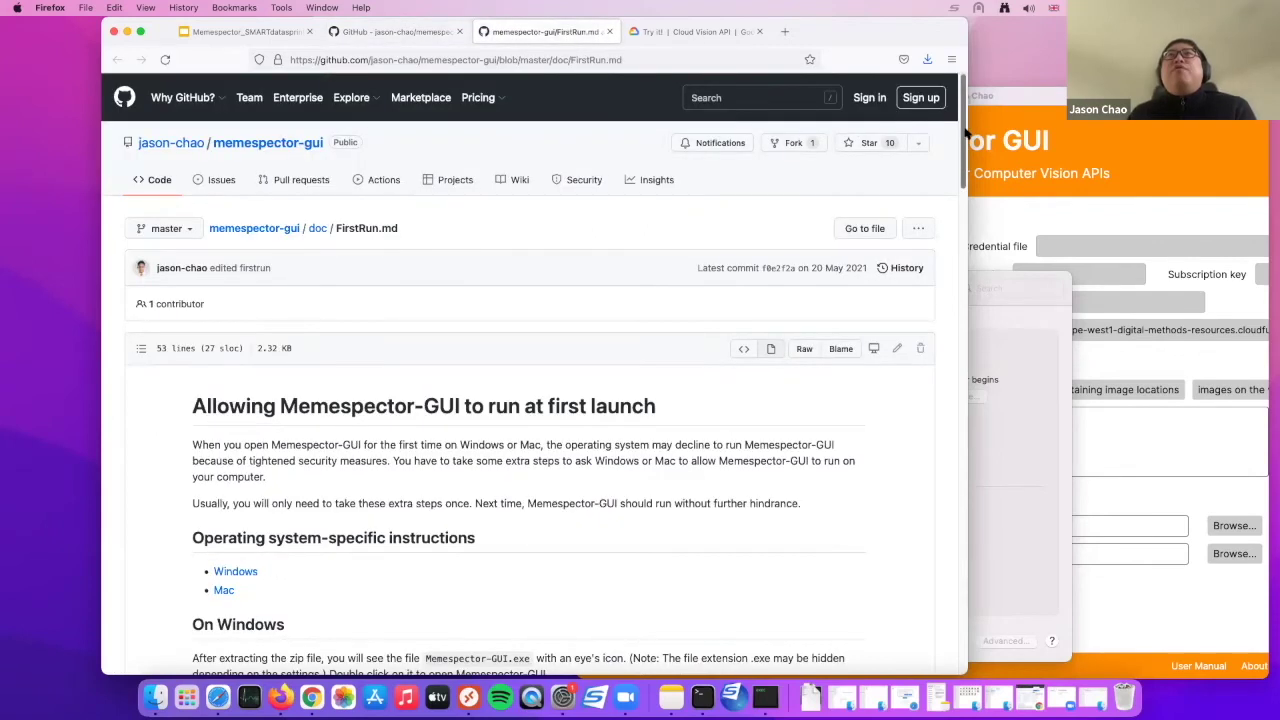
- Read through the Windows and Mac instructions for allowing Memespector-GUI to run at first launch
{"action": "left_click", "coordinate": [962, 268]}
{"action": "mouse_move", "coordinate": [952, 270]}
{"action": "left_mouse_down"}
{"action": "mouse_move", "coordinate": [954, 205]}
{"action": "mouse_move", "coordinate": [950, 248]}
{"action": "left_mouse_up"}
{"action": "scroll", "coordinate": [671, 263], "scroll_direction": "down", "scroll_amount": 3}
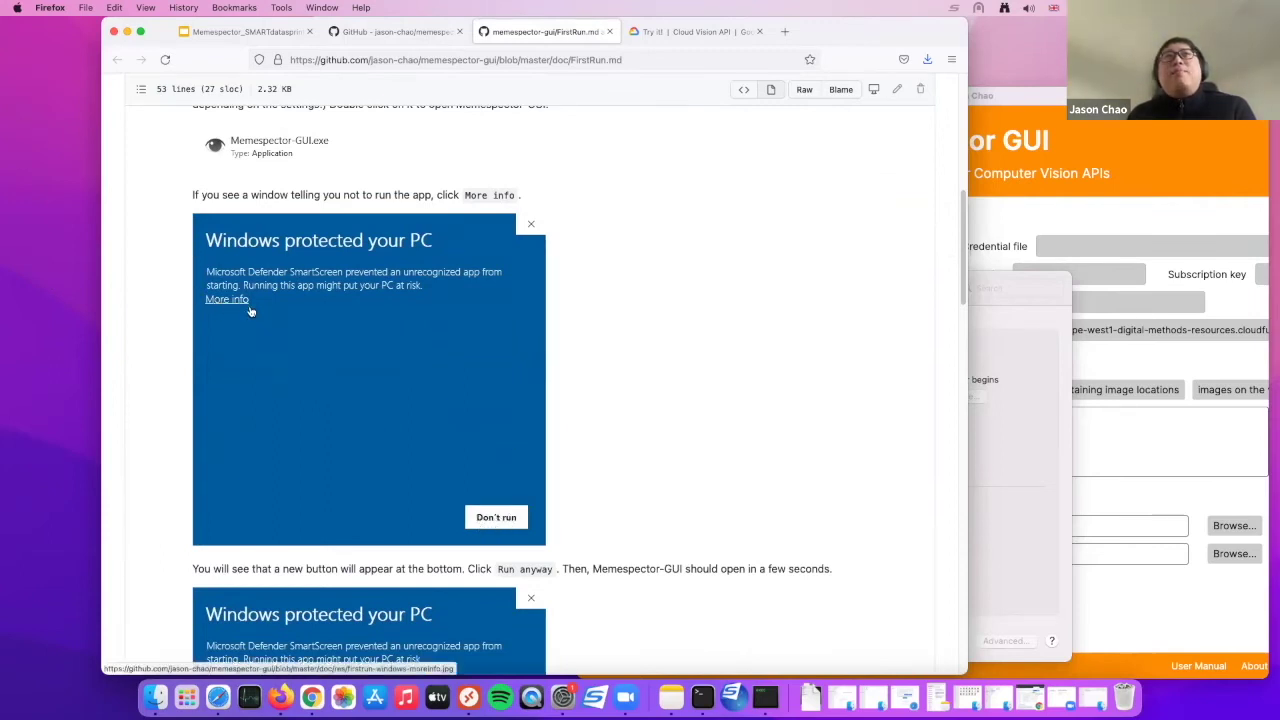
{"action": "left_click_drag", "start_coordinate": [964, 256], "coordinate": [967, 322]}
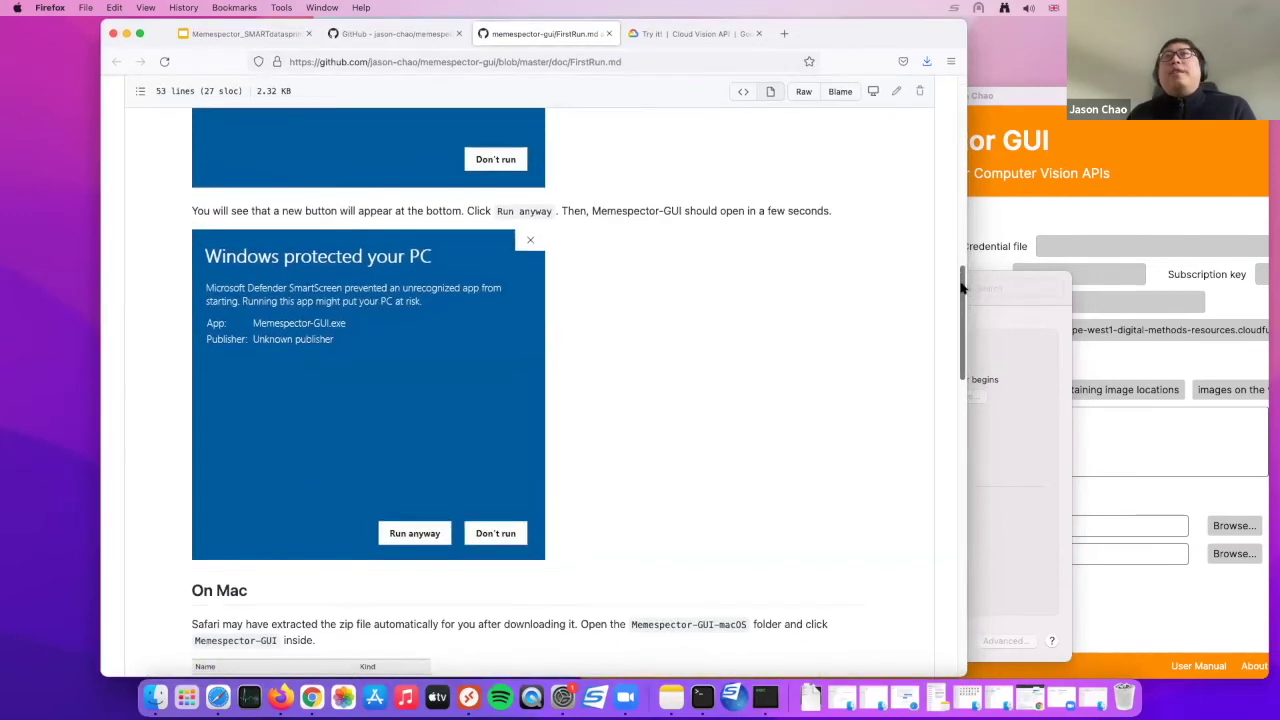
{"action": "scroll", "coordinate": [971, 345], "scroll_direction": "down", "scroll_amount": 2}
{"action": "scroll", "coordinate": [971, 345], "scroll_direction": "down", "scroll_amount": 6}
{"action": "scroll", "coordinate": [971, 355], "scroll_direction": "down", "scroll_amount": 4}
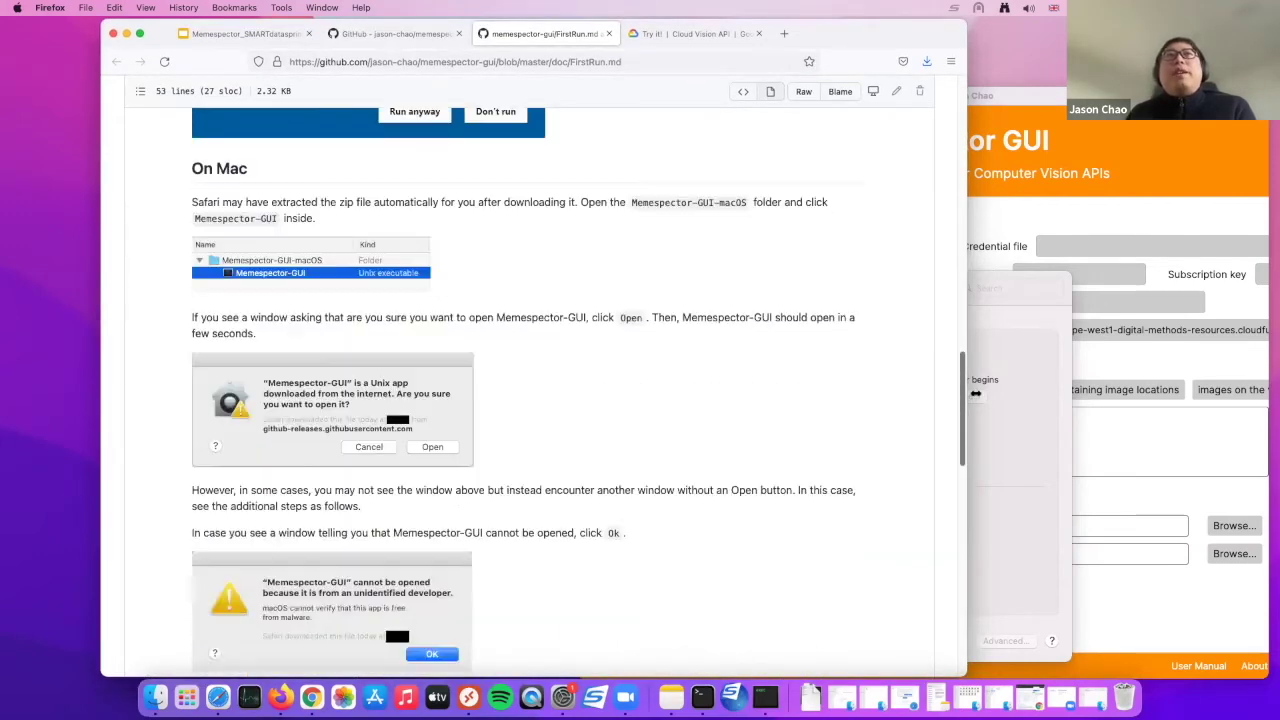
{"action": "left_click_drag", "start_coordinate": [966, 399], "coordinate": [964, 516]}
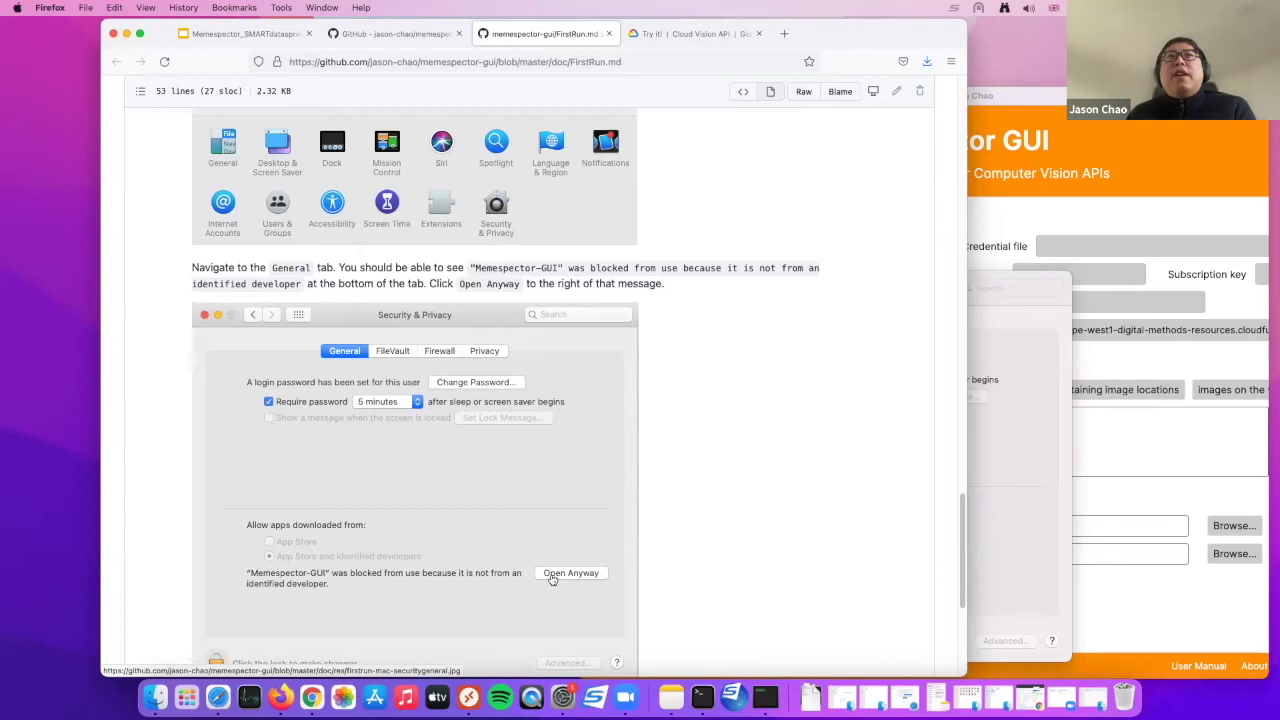
{"action": "scroll", "coordinate": [955, 536], "scroll_direction": "down", "scroll_amount": 5}
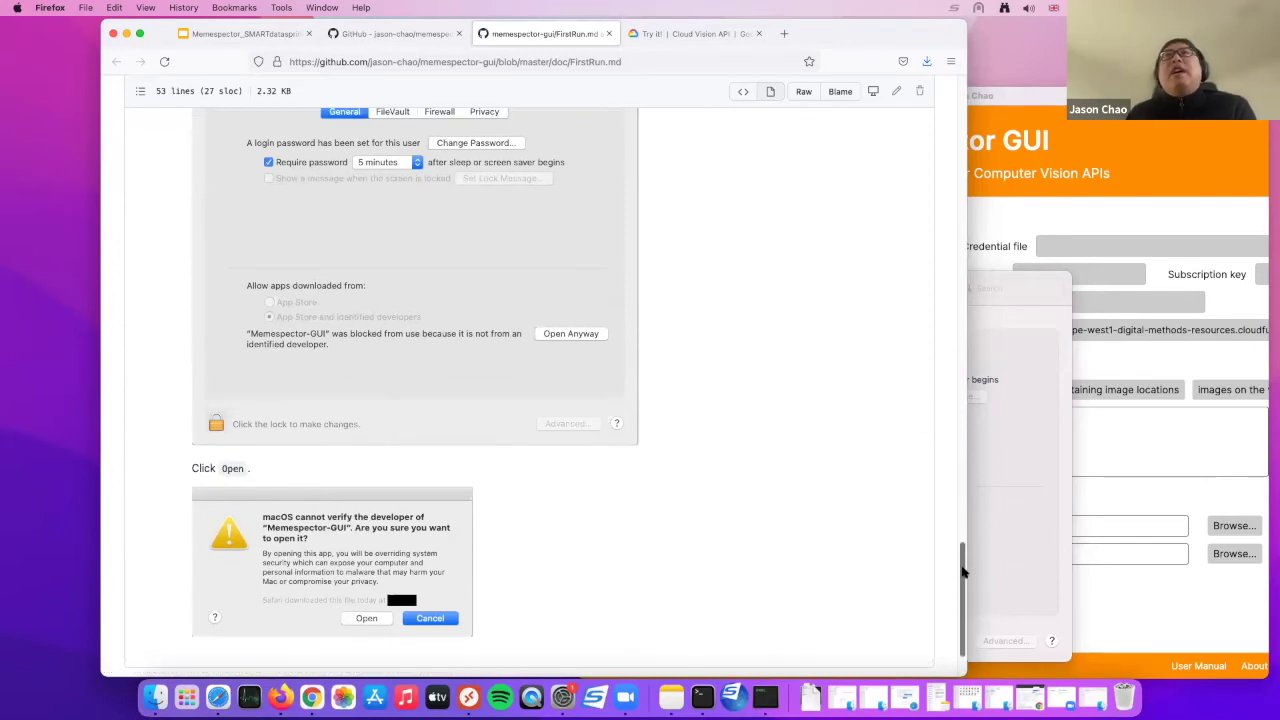
{"action": "left_click_drag", "start_coordinate": [963, 572], "coordinate": [843, 101]}
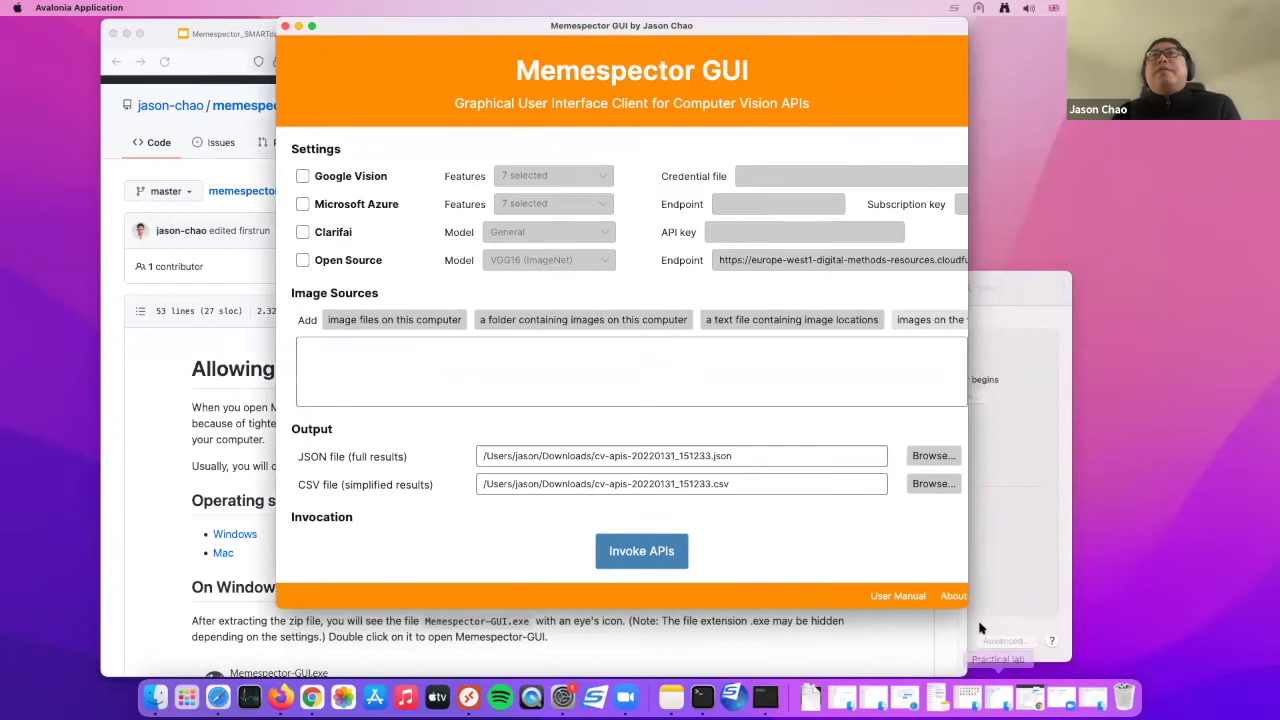
- Enlarge and reposition the Memespector GUI window, and check the presentation slide on preparations before running it
{"action": "left_click_drag", "start_coordinate": [1022, 626], "coordinate": [1080, 625]}
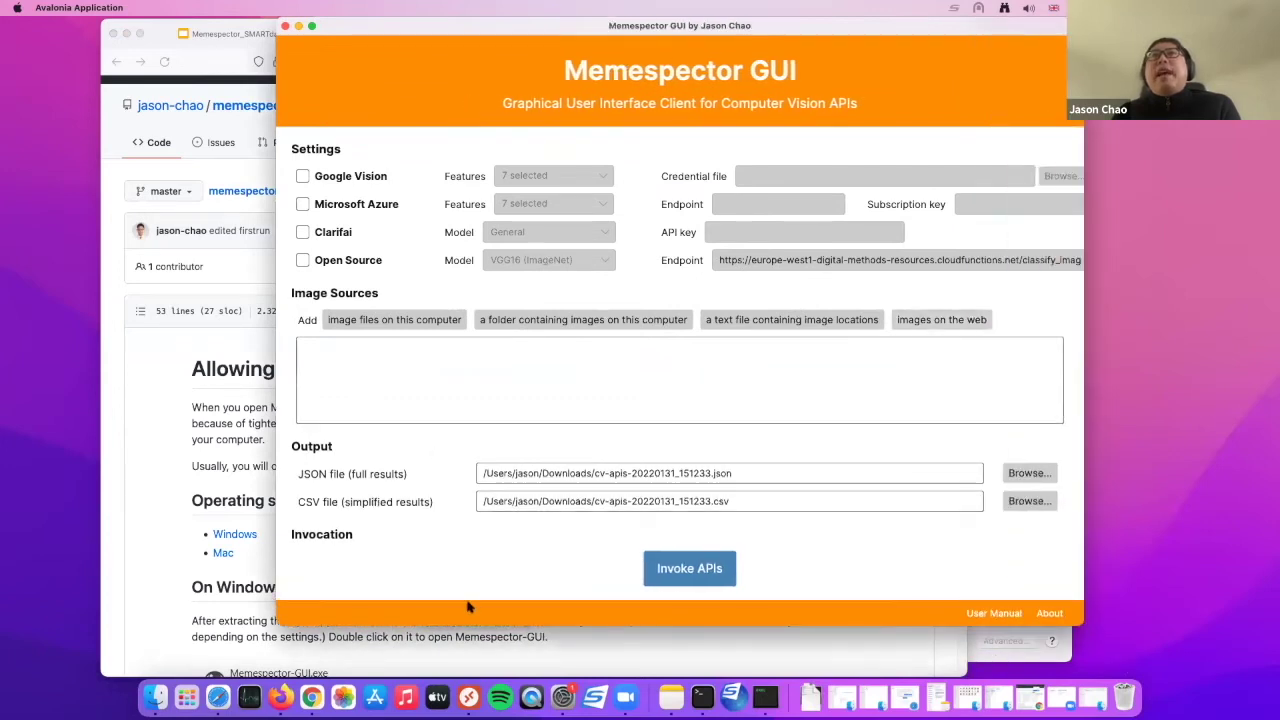
{"action": "left_click_drag", "start_coordinate": [603, 25], "coordinate": [719, 52]}
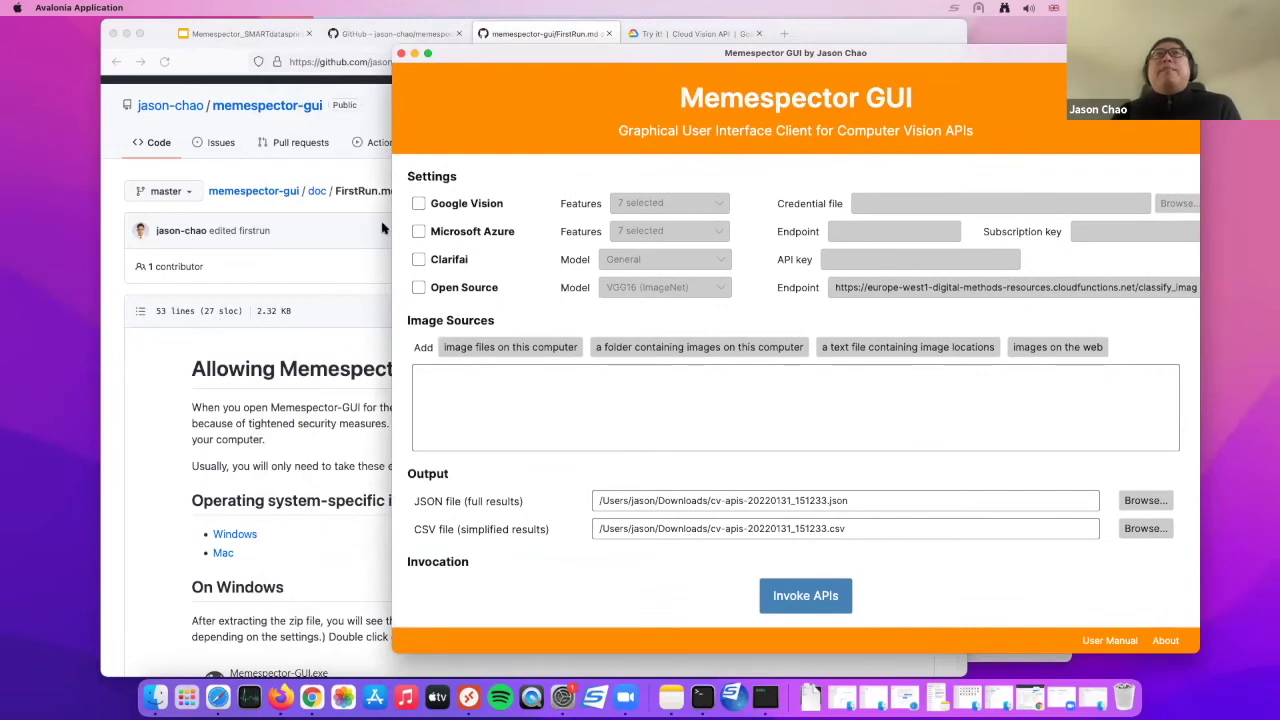
{"action": "left_click", "coordinate": [245, 33]}
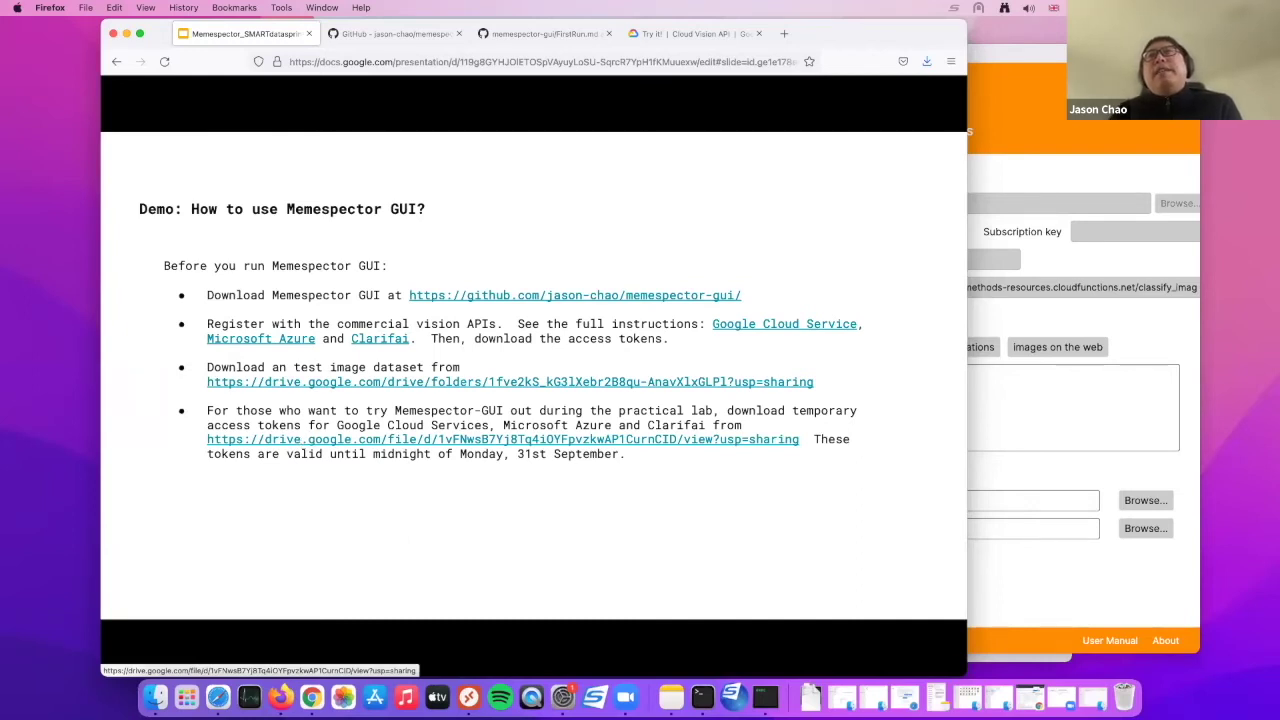
{"action": "key", "text": "super+Tab"}
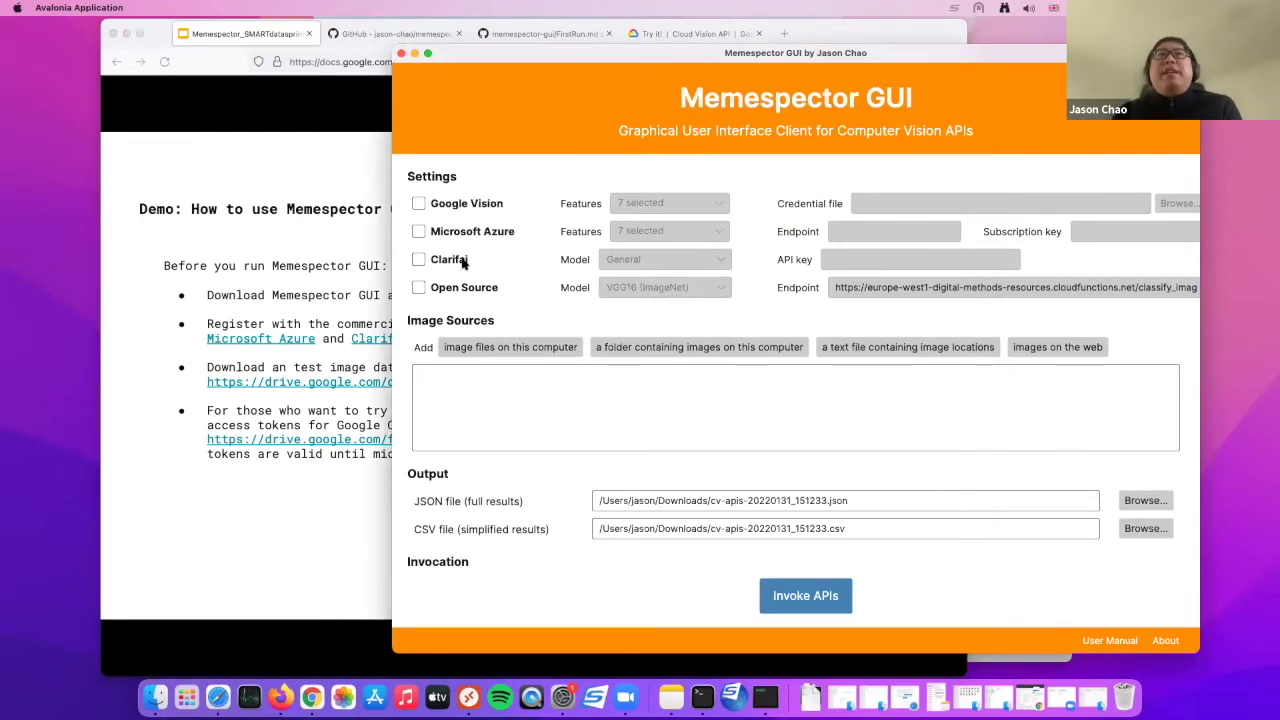
- Enable the Google Vision, Microsoft Azure and Clarifai APIs in the Memespector GUI settings
{"action": "left_click", "coordinate": [474, 206]}
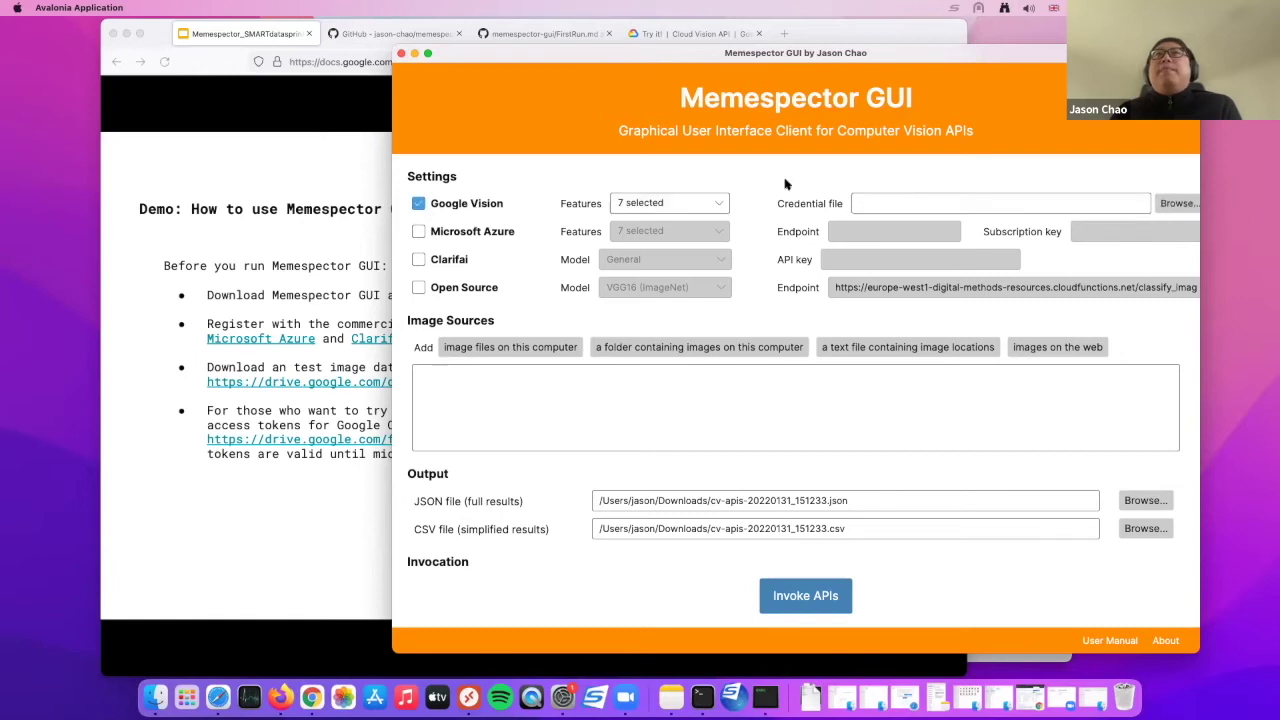
{"action": "left_click", "coordinate": [448, 233]}
{"action": "left_click", "coordinate": [452, 259]}
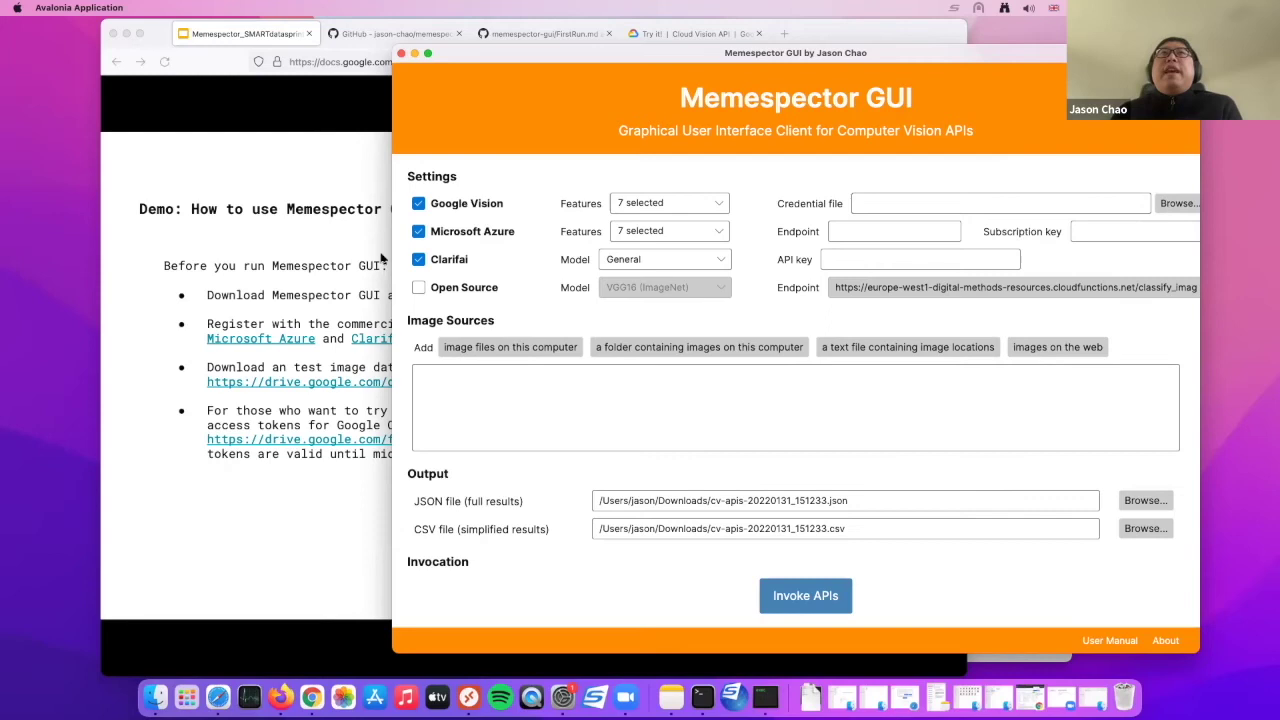
- Download the temporary access tokens archive from the slide's Google Drive link, save it, and check the Downloads folder for it
{"action": "left_click", "coordinate": [313, 408]}
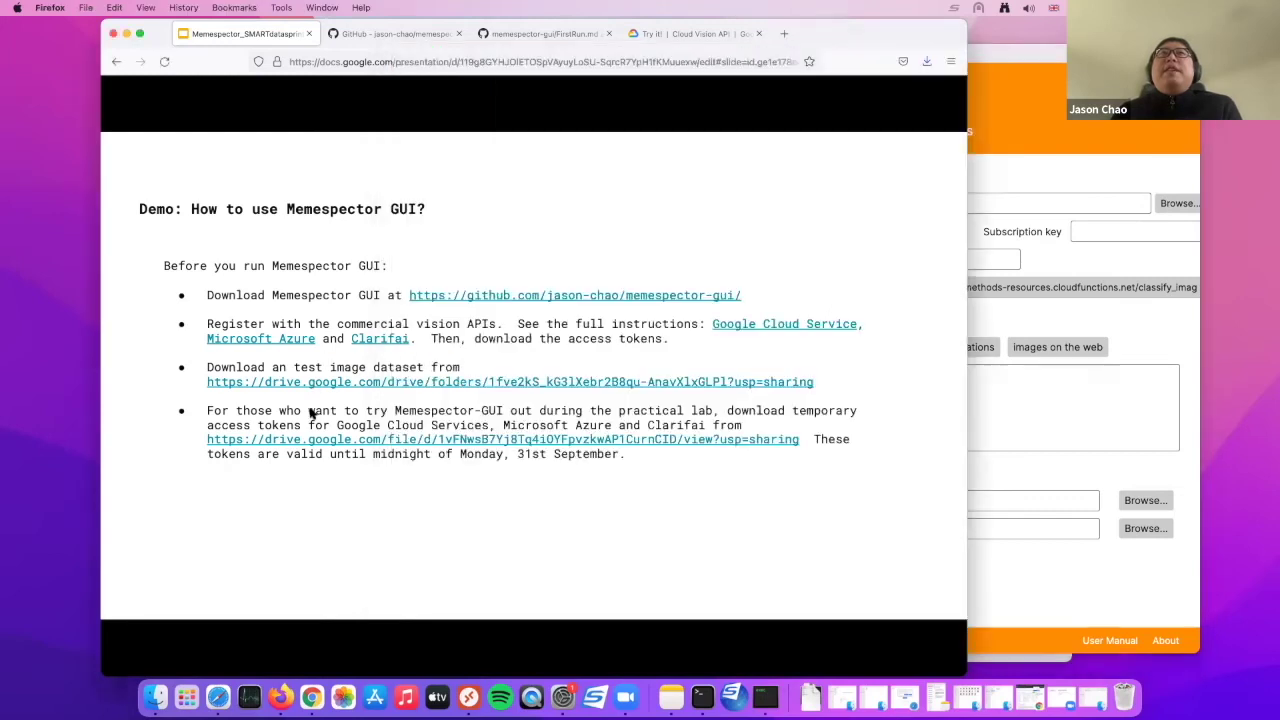
{"action": "left_click", "coordinate": [371, 440]}
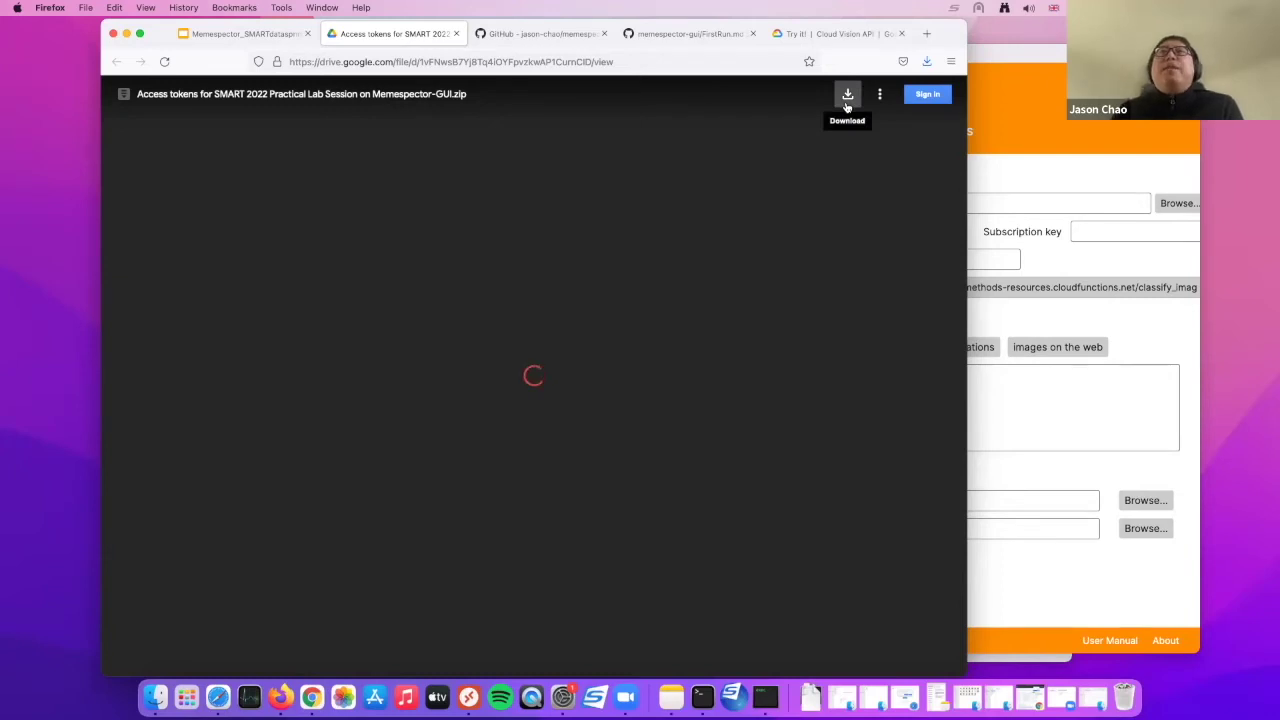
{"action": "left_click", "coordinate": [847, 96]}
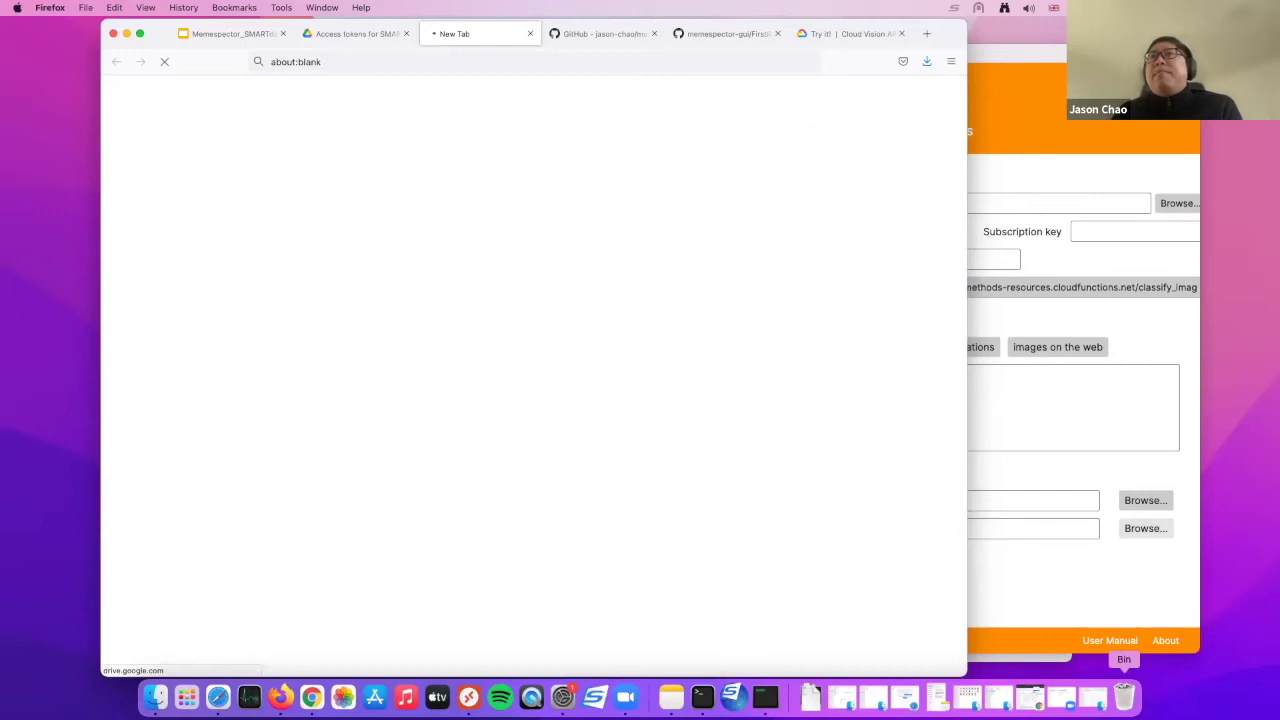
{"action": "left_click", "coordinate": [1090, 698]}
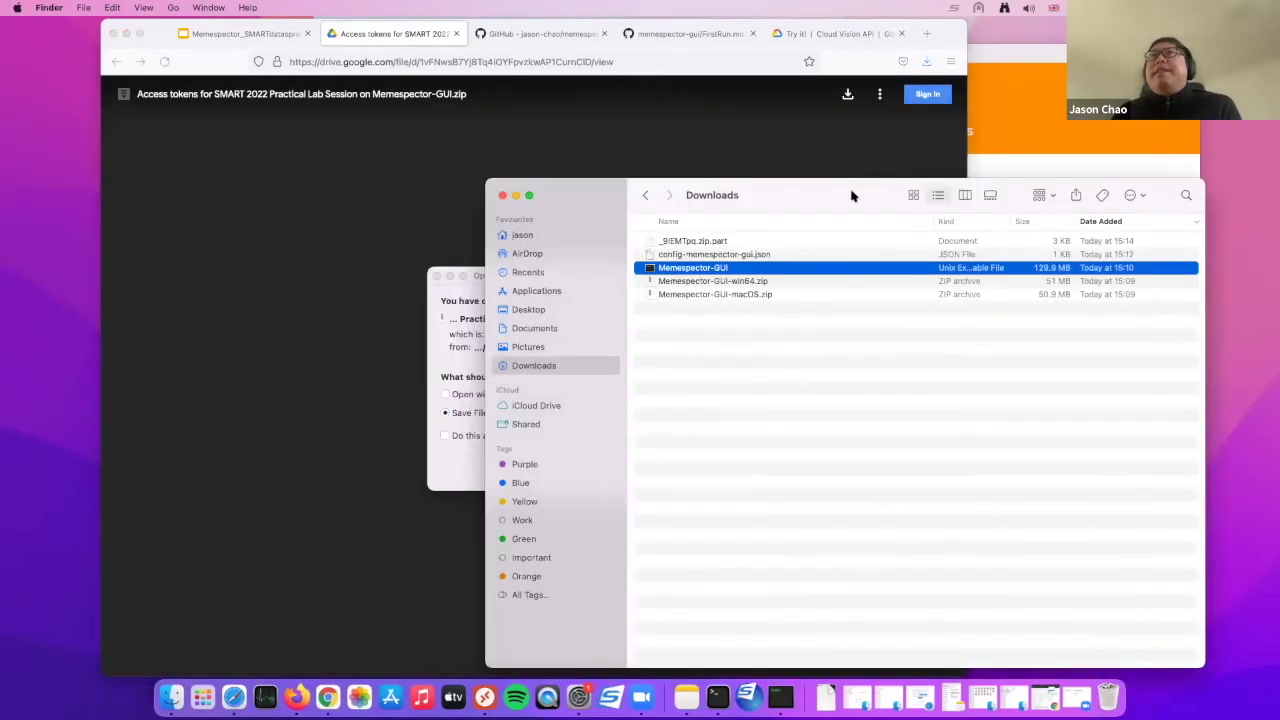
{"action": "left_click_drag", "start_coordinate": [851, 194], "coordinate": [994, 411]}
{"action": "left_click", "coordinate": [462, 414]}
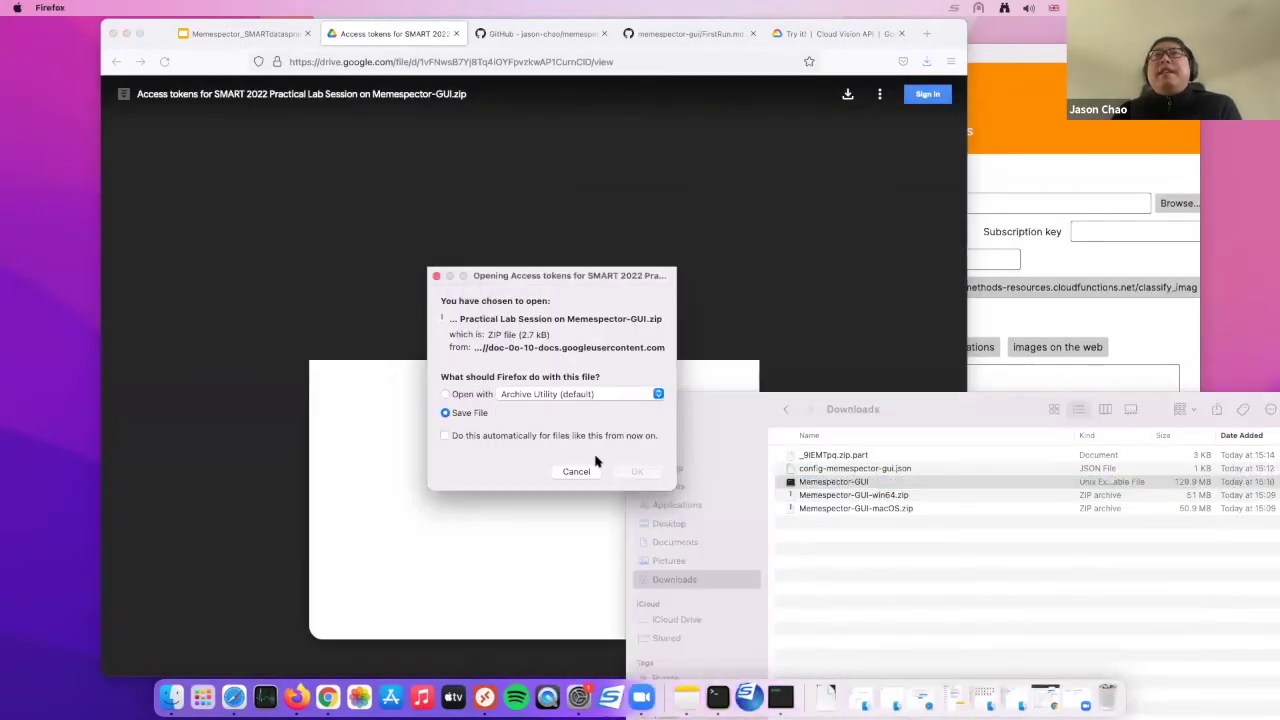
{"action": "left_click", "coordinate": [637, 471]}
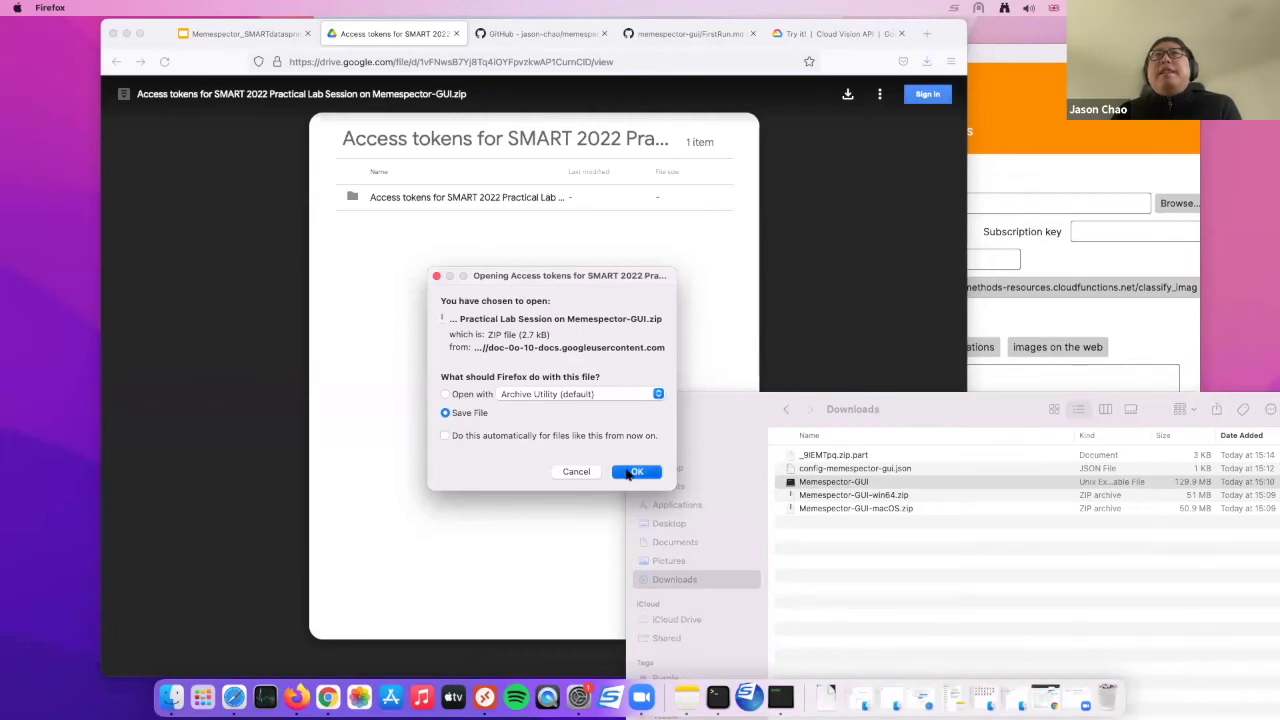
{"action": "left_click_drag", "start_coordinate": [1045, 429], "coordinate": [485, 151]}
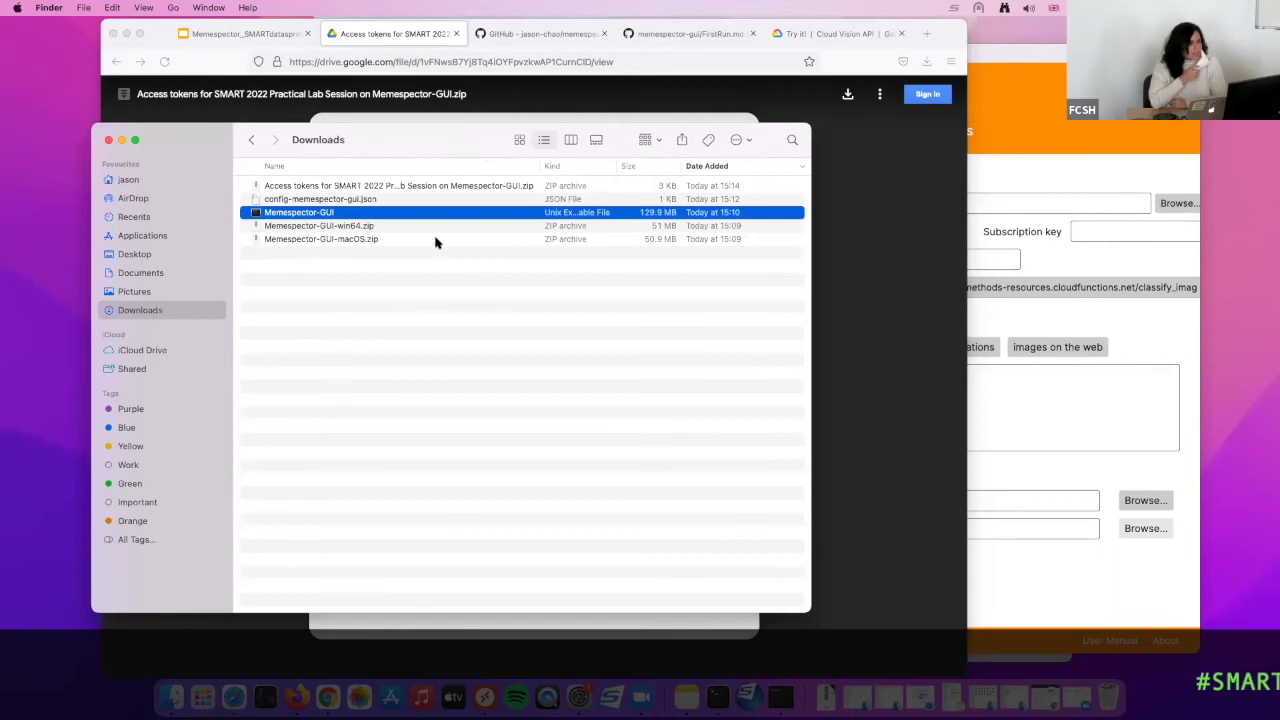
{"action": "left_click", "coordinate": [427, 264]}
{"action": "left_click_drag", "start_coordinate": [472, 160], "coordinate": [1070, 226]}
- Return to the presentation, exit the full-screen slideshow and display slide 15 on how to use Memespector GUI
{"action": "left_click", "coordinate": [278, 36]}
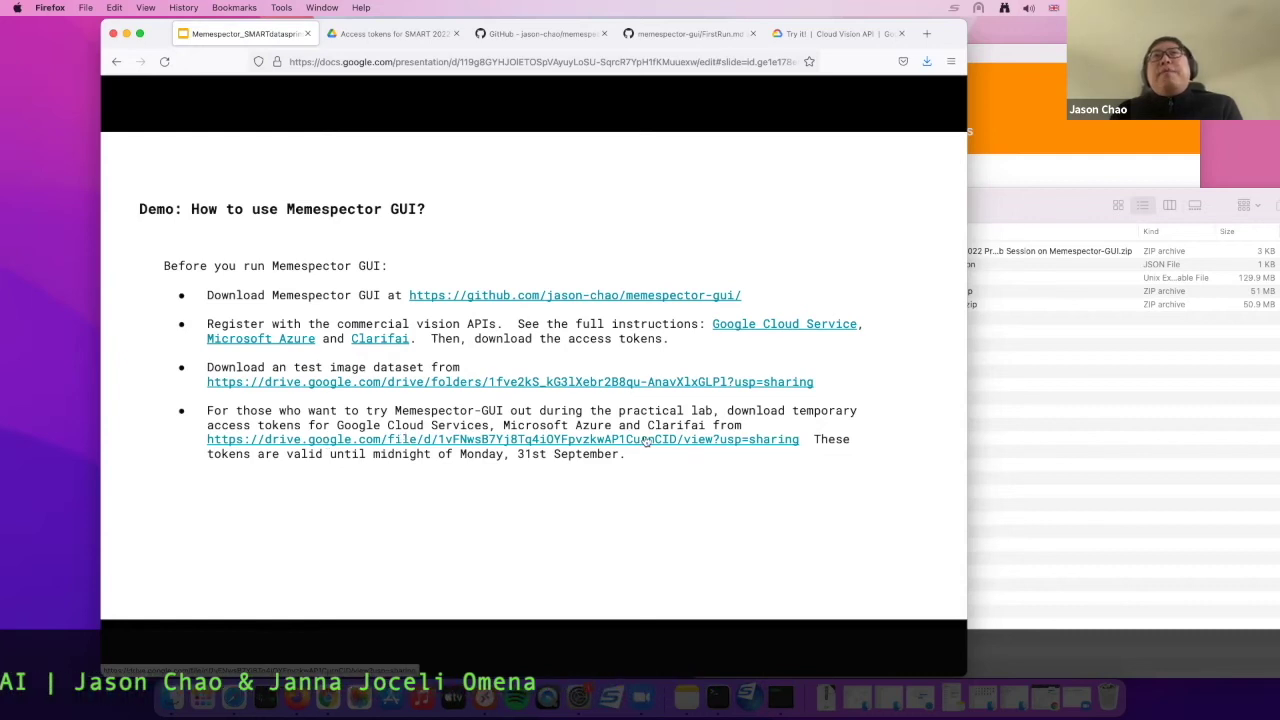
{"action": "key", "text": "Left"}
{"action": "key", "text": "ctrl+super+f"}
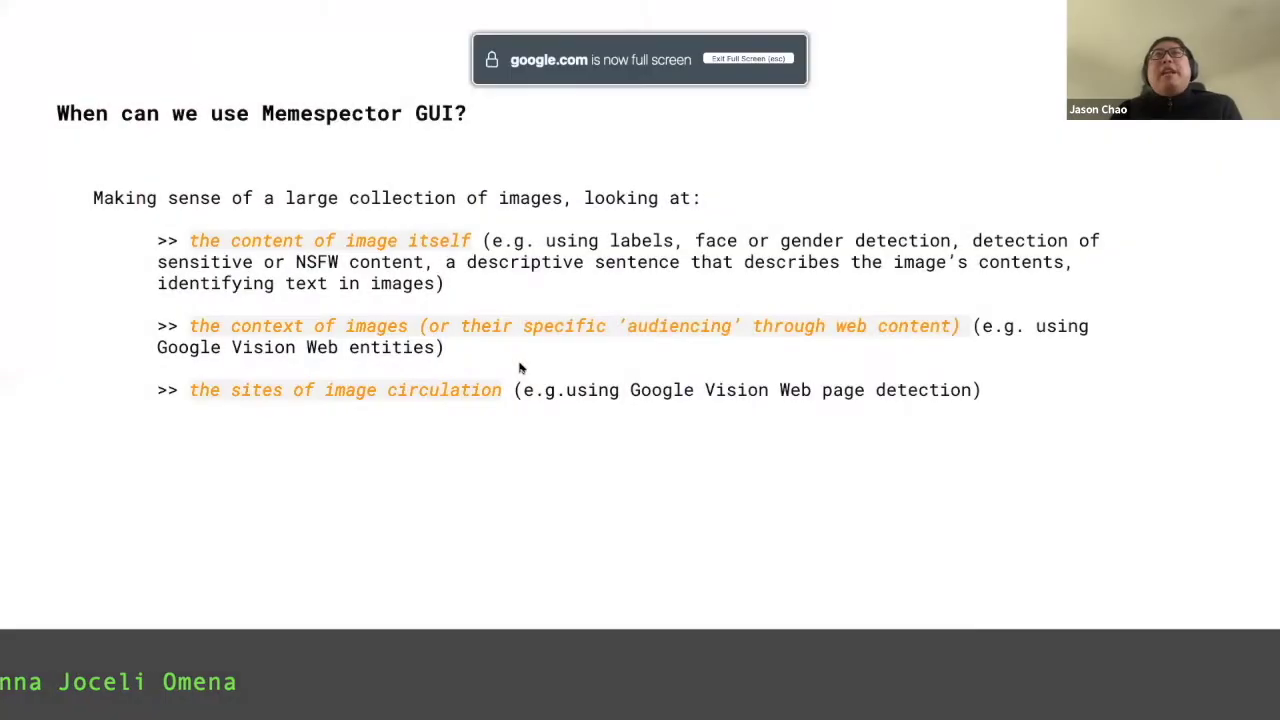
{"action": "left_click", "coordinate": [772, 58]}
{"action": "left_click_drag", "start_coordinate": [1024, 214], "coordinate": [946, 223]}
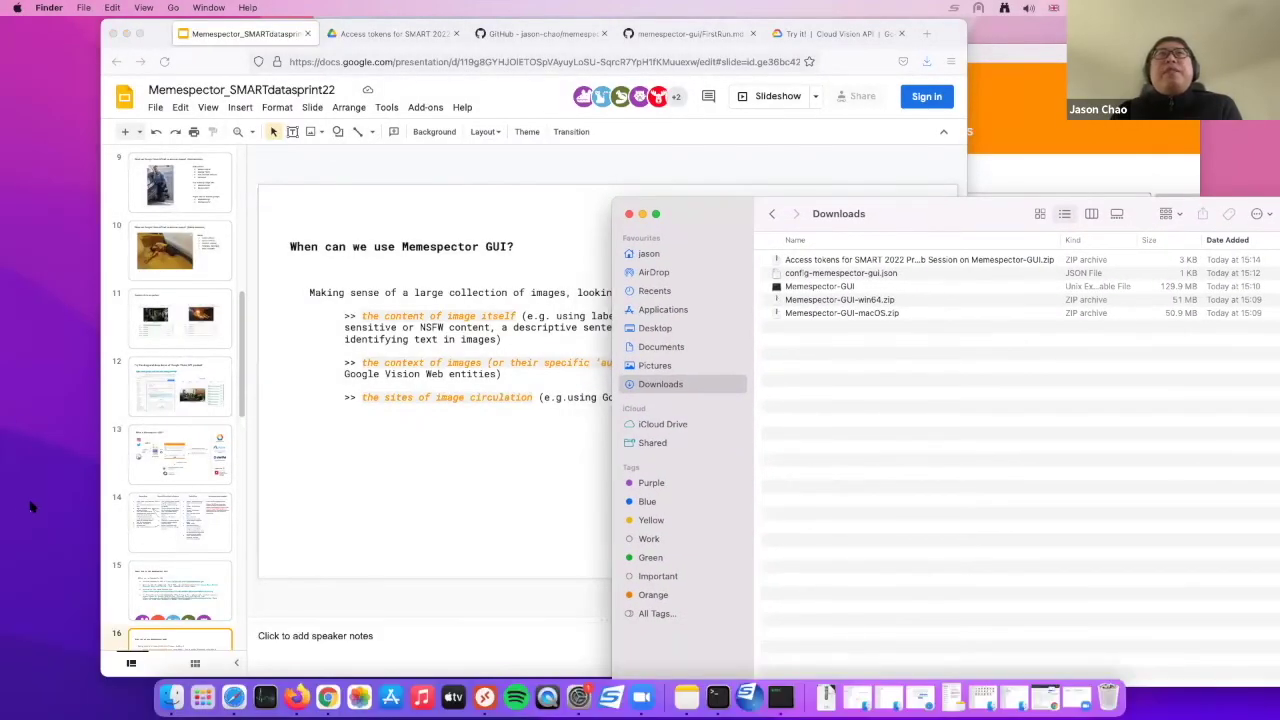
{"action": "left_click", "coordinate": [165, 507]}
{"action": "left_click_drag", "start_coordinate": [242, 359], "coordinate": [245, 423]}
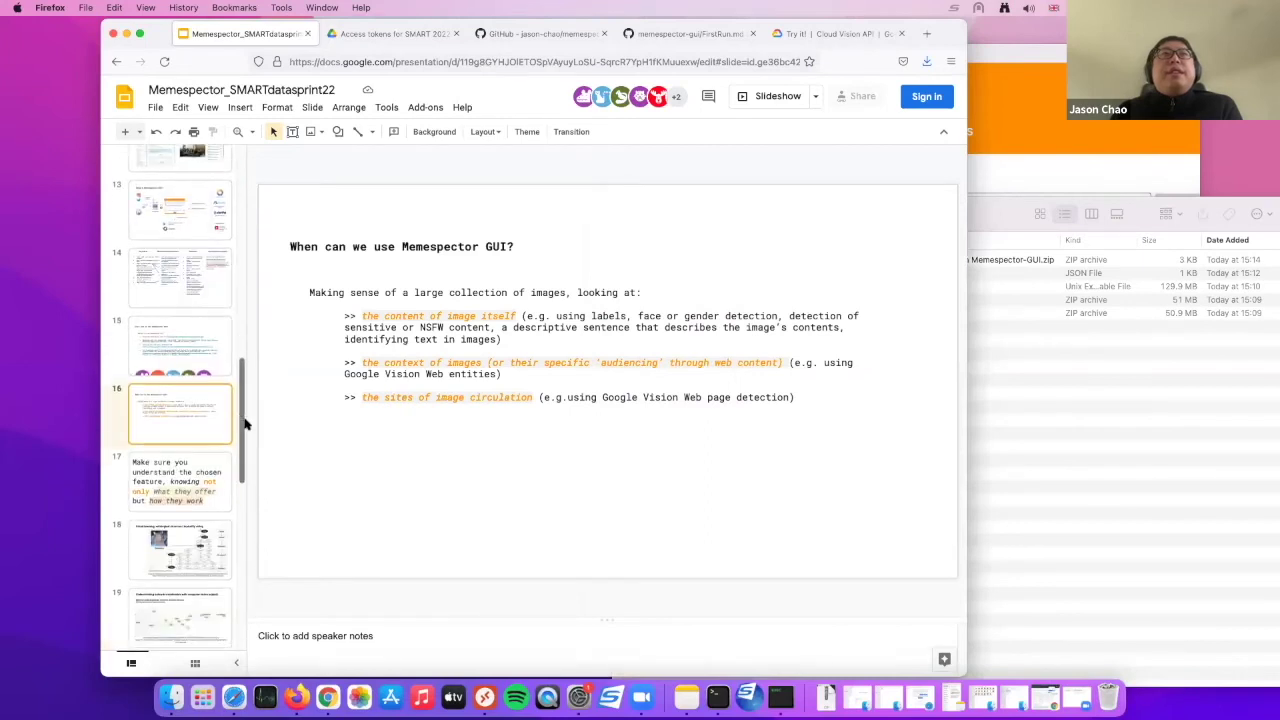
{"action": "left_click", "coordinate": [195, 357]}
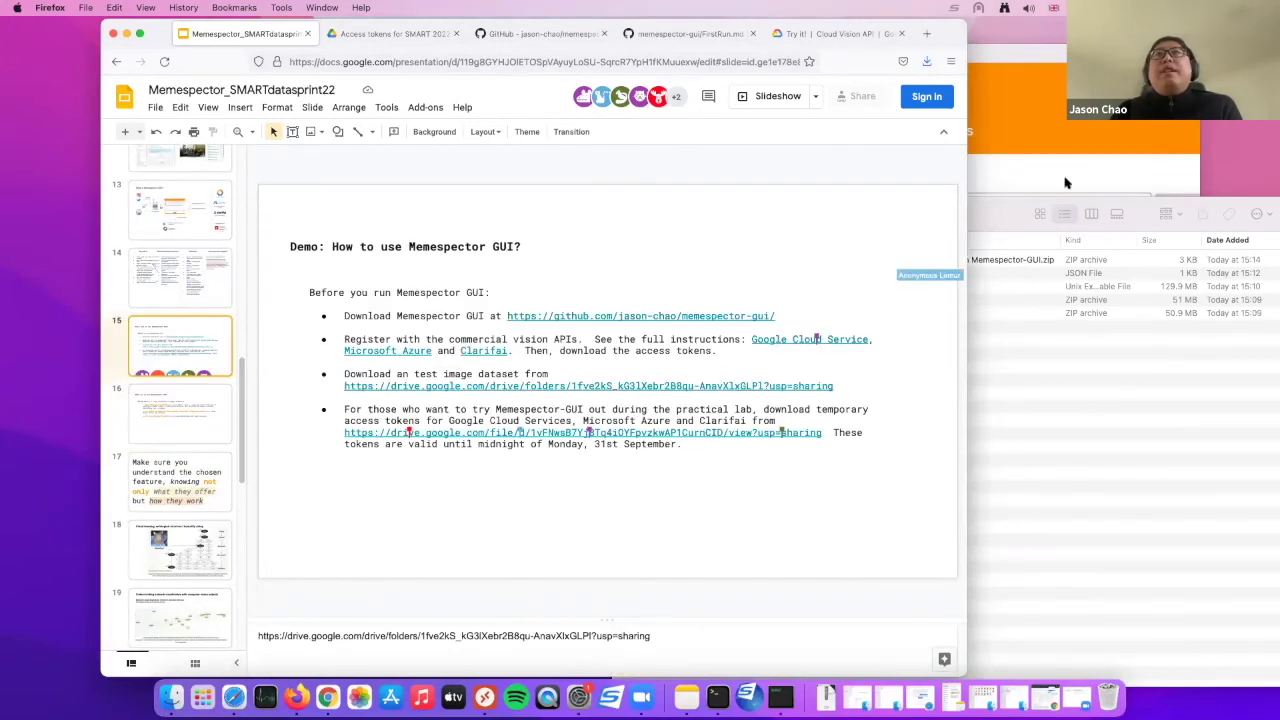
- Arrange the Downloads folder window and the Memespector GUI window side by side
{"action": "left_click", "coordinate": [1030, 209]}
{"action": "left_click_drag", "start_coordinate": [1022, 211], "coordinate": [616, 272]}
{"action": "left_click", "coordinate": [994, 120]}
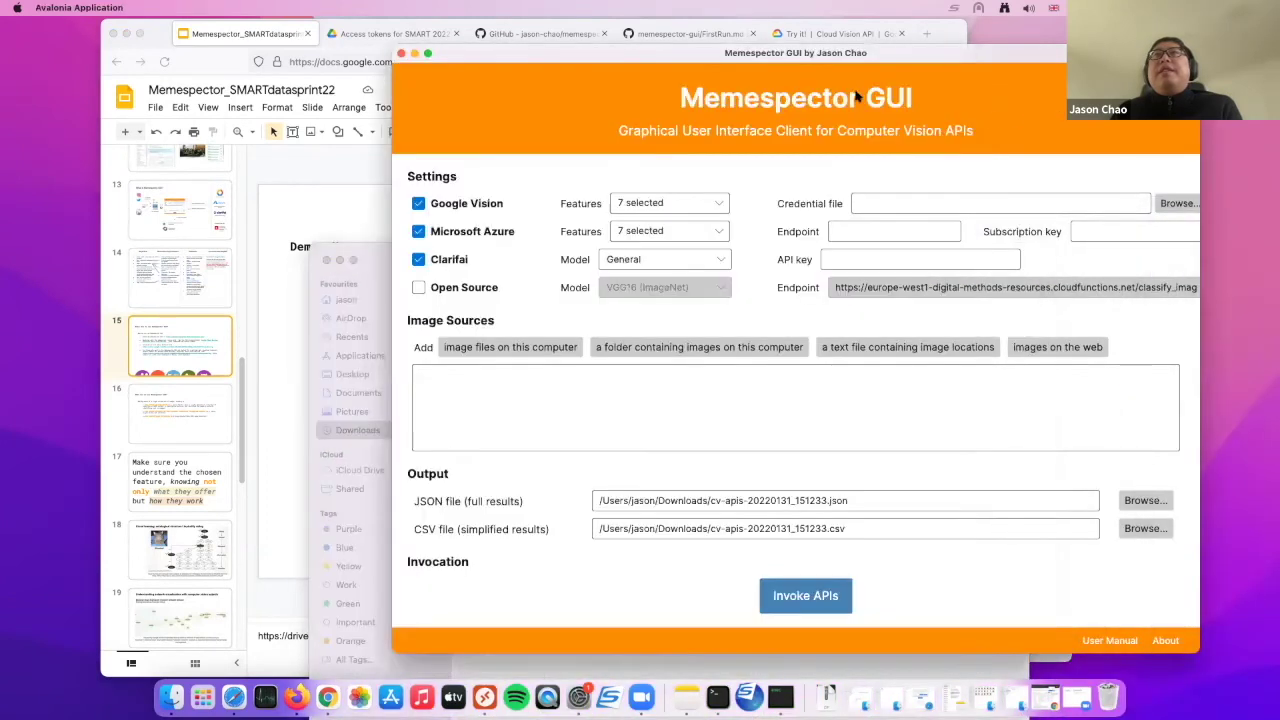
{"action": "left_click_drag", "start_coordinate": [955, 54], "coordinate": [1203, 40]}
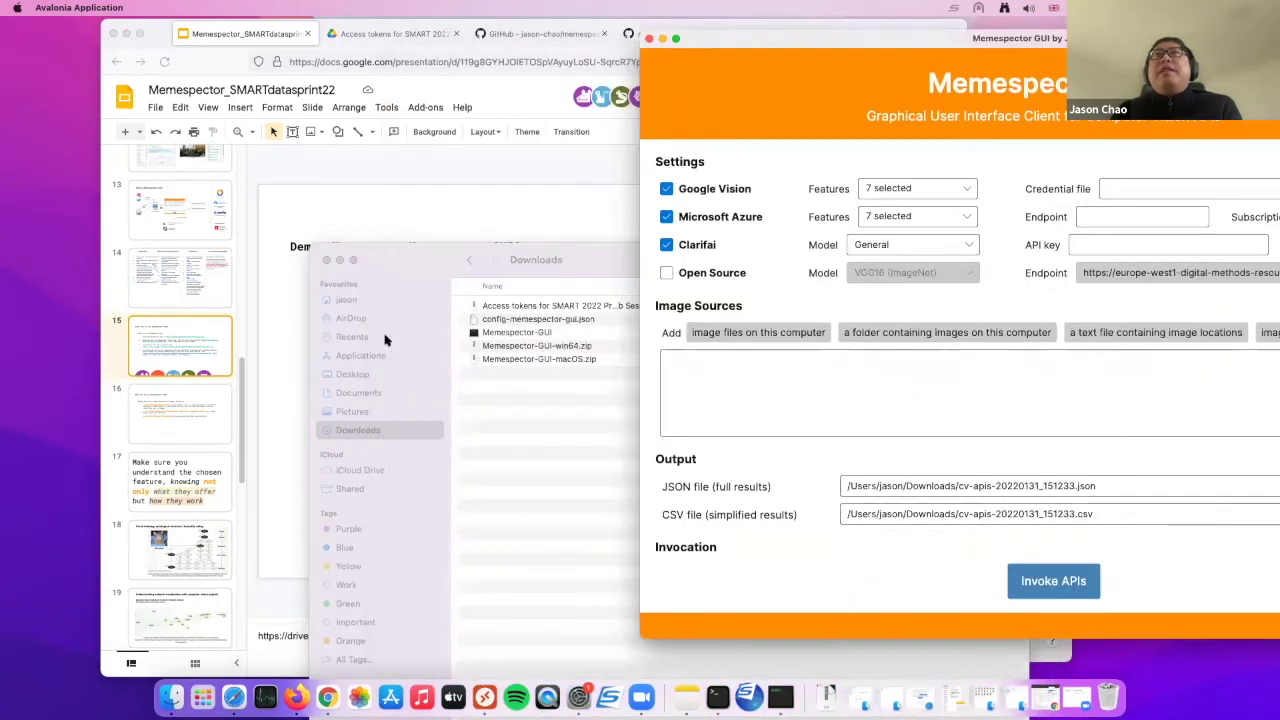
{"action": "left_click_drag", "start_coordinate": [551, 282], "coordinate": [123, 244]}
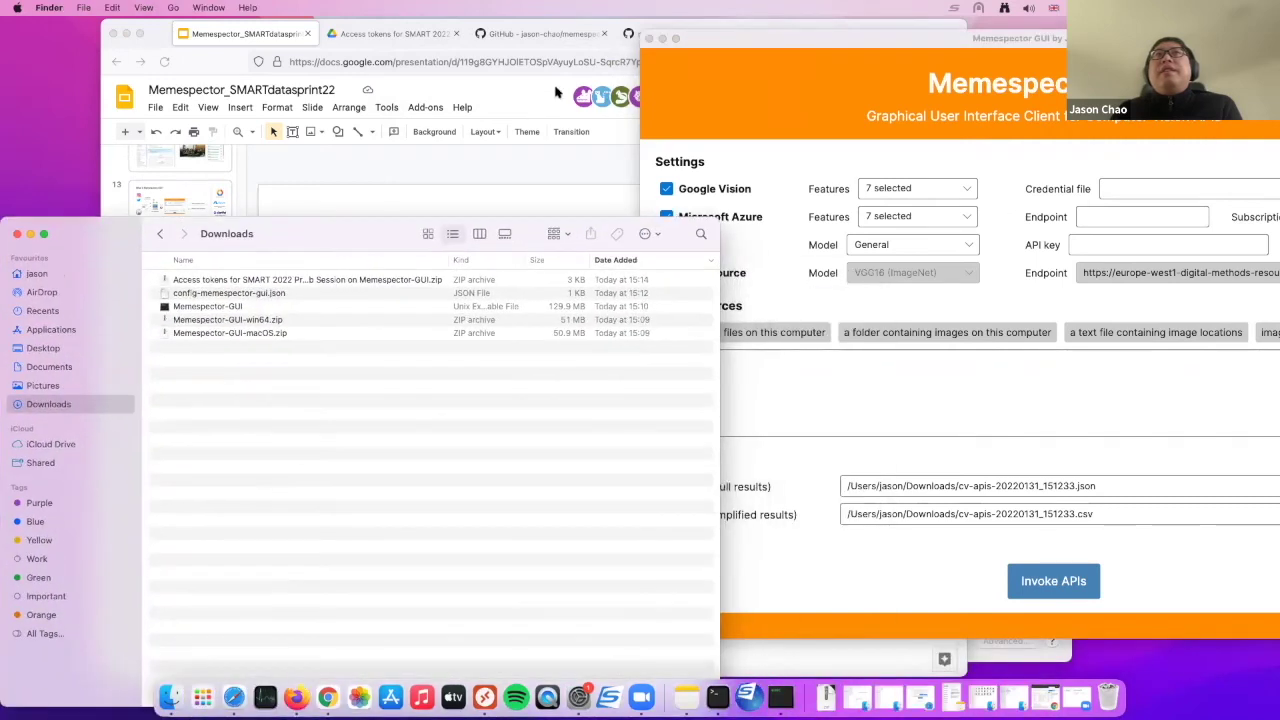
{"action": "left_click_drag", "start_coordinate": [695, 48], "coordinate": [562, 128]}
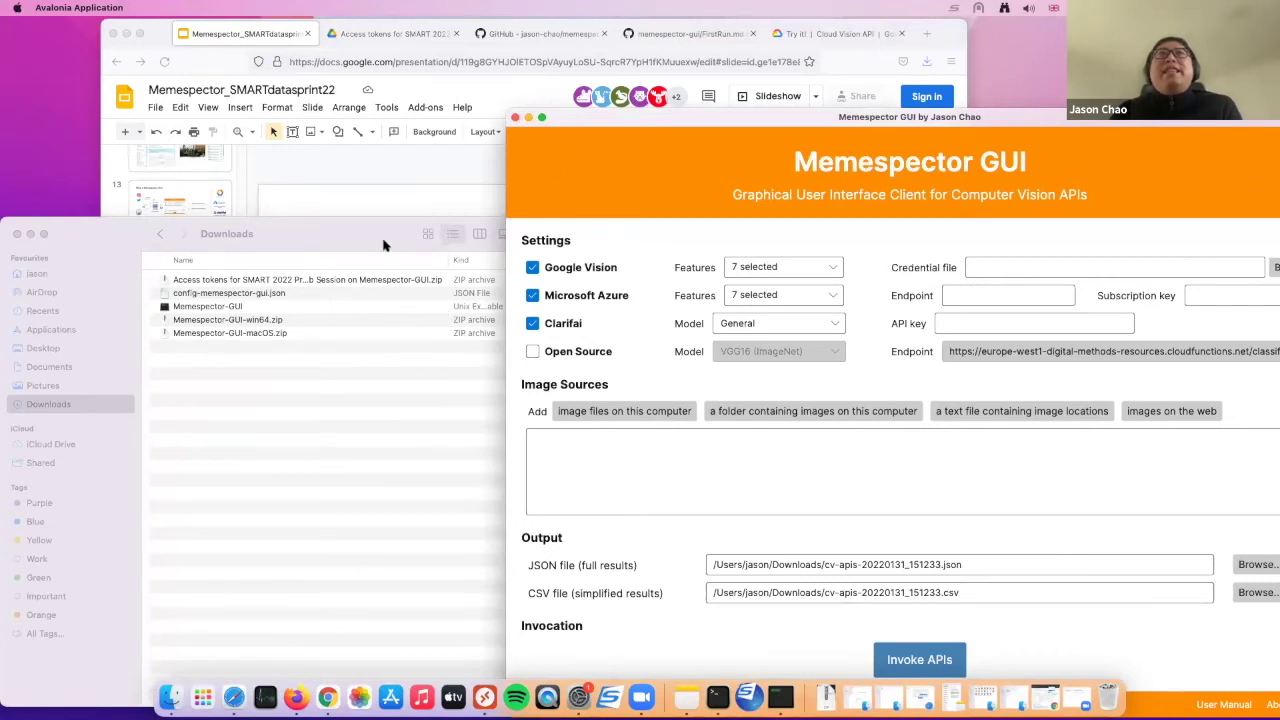
{"action": "left_click_drag", "start_coordinate": [383, 245], "coordinate": [383, 237]}
- Extract the access tokens archive in Downloads and expand its folder to point out the Google credentials and the Azure and Clarifai keys files
{"action": "left_click", "coordinate": [325, 272]}
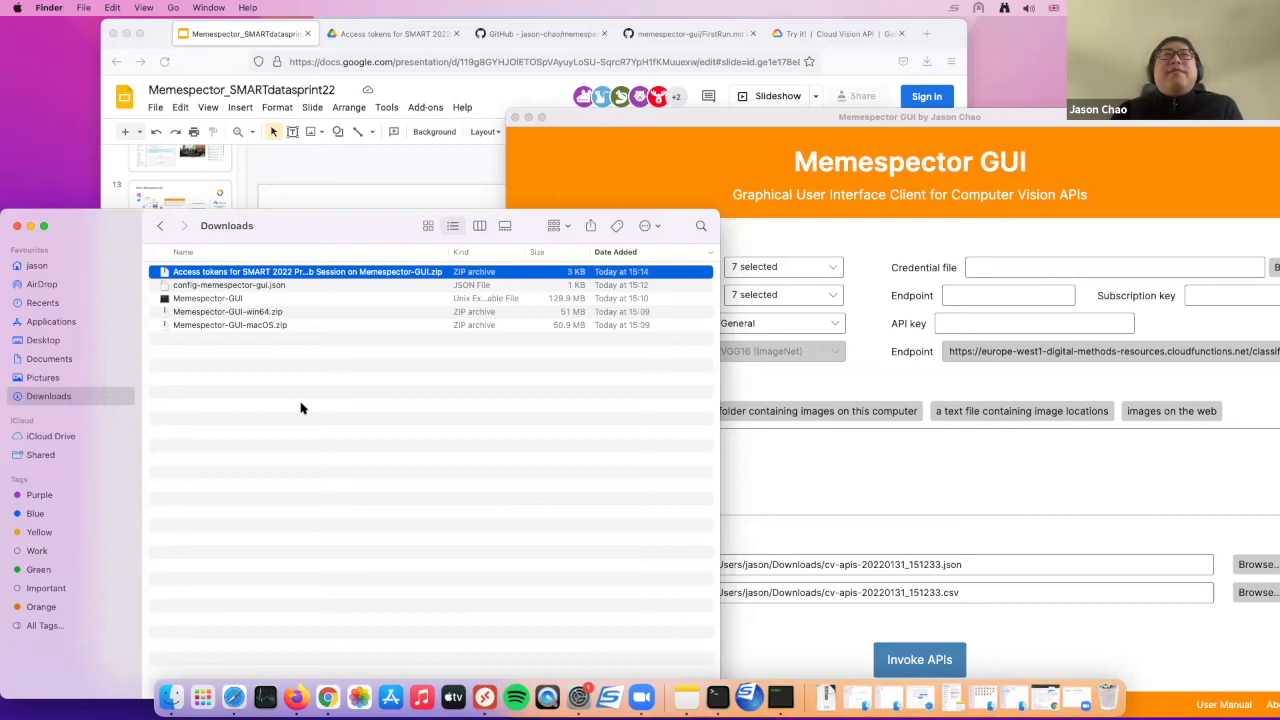
{"action": "double_click", "coordinate": [337, 277]}
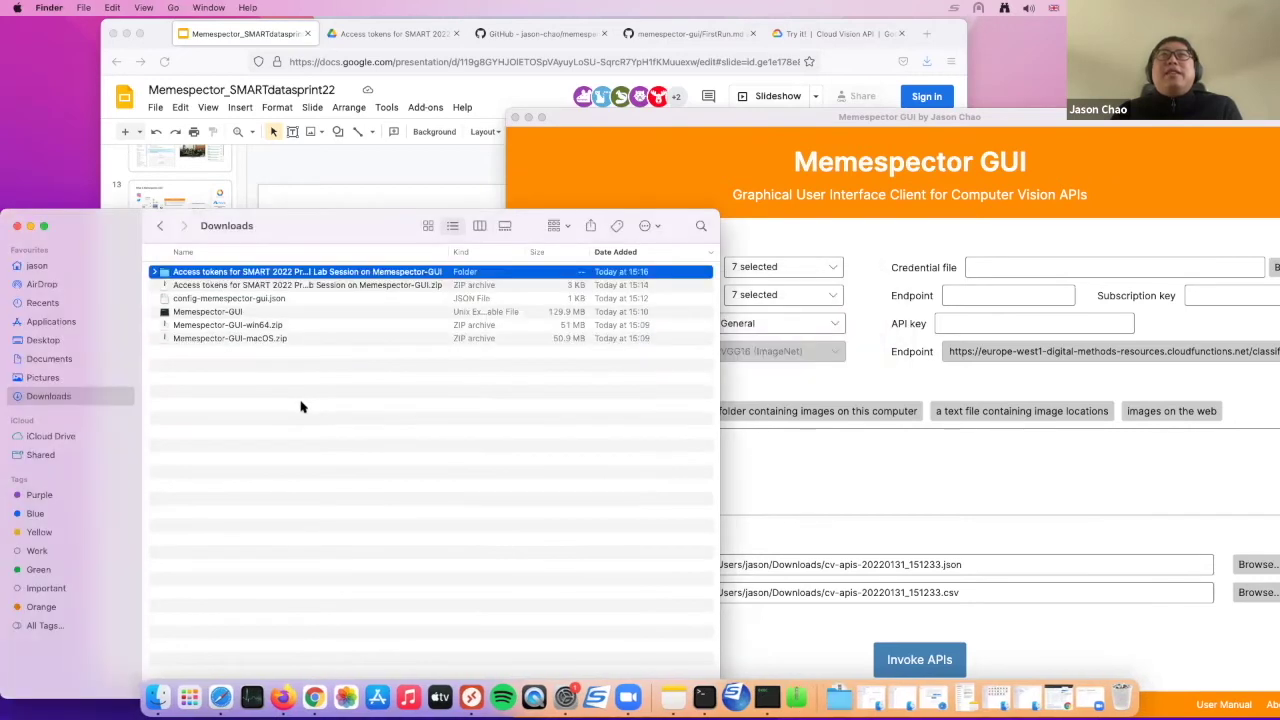
{"action": "left_click", "coordinate": [275, 390]}
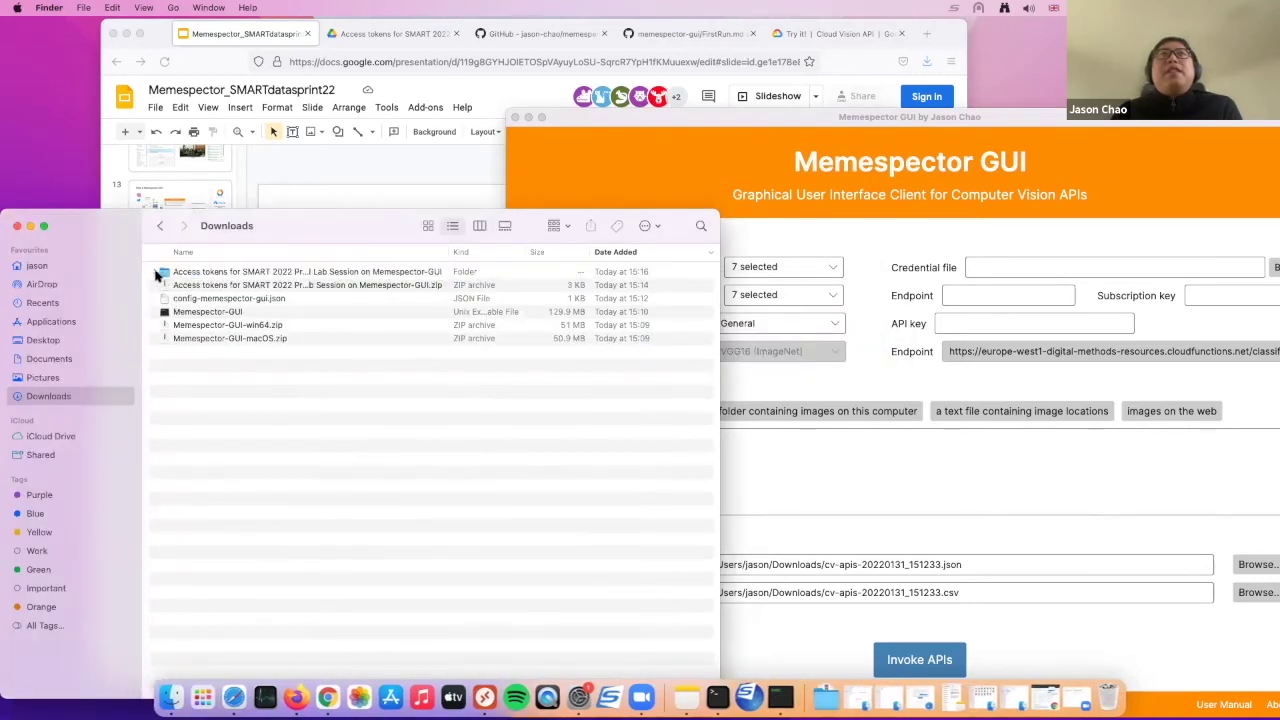
{"action": "left_click", "coordinate": [156, 273]}
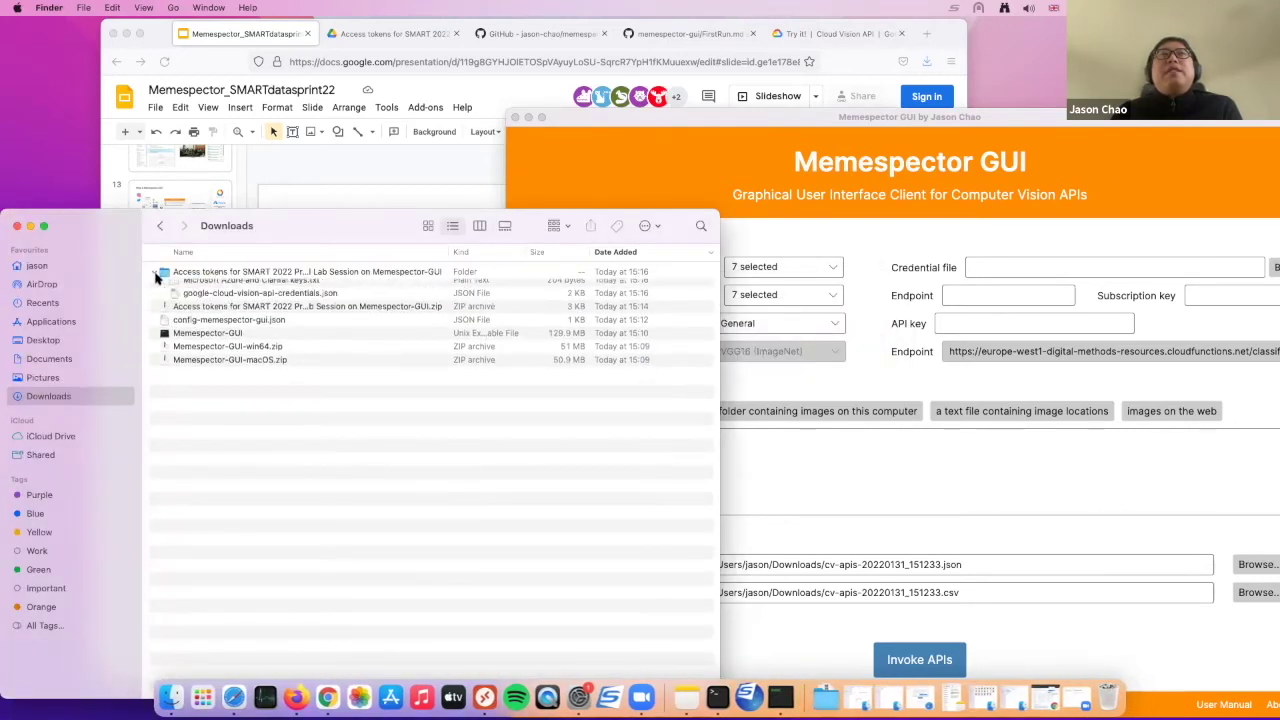
{"action": "left_click", "coordinate": [366, 300]}
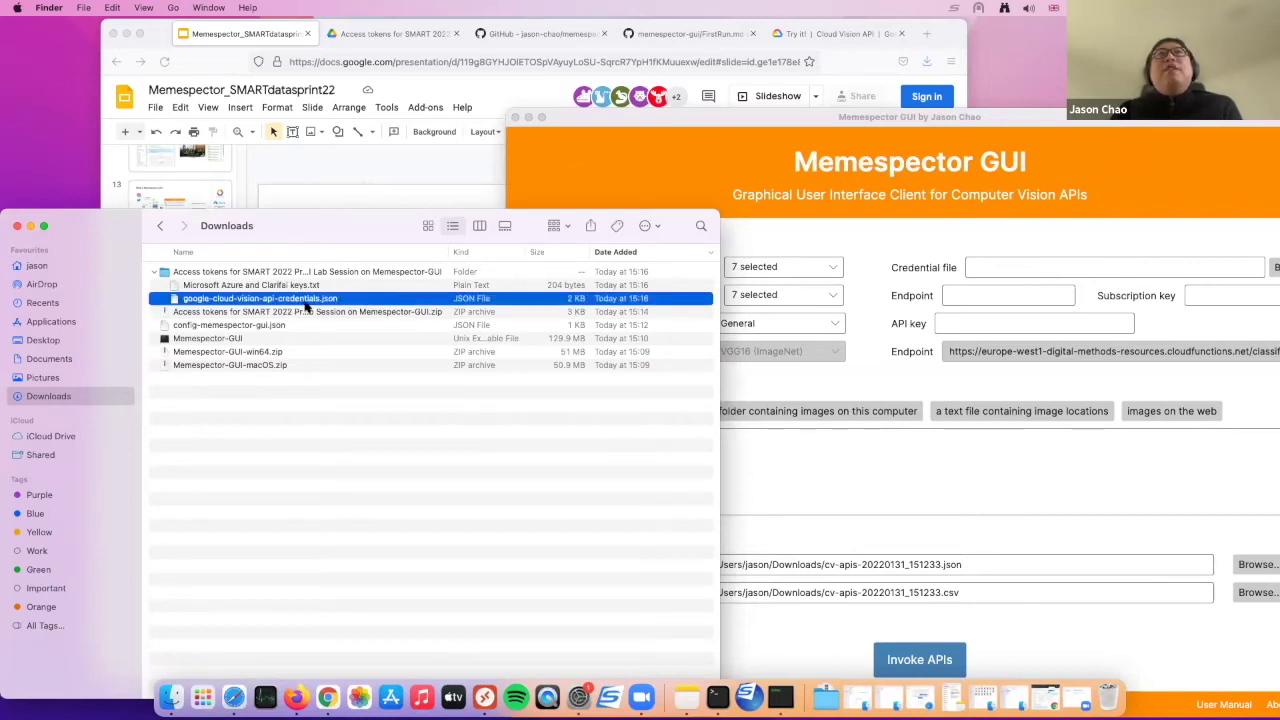
{"action": "left_click", "coordinate": [240, 287]}
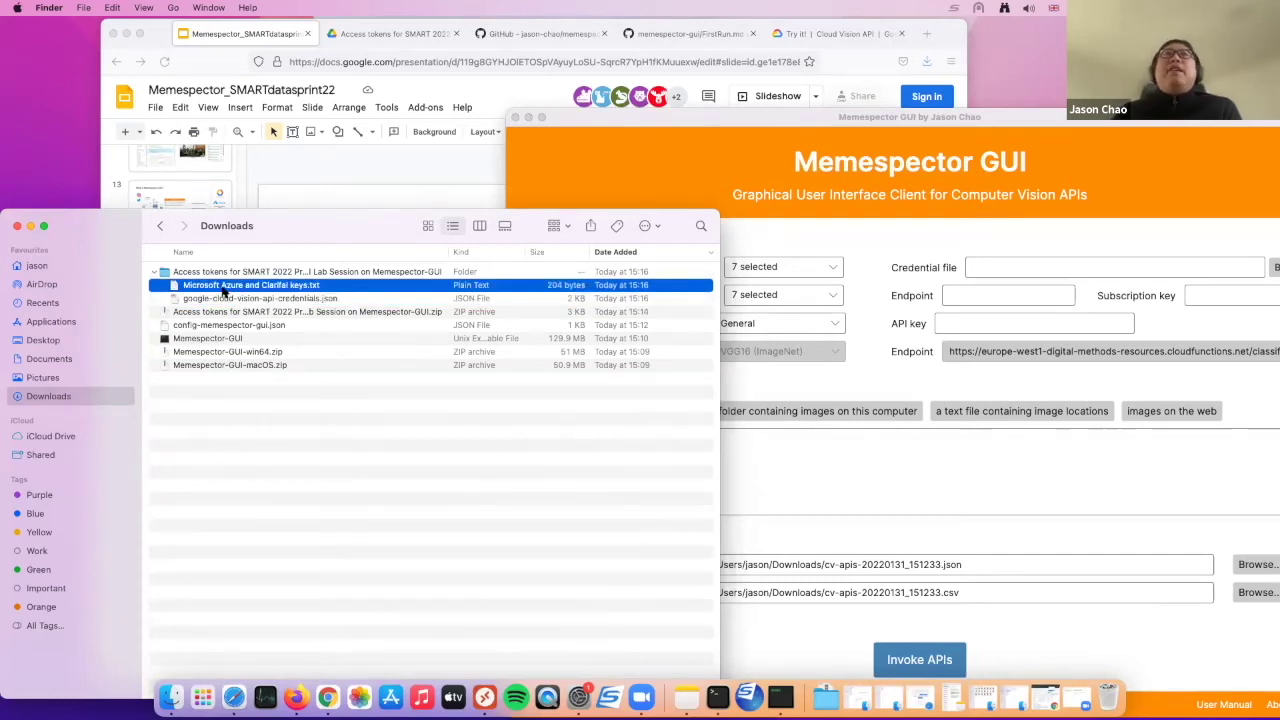
- Move the Memespector GUI window up and disable Microsoft Azure and Clarifai, keeping only Google Vision enabled
{"action": "left_click_drag", "start_coordinate": [930, 117], "coordinate": [890, 58]}
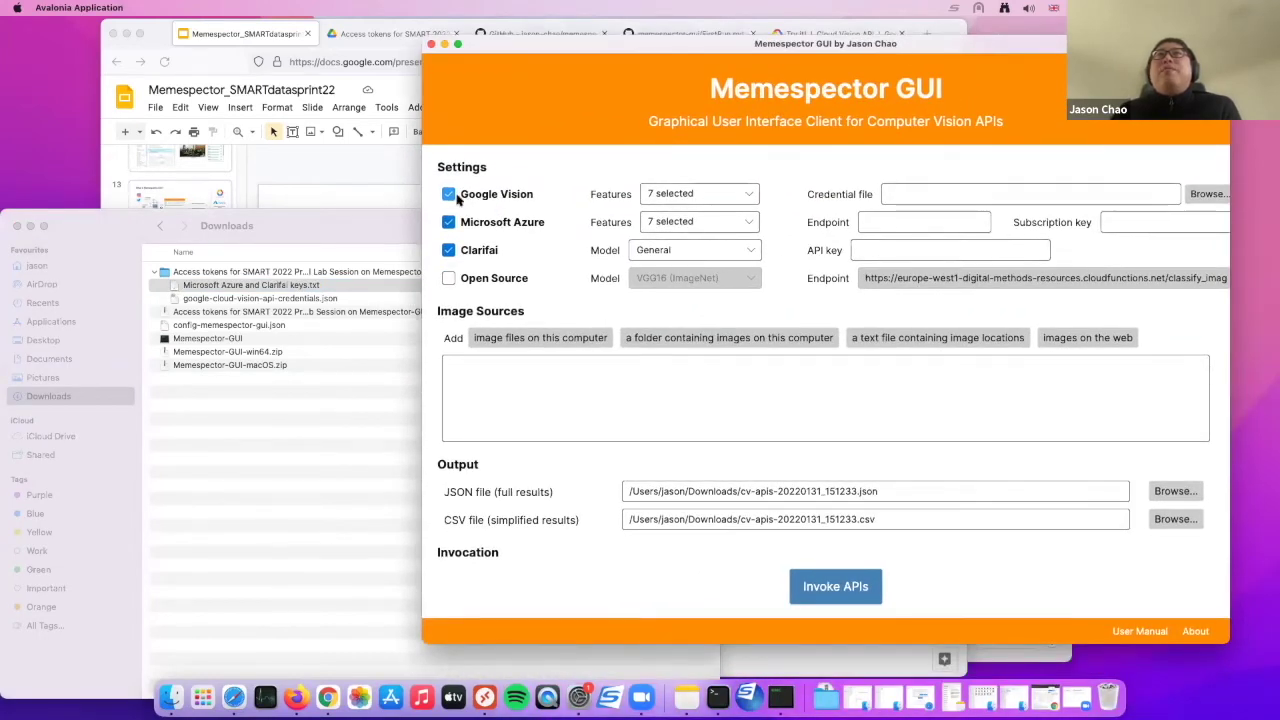
{"action": "left_click", "coordinate": [491, 198]}
{"action": "left_click", "coordinate": [490, 223]}
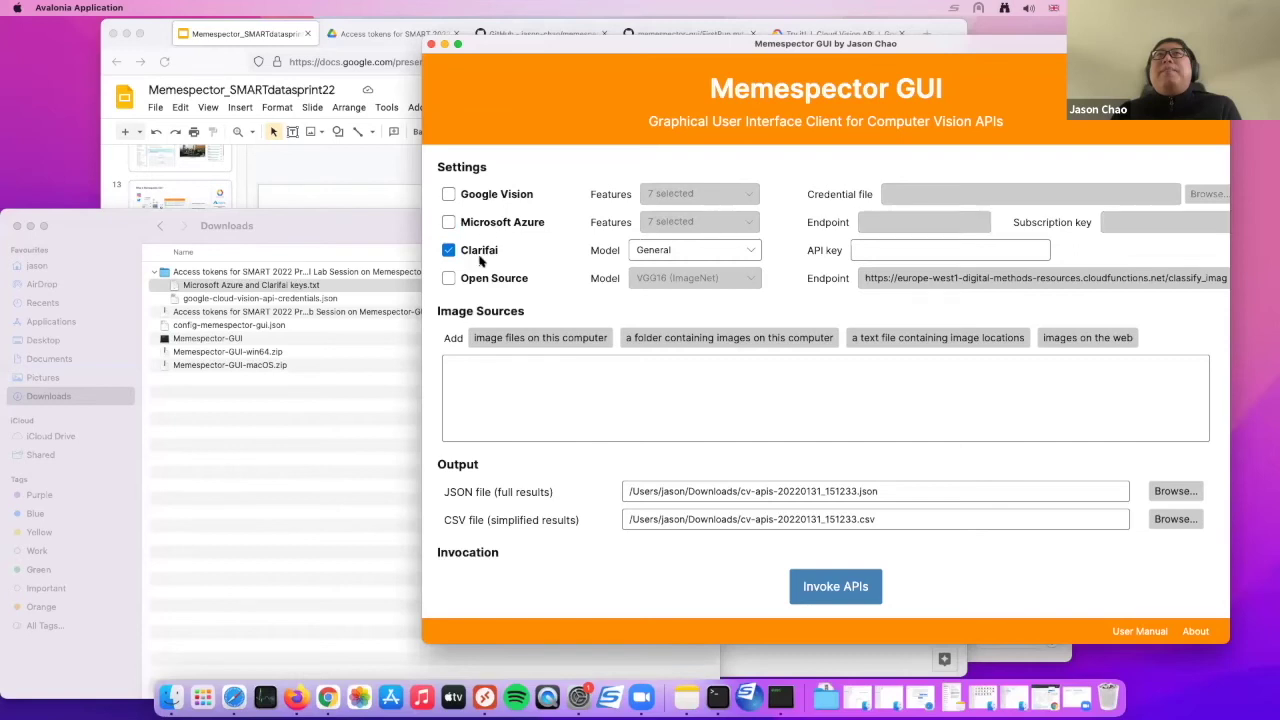
{"action": "left_click", "coordinate": [482, 252]}
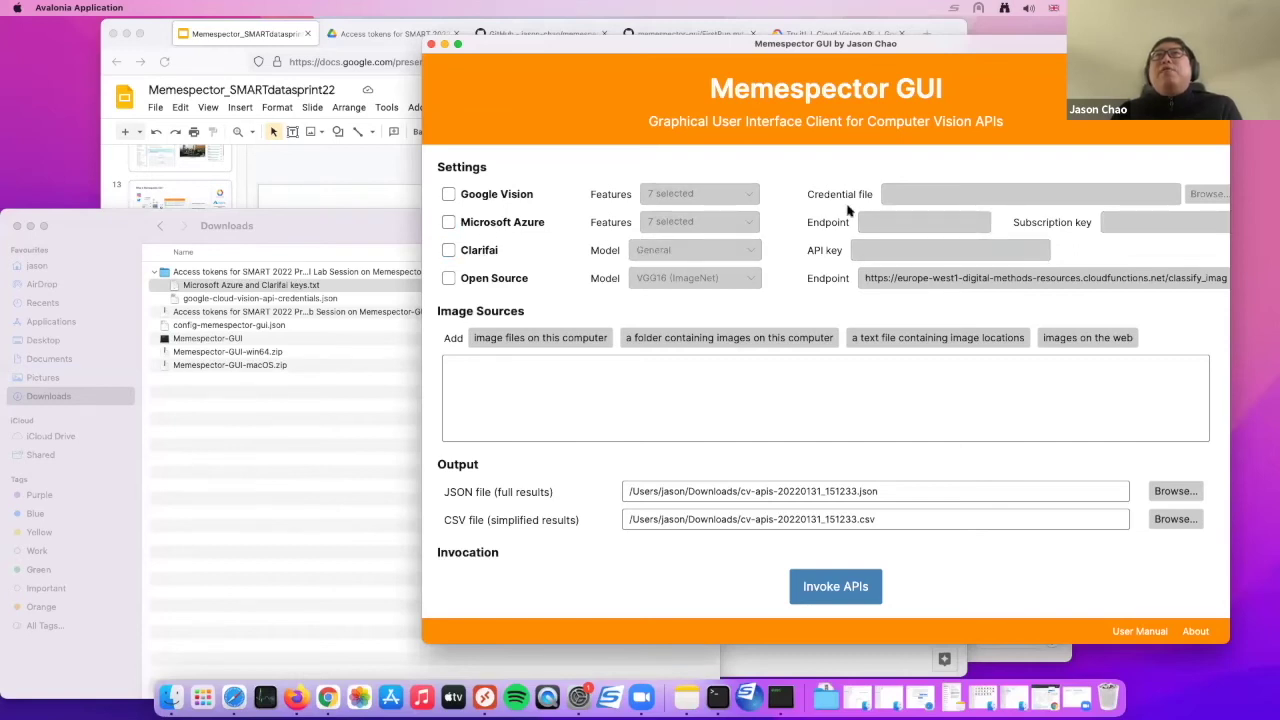
{"action": "left_click", "coordinate": [450, 196]}
{"action": "left_click", "coordinate": [450, 196]}
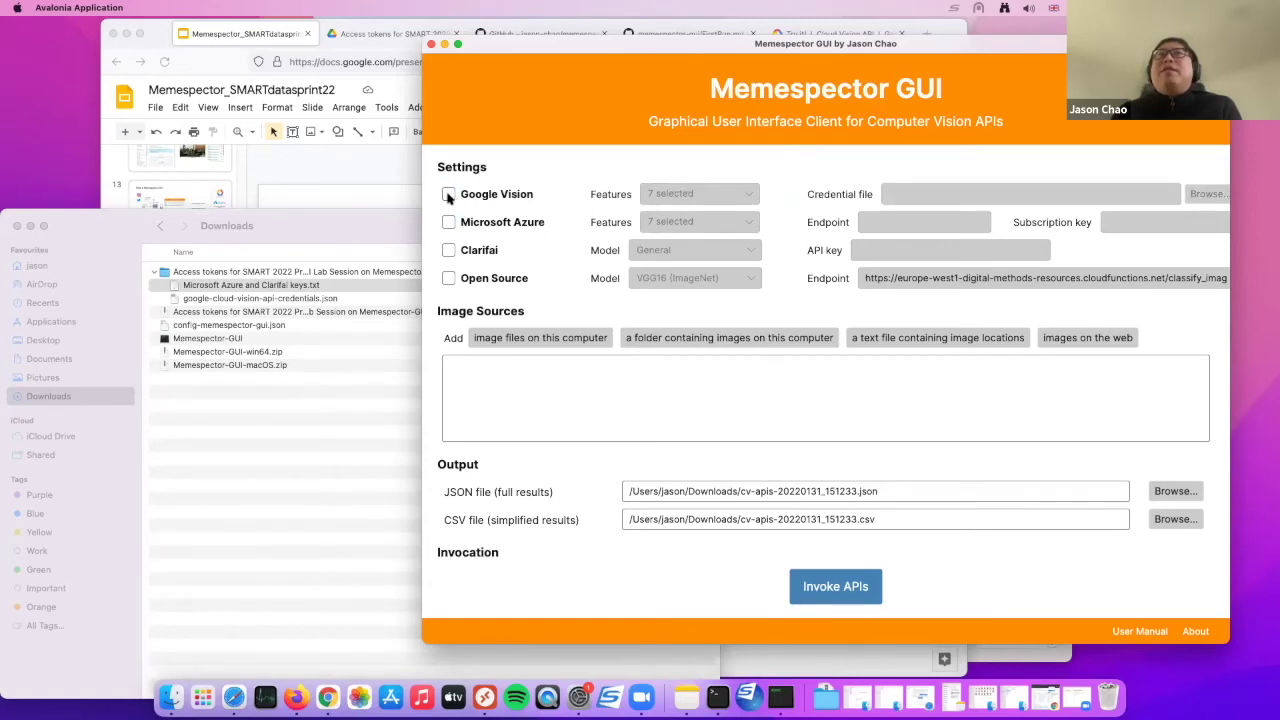
{"action": "left_click", "coordinate": [449, 196]}
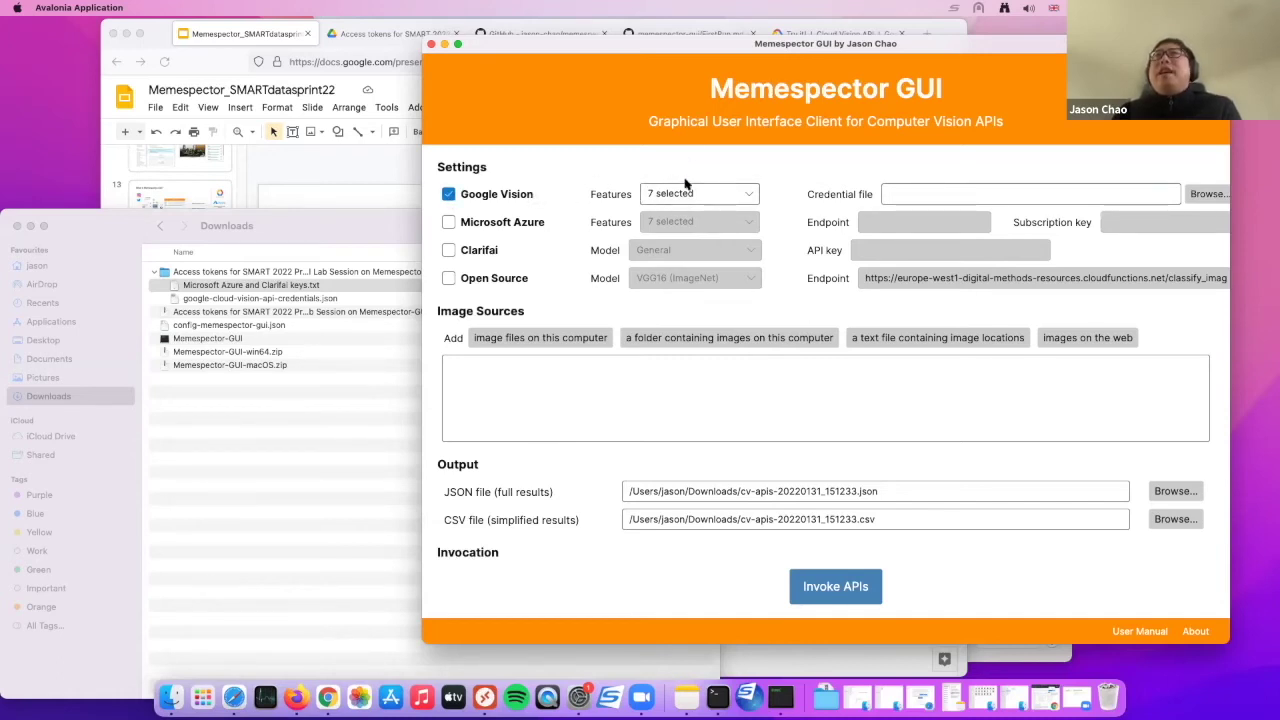
- Limit the Google Vision features to Safety, Face, Label, Web and Text by deselecting Landmark and Logo
{"action": "left_click", "coordinate": [738, 198]}
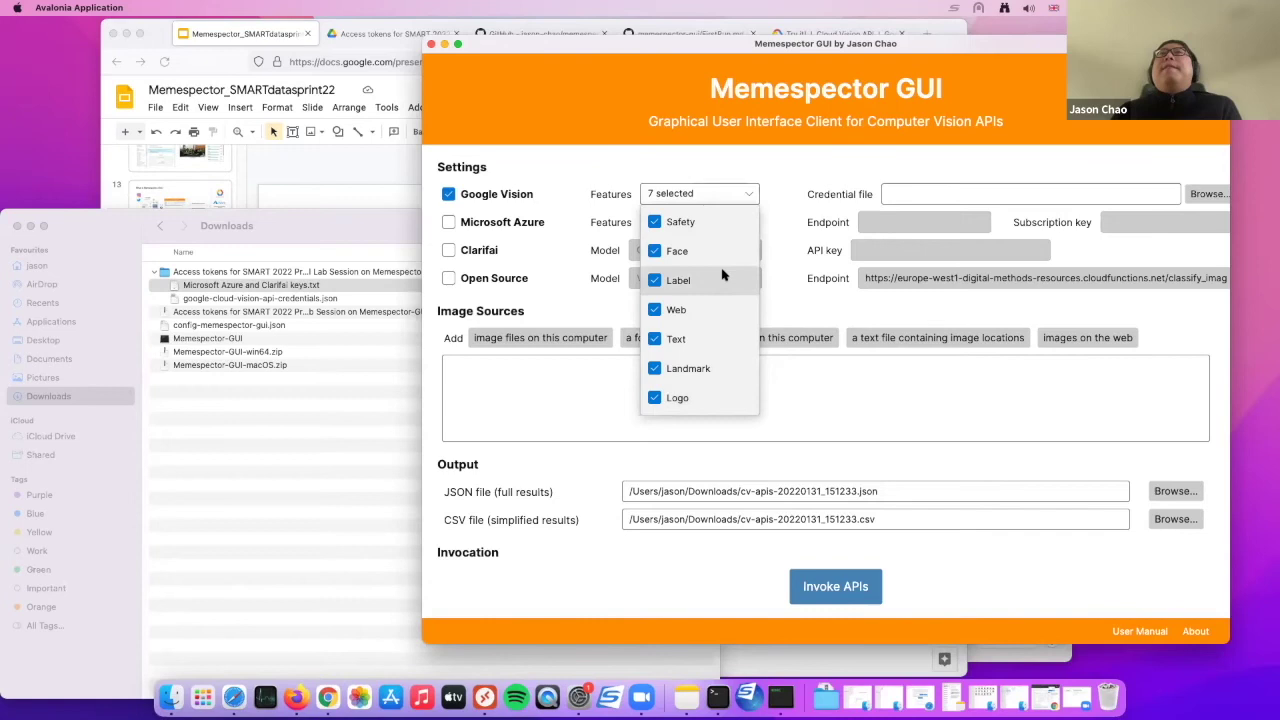
{"action": "left_click", "coordinate": [655, 223]}
{"action": "left_click", "coordinate": [655, 223]}
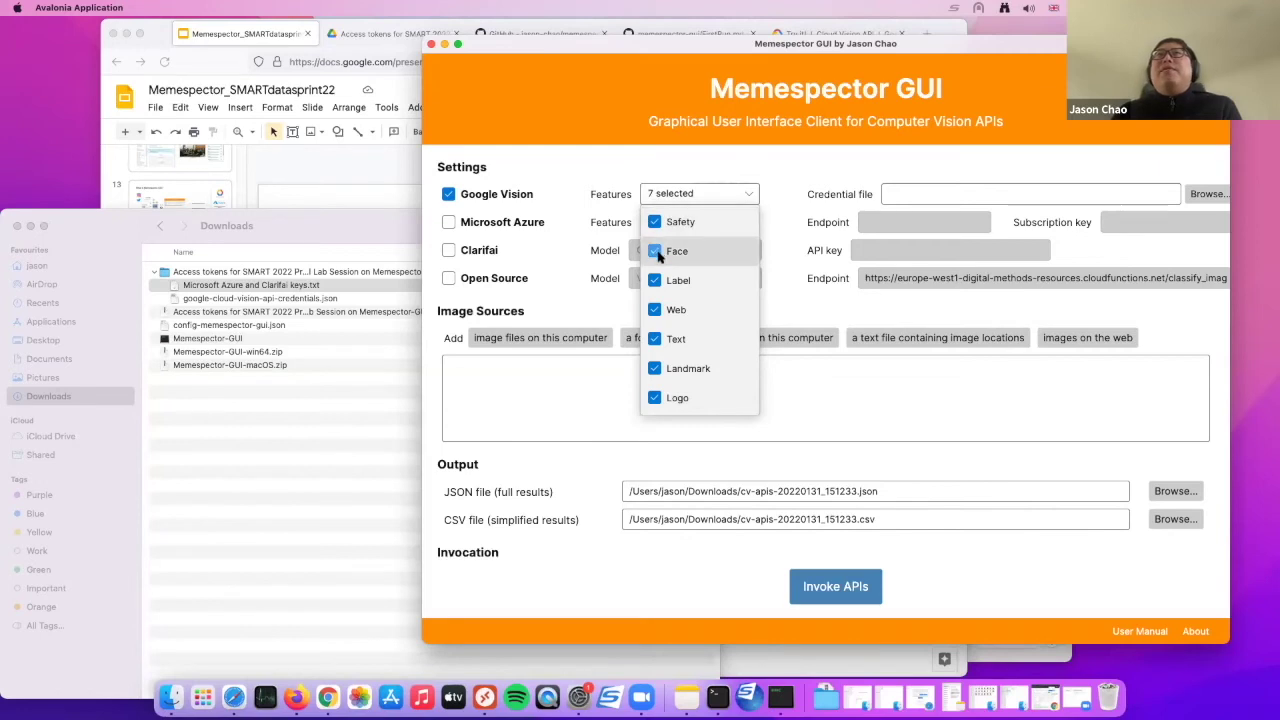
{"action": "left_click", "coordinate": [656, 253]}
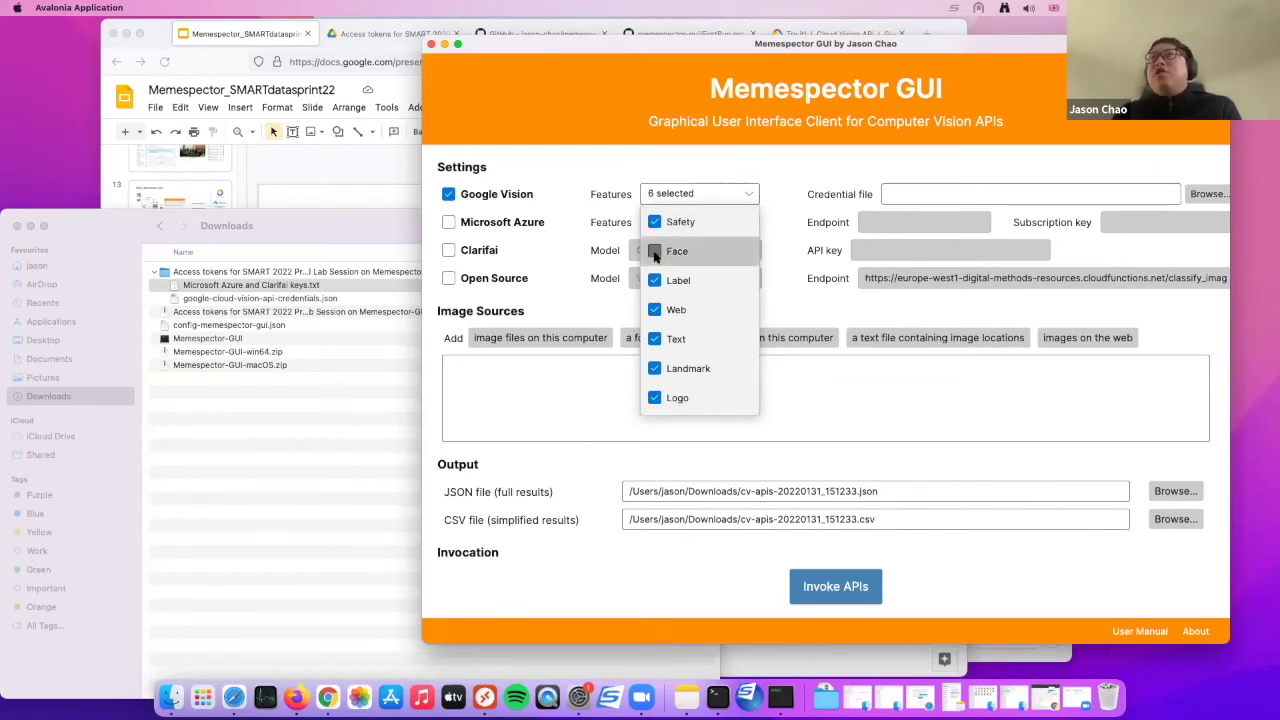
{"action": "left_click", "coordinate": [655, 252]}
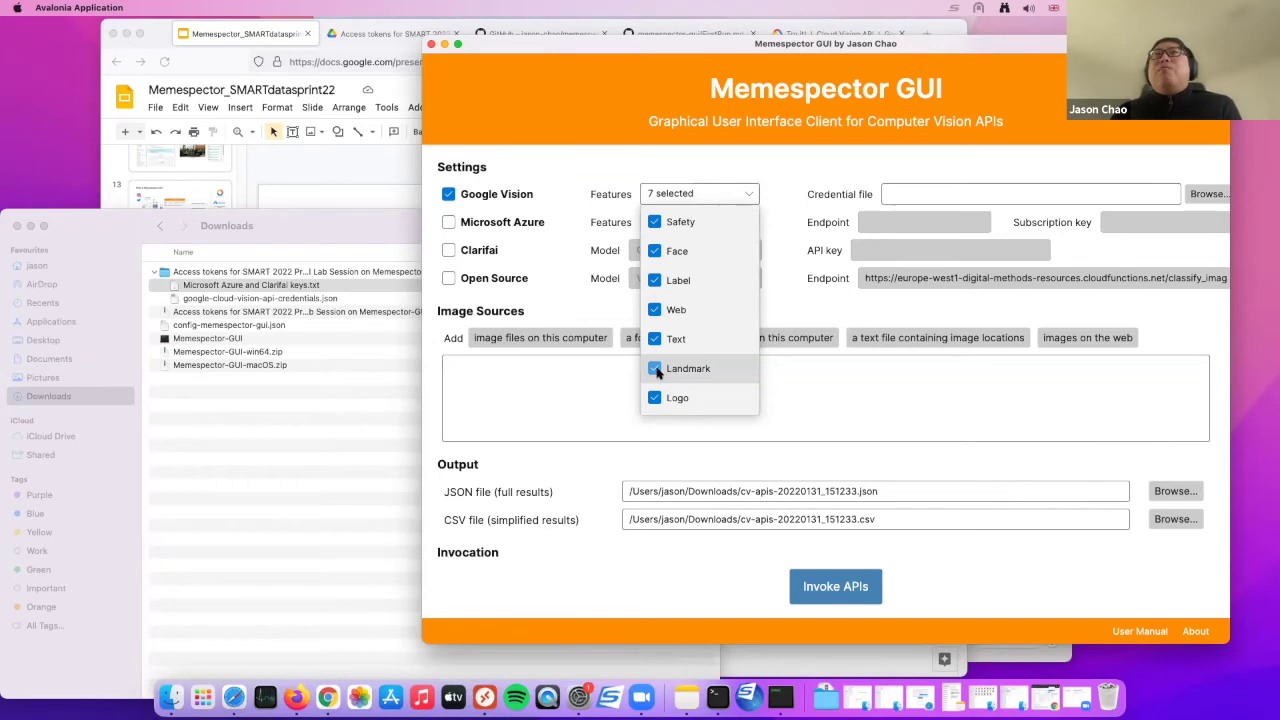
{"action": "left_click", "coordinate": [656, 370]}
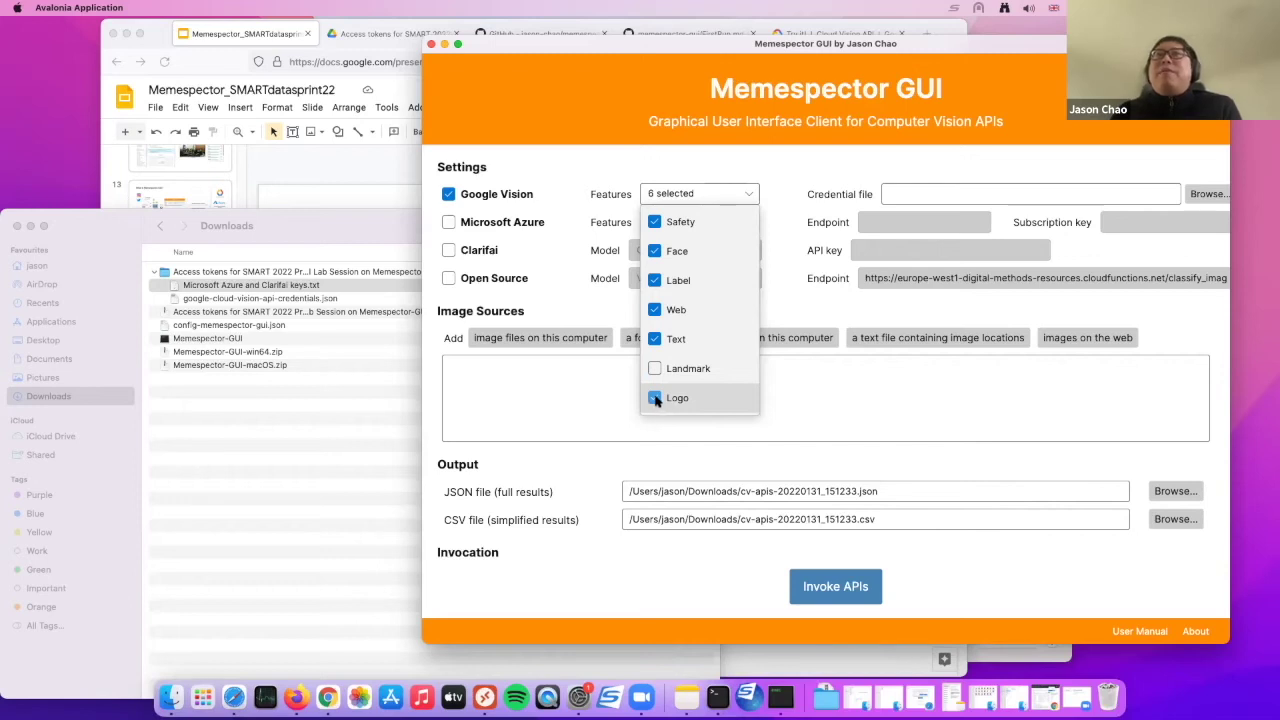
{"action": "left_click", "coordinate": [655, 399]}
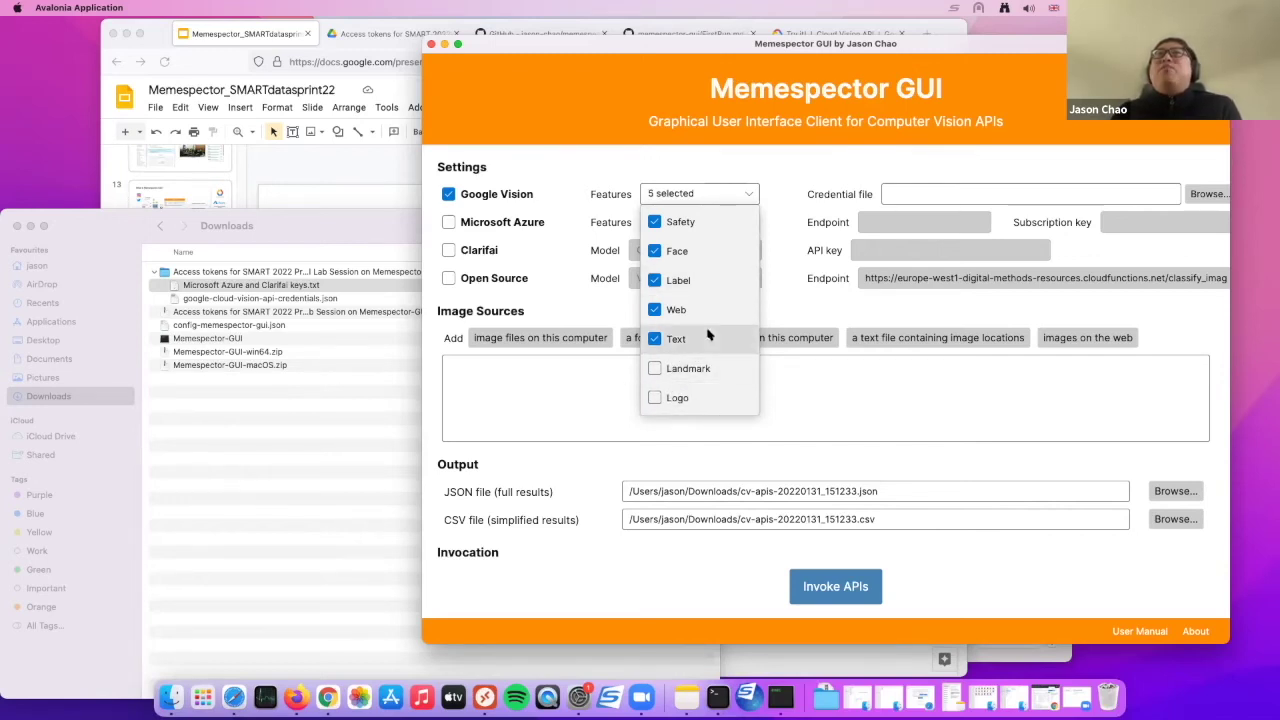
{"action": "left_click", "coordinate": [799, 262]}
- Load google-cloud-vision-api-credentials.json from the access tokens folder in Downloads as the Google Vision credential file
{"action": "left_click", "coordinate": [915, 194]}
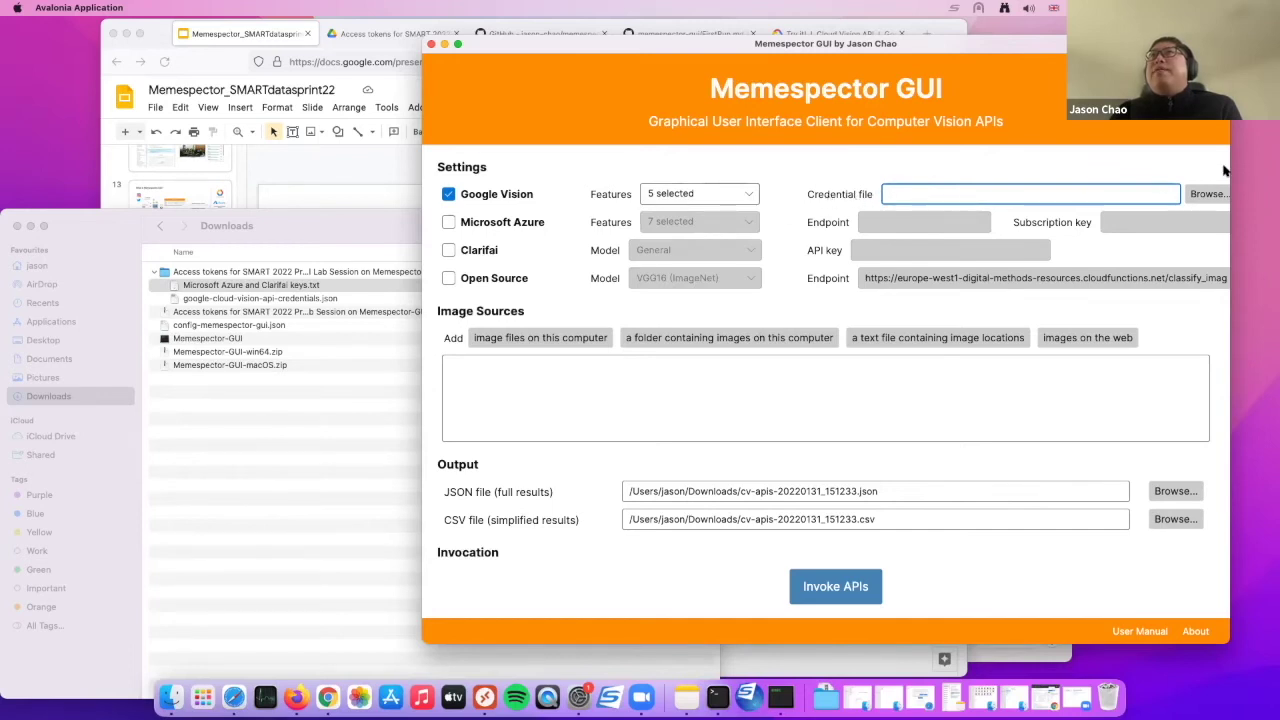
{"action": "left_click", "coordinate": [1205, 196]}
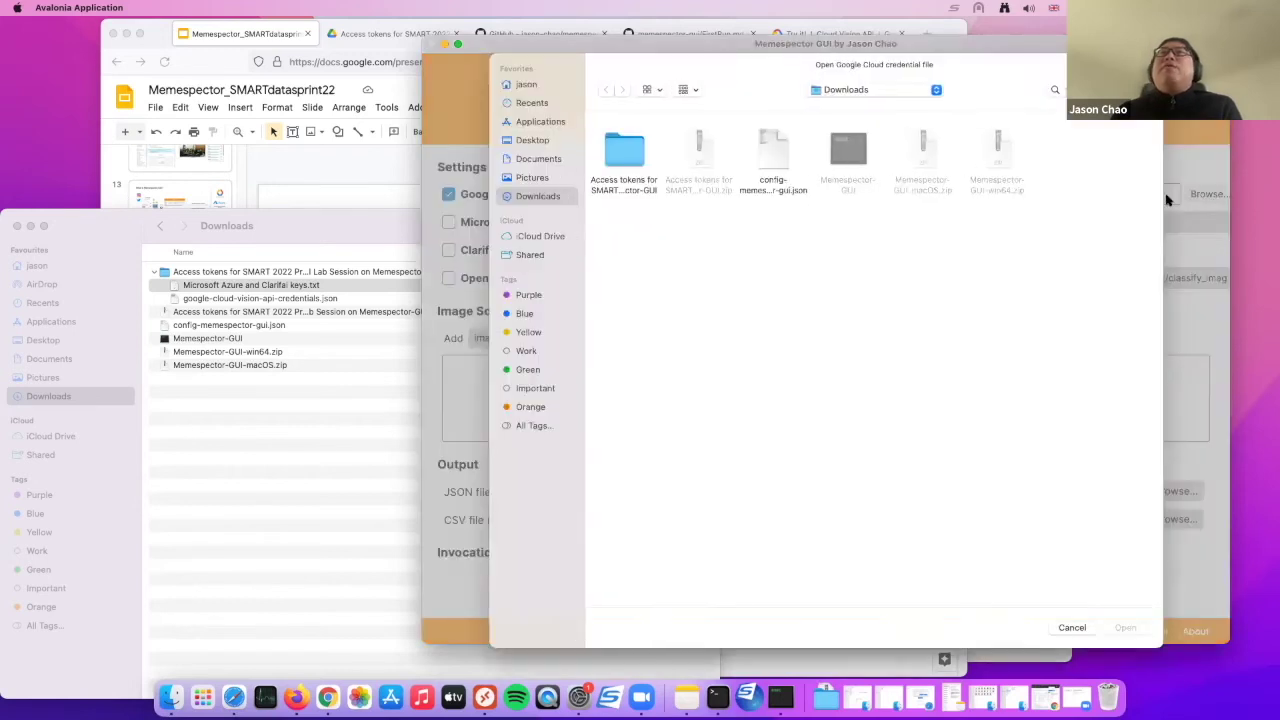
{"action": "double_click", "coordinate": [623, 155]}
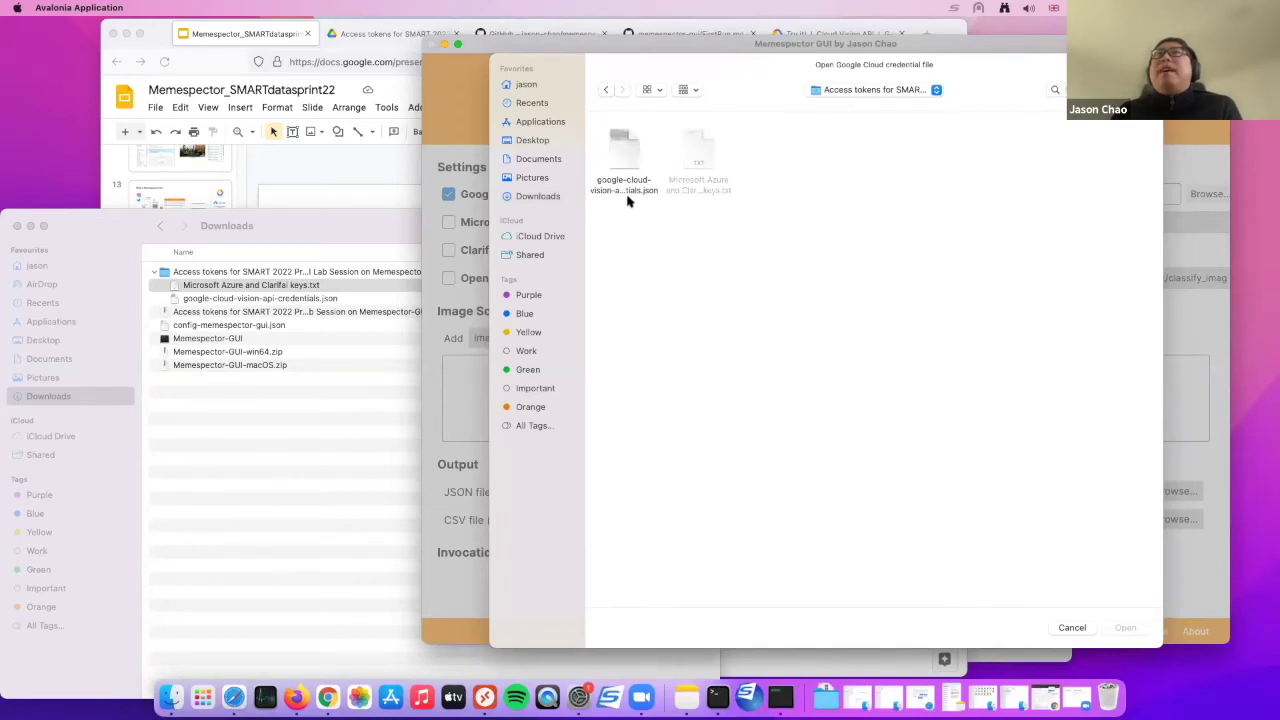
{"action": "left_click", "coordinate": [632, 194]}
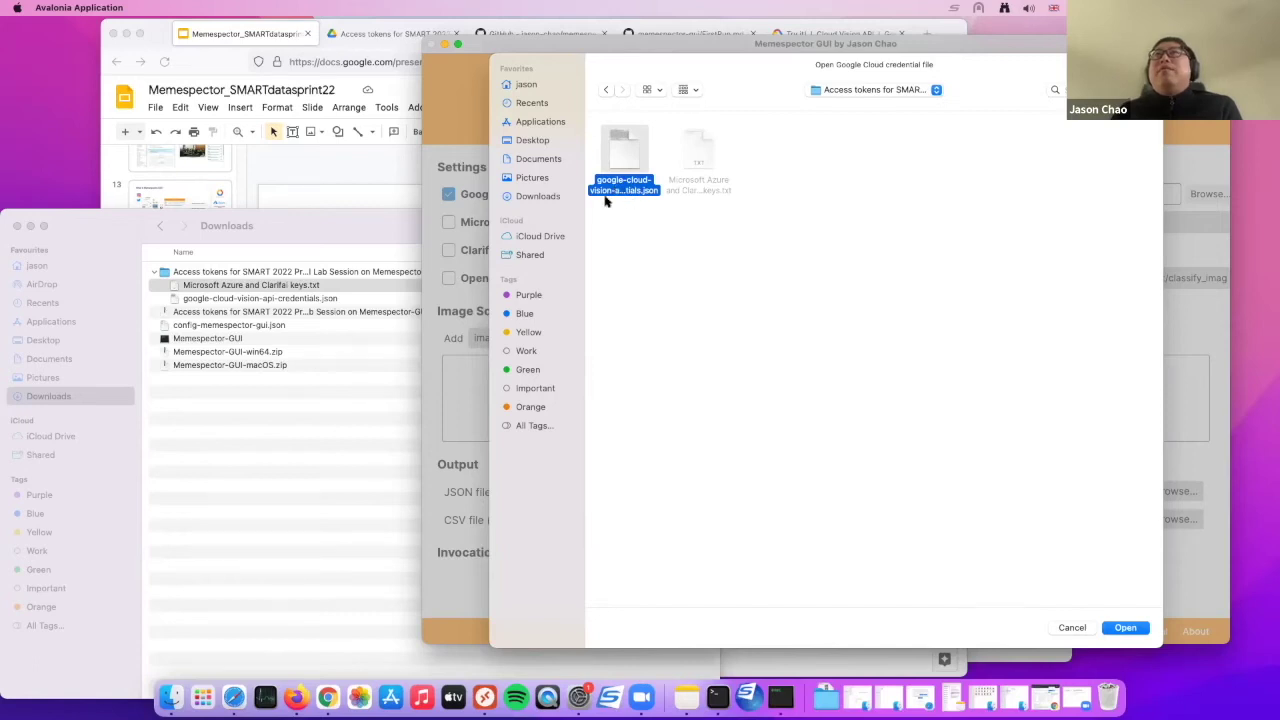
{"action": "left_click", "coordinate": [1124, 628]}
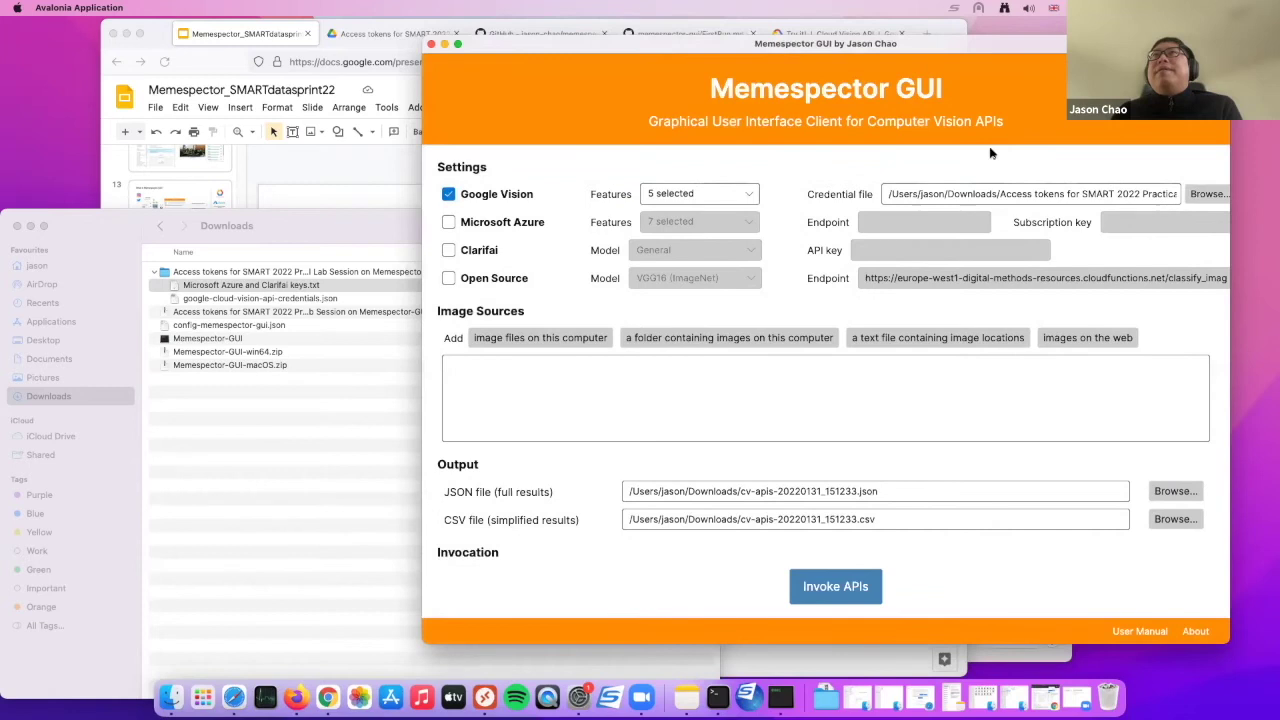
- Enable Microsoft Azure and deselect Brands from its features, keeping Adult, Categories, Description, Faces, Objects and Tags
{"action": "left_click", "coordinate": [448, 223]}
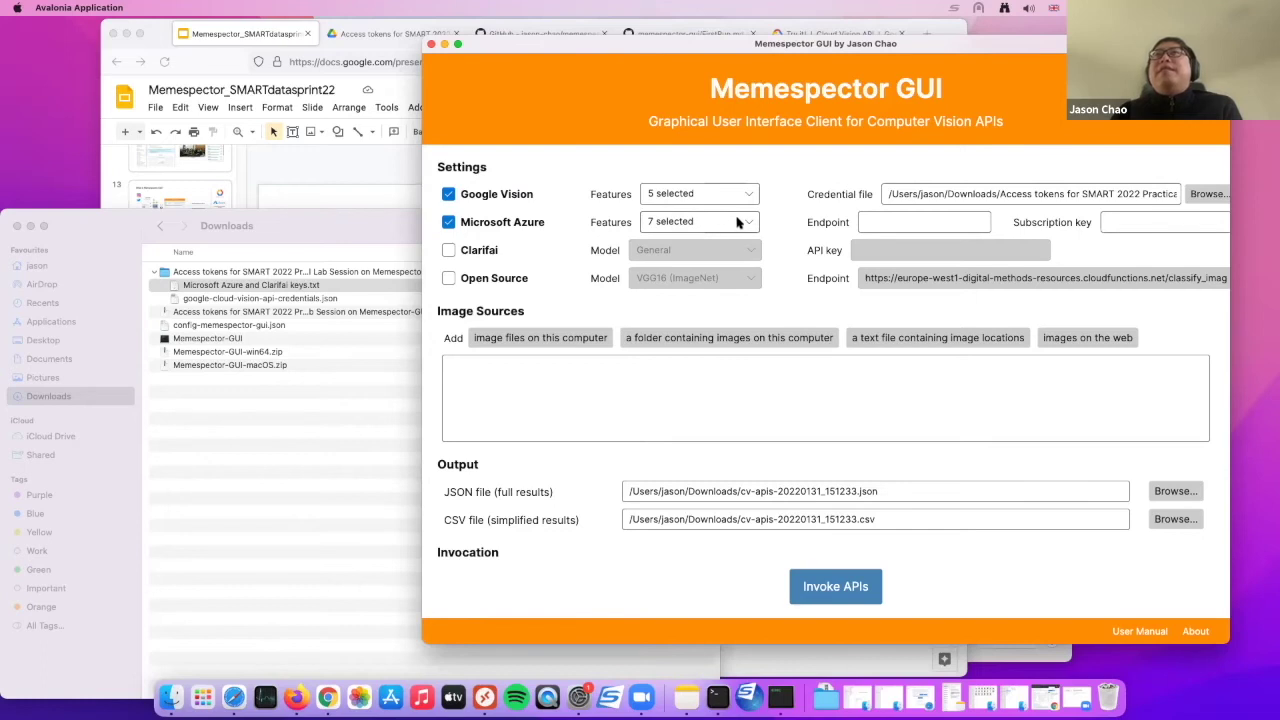
{"action": "left_click", "coordinate": [746, 223]}
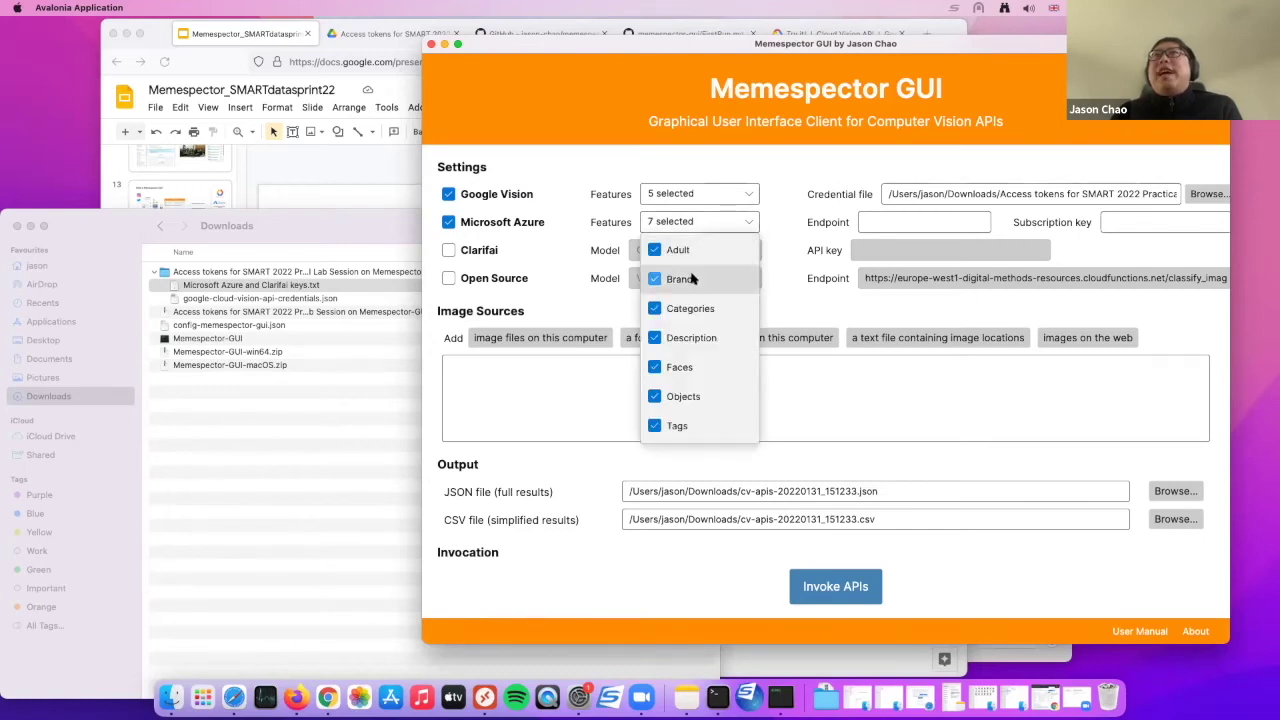
{"action": "left_click", "coordinate": [656, 281]}
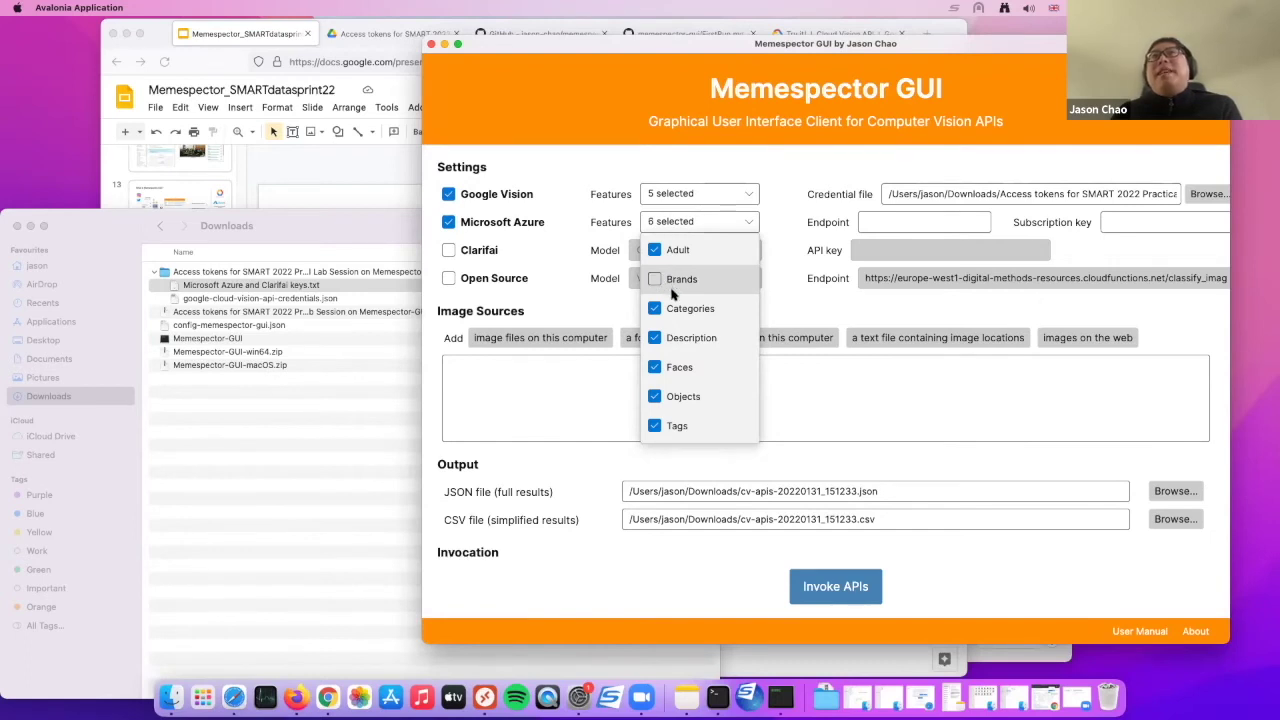
{"action": "left_click", "coordinate": [720, 339]}
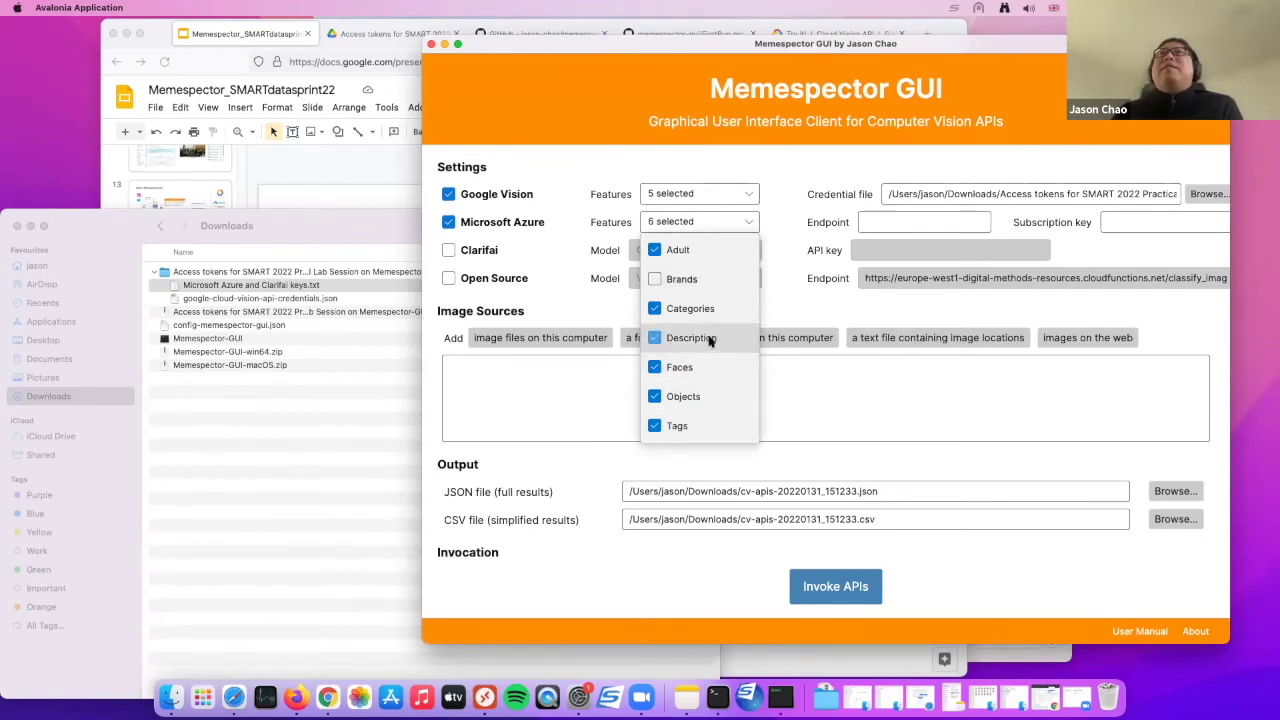
{"action": "left_click", "coordinate": [767, 314]}
- Open the Microsoft Azure and Clarifai keys text file and place it beside the Azure endpoint and subscription key fields
{"action": "left_click", "coordinate": [880, 219]}
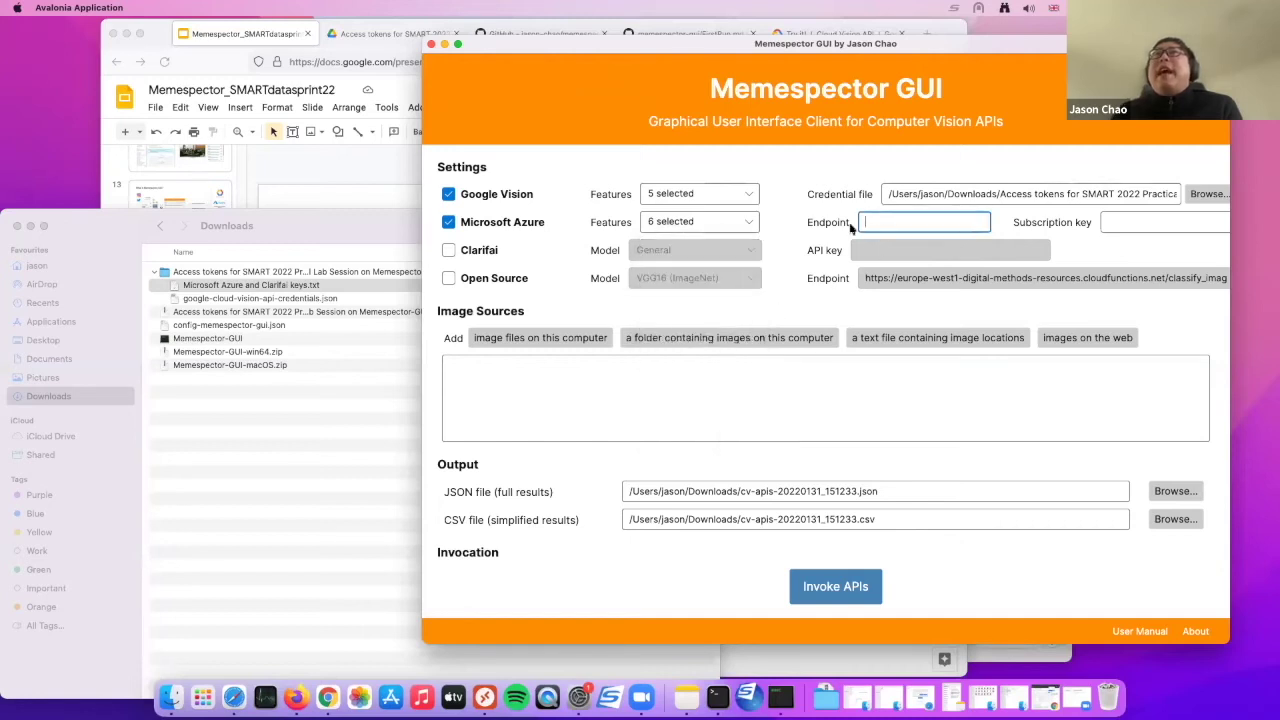
{"action": "left_click_drag", "start_coordinate": [930, 56], "coordinate": [906, 60]}
{"action": "left_click", "coordinate": [1143, 222]}
{"action": "left_click", "coordinate": [949, 229]}
{"action": "left_click", "coordinate": [1150, 229]}
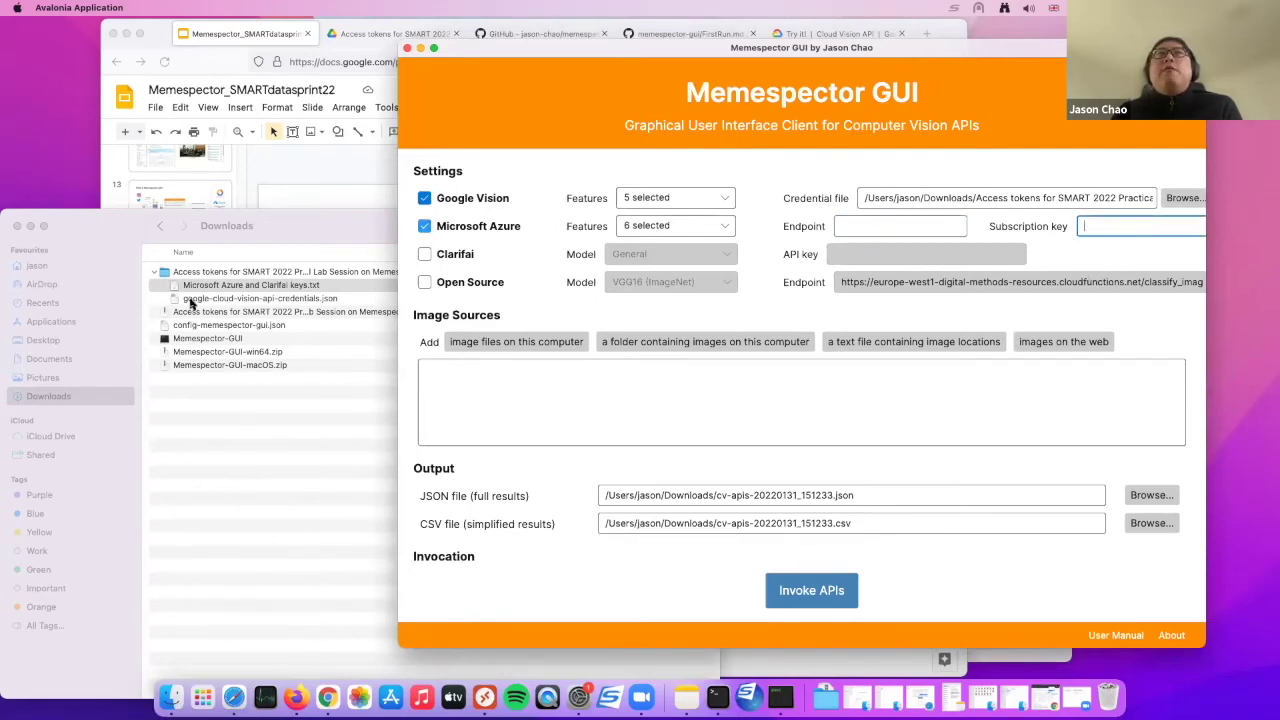
{"action": "left_click", "coordinate": [196, 289]}
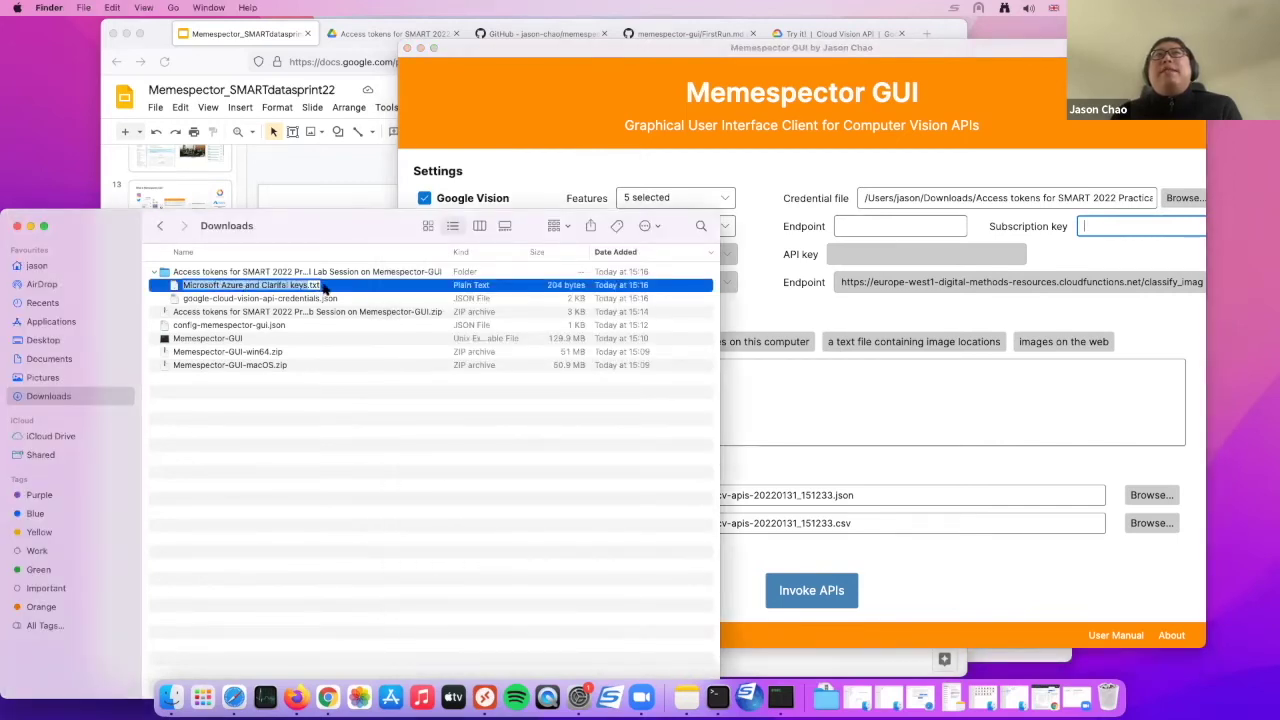
{"action": "double_click", "coordinate": [323, 289]}
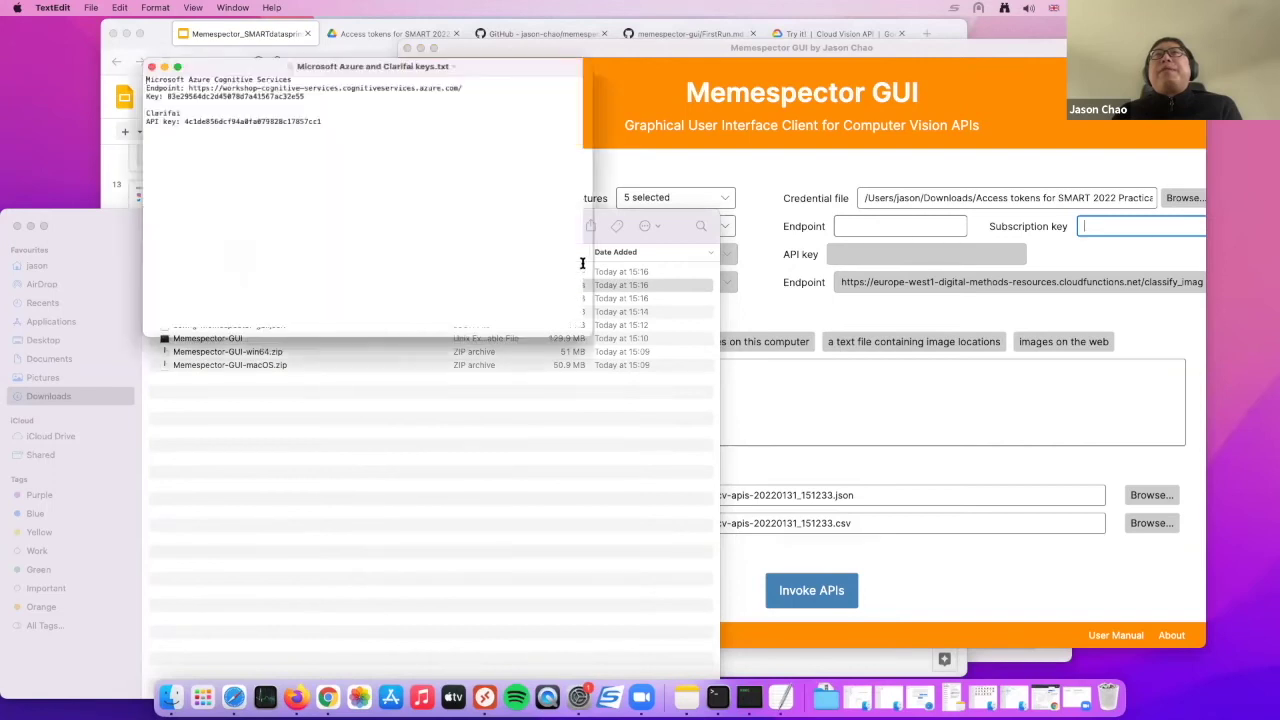
{"action": "left_click_drag", "start_coordinate": [506, 71], "coordinate": [467, 221]}
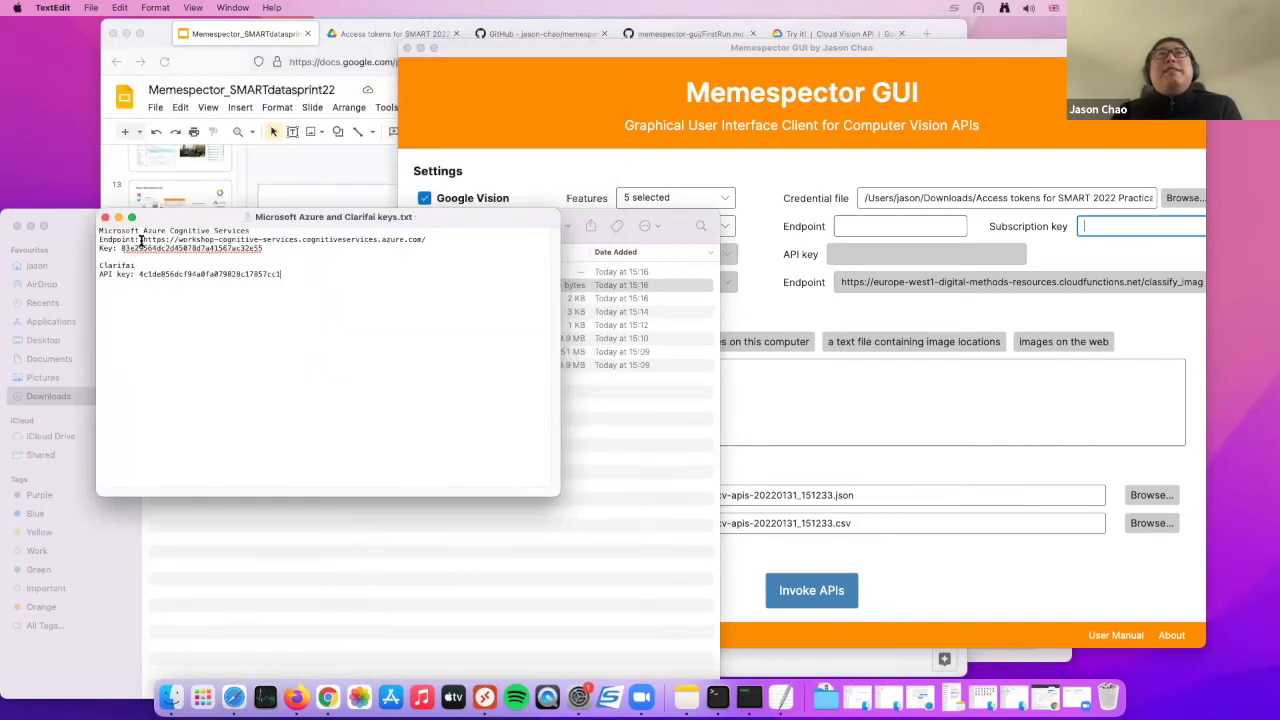
{"action": "left_click_drag", "start_coordinate": [143, 241], "coordinate": [432, 237]}
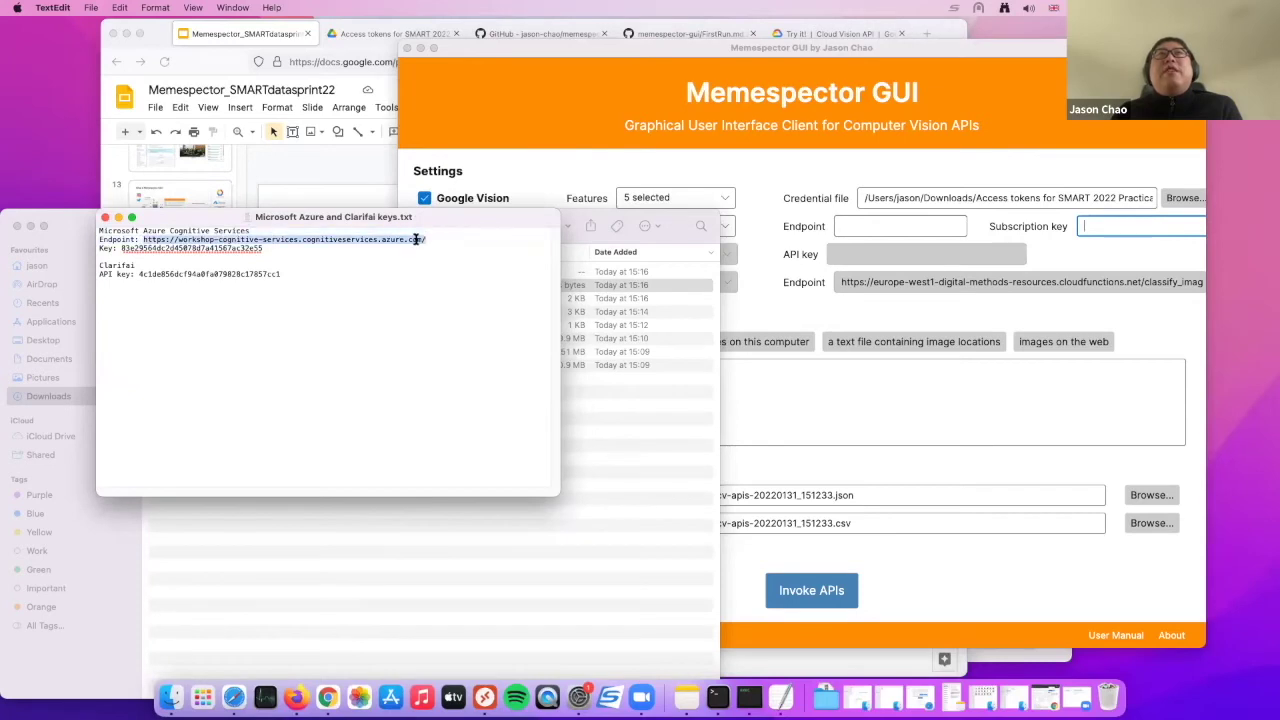
{"action": "right_click", "coordinate": [417, 239]}
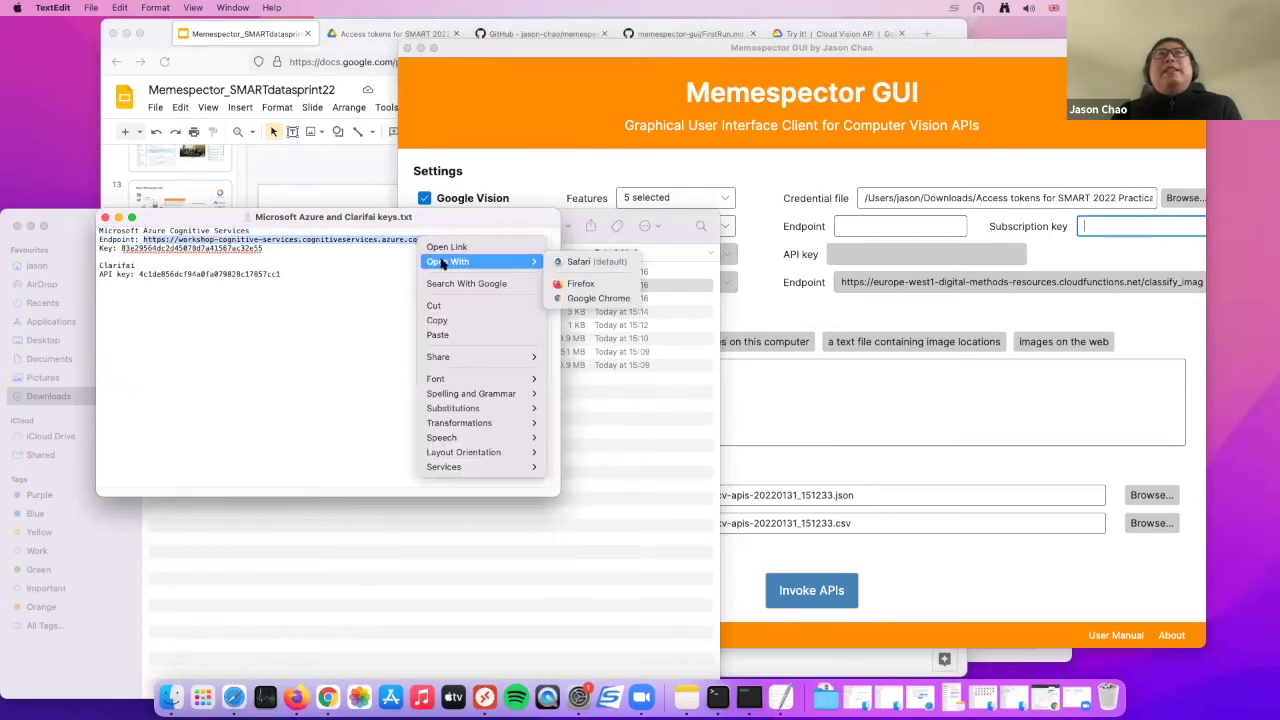
{"action": "left_click", "coordinate": [450, 321]}
{"action": "left_click", "coordinate": [881, 228]}
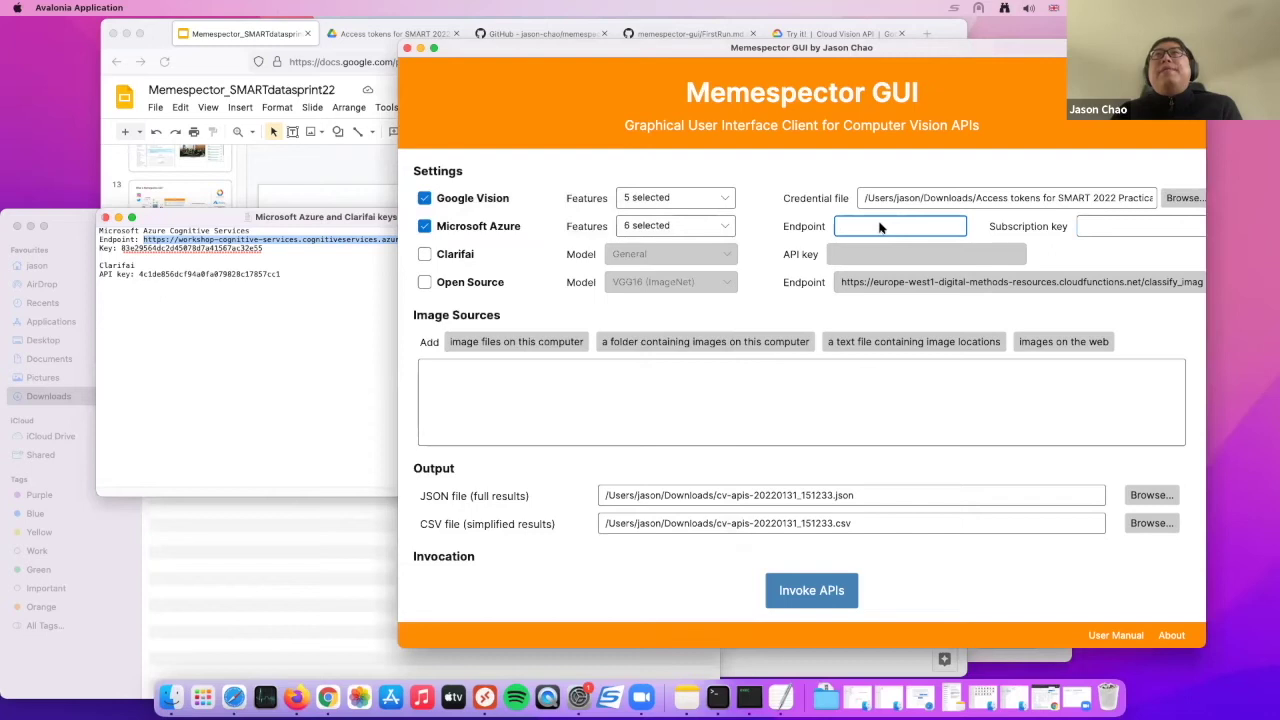
{"action": "right_click", "coordinate": [881, 229]}
{"action": "left_click", "coordinate": [902, 273]}
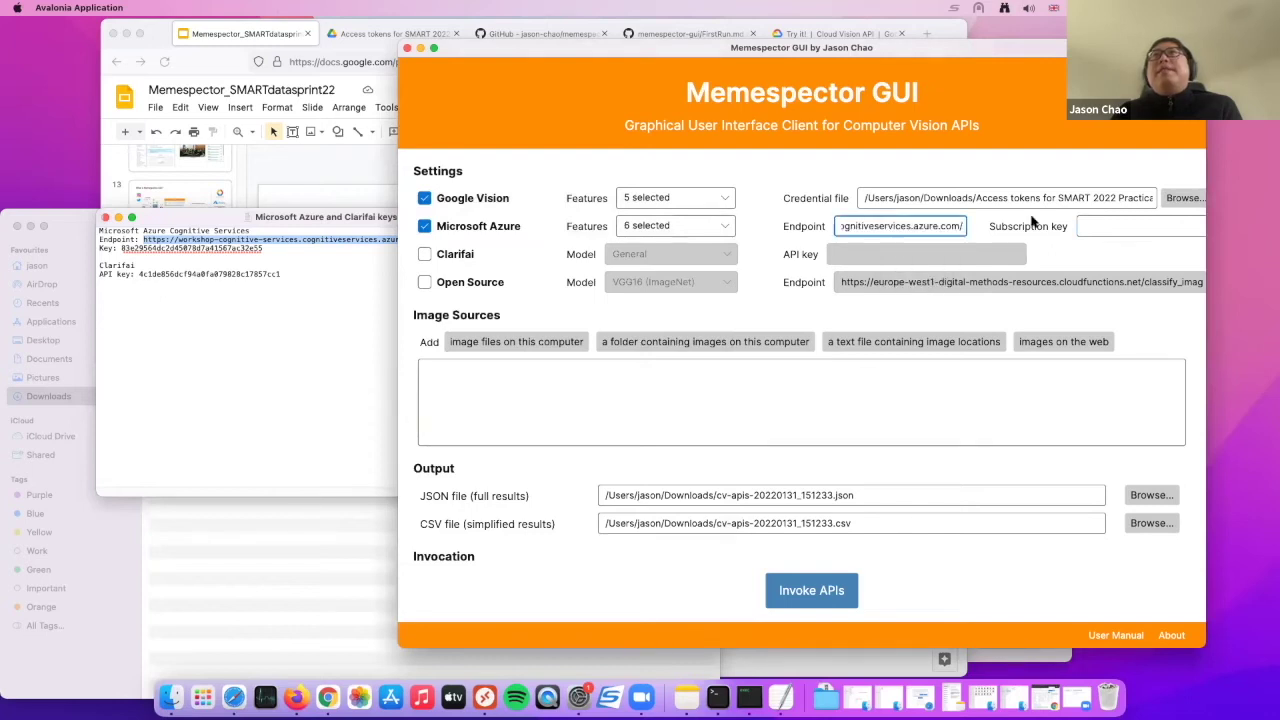
- Copy the Azure key from the keys file into the Microsoft Azure Subscription key field
{"action": "left_click", "coordinate": [186, 266]}
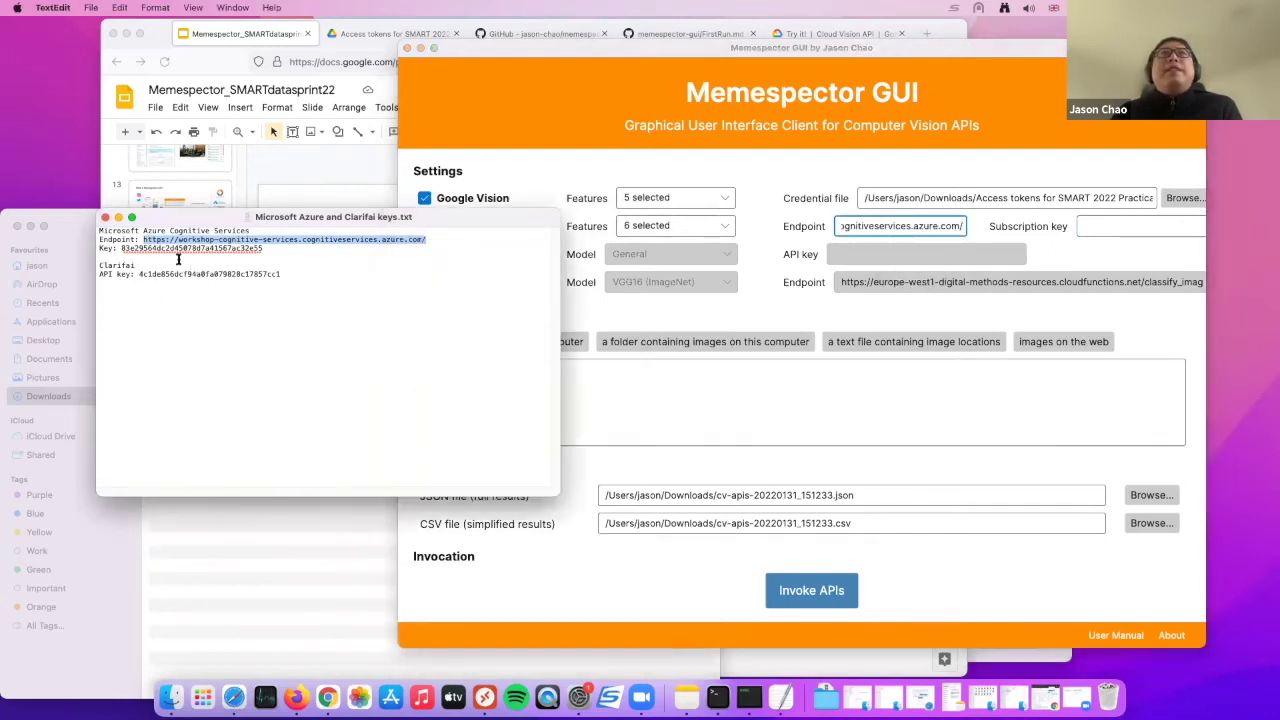
{"action": "double_click", "coordinate": [172, 248]}
{"action": "right_click", "coordinate": [174, 249]}
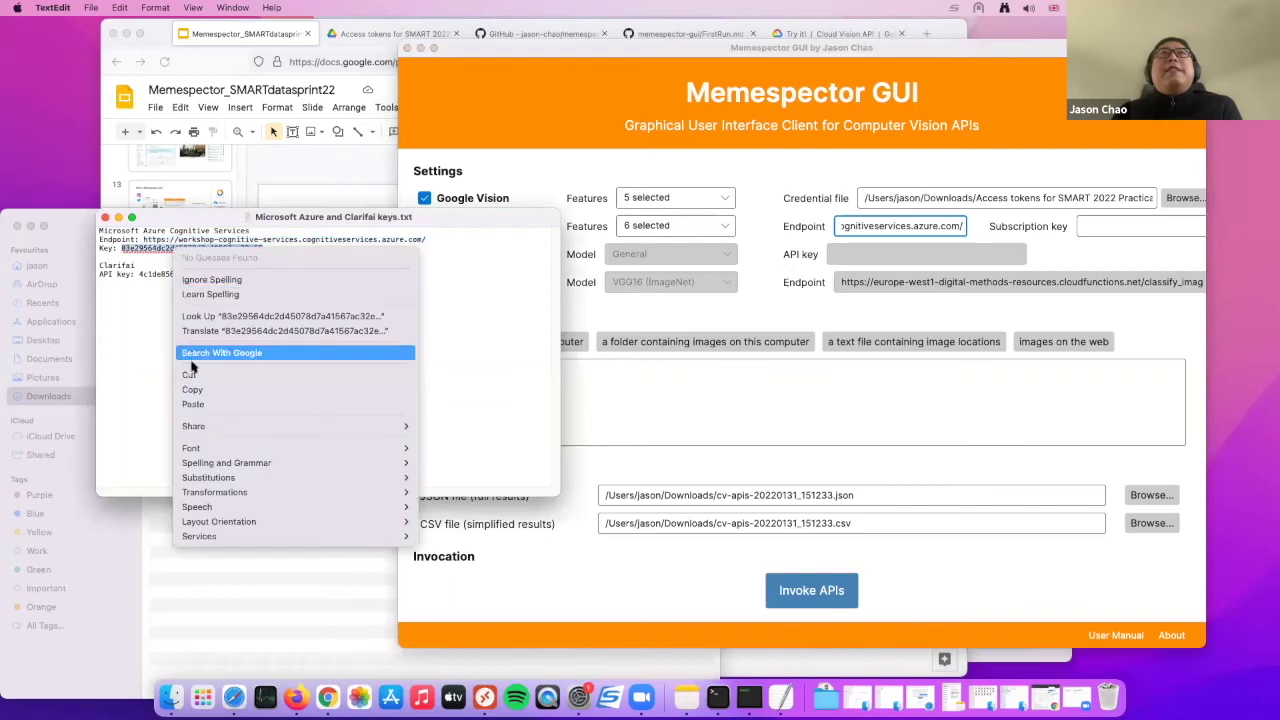
{"action": "left_click", "coordinate": [190, 388]}
{"action": "left_click", "coordinate": [1121, 225]}
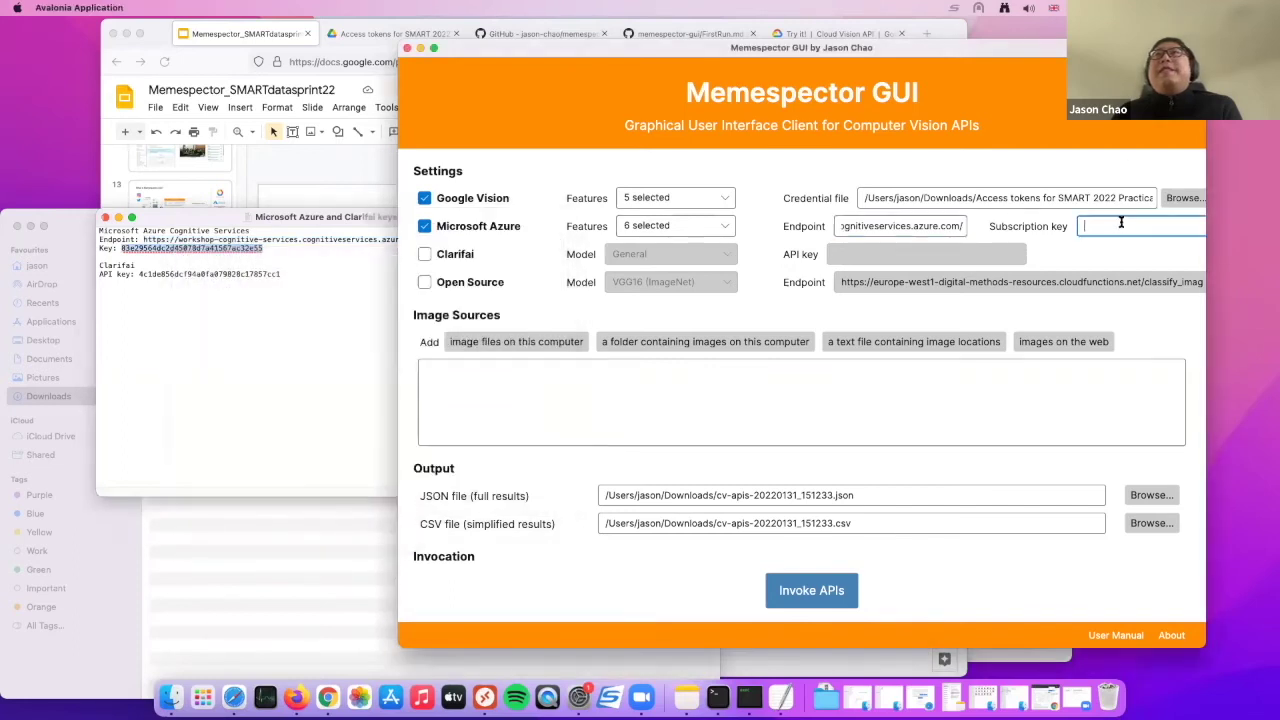
{"action": "right_click", "coordinate": [1121, 225]}
{"action": "left_click", "coordinate": [1130, 273]}
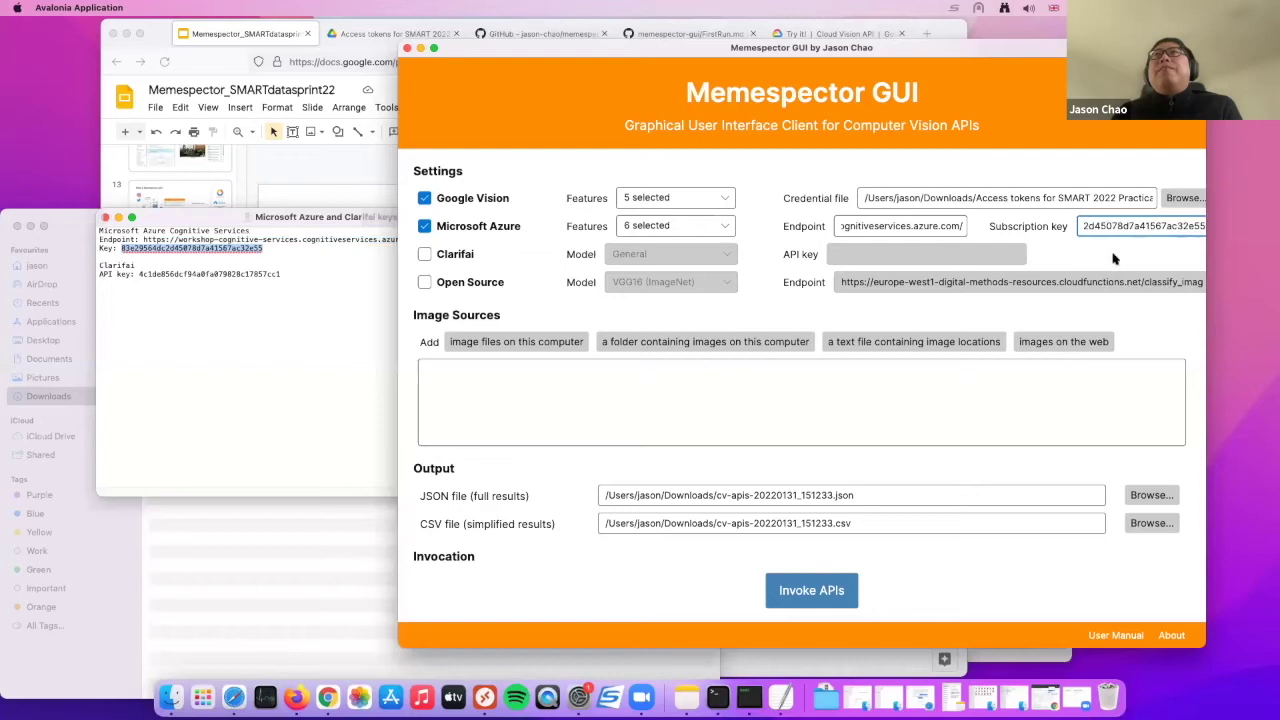
- Check the pasted address in the Microsoft Azure Endpoint field back to its beginning against the keys file
{"action": "left_click", "coordinate": [906, 222]}
{"action": "left_click_drag", "start_coordinate": [908, 225], "coordinate": [813, 229]}
{"action": "left_click", "coordinate": [906, 222]}
{"action": "key", "text": "shift+End"}
{"action": "left_click", "coordinate": [853, 226]}
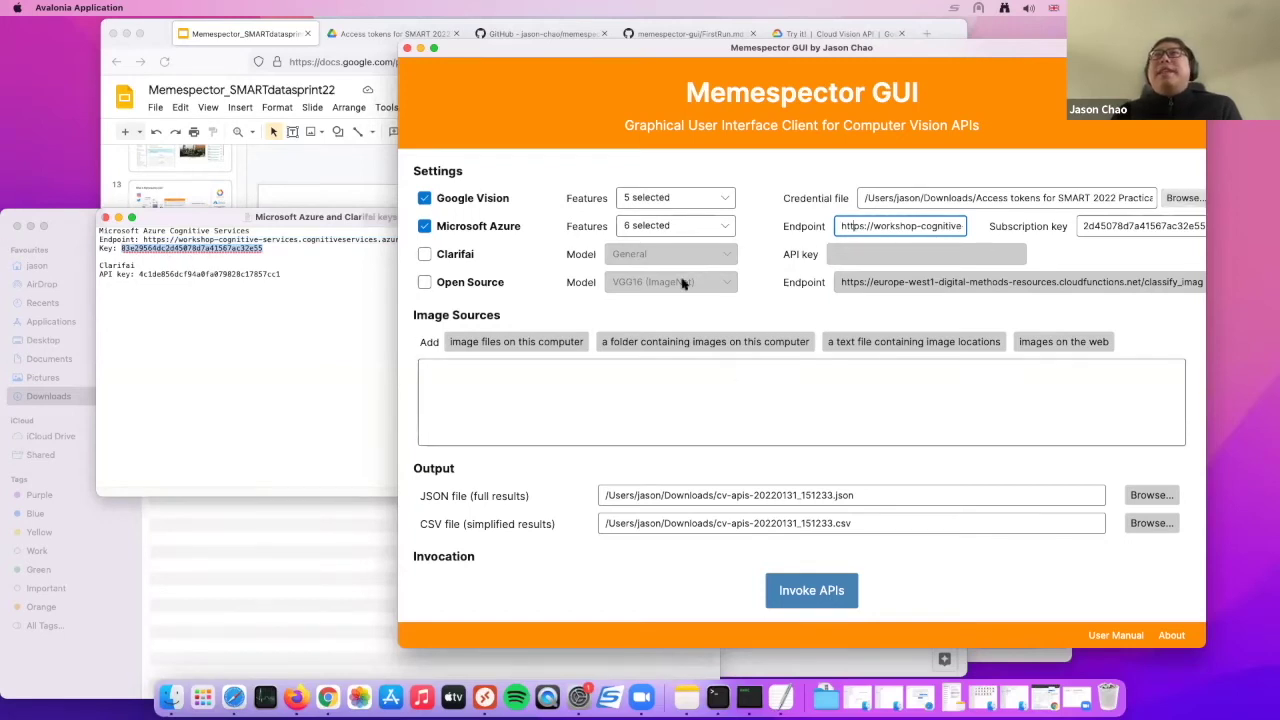
{"action": "left_click", "coordinate": [259, 319]}
{"action": "left_click", "coordinate": [614, 317]}
- Enable Clarifai and choose the General model from its list of models
{"action": "left_click", "coordinate": [470, 257]}
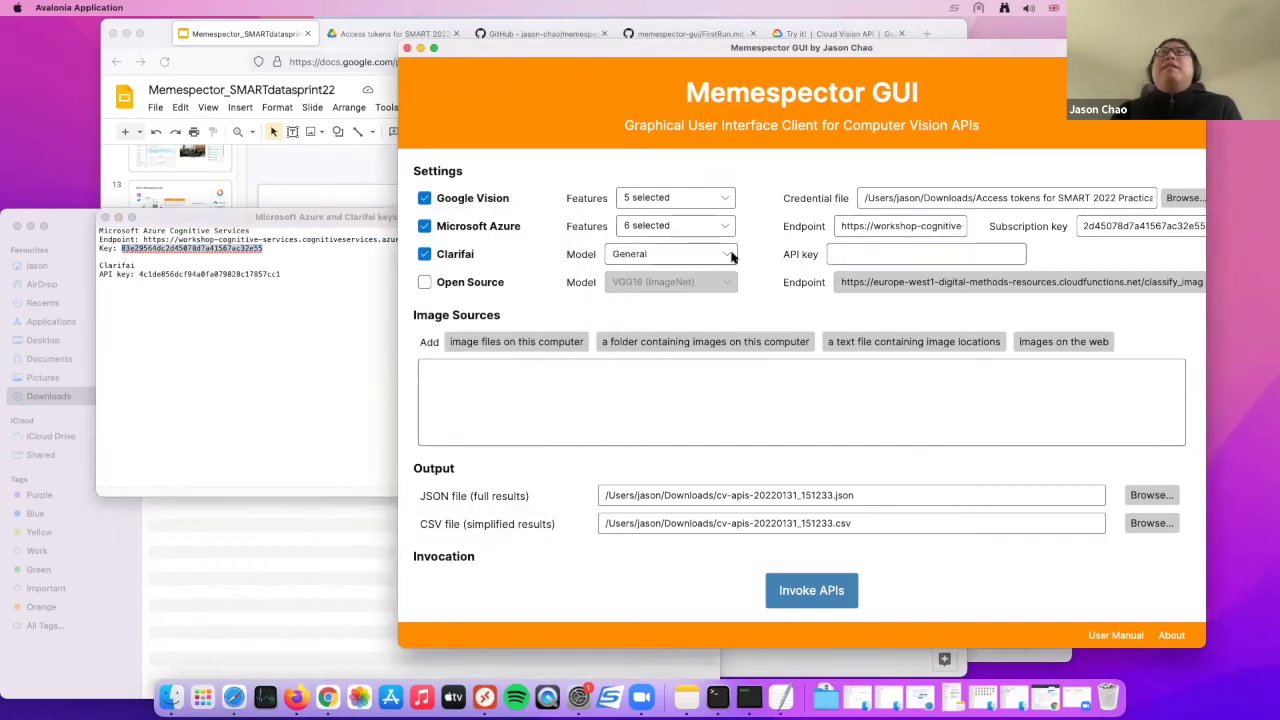
{"action": "left_click", "coordinate": [729, 256]}
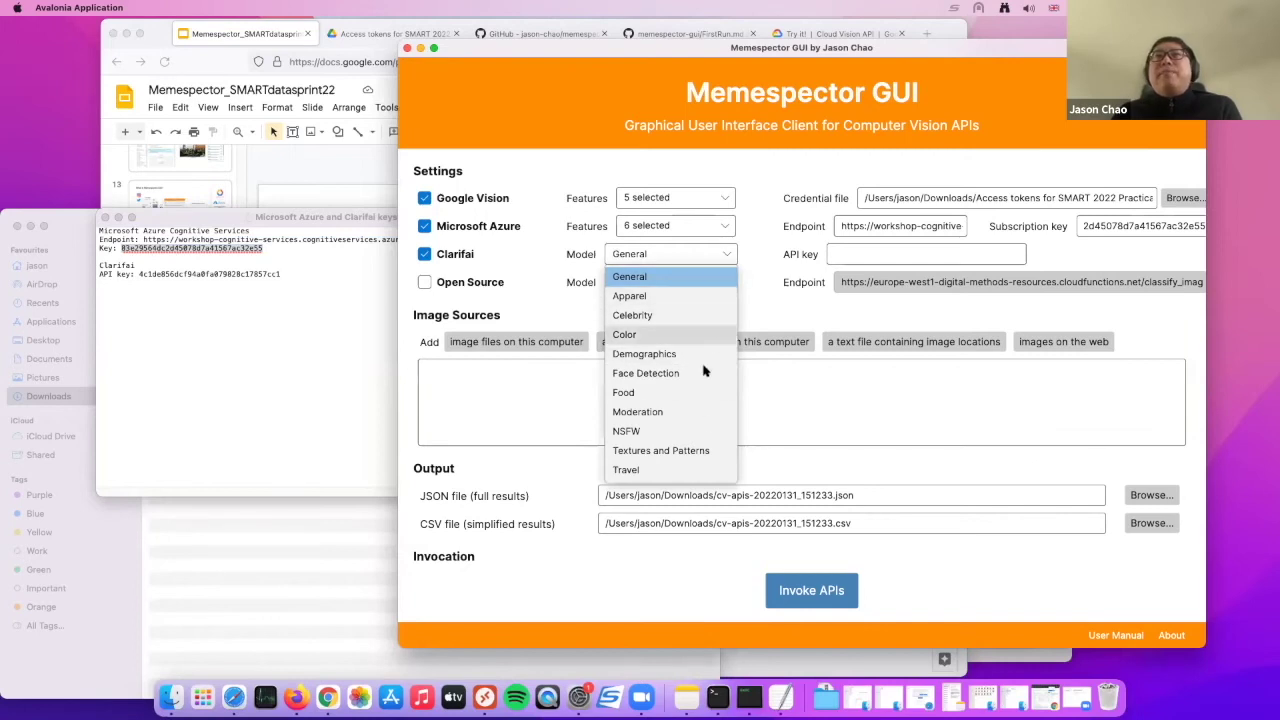
{"action": "left_click", "coordinate": [651, 280]}
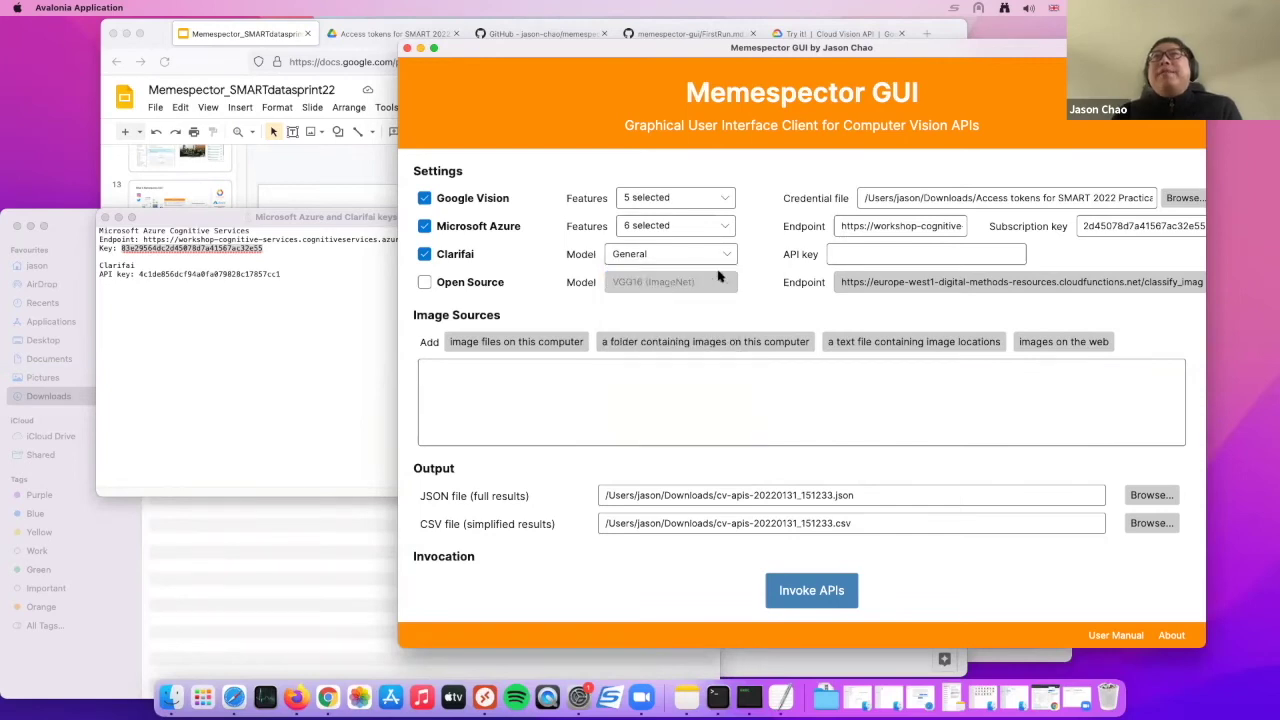
- Copy the Clarifai API key from the keys file into the Clarifai API key field
{"action": "left_click", "coordinate": [156, 303]}
{"action": "double_click", "coordinate": [167, 275]}
{"action": "right_click", "coordinate": [170, 277]}
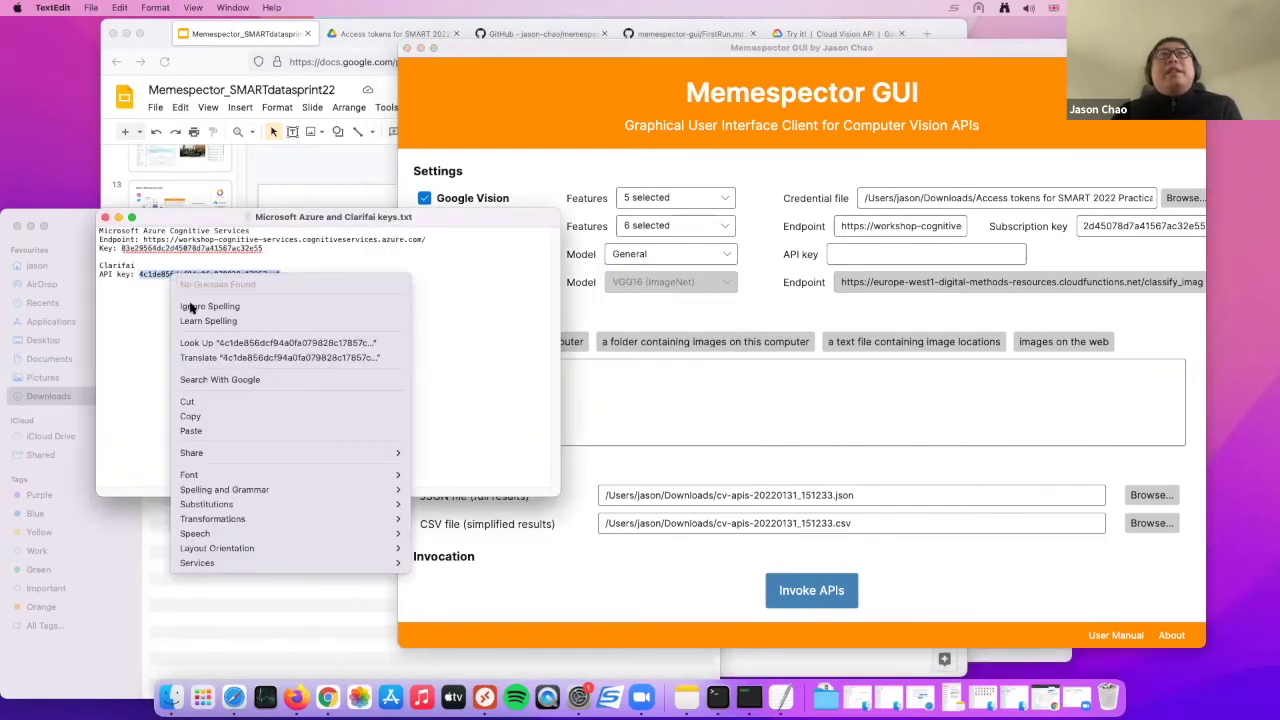
{"action": "left_click", "coordinate": [214, 417]}
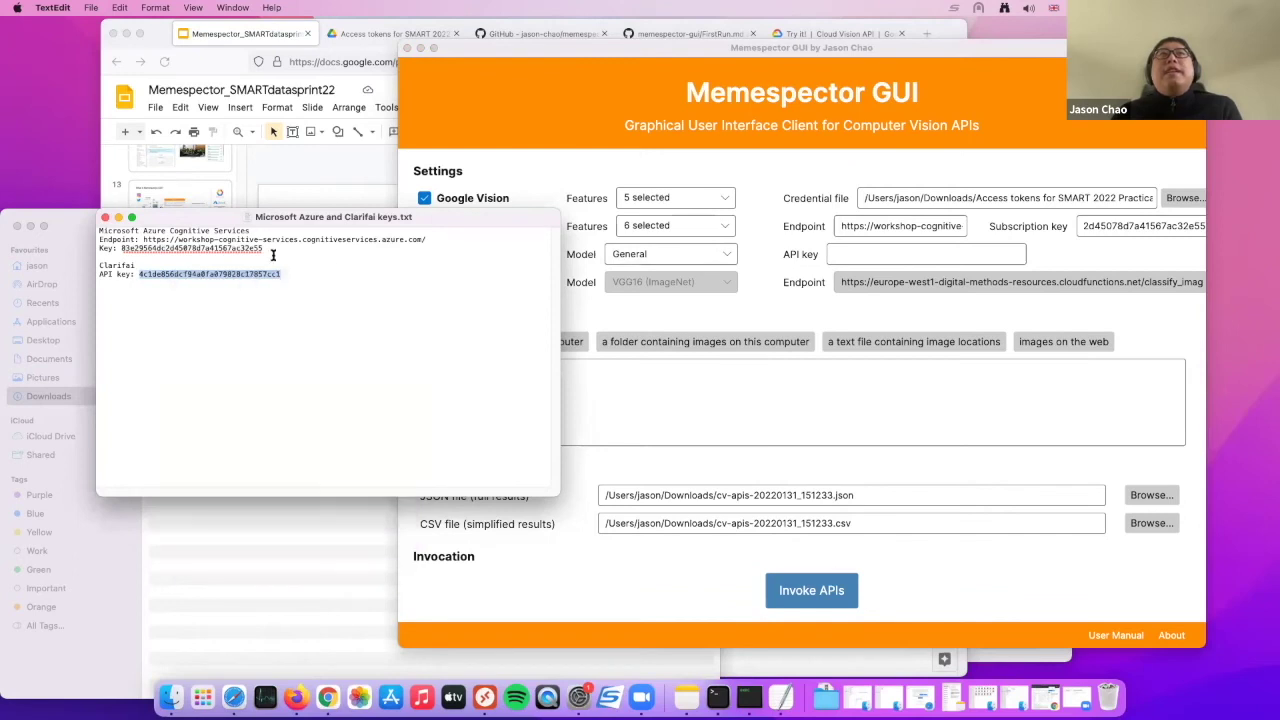
{"action": "left_click", "coordinate": [912, 256]}
{"action": "right_click", "coordinate": [905, 258]}
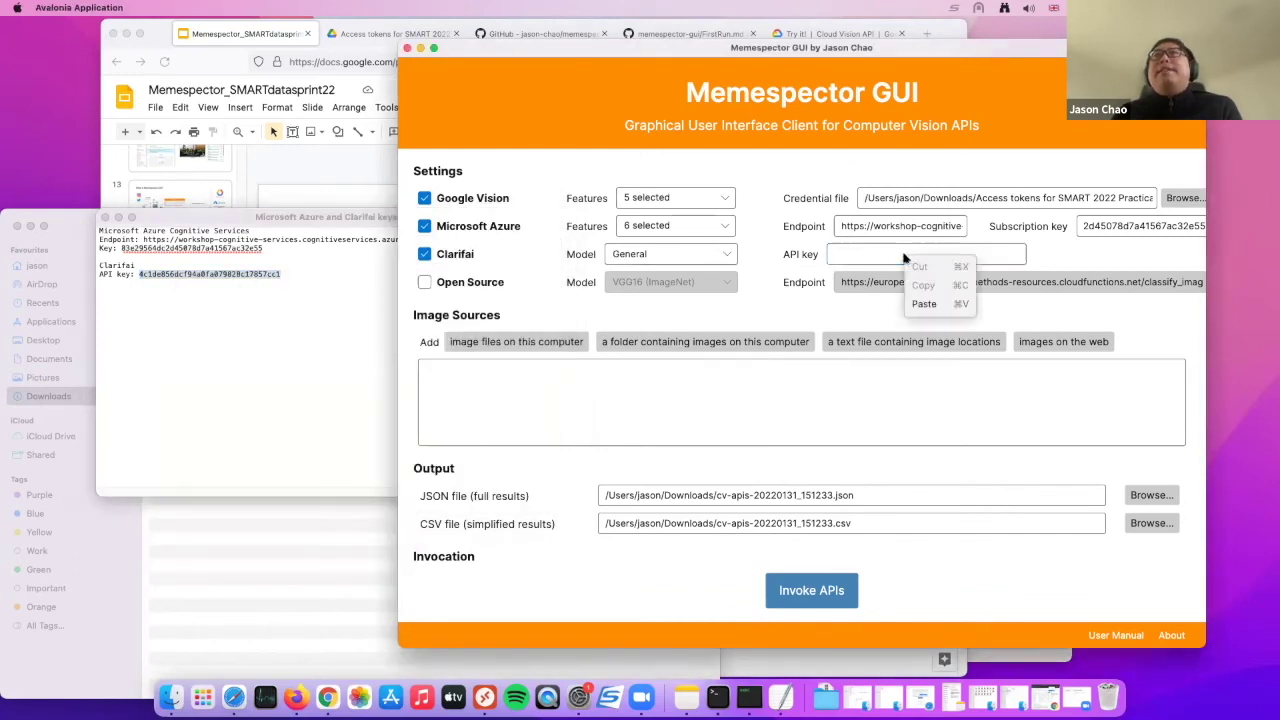
{"action": "left_click", "coordinate": [874, 255]}
{"action": "right_click", "coordinate": [876, 257]}
{"action": "left_click", "coordinate": [896, 304]}
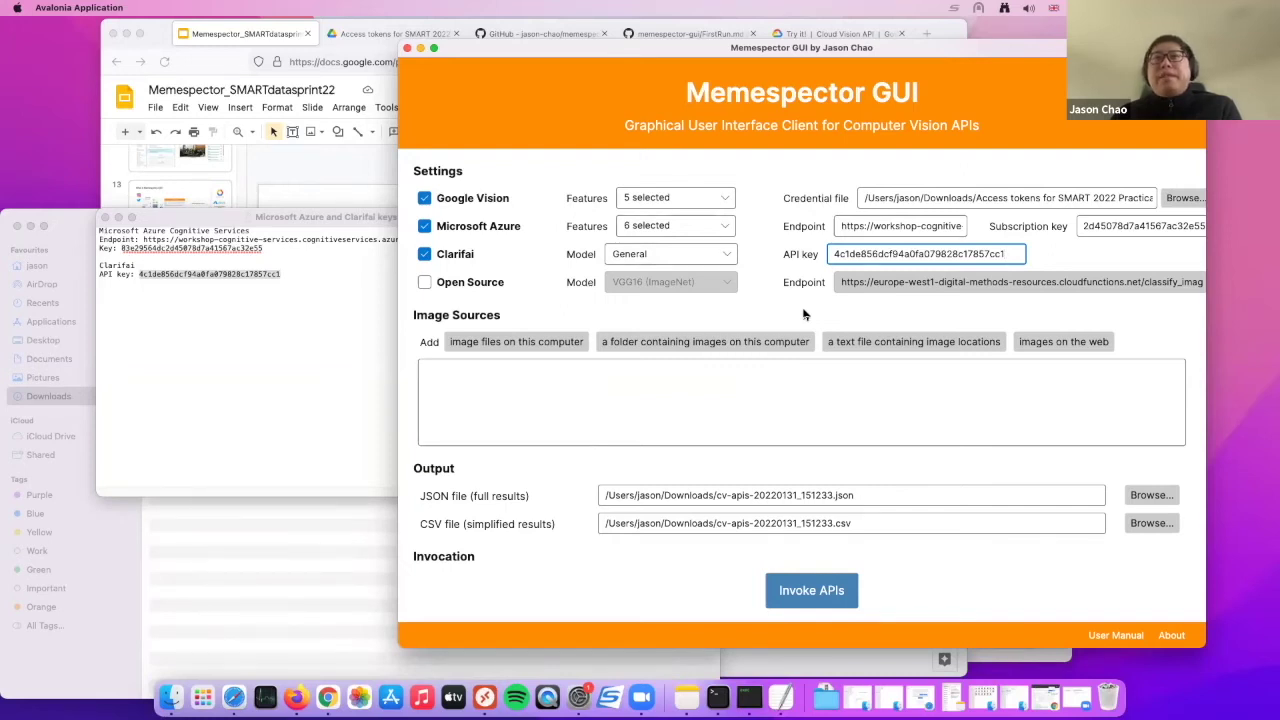
- Shrink the Downloads folder window and arrange it beside the Memespector GUI window, leaving the image sources area in view
{"action": "left_click_drag", "start_coordinate": [797, 61], "coordinate": [831, 66]}
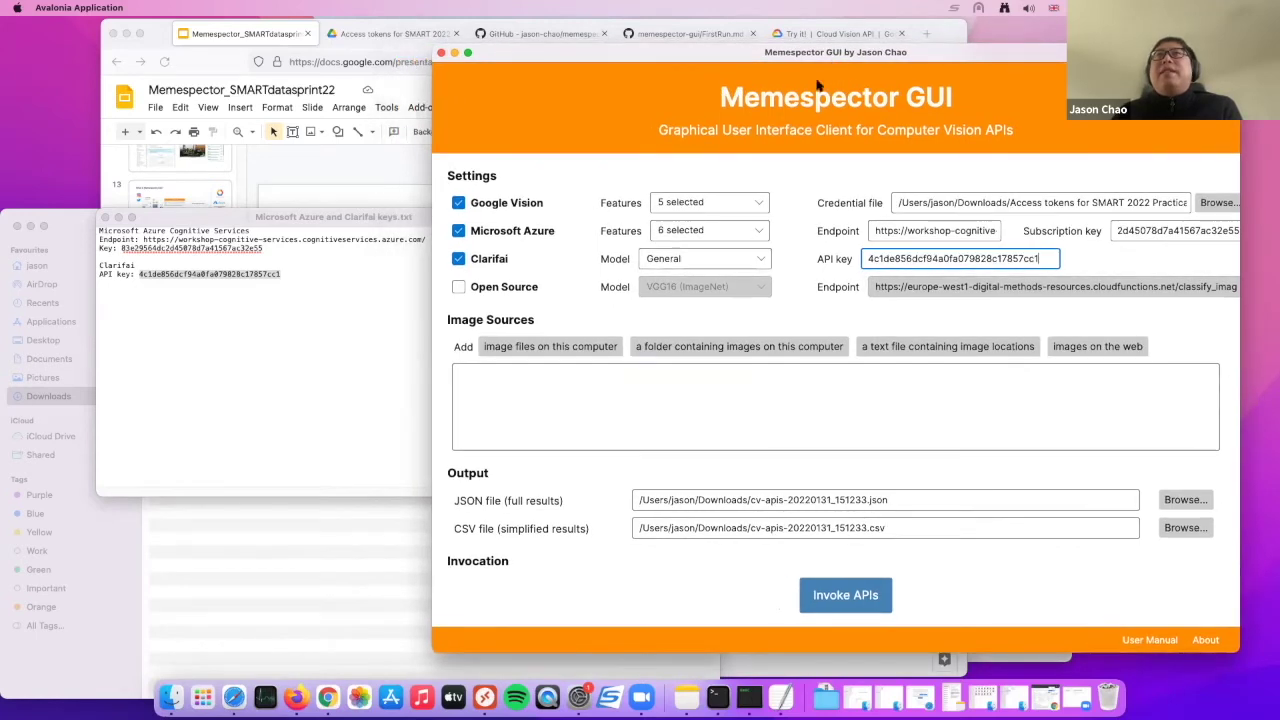
{"action": "left_click", "coordinate": [226, 564]}
{"action": "left_click_drag", "start_coordinate": [343, 223], "coordinate": [363, 152]}
{"action": "left_click_drag", "start_coordinate": [733, 631], "coordinate": [451, 611]}
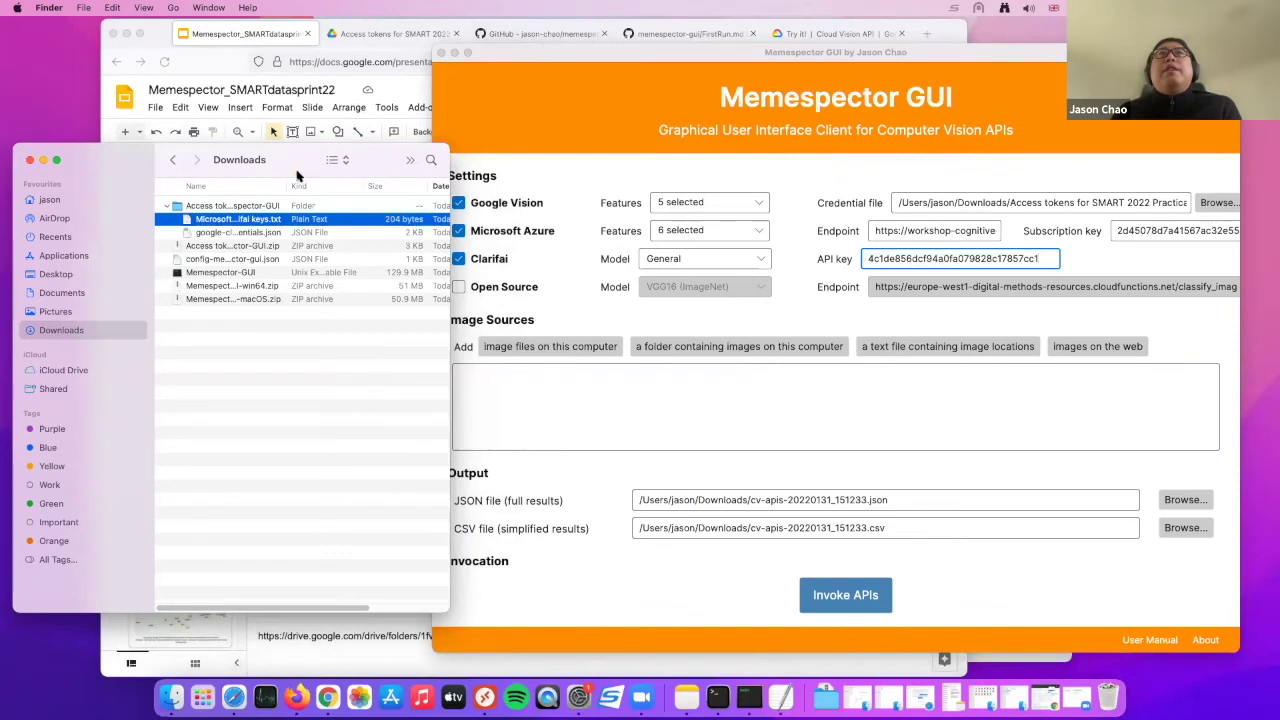
{"action": "left_click_drag", "start_coordinate": [297, 176], "coordinate": [291, 179]}
{"action": "left_click", "coordinate": [618, 385]}
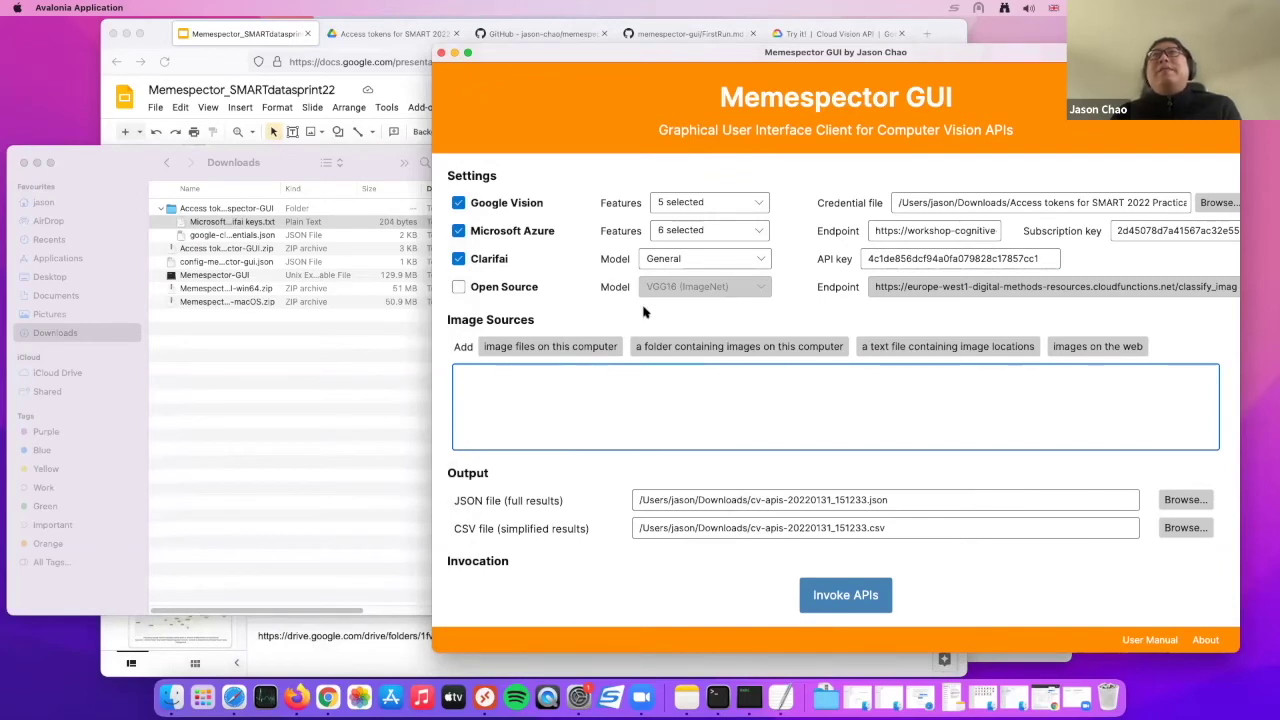
{"action": "left_click", "coordinate": [535, 352]}
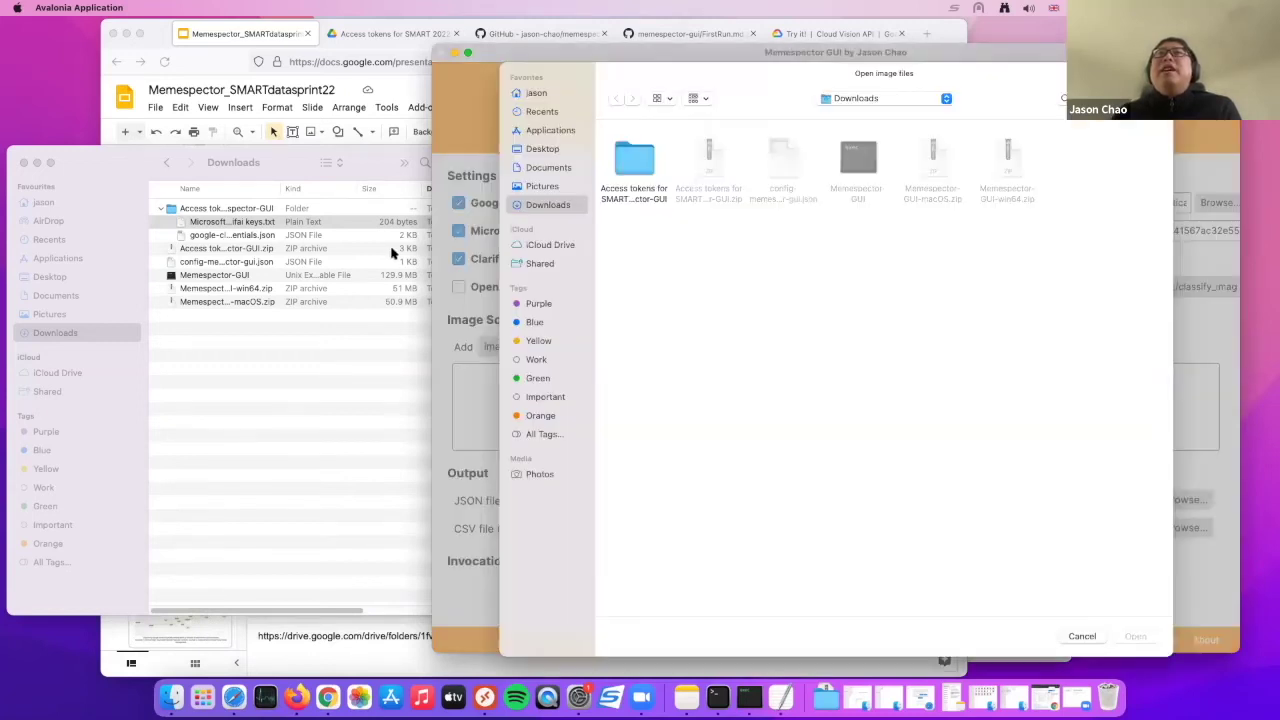
{"action": "left_click", "coordinate": [571, 172]}
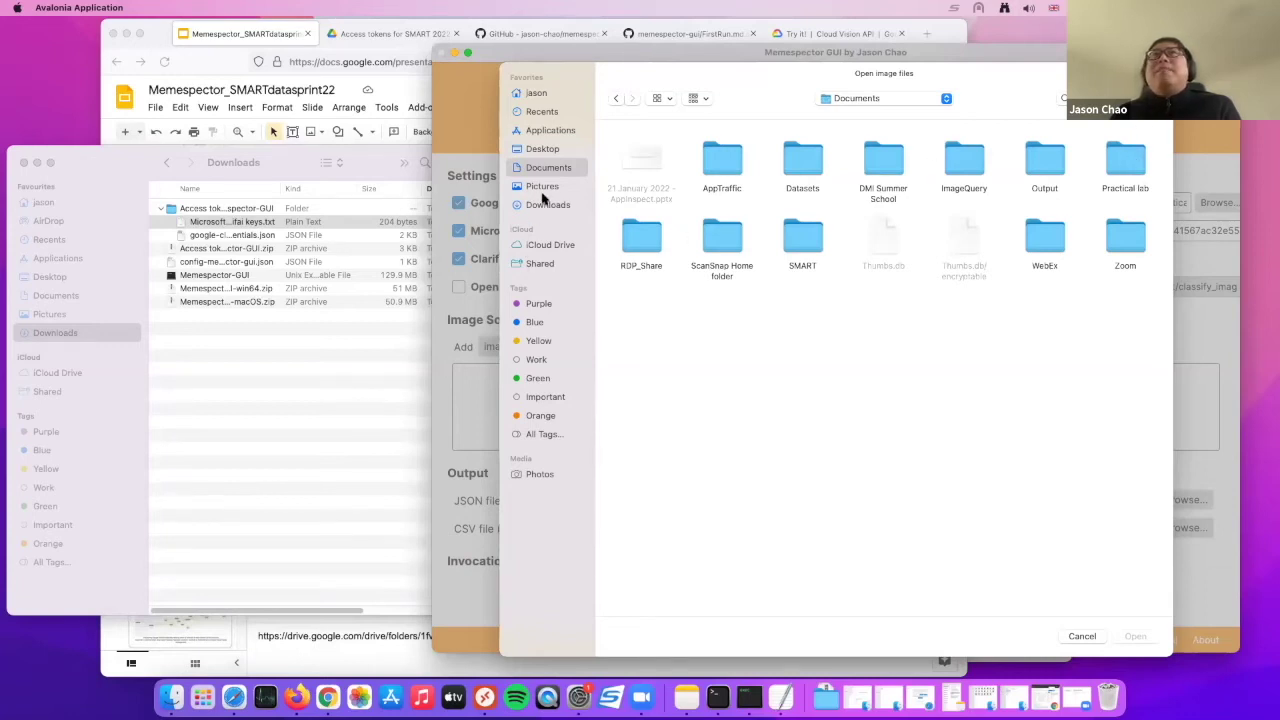
{"action": "left_click", "coordinate": [1143, 168]}
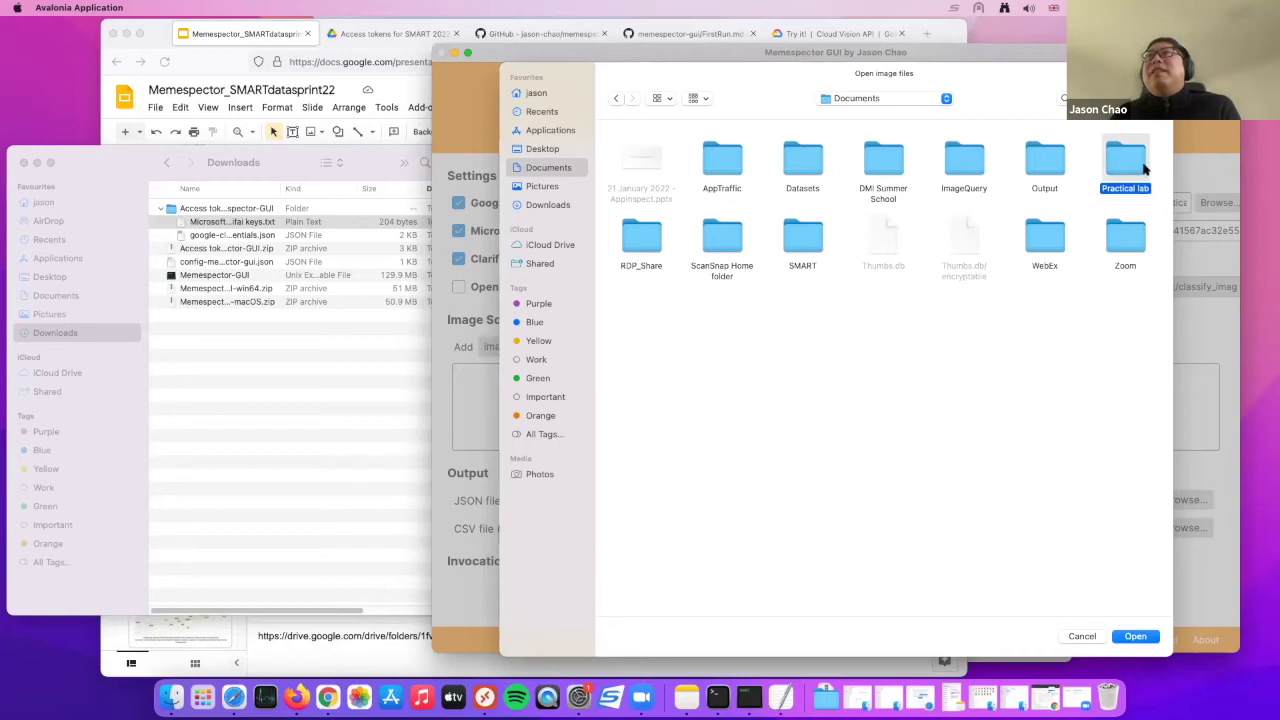
{"action": "left_click", "coordinate": [542, 186]}
{"action": "left_click", "coordinate": [548, 167]}
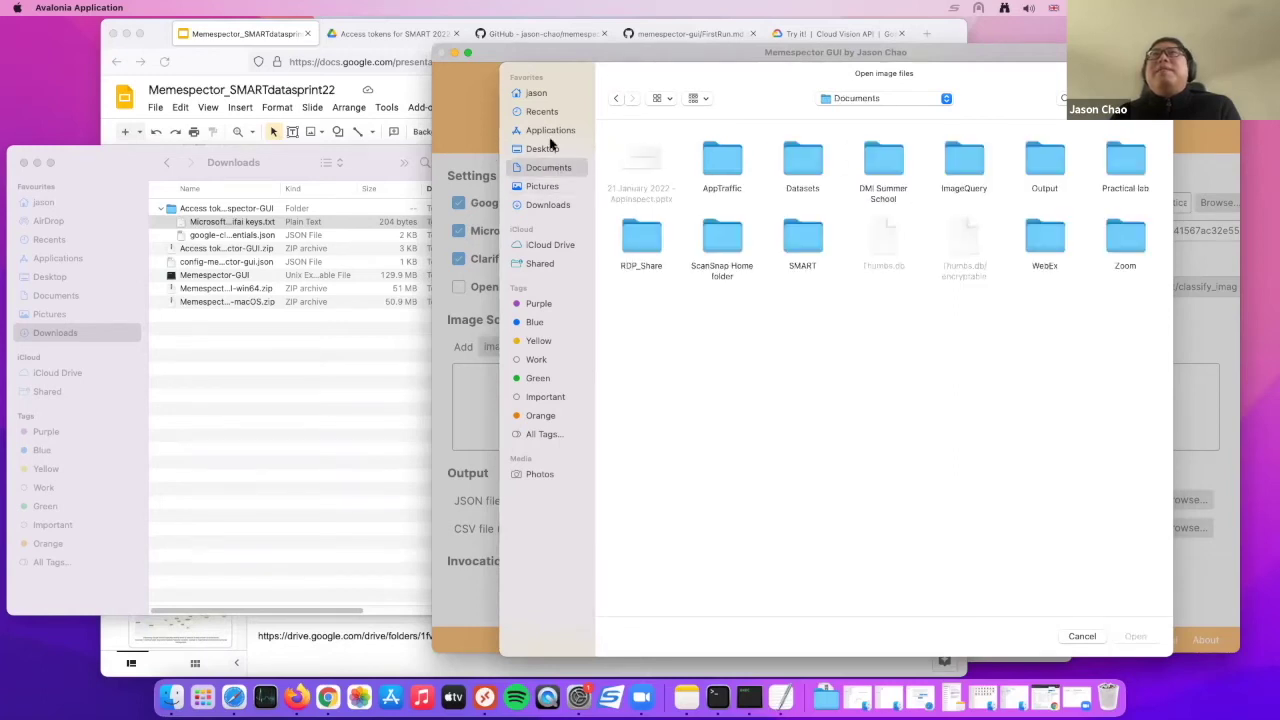
{"action": "left_click", "coordinate": [545, 148]}
{"action": "left_click", "coordinate": [549, 133]}
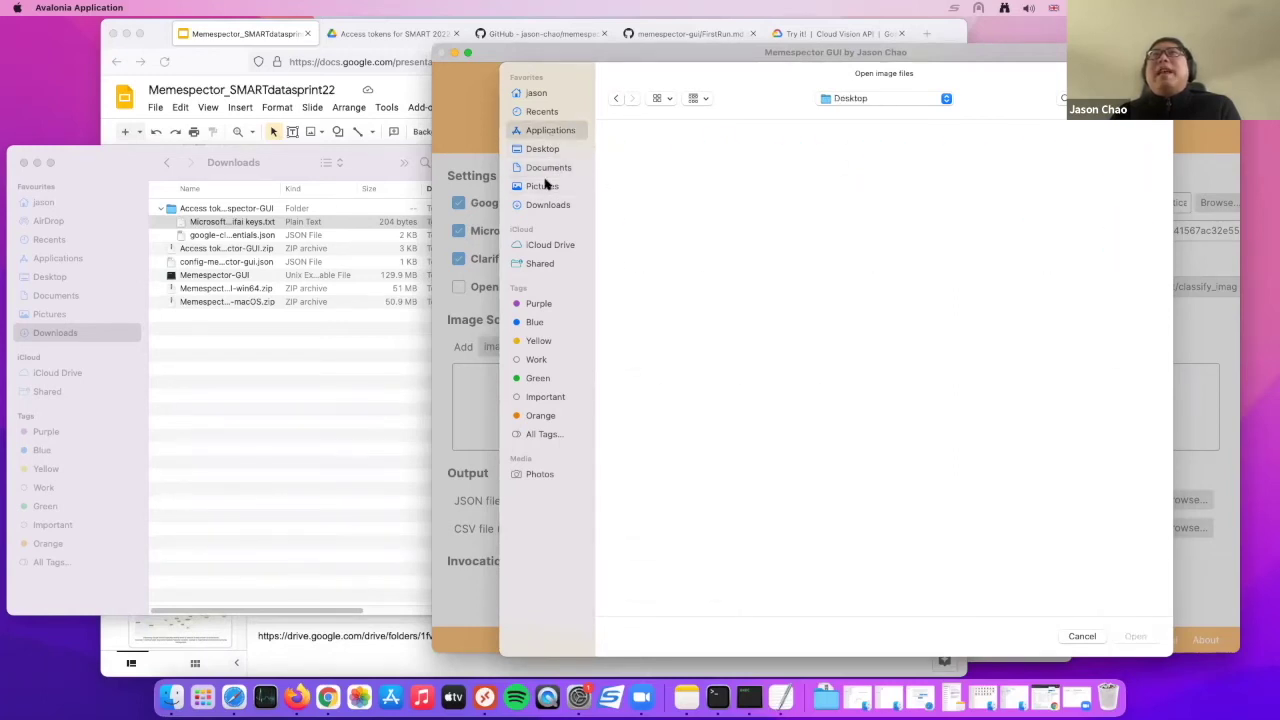
{"action": "left_click", "coordinate": [545, 185]}
{"action": "left_click", "coordinate": [543, 149]}
{"action": "left_click", "coordinate": [546, 205]}
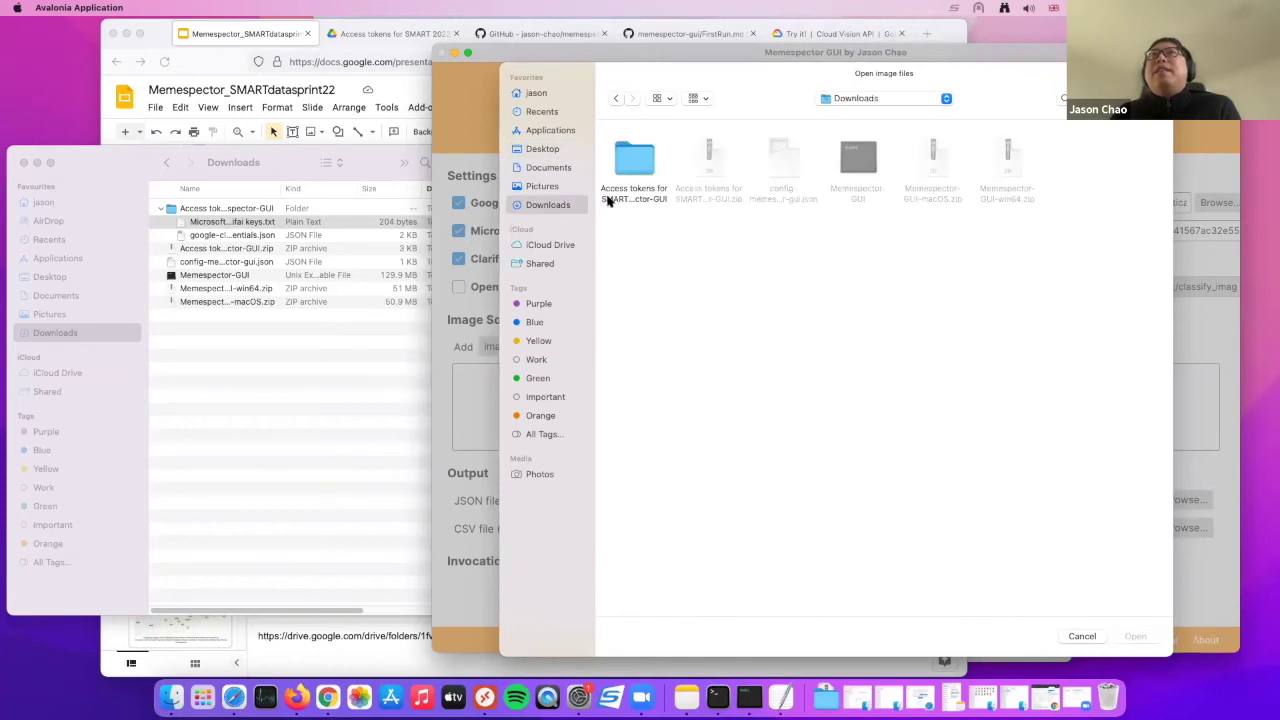
{"action": "left_click", "coordinate": [1083, 637]}
- Switch to the Memespector_SMARTdatasprint22 presentation in Firefox and copy the test image dataset link from the demo slide
{"action": "key", "text": "ctrl+Up"}
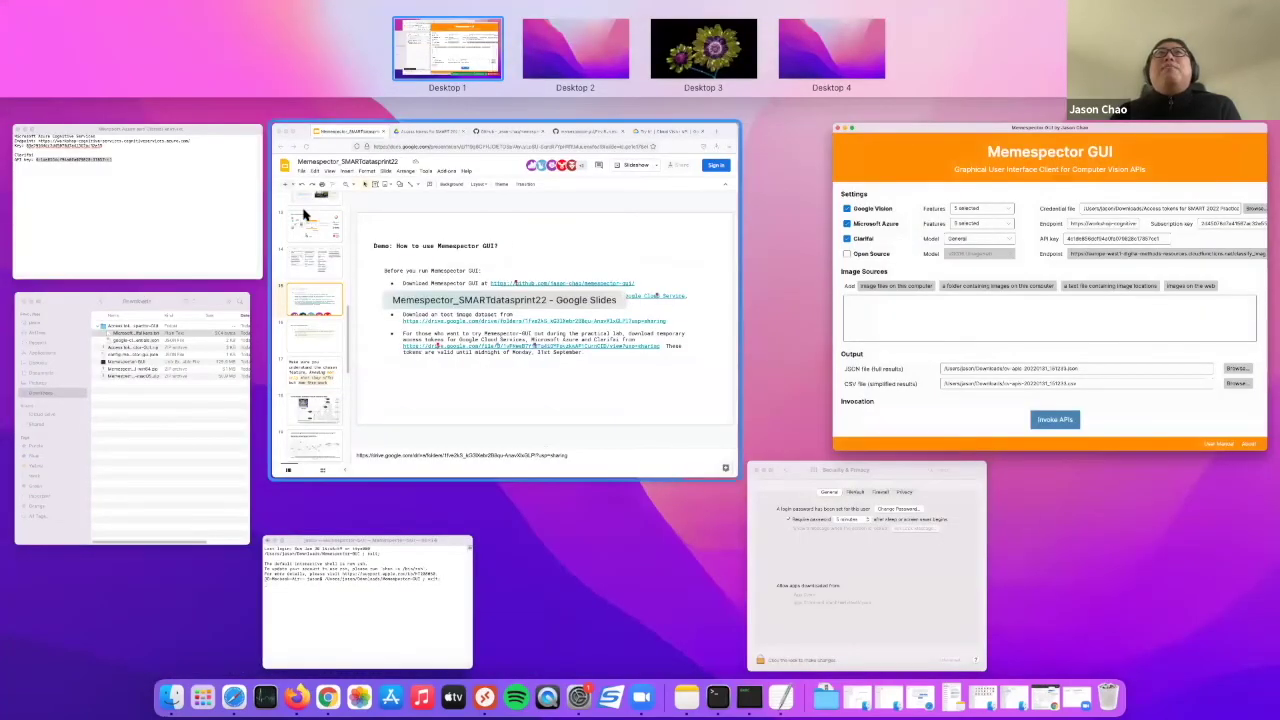
{"action": "left_click", "coordinate": [290, 390]}
{"action": "left_click", "coordinate": [411, 388]}
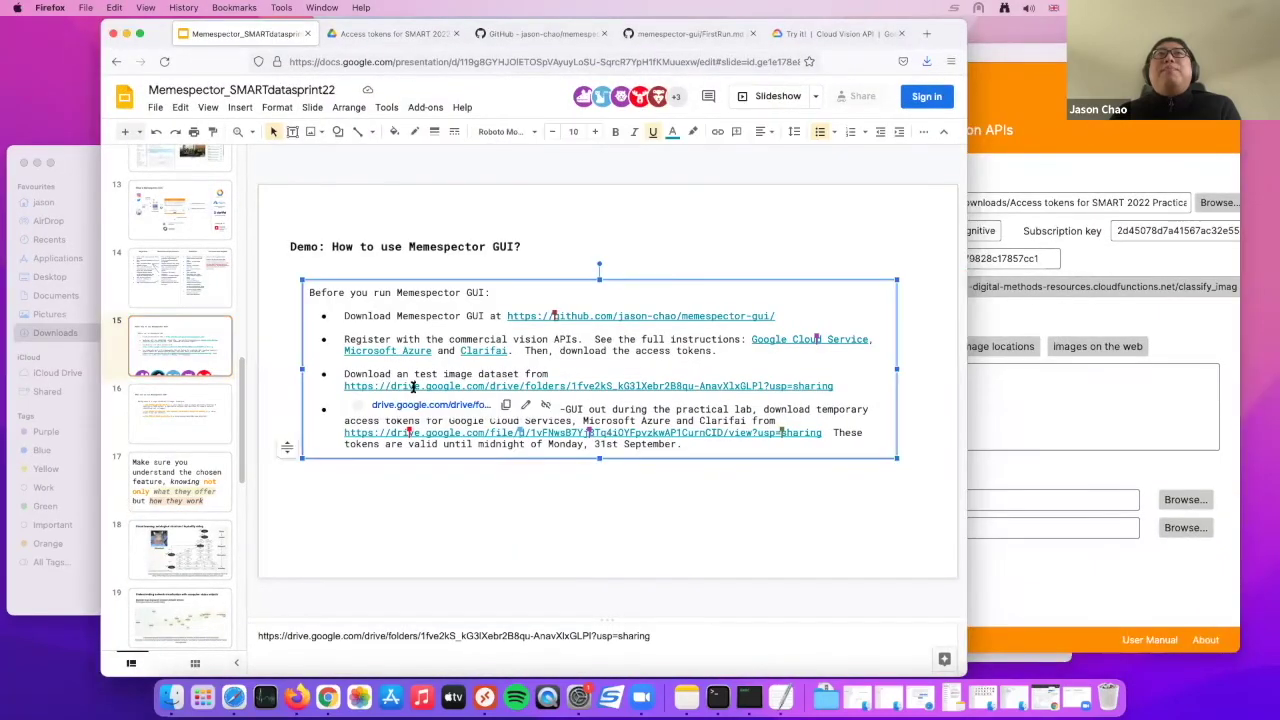
{"action": "left_click", "coordinate": [420, 376]}
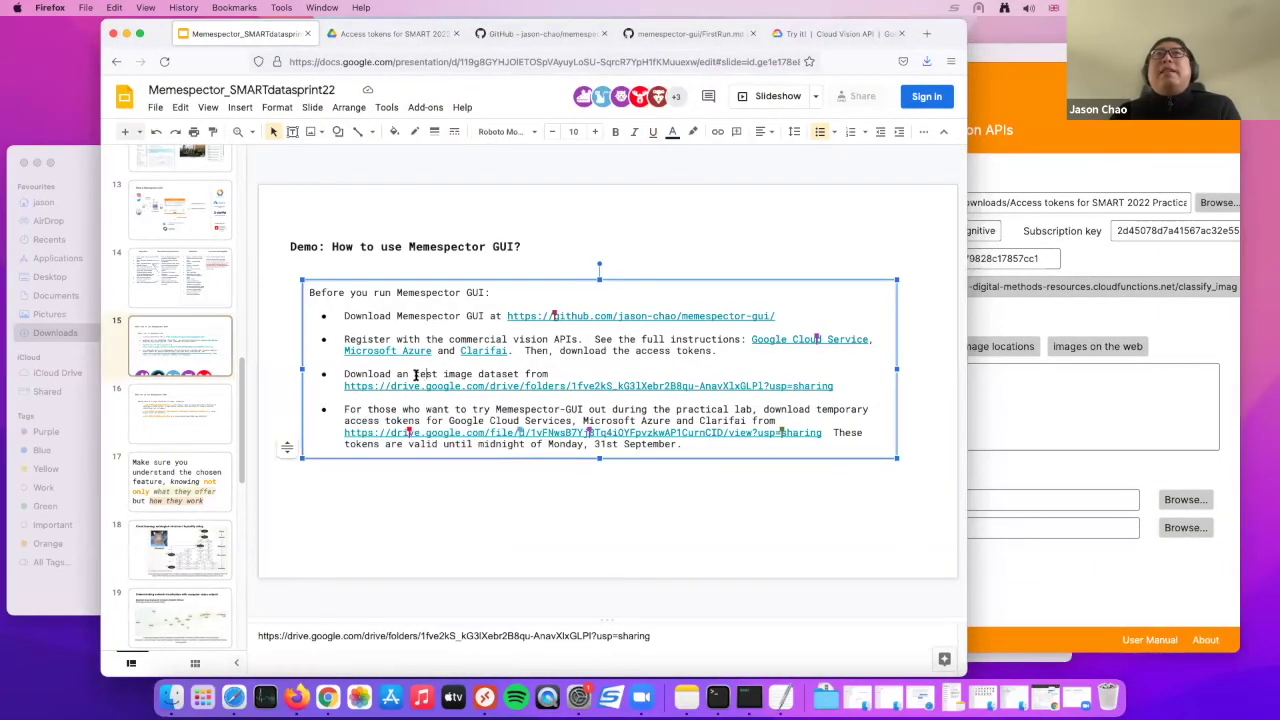
{"action": "left_click_drag", "start_coordinate": [414, 374], "coordinate": [543, 372]}
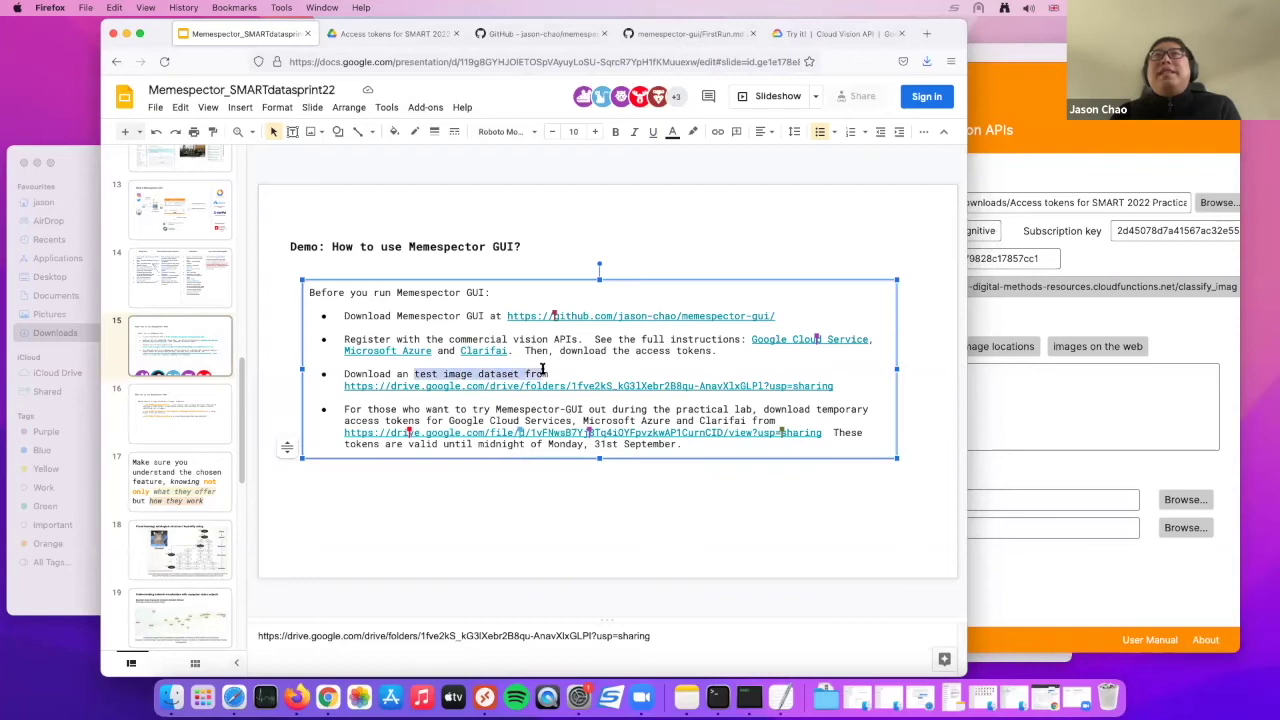
{"action": "left_click", "coordinate": [543, 372]}
{"action": "left_click", "coordinate": [565, 388]}
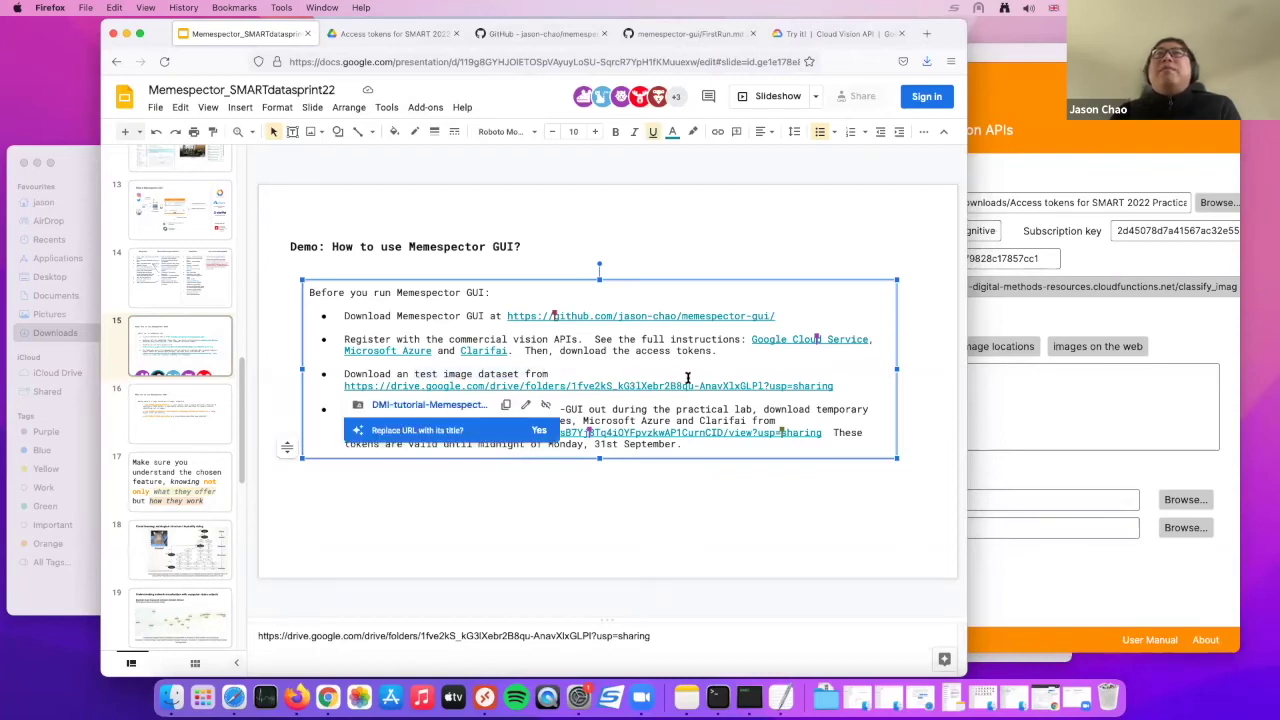
{"action": "left_click", "coordinate": [843, 386]}
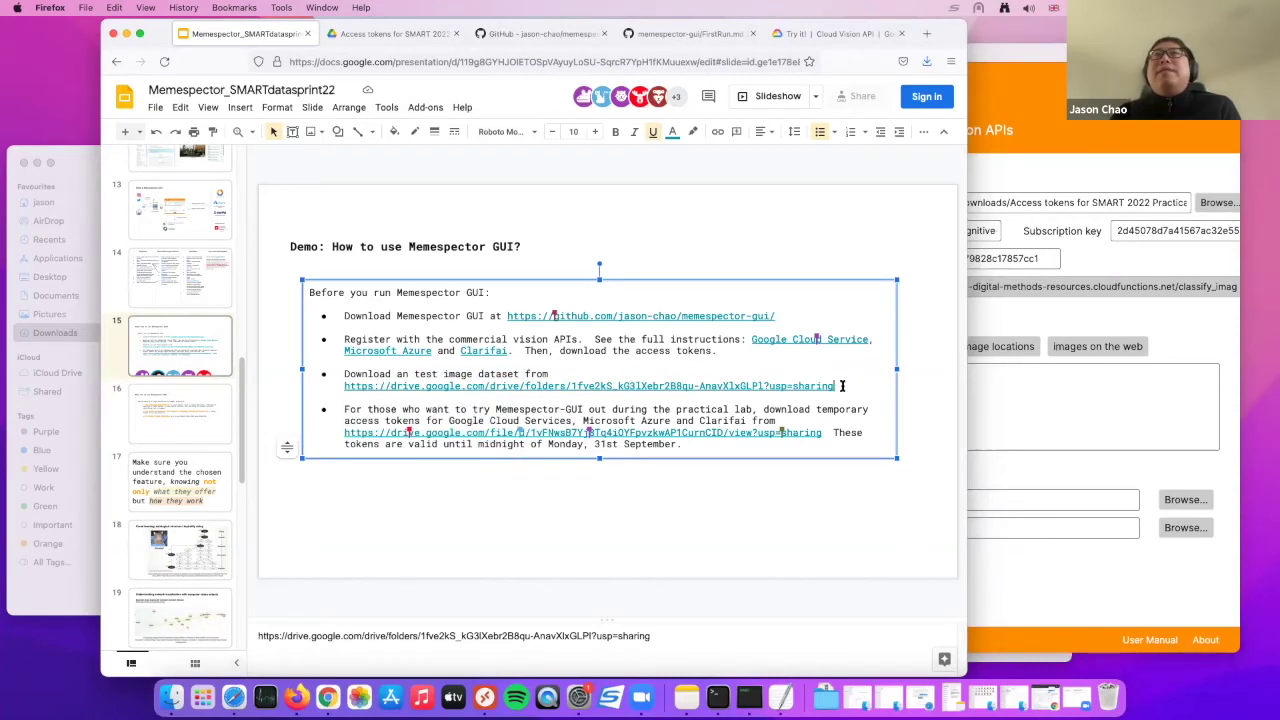
{"action": "left_click_drag", "start_coordinate": [843, 386], "coordinate": [350, 380]}
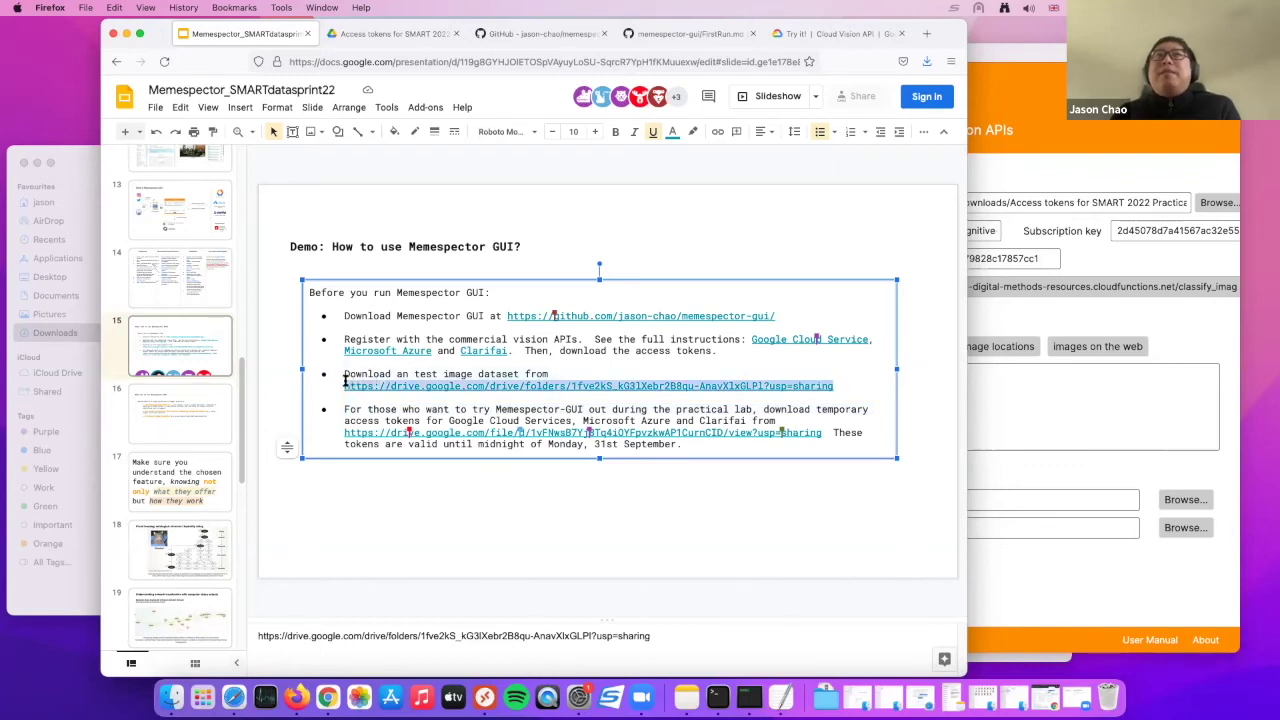
{"action": "right_click", "coordinate": [363, 385]}
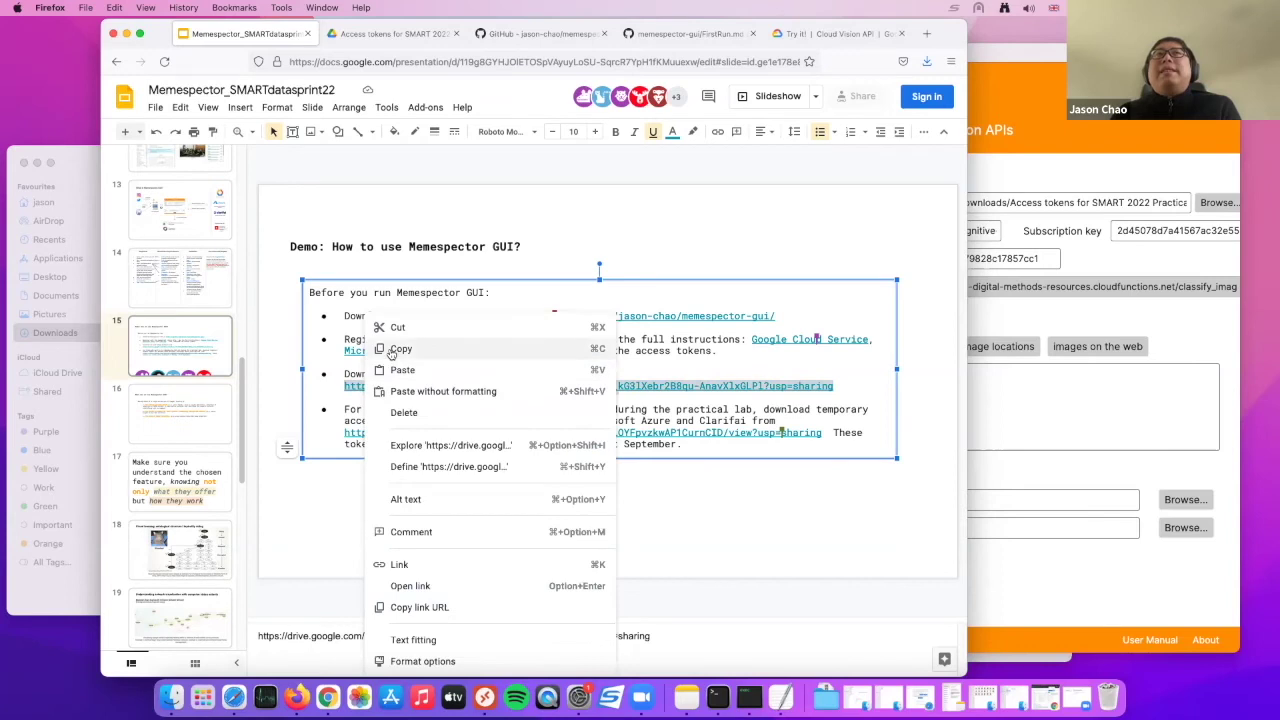
{"action": "left_click", "coordinate": [390, 349]}
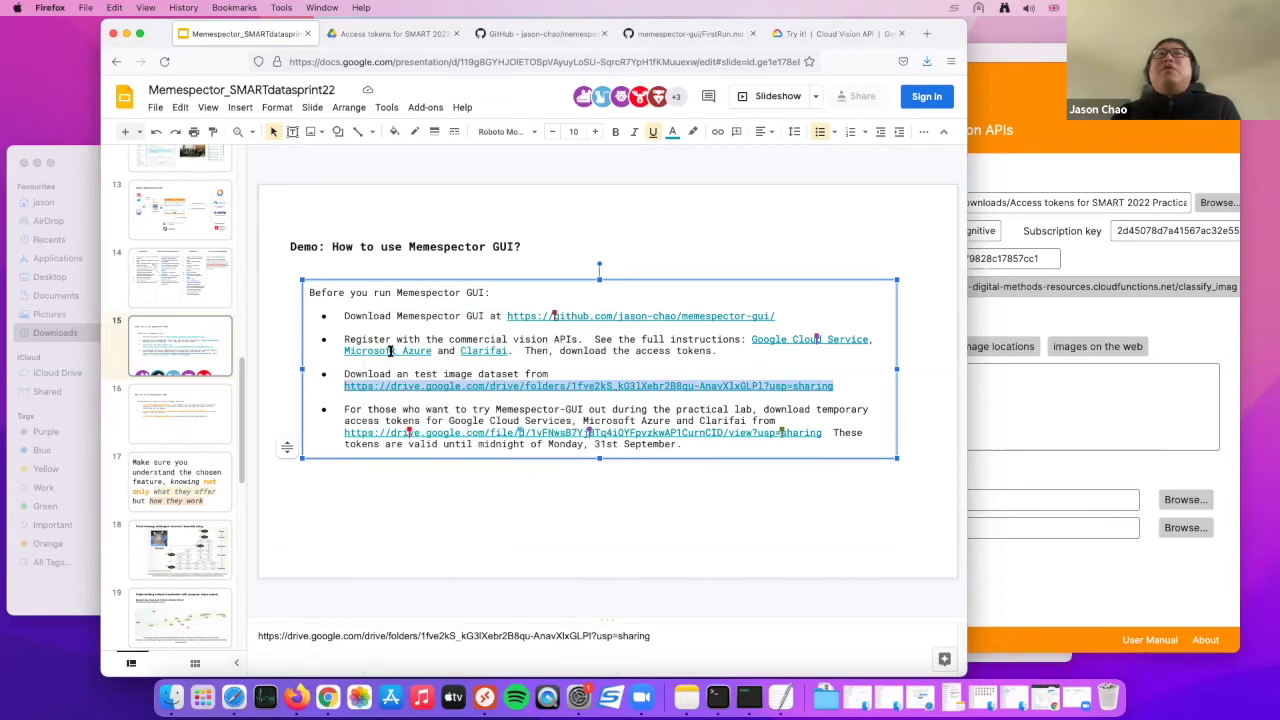
- Open the slide's test image dataset link in a new browser tab and switch to that Drive folder
{"action": "left_click", "coordinate": [505, 385]}
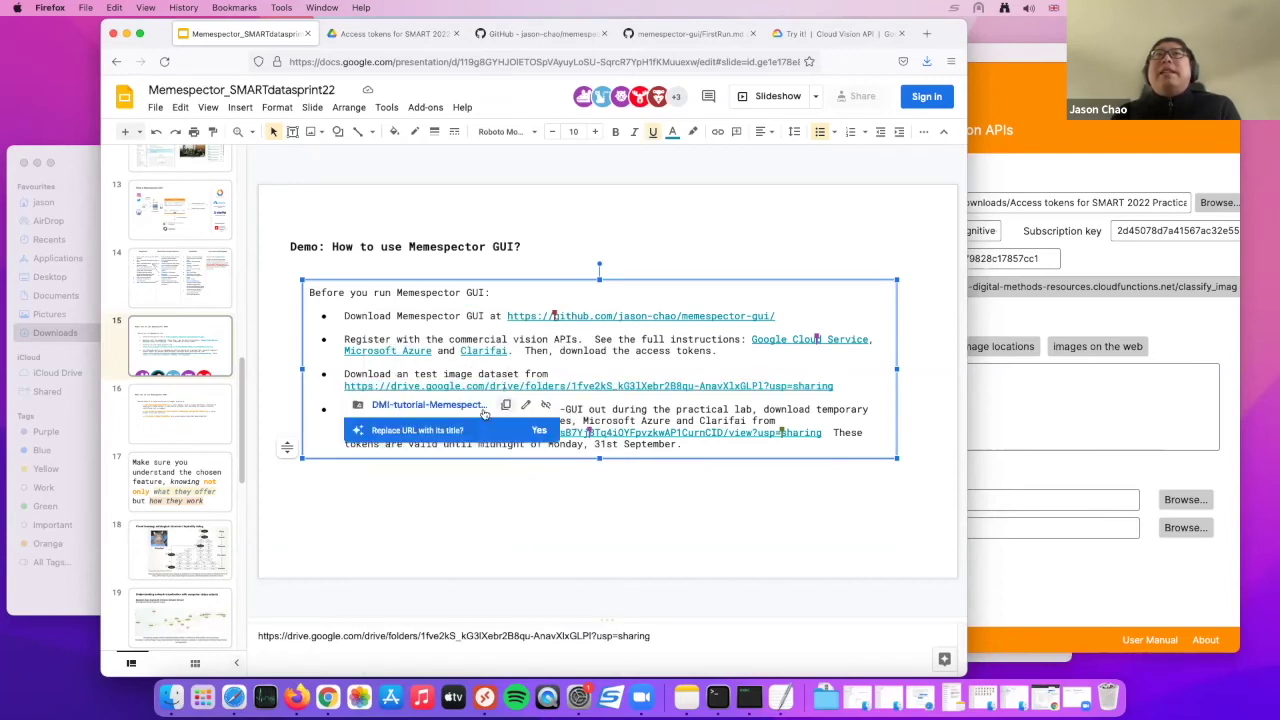
{"action": "right_click", "coordinate": [481, 399]}
{"action": "left_click", "coordinate": [522, 410]}
{"action": "left_click", "coordinate": [355, 33]}
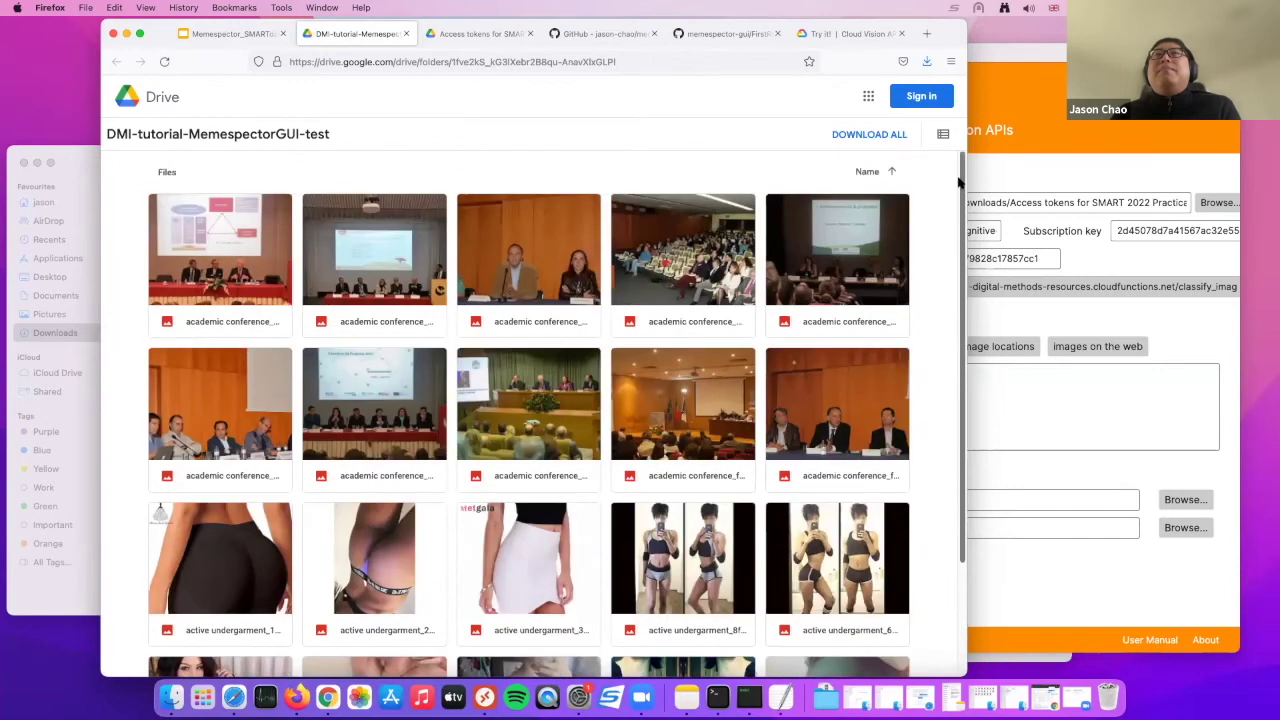
- Download all images of the DMI-tutorial-MemespectorGUI-test folder and save them as a ZIP file
{"action": "left_click", "coordinate": [850, 134]}
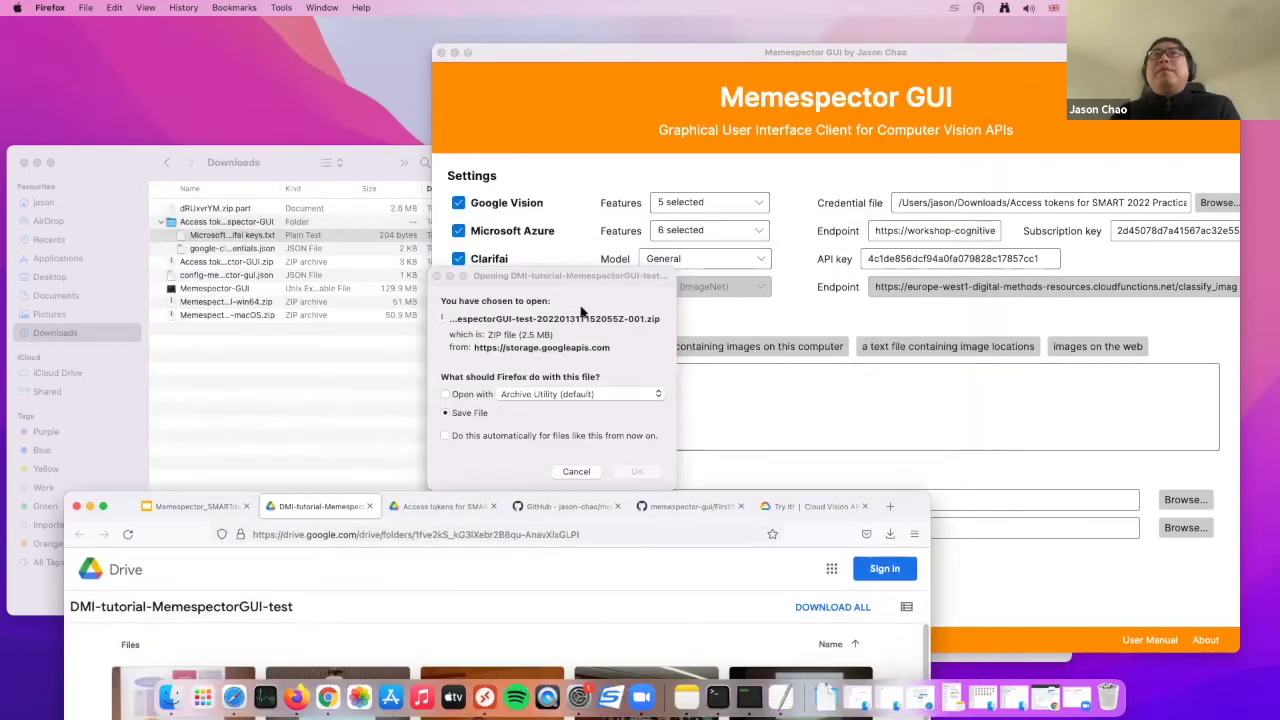
{"action": "left_click", "coordinate": [582, 314]}
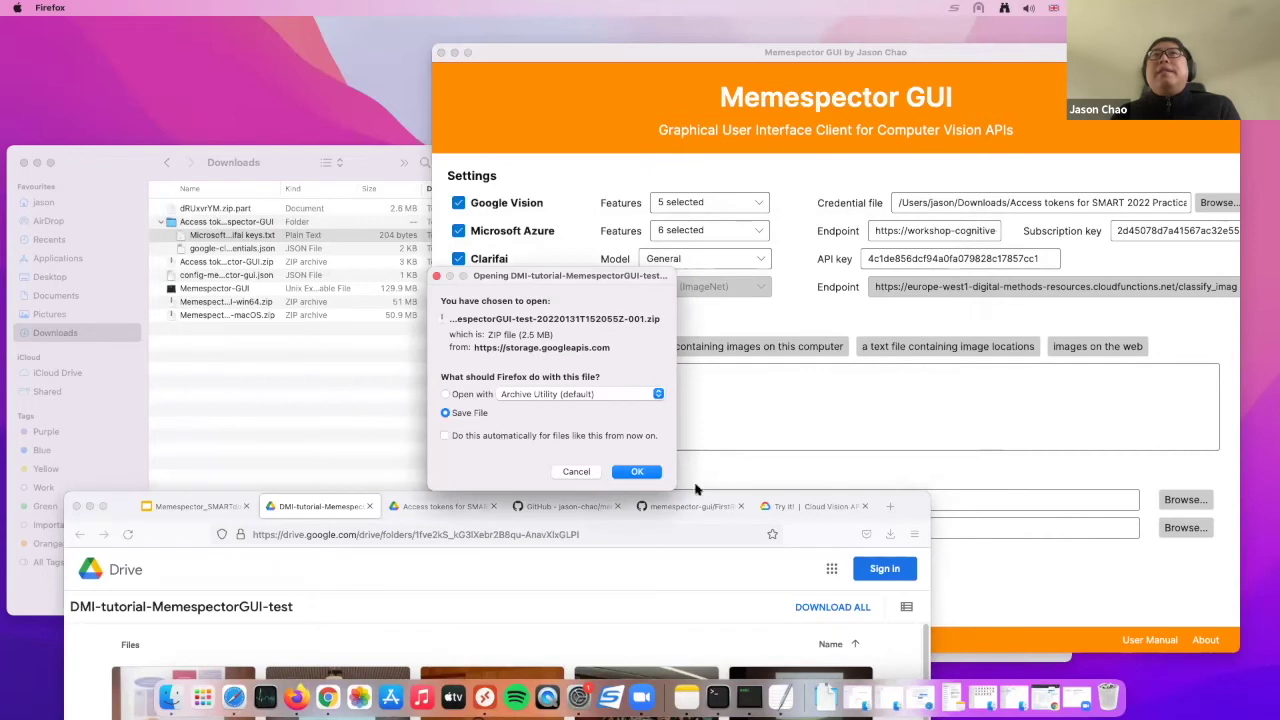
{"action": "left_click", "coordinate": [650, 472]}
- Extract the downloaded test image archive in the Downloads folder and expand the resulting DMI-tutorial-MemespectorGUI-test folder
{"action": "left_click_drag", "start_coordinate": [912, 506], "coordinate": [1025, 41]}
{"action": "left_click", "coordinate": [180, 395]}
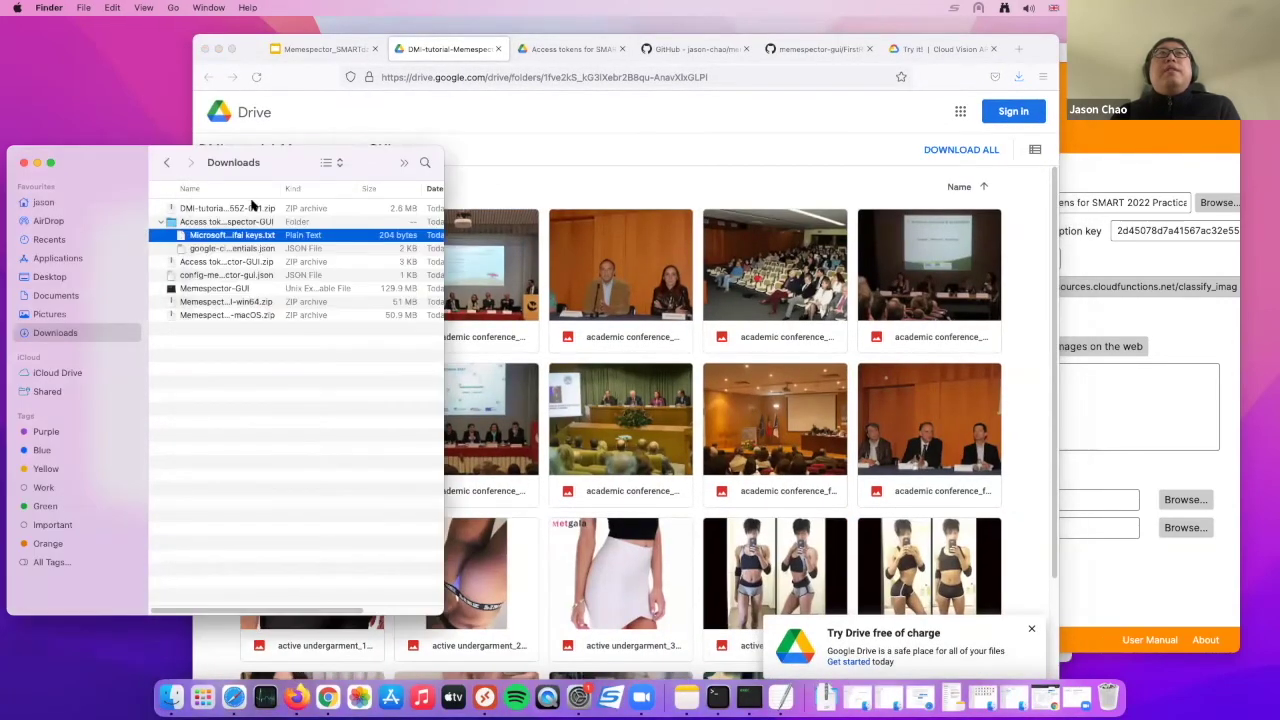
{"action": "key", "text": "super+o"}
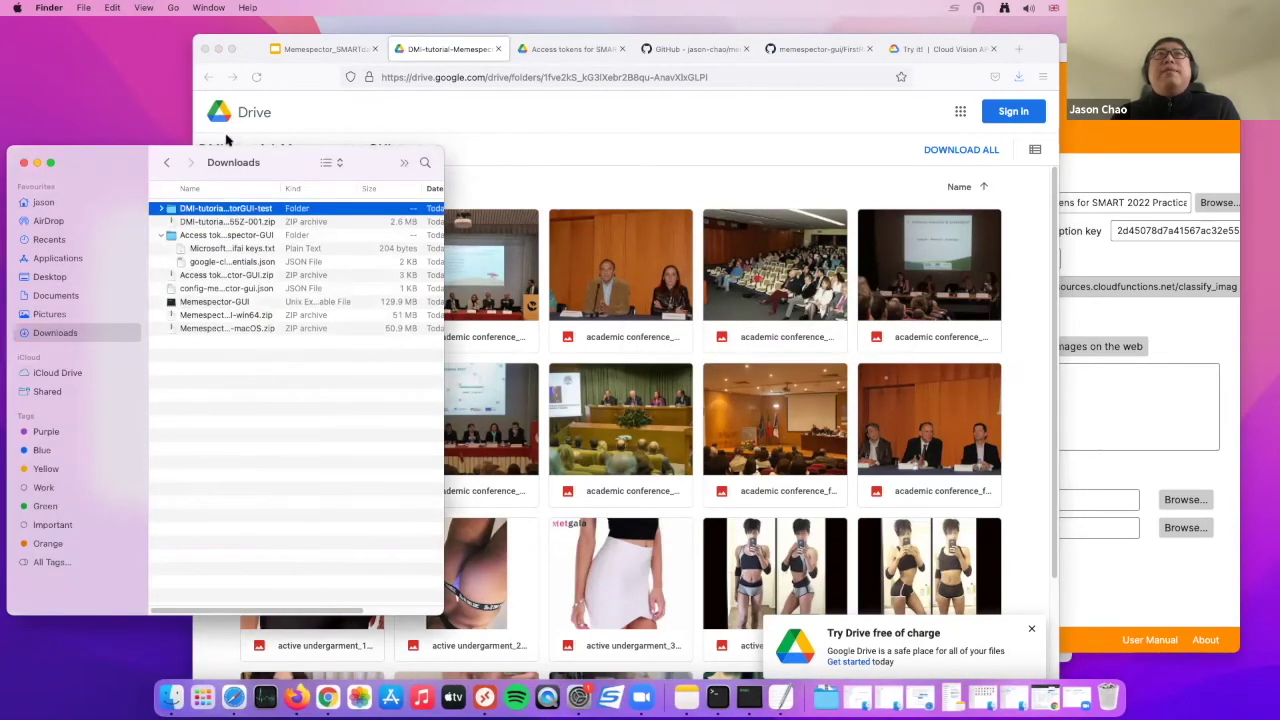
{"action": "left_click", "coordinate": [161, 208]}
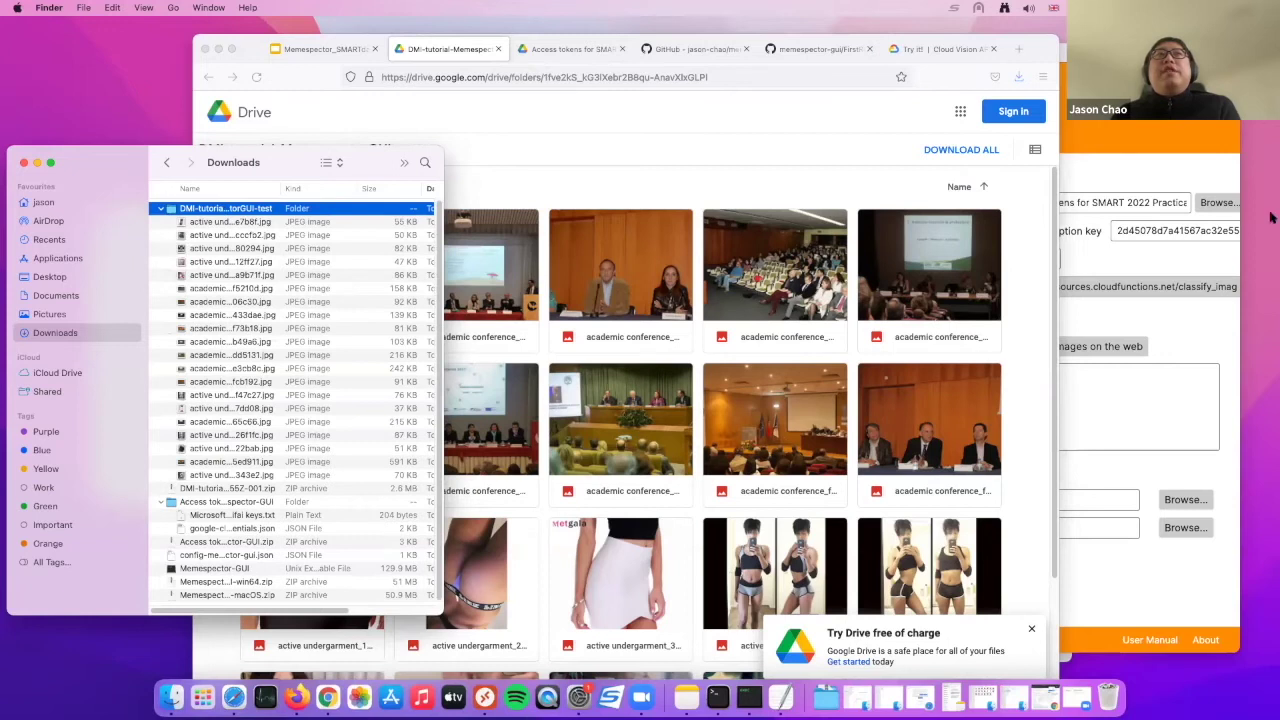
- Add four image files from DMI-tutorial-MemespectorGUI-test as image sources: academic conference b192.jpg and 5c66.jpg, active undergarment bab.jpg and f1fc.jpg
{"action": "left_click", "coordinate": [1136, 176]}
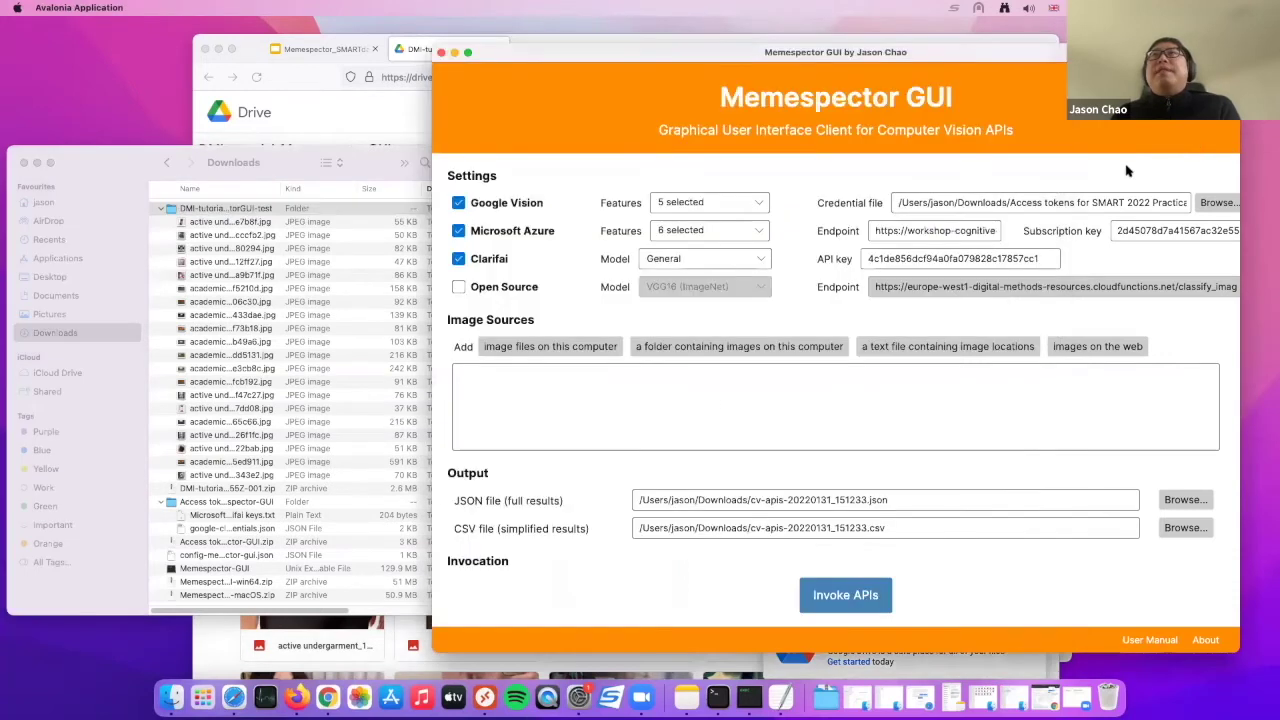
{"action": "left_click", "coordinate": [575, 357]}
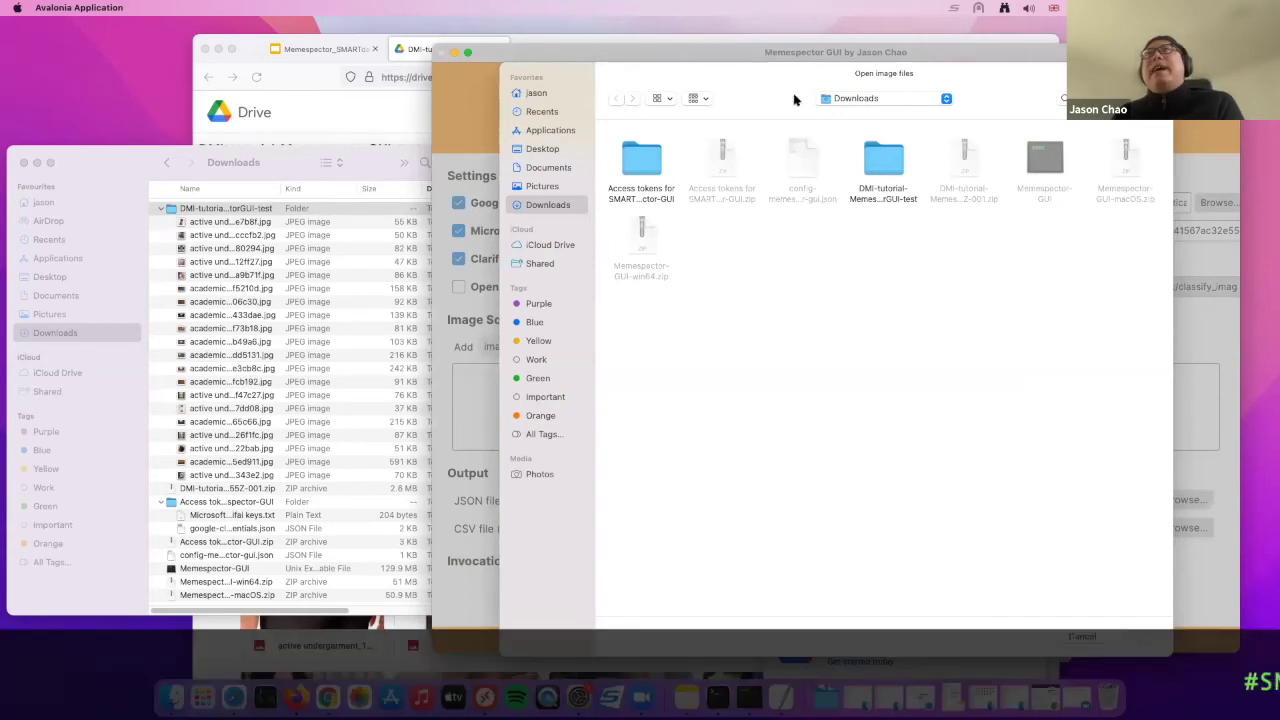
{"action": "left_click", "coordinate": [900, 160]}
{"action": "double_click", "coordinate": [900, 160]}
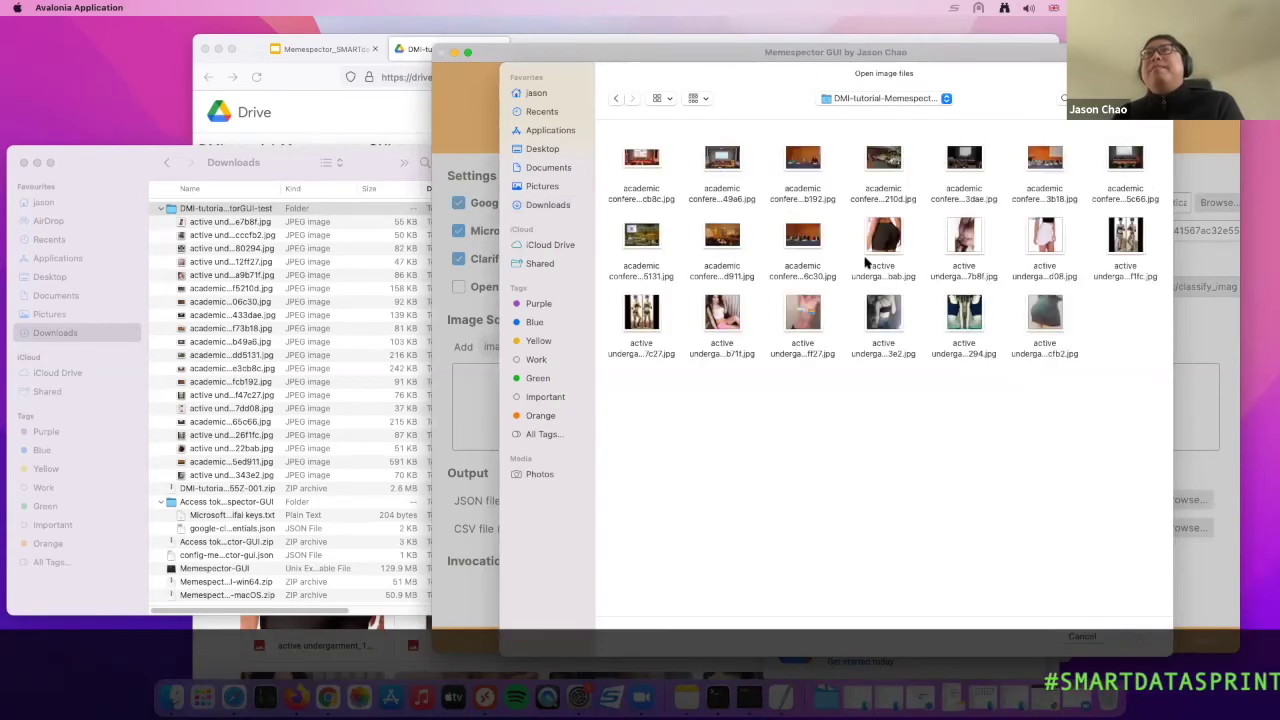
{"action": "left_click", "coordinate": [886, 238]}
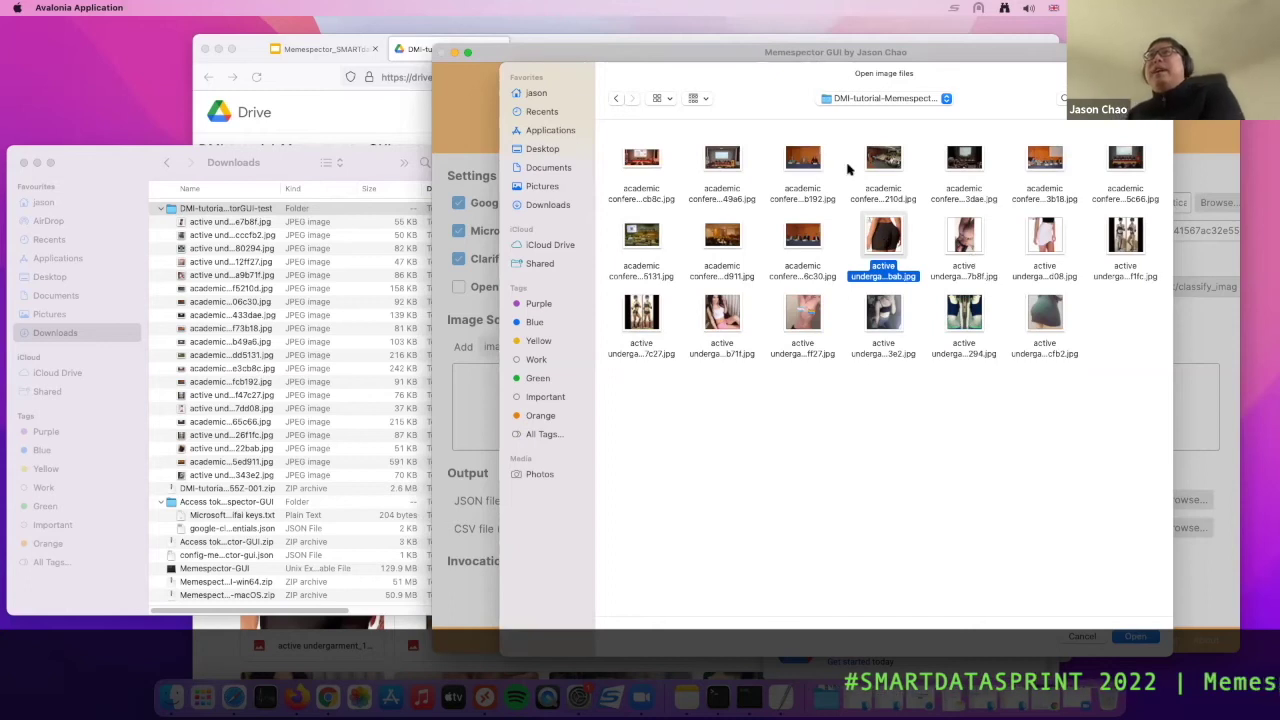
{"action": "left_click", "coordinate": [806, 160], "text": "super"}
{"action": "left_click", "coordinate": [1125, 236], "text": "super"}
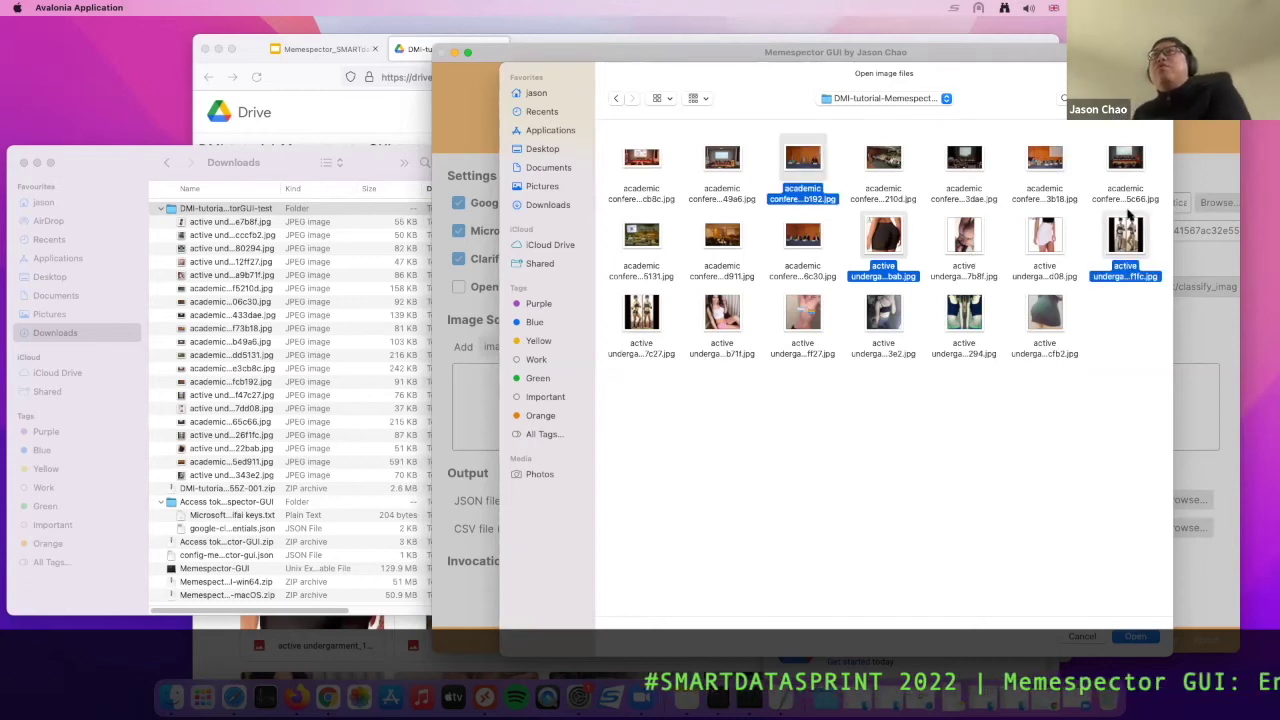
{"action": "left_click", "coordinate": [1125, 158], "text": "super"}
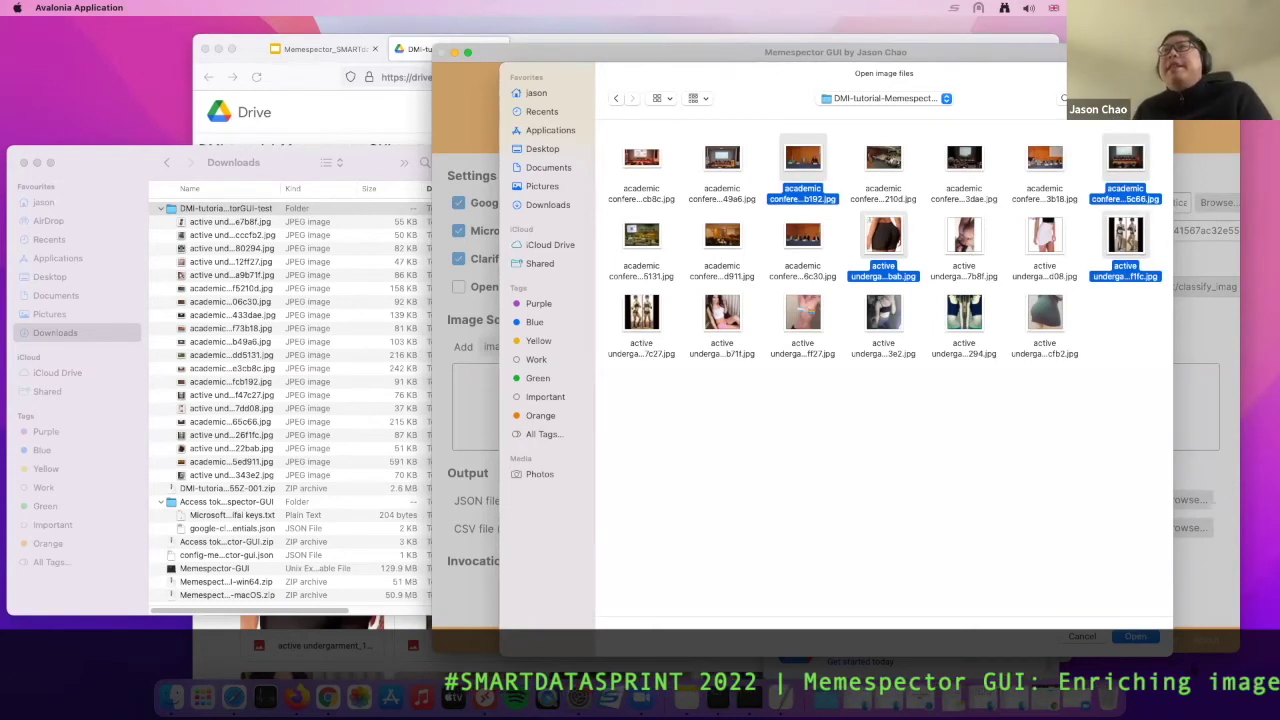
{"action": "left_click", "coordinate": [1133, 637]}
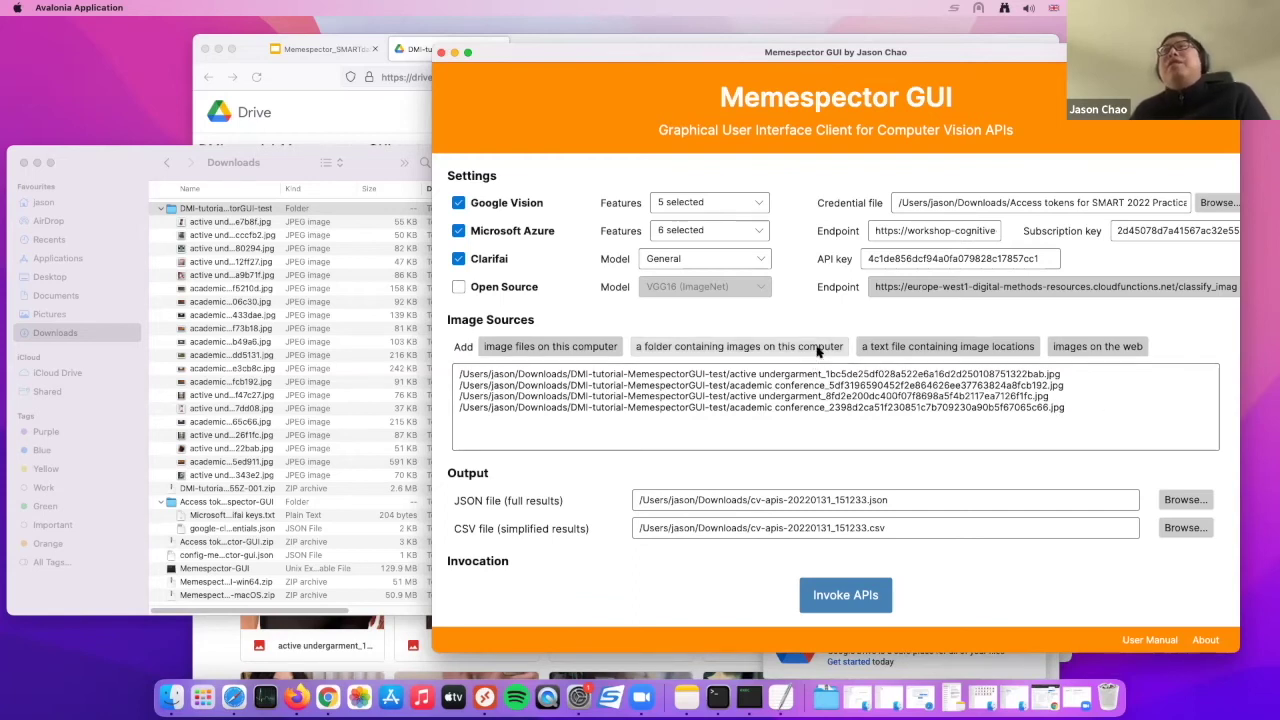
- Add the whole DMI-tutorial-MemespectorGUI-test folder to the image sources and highlight its path in the list
{"action": "left_click", "coordinate": [667, 355]}
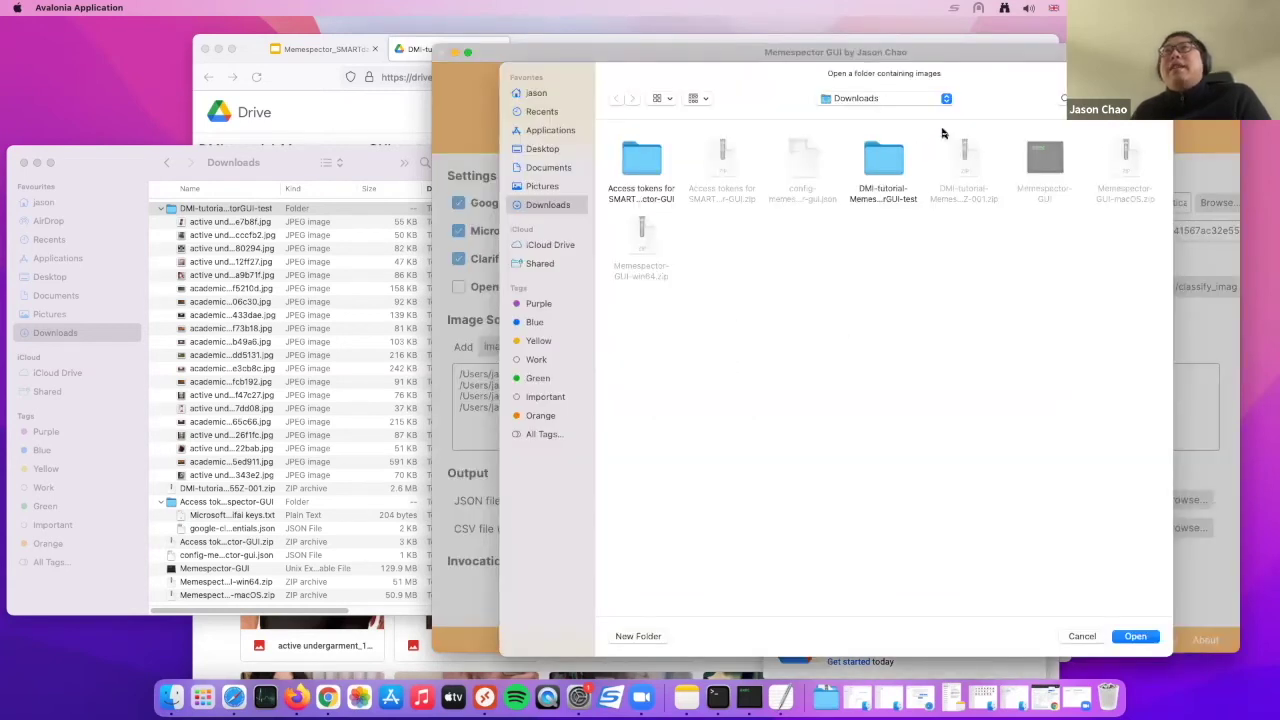
{"action": "left_click", "coordinate": [883, 172]}
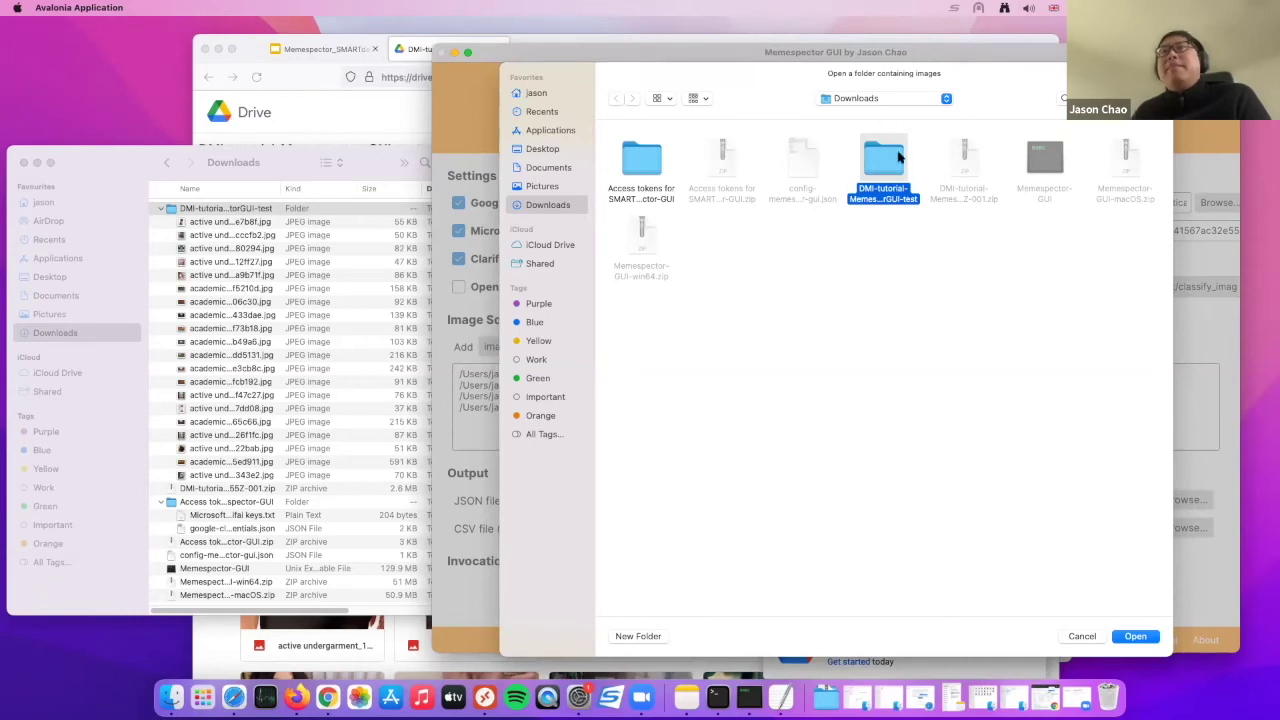
{"action": "left_click", "coordinate": [1133, 637]}
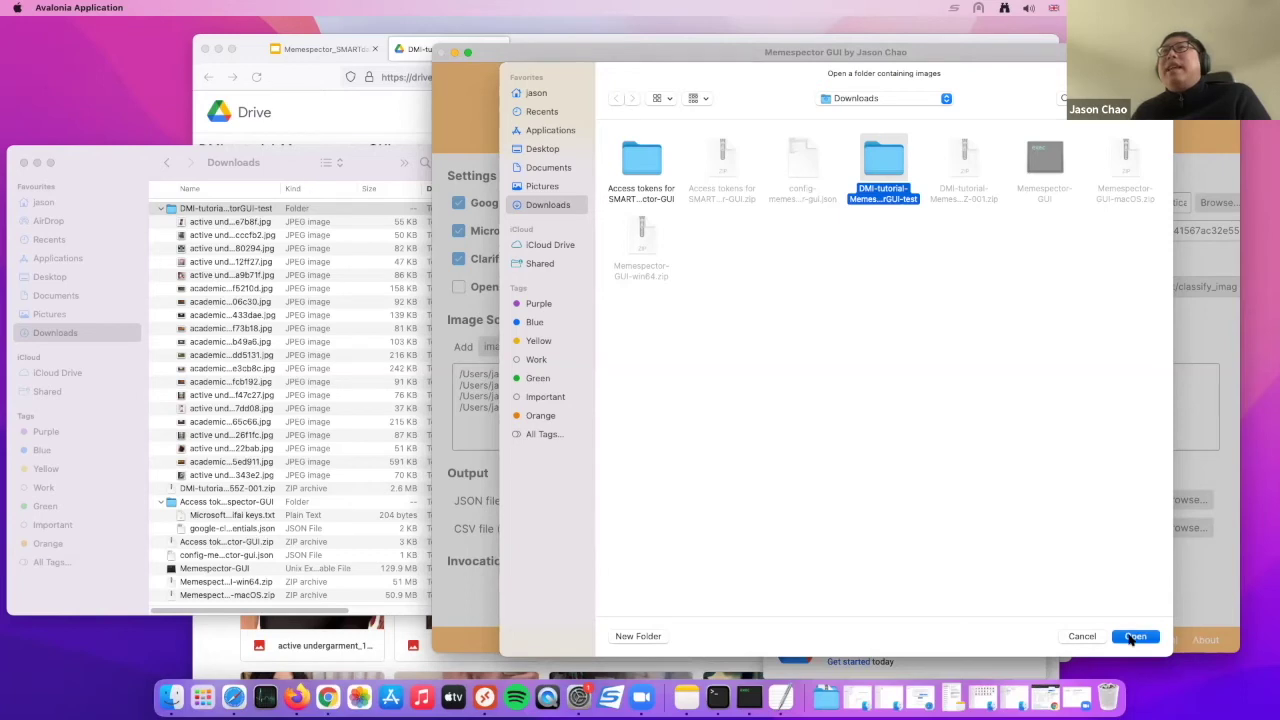
{"action": "left_click_drag", "start_coordinate": [747, 372], "coordinate": [455, 374]}
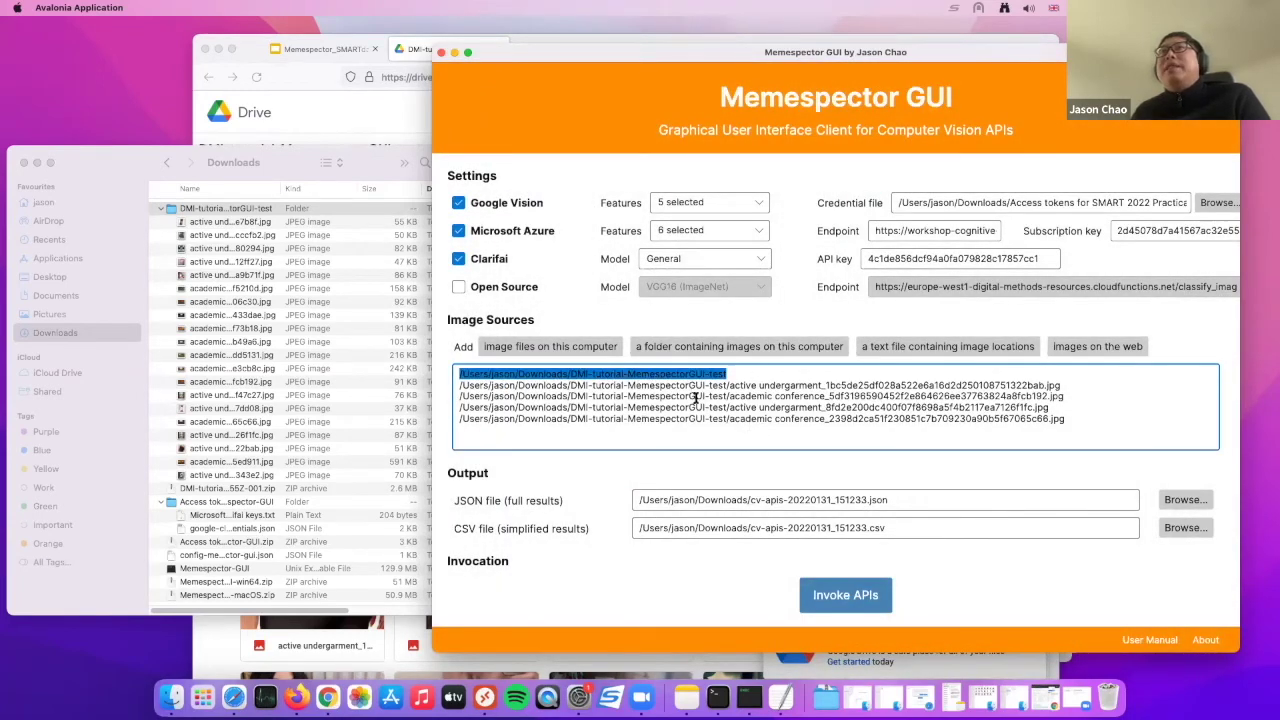
{"action": "left_click", "coordinate": [728, 376]}
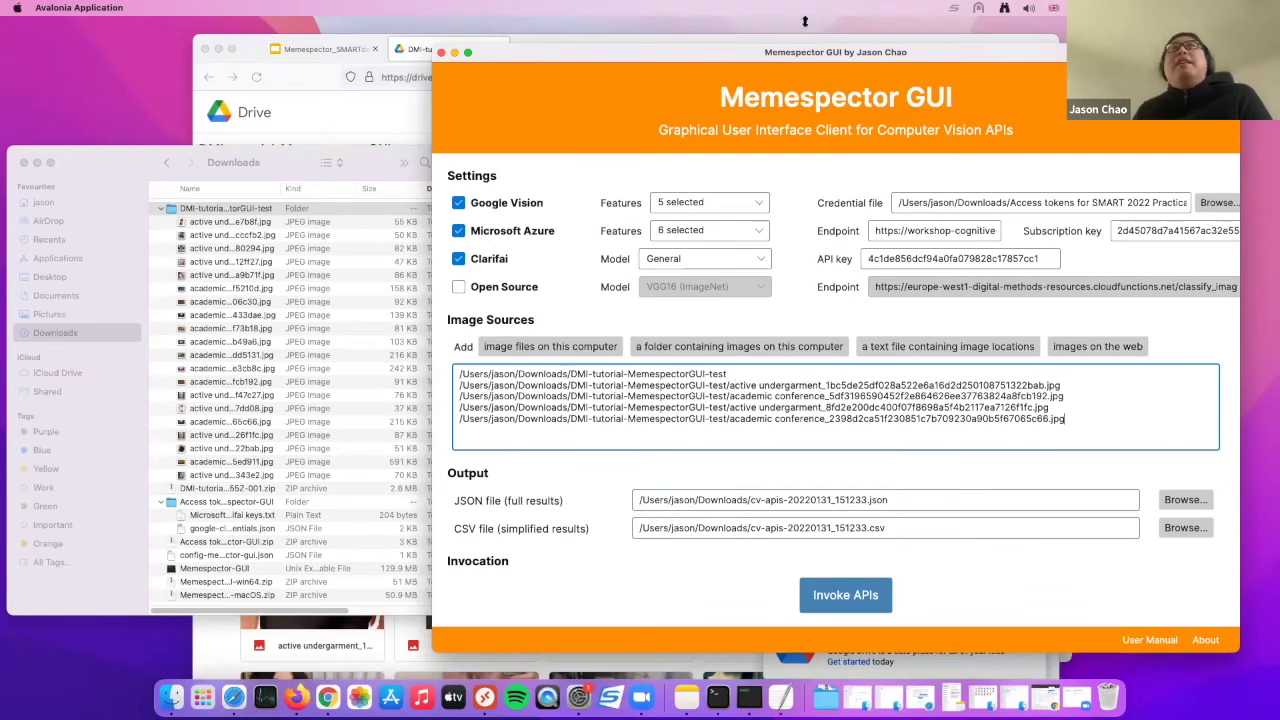
- Switch to Firefox and open the recommended BBC News article "Why Germany isn't sending weapons to Ukraine" in a new tab
{"action": "left_click", "coordinate": [737, 42]}
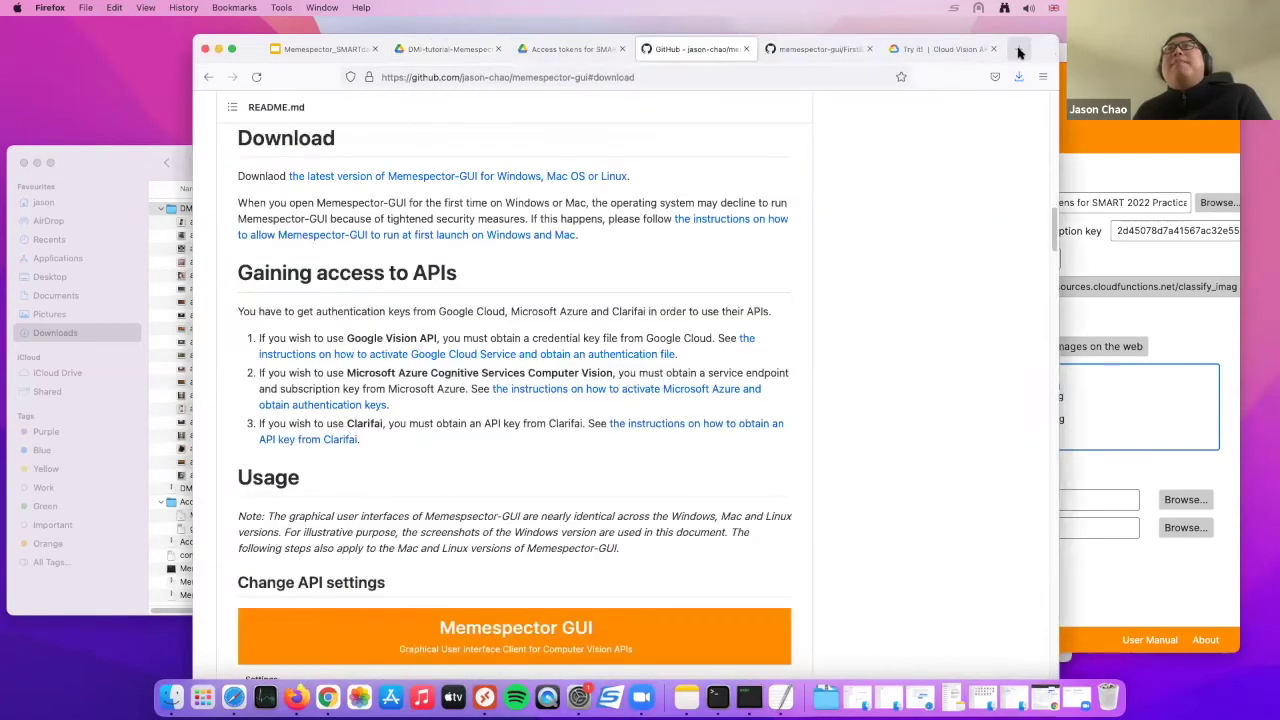
{"action": "key", "text": "super+t"}
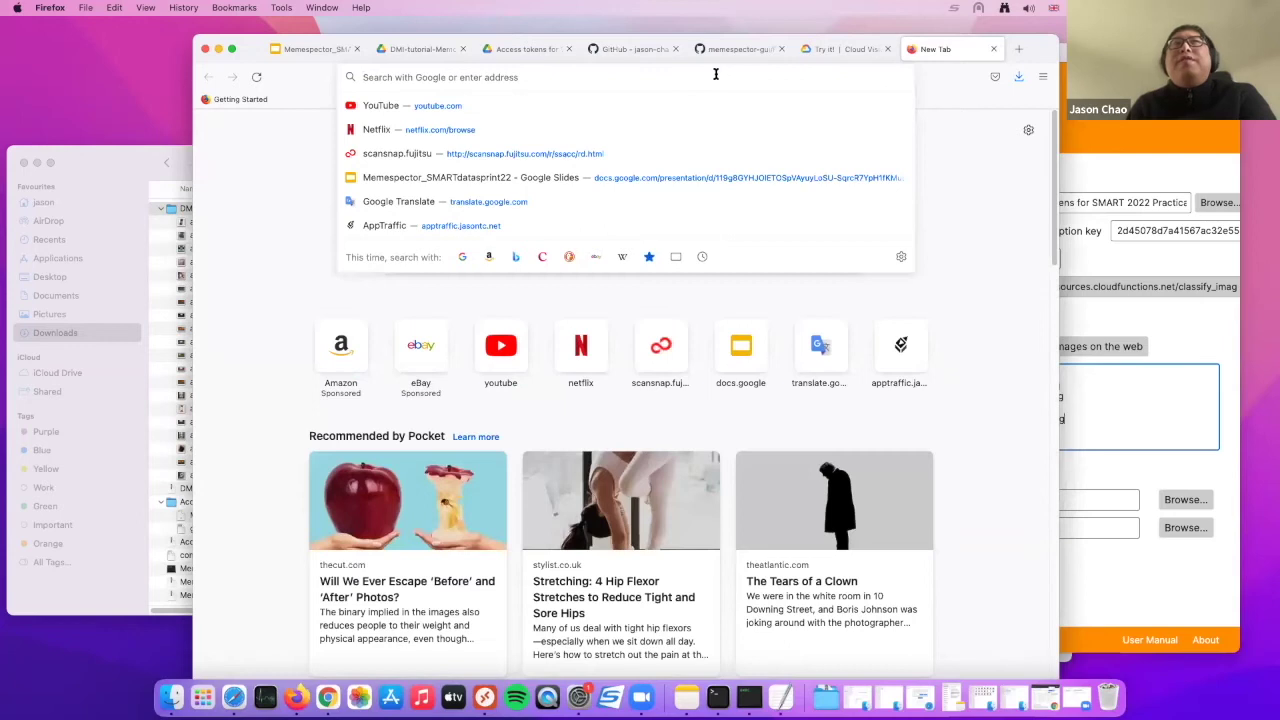
{"action": "type", "text": "goo"}
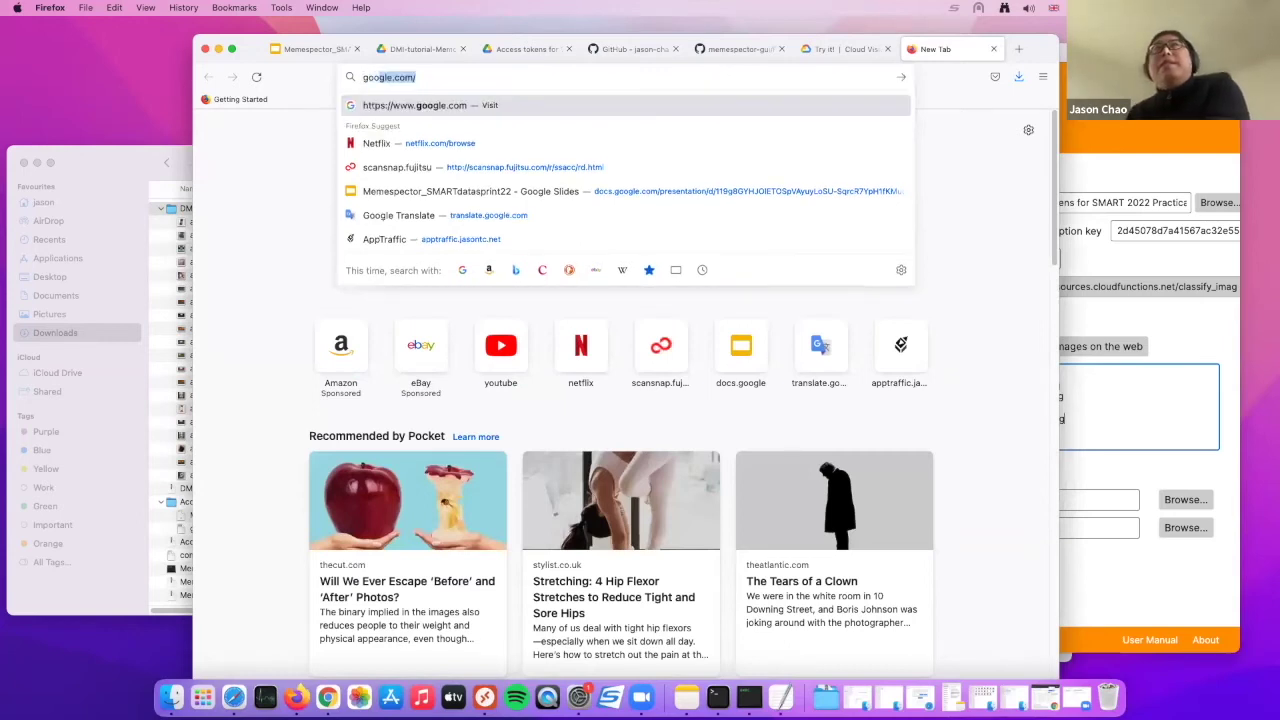
{"action": "type", "text": "gle image"}
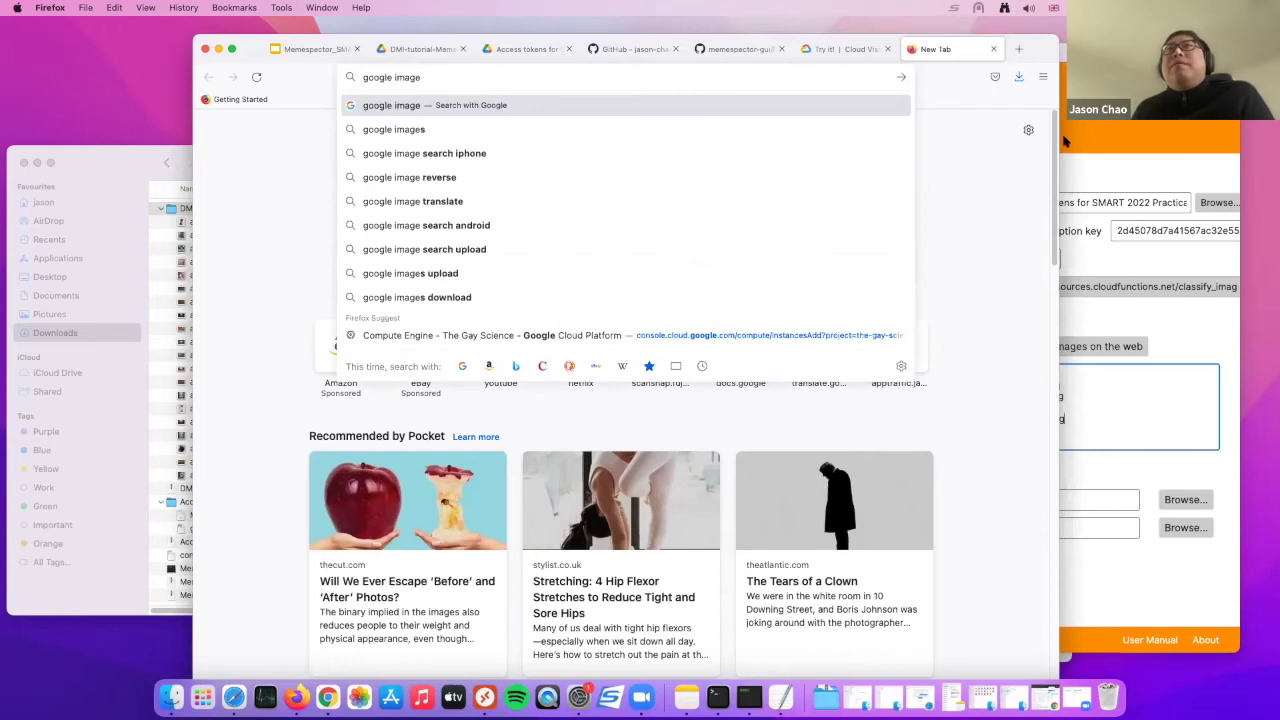
{"action": "left_click_drag", "start_coordinate": [1053, 150], "coordinate": [1053, 230]}
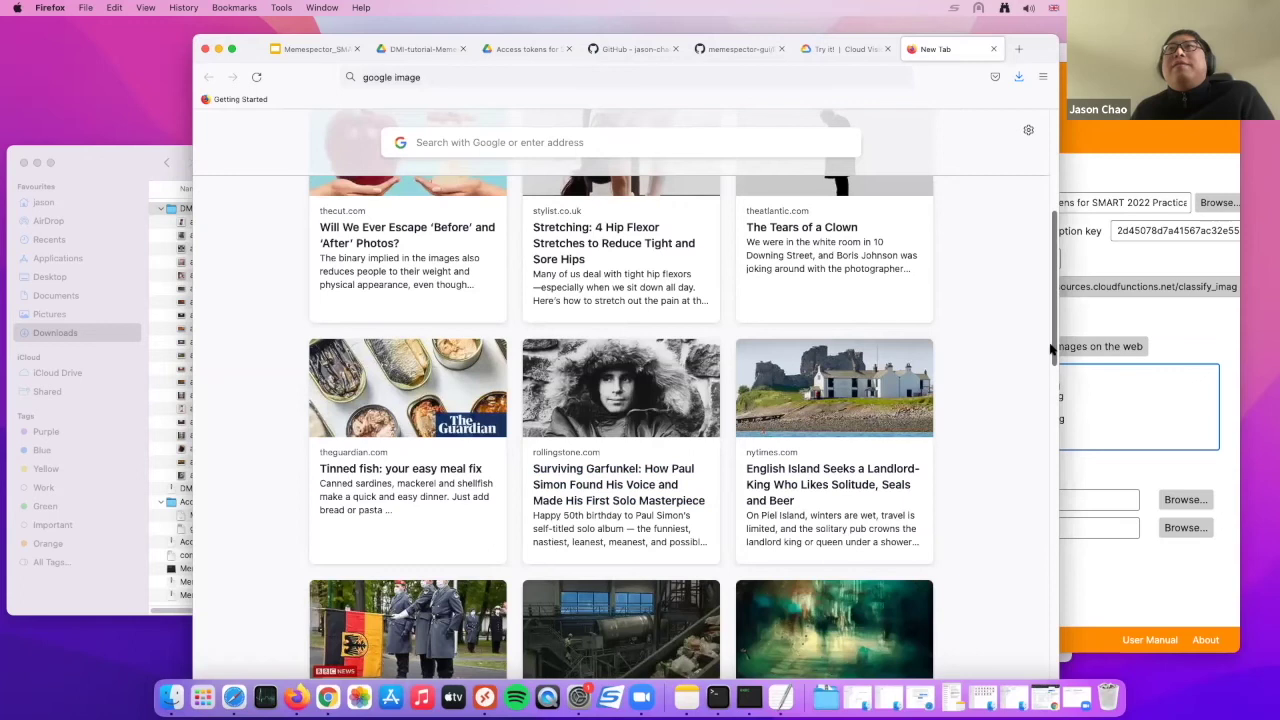
{"action": "left_click_drag", "start_coordinate": [1050, 345], "coordinate": [1050, 385]}
{"action": "left_click", "coordinate": [424, 461]}
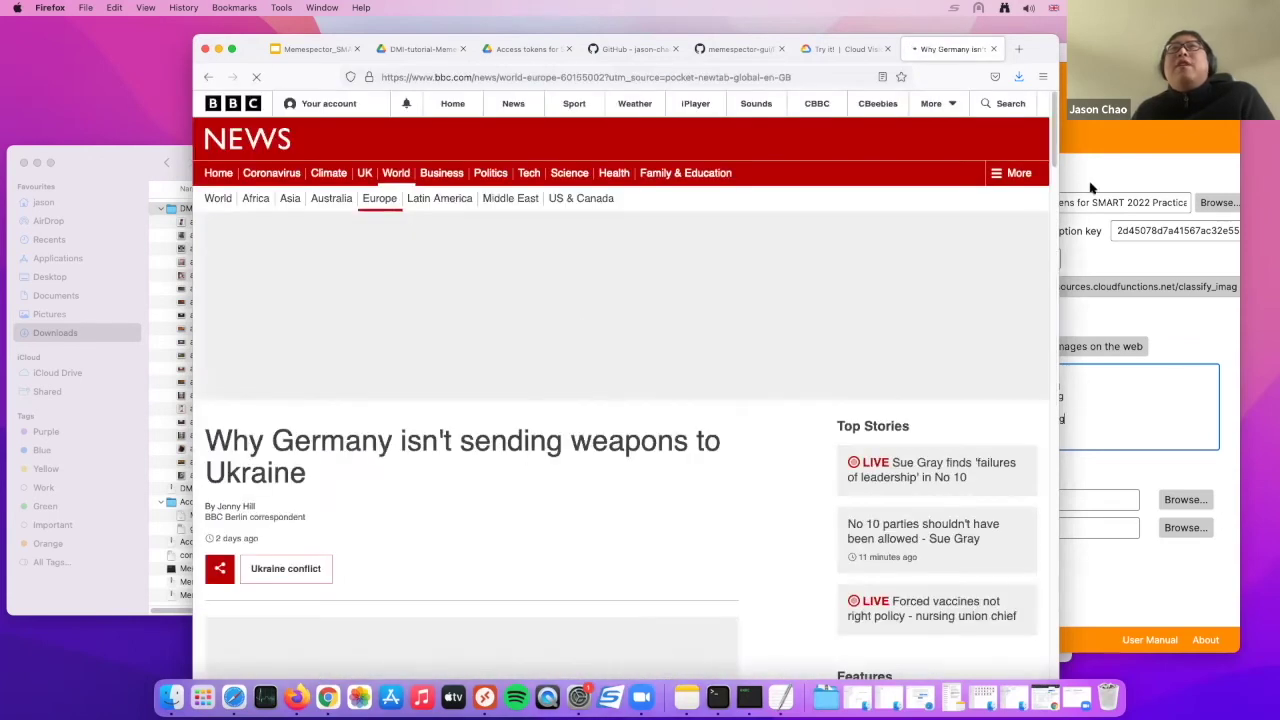
- Copy the image link of the article's Getty Images photo of Soviet forces advancing on Seelow Heights
{"action": "left_click_drag", "start_coordinate": [1051, 171], "coordinate": [1050, 238]}
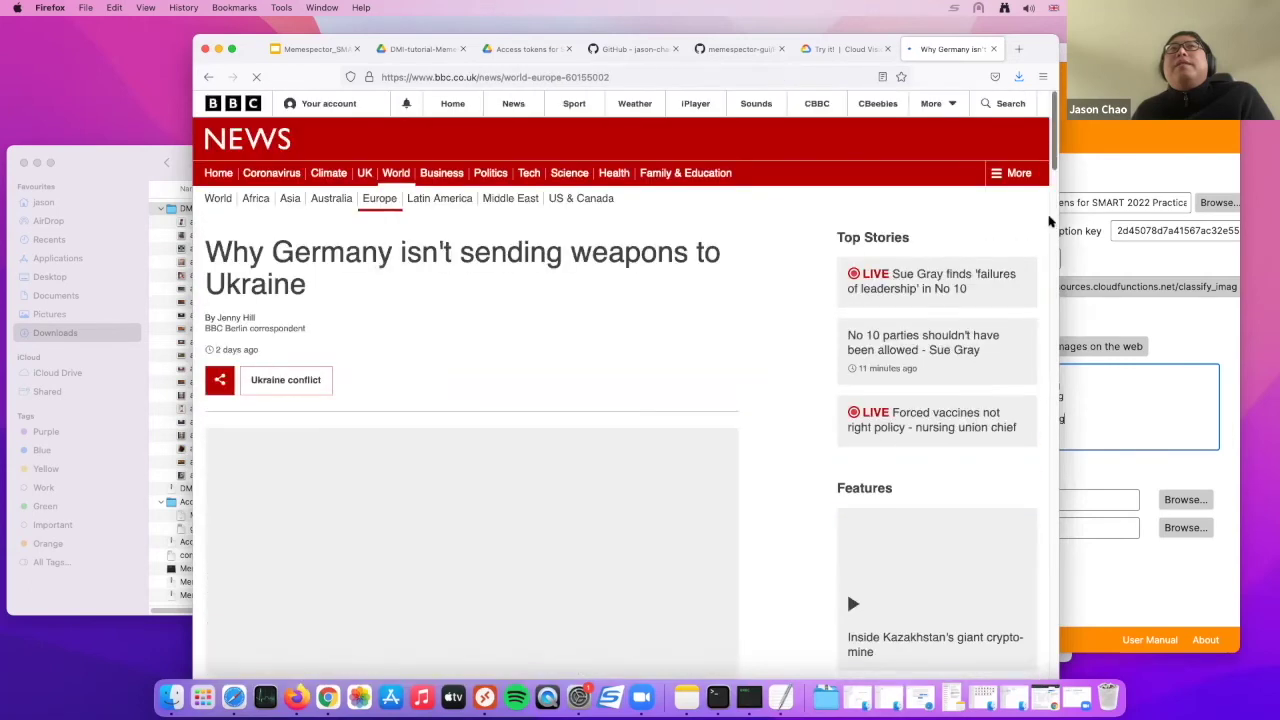
{"action": "left_click_drag", "start_coordinate": [1054, 162], "coordinate": [1050, 205]}
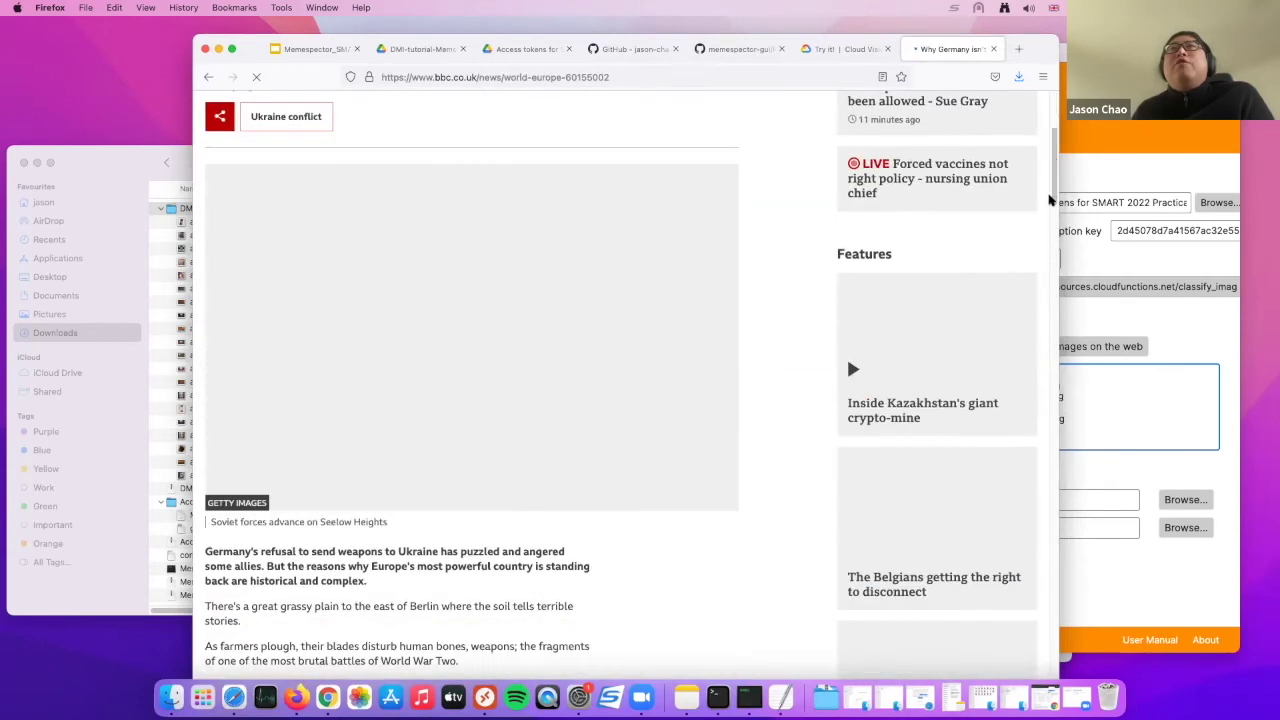
{"action": "scroll", "coordinate": [846, 339], "scroll_direction": "down", "scroll_amount": 5}
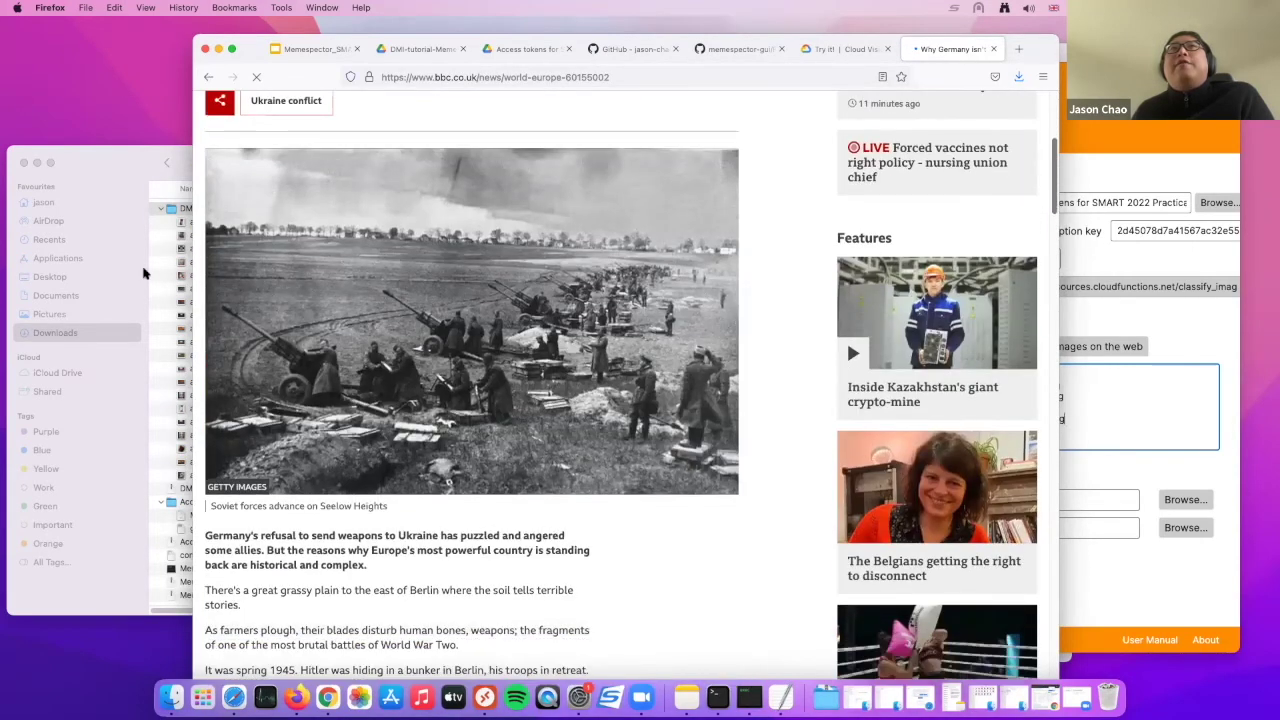
{"action": "right_click", "coordinate": [140, 272]}
{"action": "right_click", "coordinate": [298, 236]}
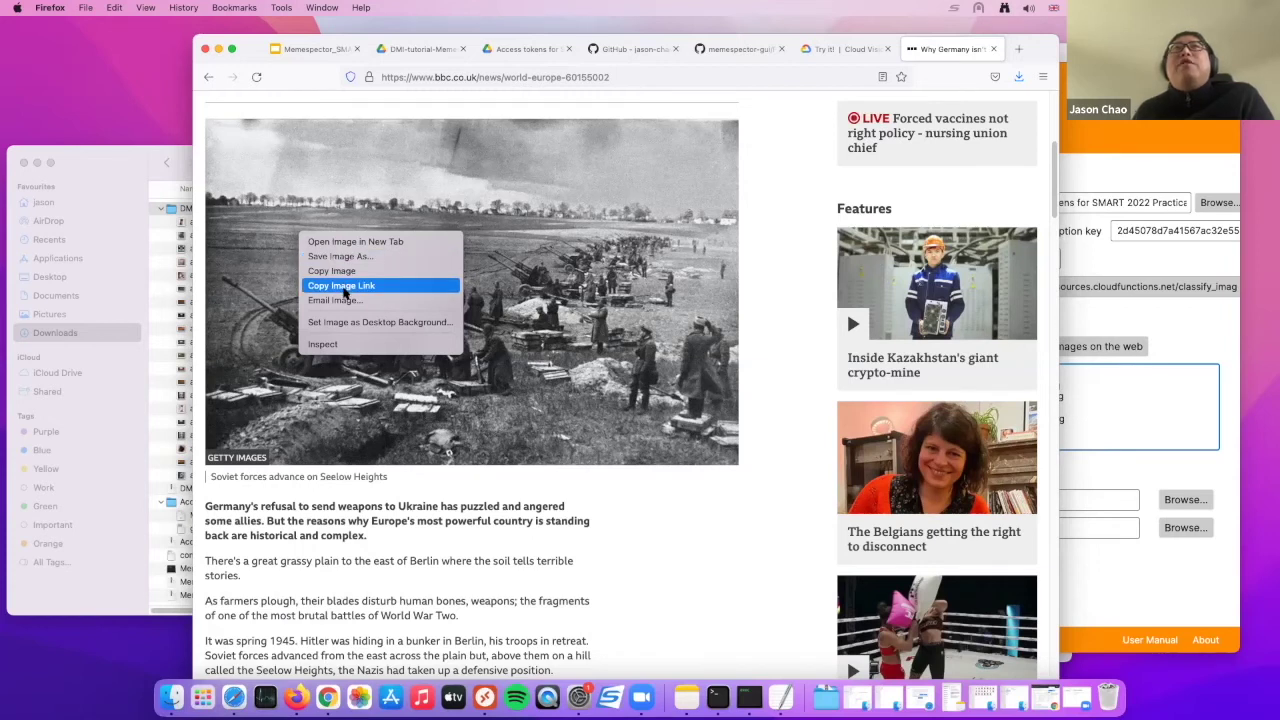
{"action": "left_click", "coordinate": [347, 288]}
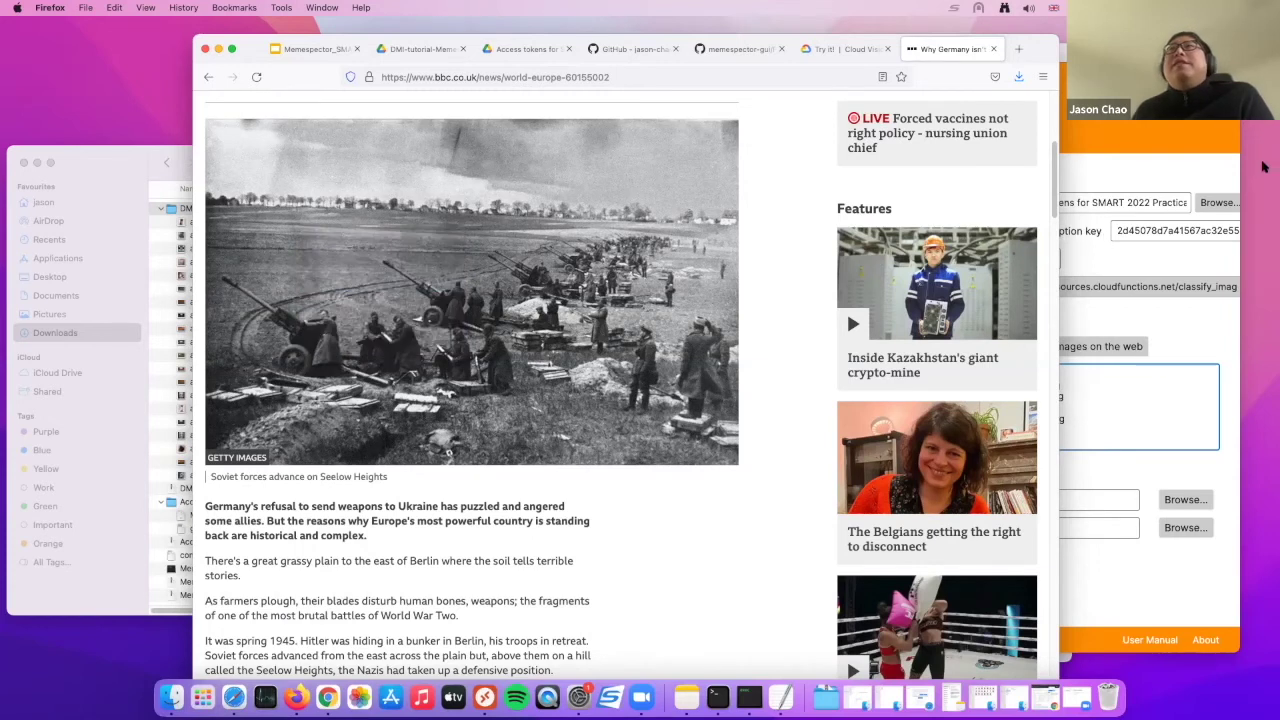
- Switch to Memespector GUI and paste the copied image link on a new line at the end of the image sources
{"action": "left_click", "coordinate": [1187, 167]}
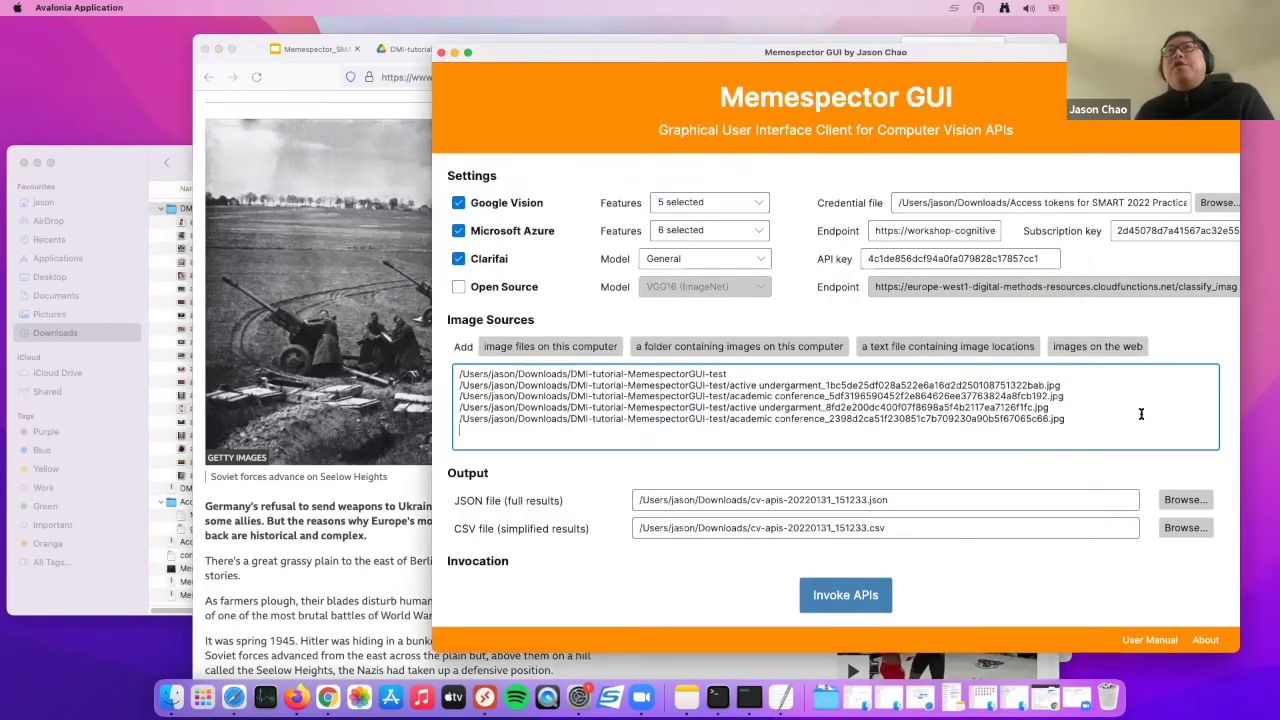
{"action": "right_click", "coordinate": [529, 431]}
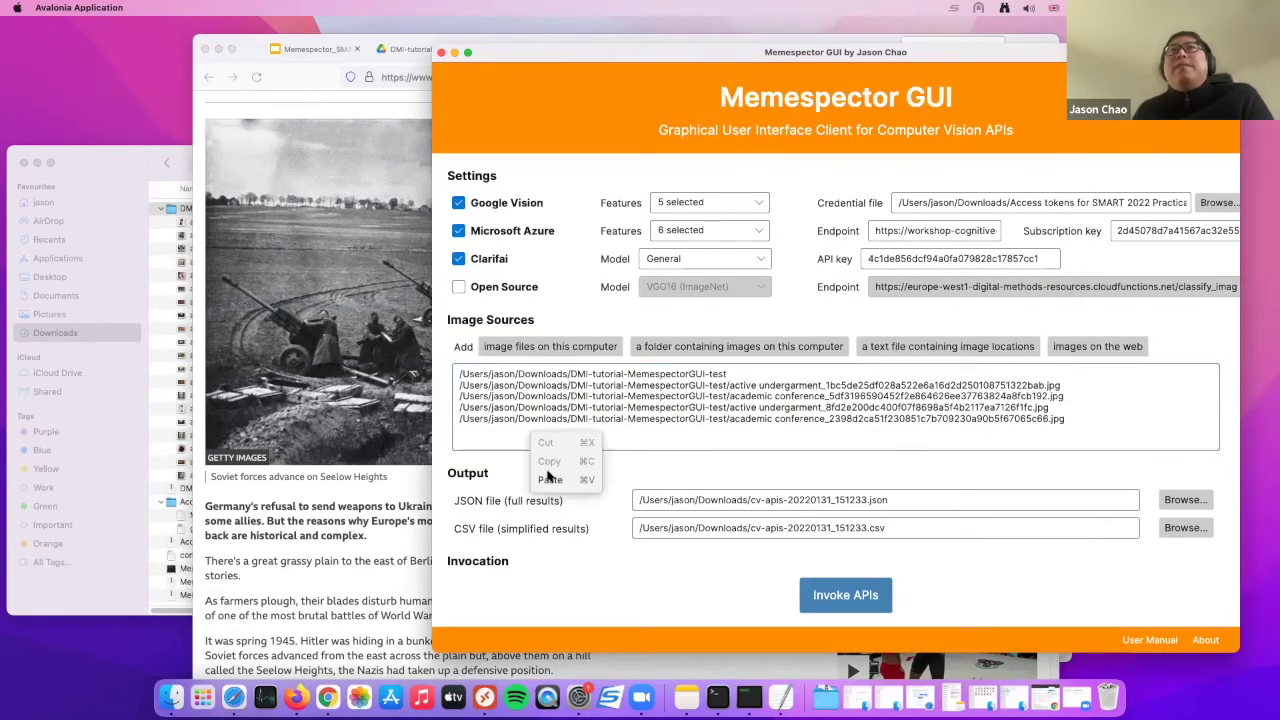
{"action": "left_click", "coordinate": [550, 480]}
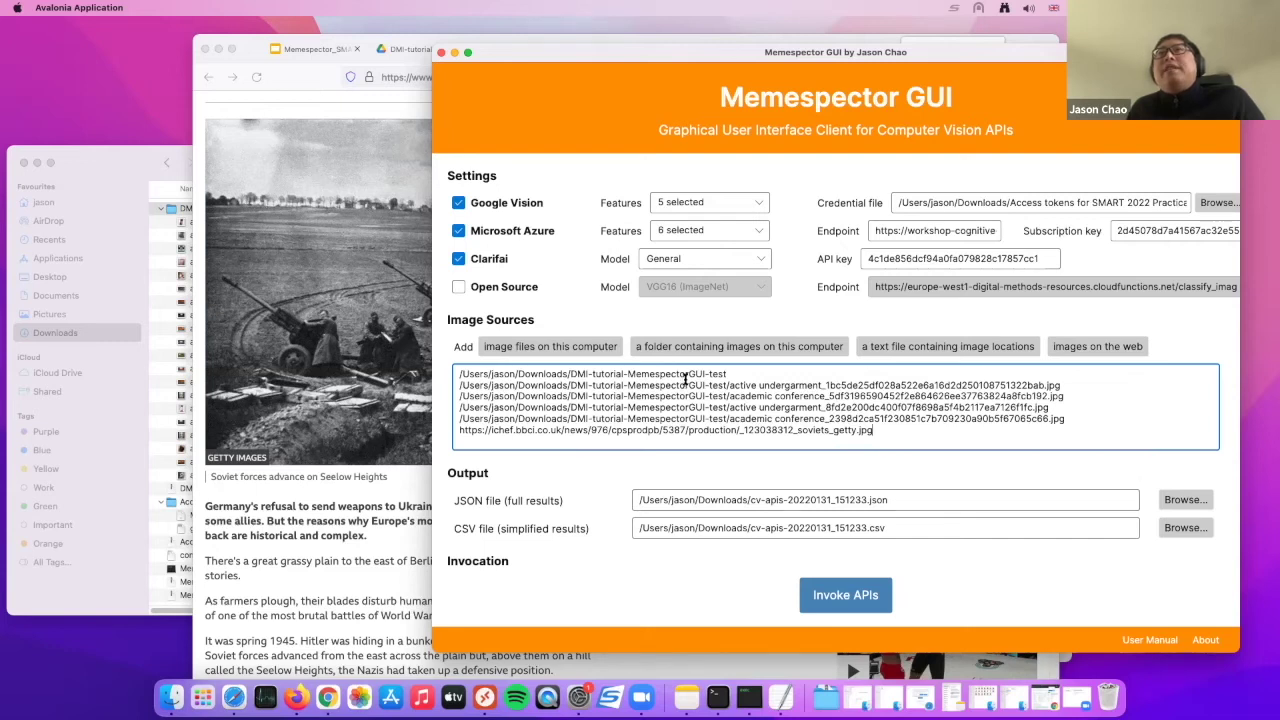
- Examine the folder, local file and web image entries in the image sources, including the web link's https prefix
{"action": "left_click_drag", "start_coordinate": [517, 378], "coordinate": [680, 386]}
{"action": "left_click", "coordinate": [724, 377]}
{"action": "left_click", "coordinate": [752, 418]}
{"action": "left_click", "coordinate": [680, 386]}
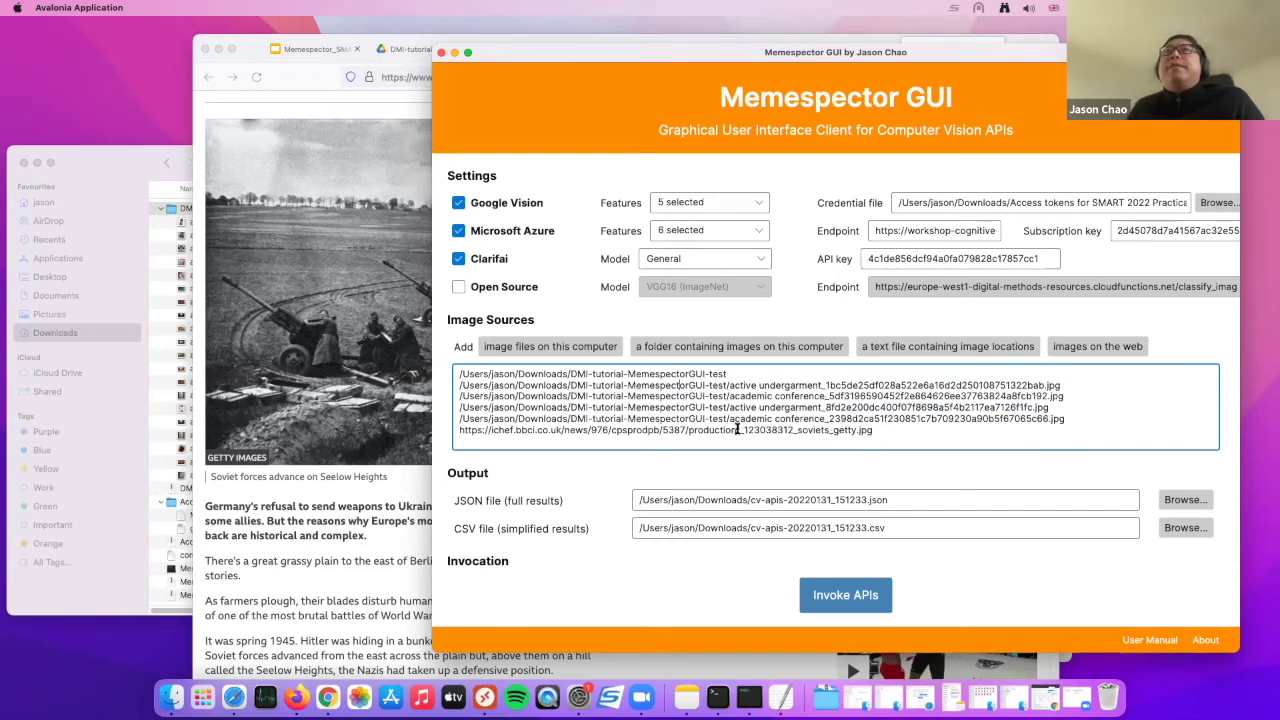
{"action": "left_click_drag", "start_coordinate": [491, 433], "coordinate": [468, 433]}
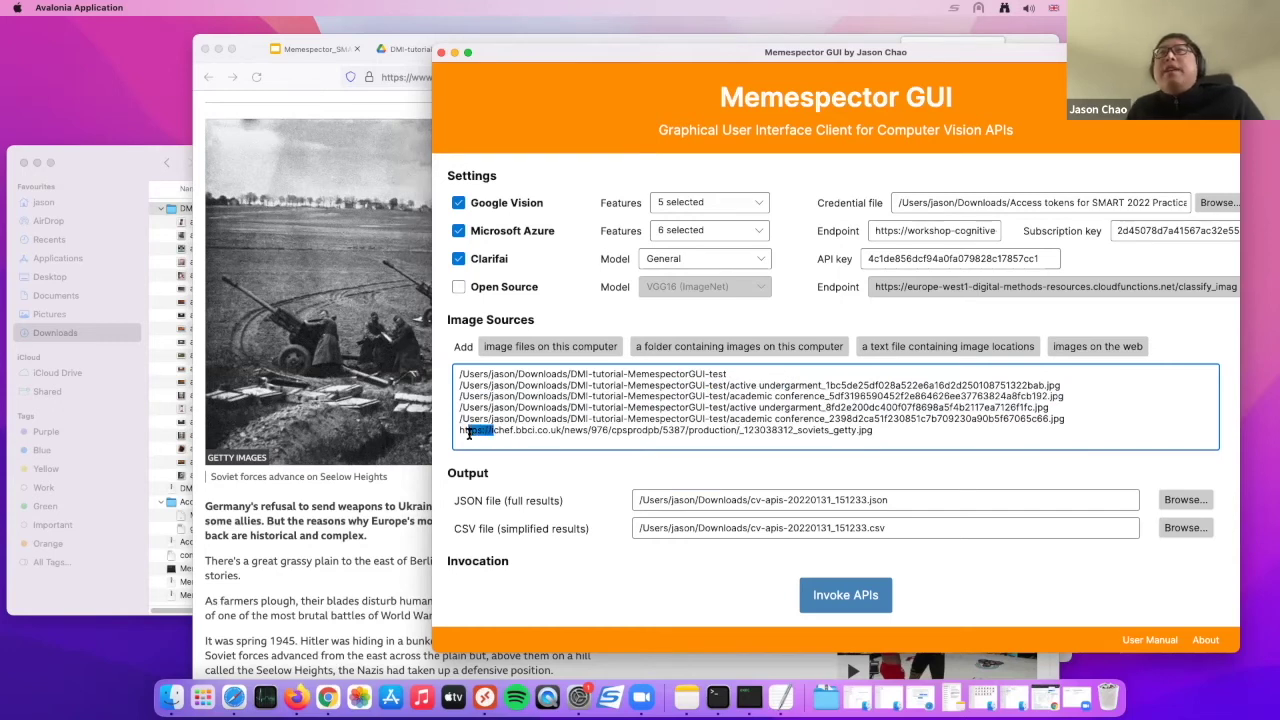
{"action": "left_click", "coordinate": [567, 430]}
- Replace the cv-apis prefix in the JSON output file name with smartpracticallab
{"action": "left_click", "coordinate": [782, 501]}
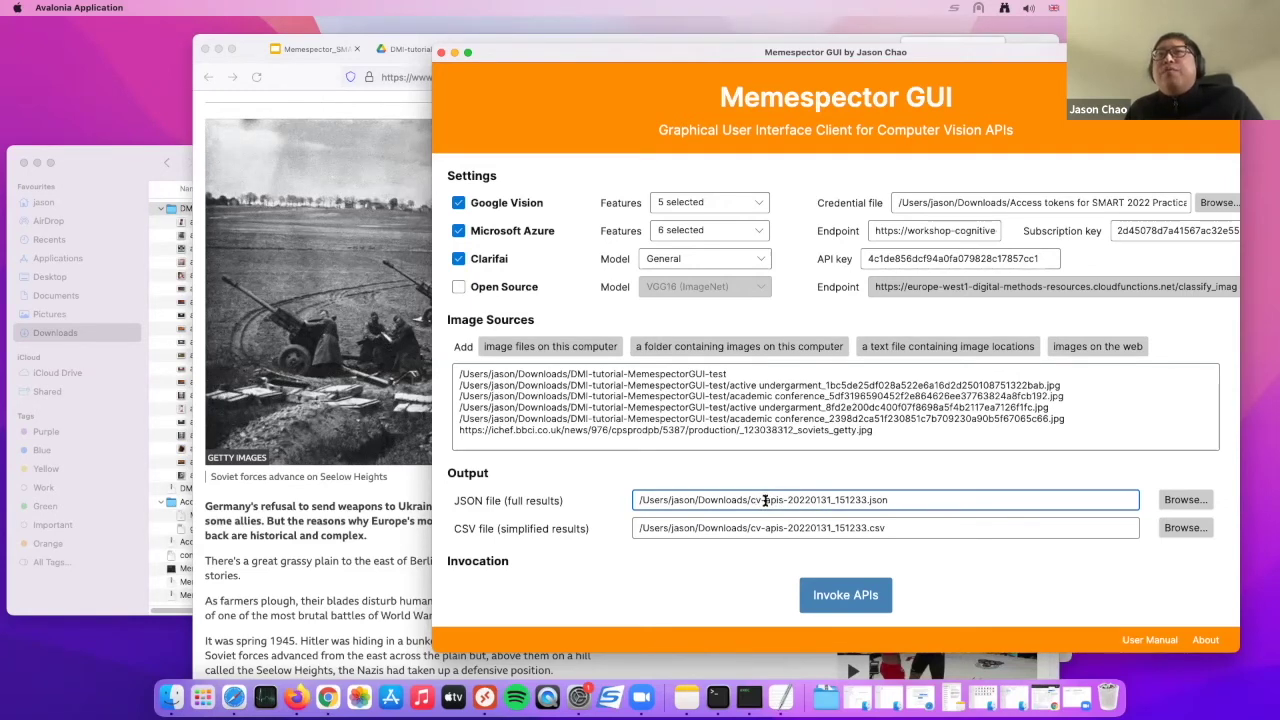
{"action": "left_click_drag", "start_coordinate": [766, 498], "coordinate": [796, 504]}
{"action": "left_click", "coordinate": [781, 503]}
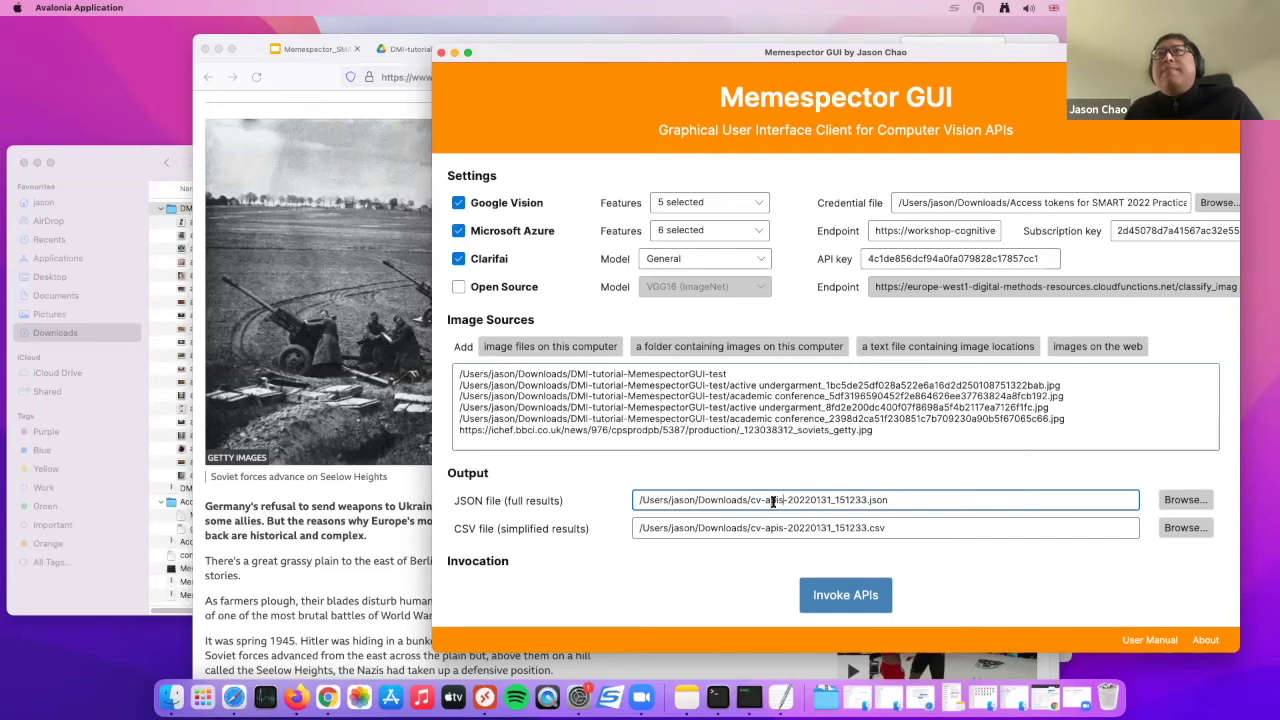
{"action": "left_click_drag", "start_coordinate": [783, 501], "coordinate": [750, 501]}
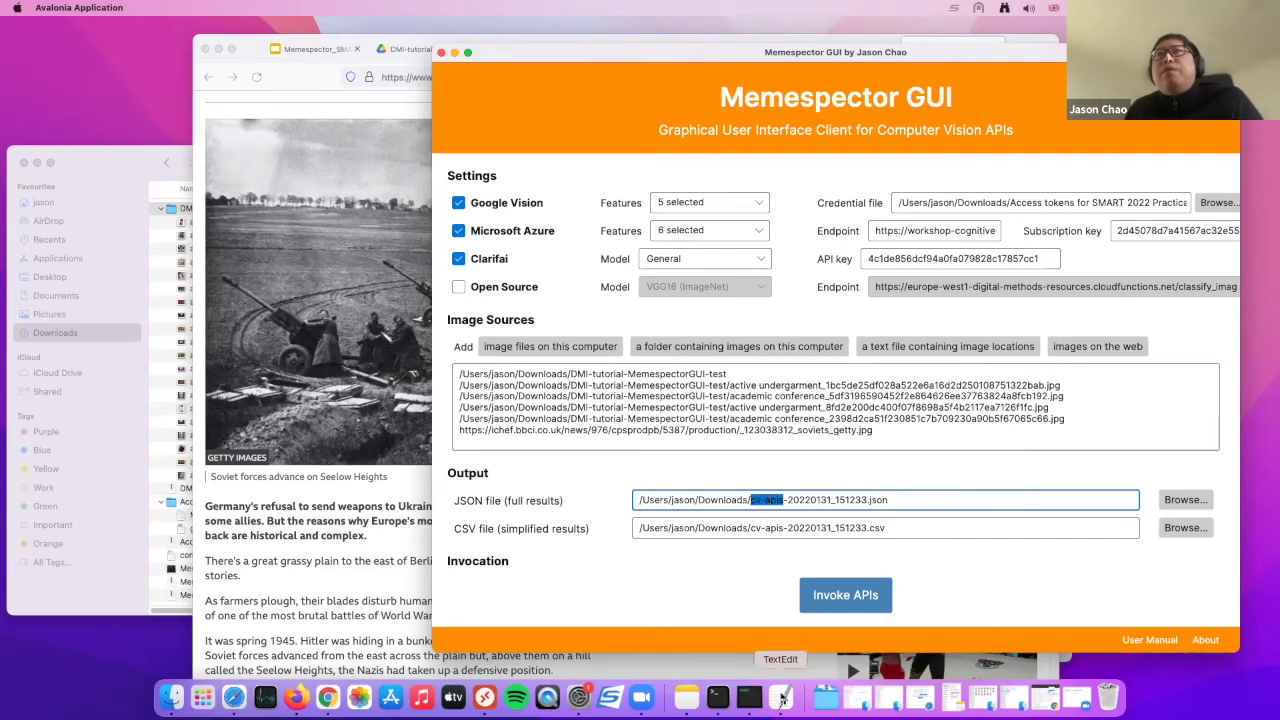
{"action": "type", "text": "smar"}
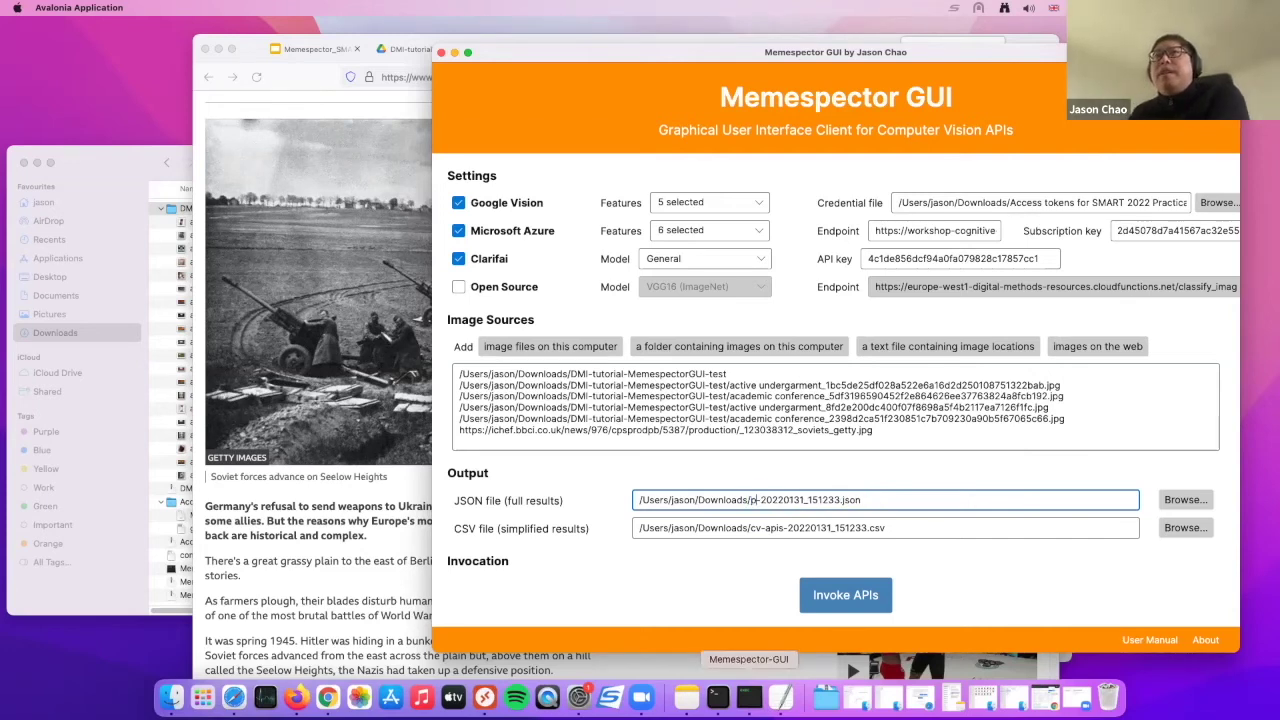
{"action": "type", "text": "tpracti"}
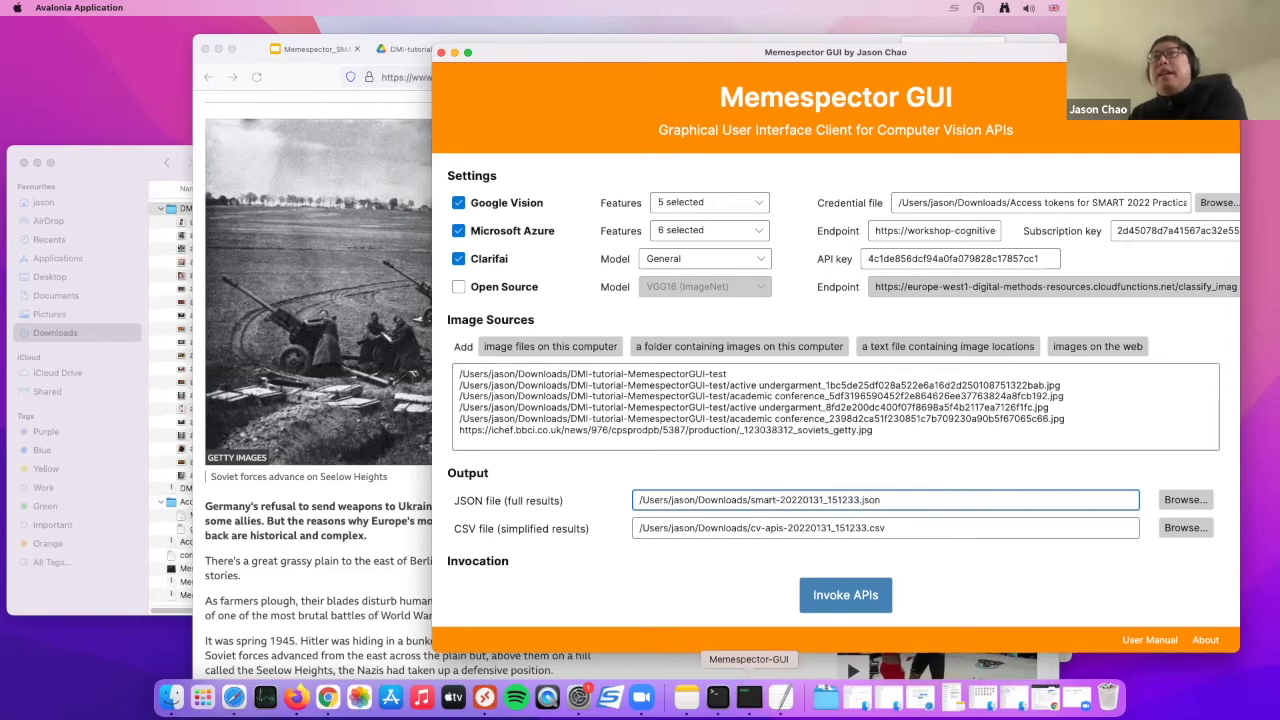
{"action": "type", "text": "callab"}
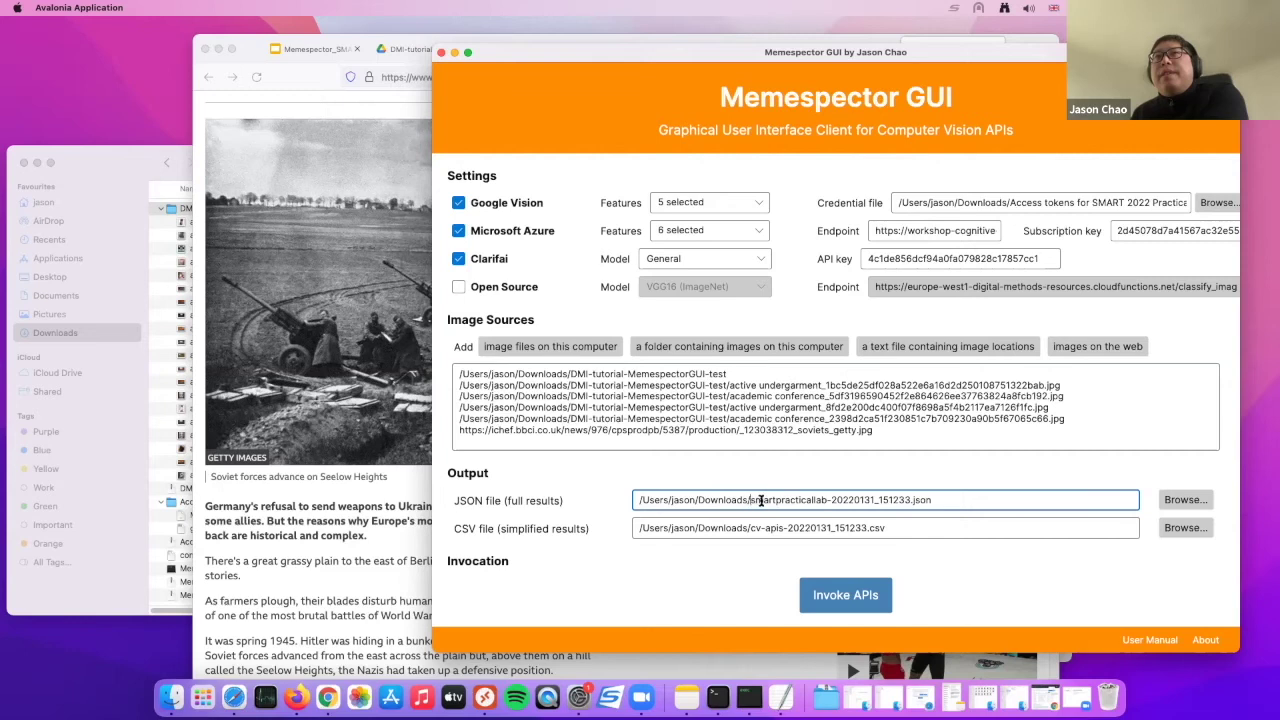
- Copy the smartpracticallab prefix from the JSON file name and paste it over cv-apis in the CSV output file name
{"action": "left_click_drag", "start_coordinate": [750, 500], "coordinate": [822, 502]}
{"action": "right_click", "coordinate": [822, 503]}
{"action": "left_click", "coordinate": [839, 530]}
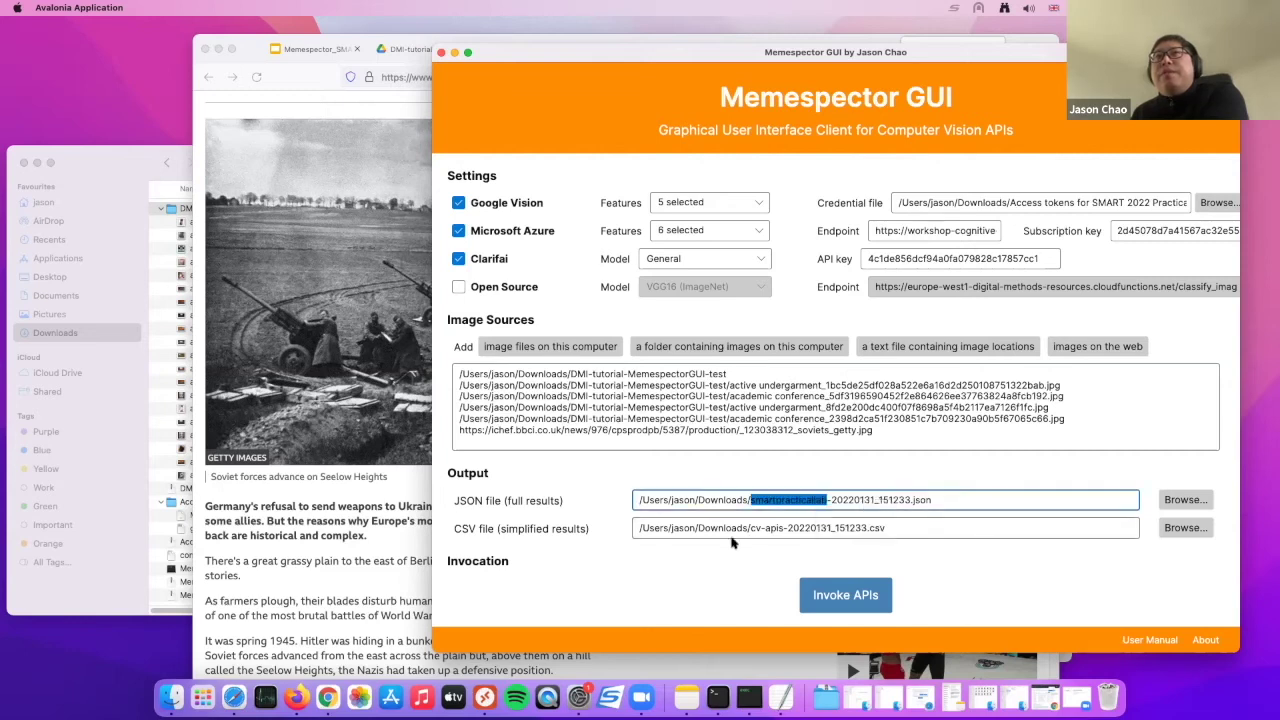
{"action": "left_click", "coordinate": [753, 527]}
{"action": "left_click_drag", "start_coordinate": [753, 527], "coordinate": [784, 528]}
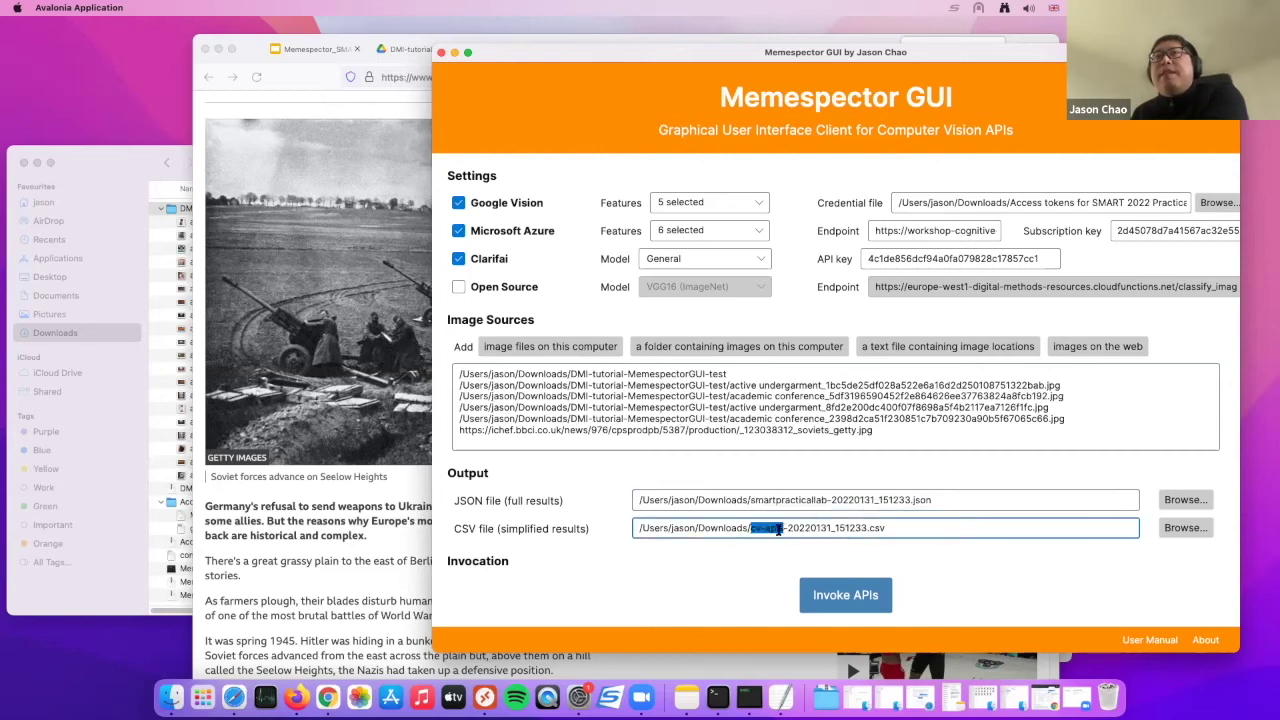
{"action": "right_click", "coordinate": [778, 531]}
{"action": "left_click", "coordinate": [810, 581]}
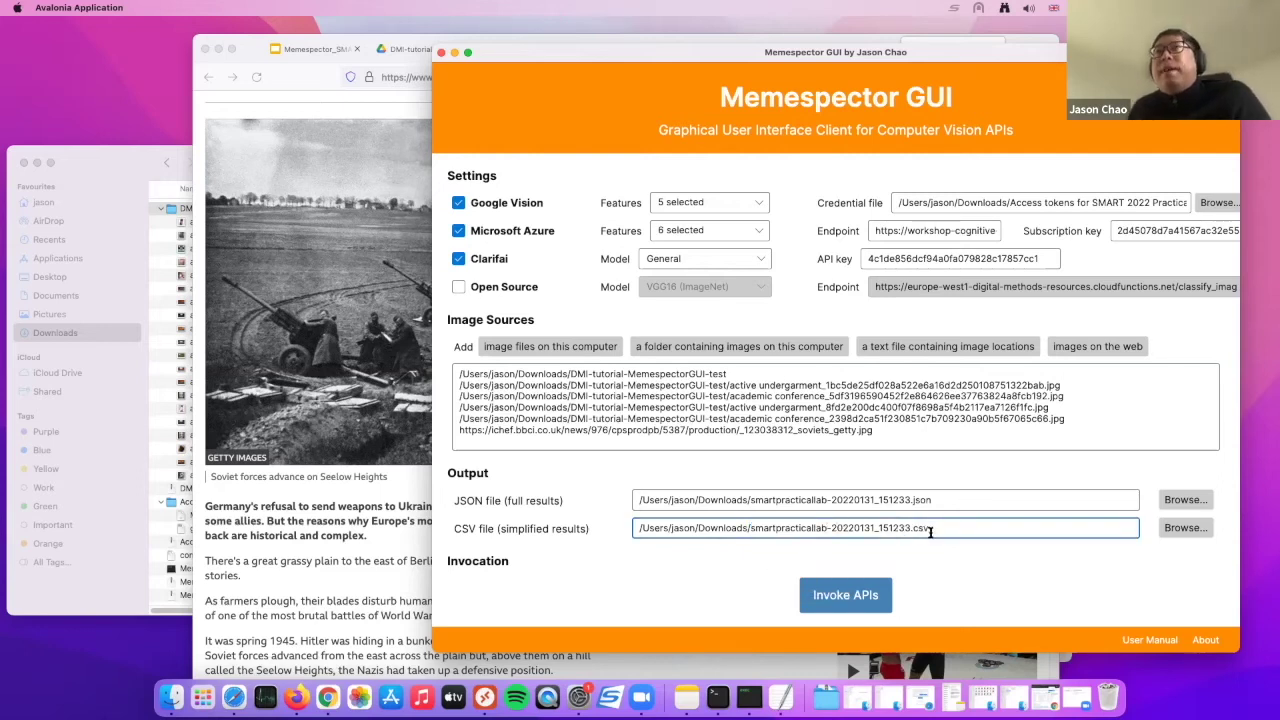
{"action": "left_click", "coordinate": [895, 499]}
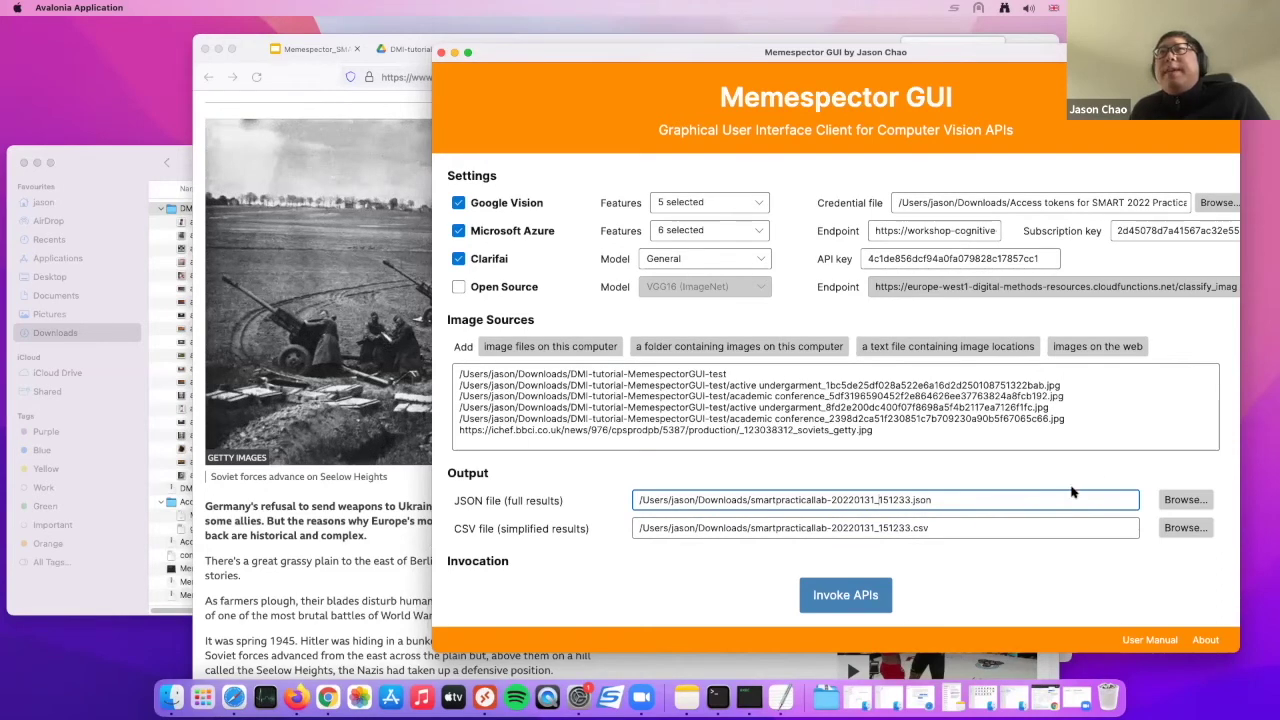
{"action": "left_click", "coordinate": [961, 528]}
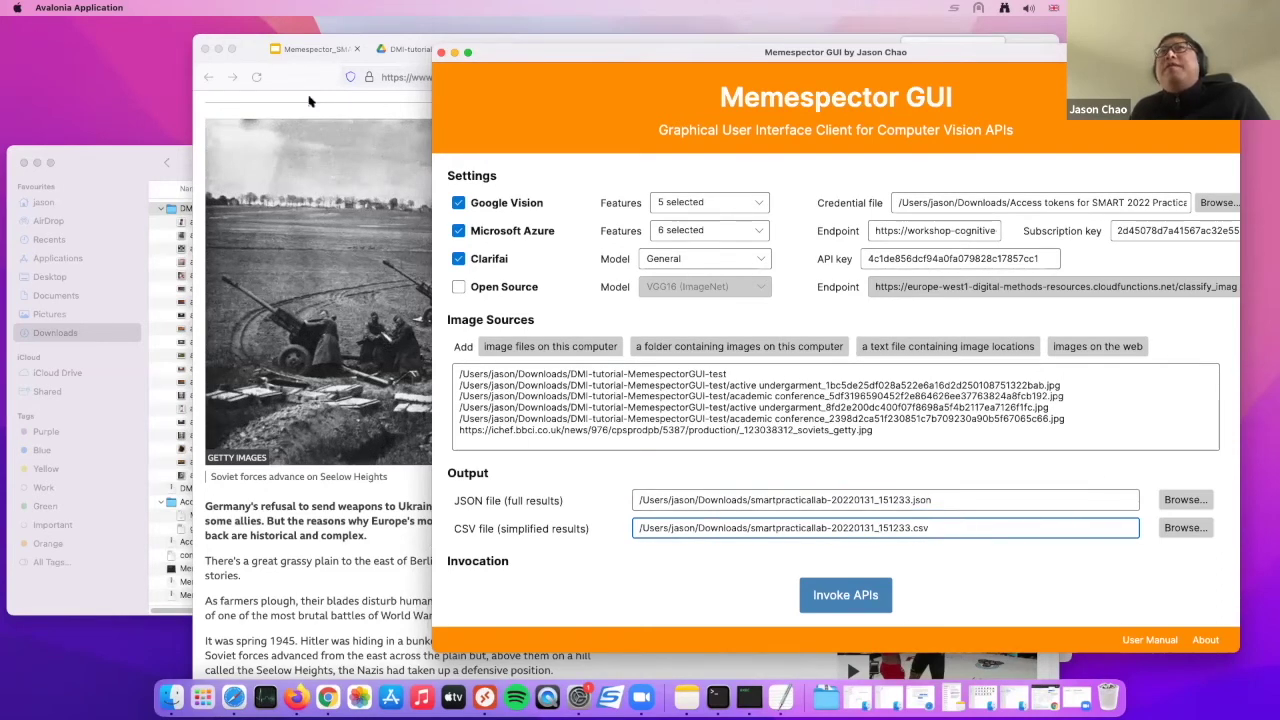
- Review the selected Google Vision features, its credential file path and the selected Microsoft Azure features
{"action": "left_click_drag", "start_coordinate": [582, 54], "coordinate": [428, 35]}
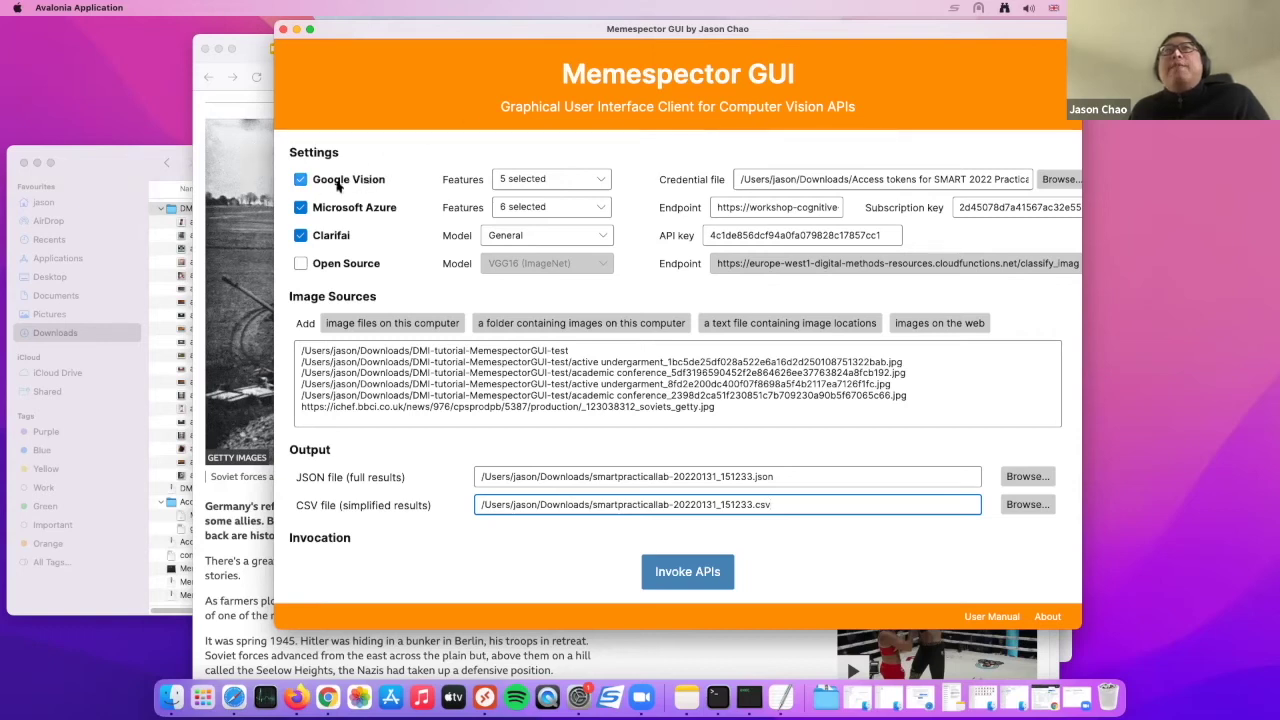
{"action": "left_click", "coordinate": [597, 179]}
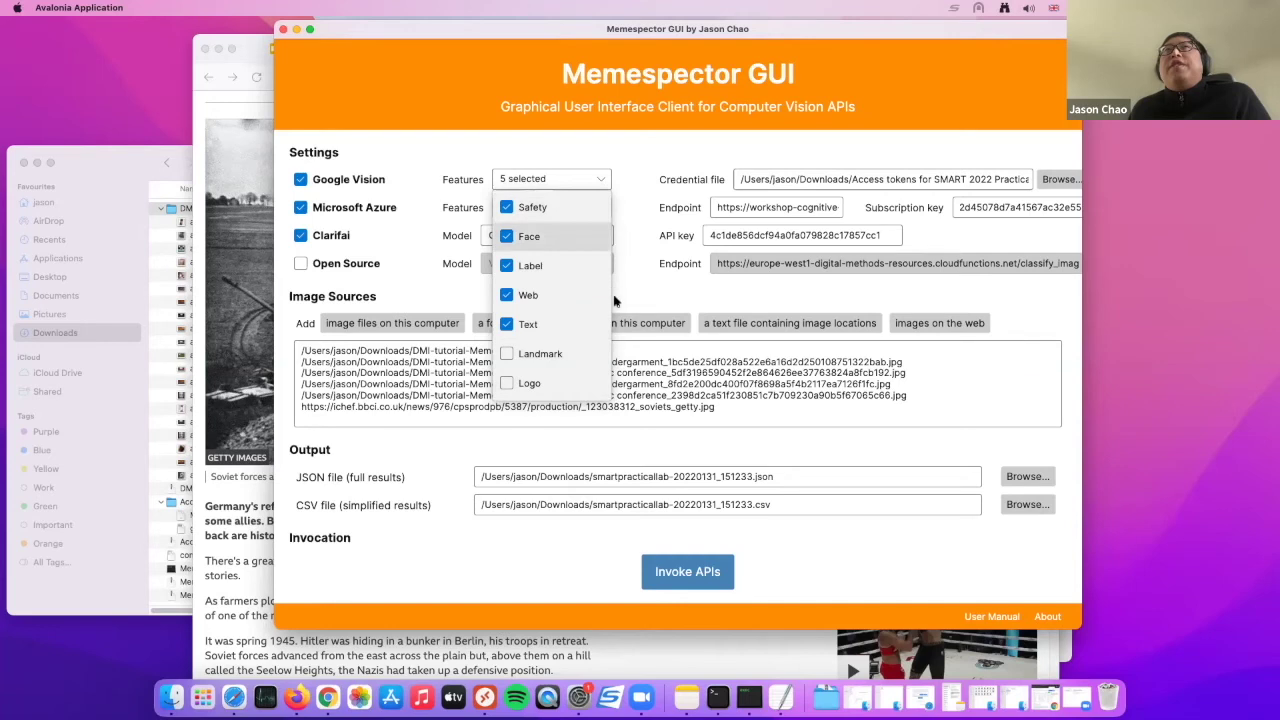
{"action": "left_click", "coordinate": [630, 205]}
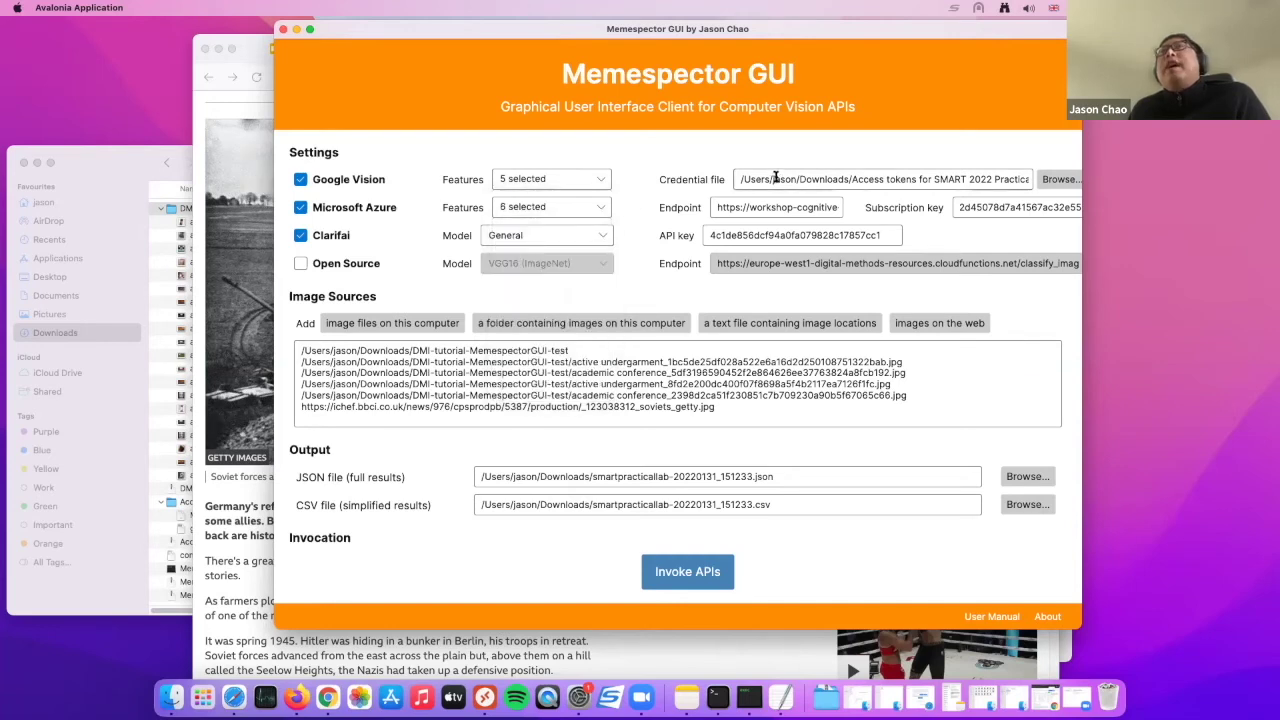
{"action": "left_click_drag", "start_coordinate": [878, 178], "coordinate": [1008, 176]}
{"action": "left_click", "coordinate": [993, 178]}
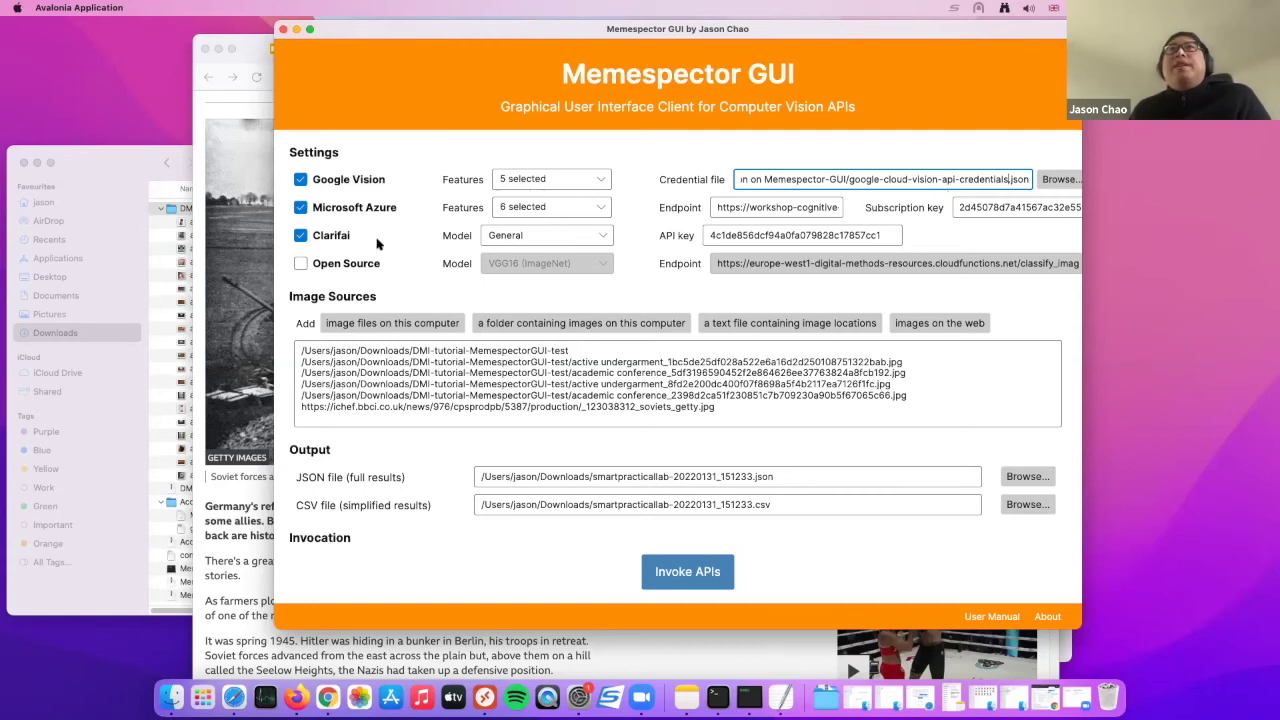
{"action": "left_click", "coordinate": [507, 206]}
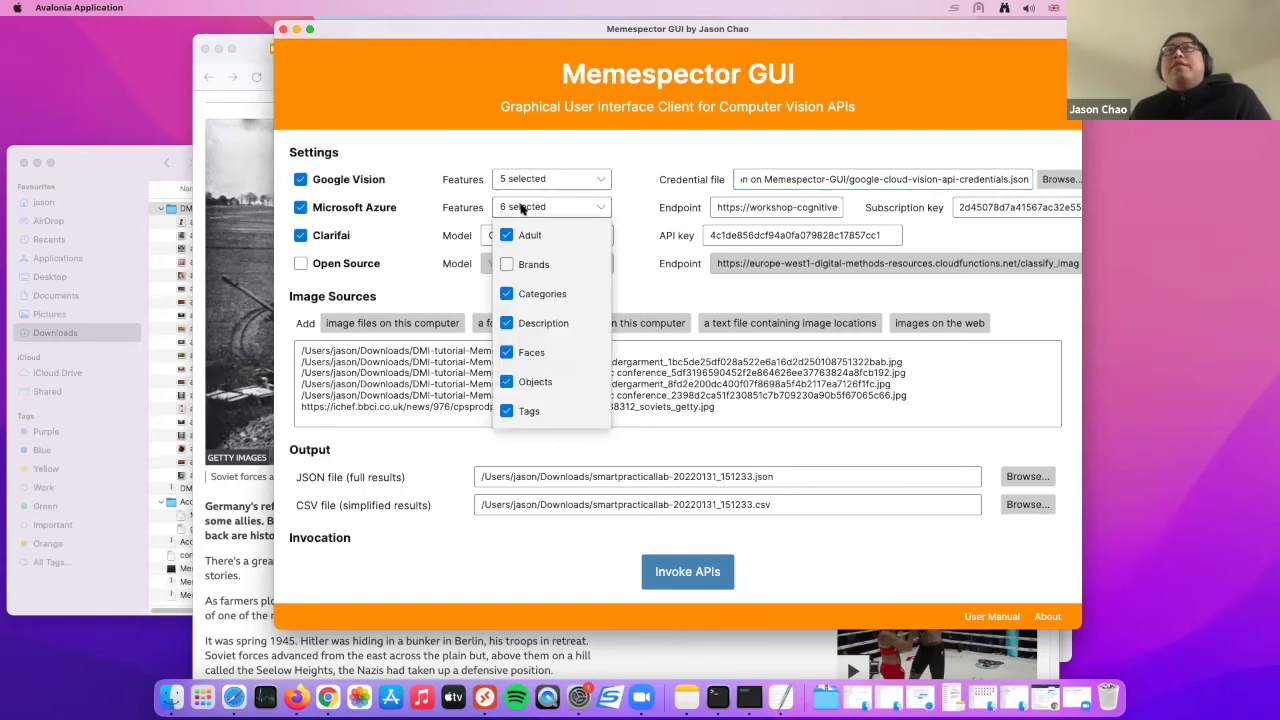
{"action": "left_click", "coordinate": [746, 207]}
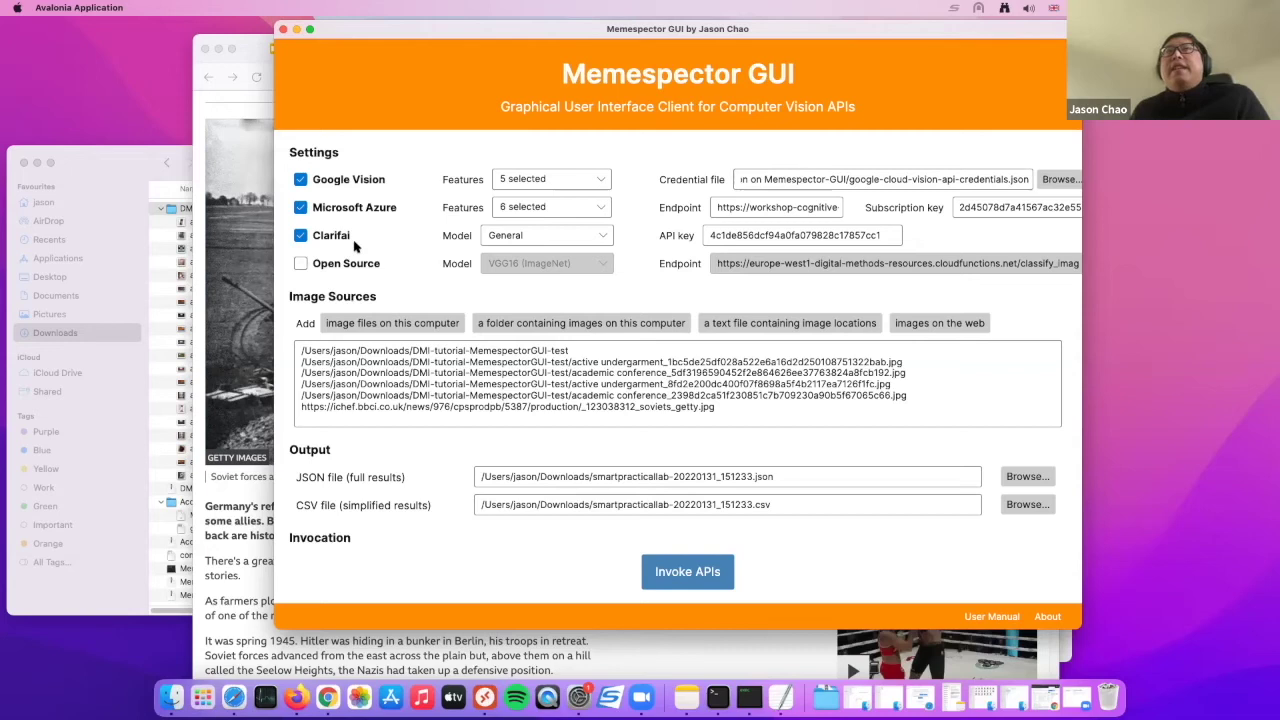
- Invoke the Google Vision, Microsoft Azure and Clarifai APIs on all listed image sources
{"action": "left_click", "coordinate": [727, 404]}
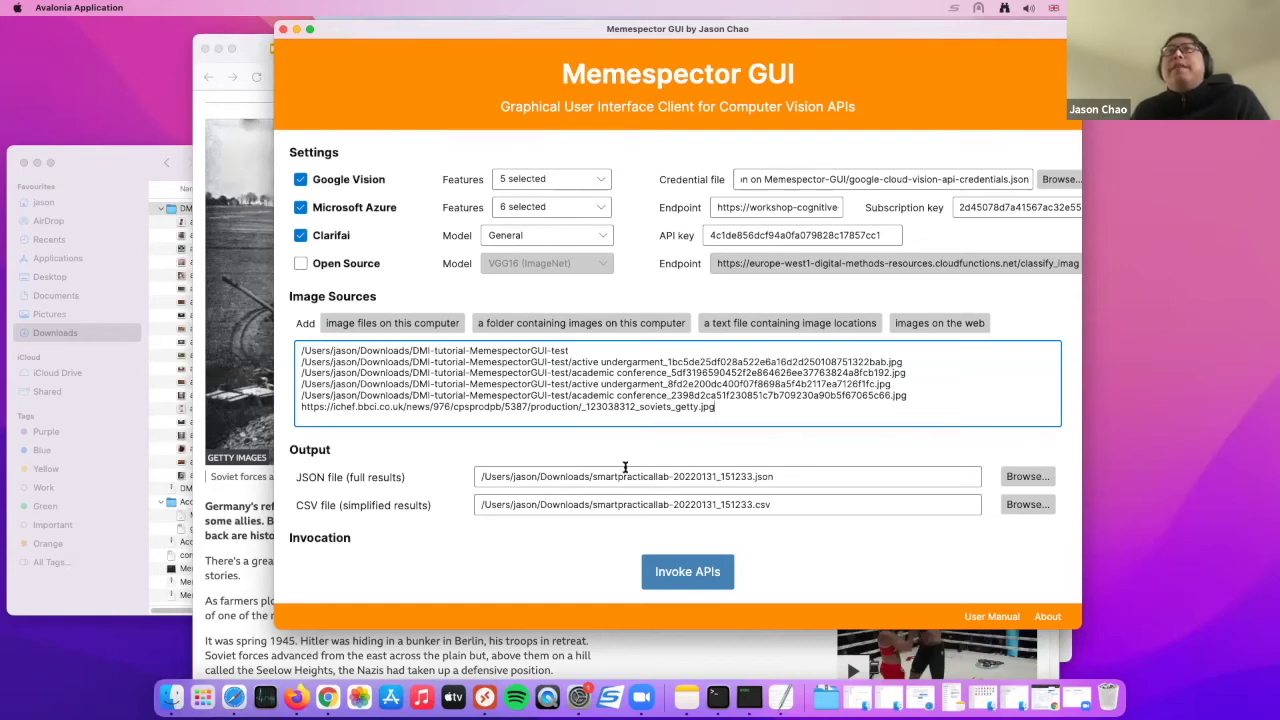
{"action": "left_click", "coordinate": [684, 572]}
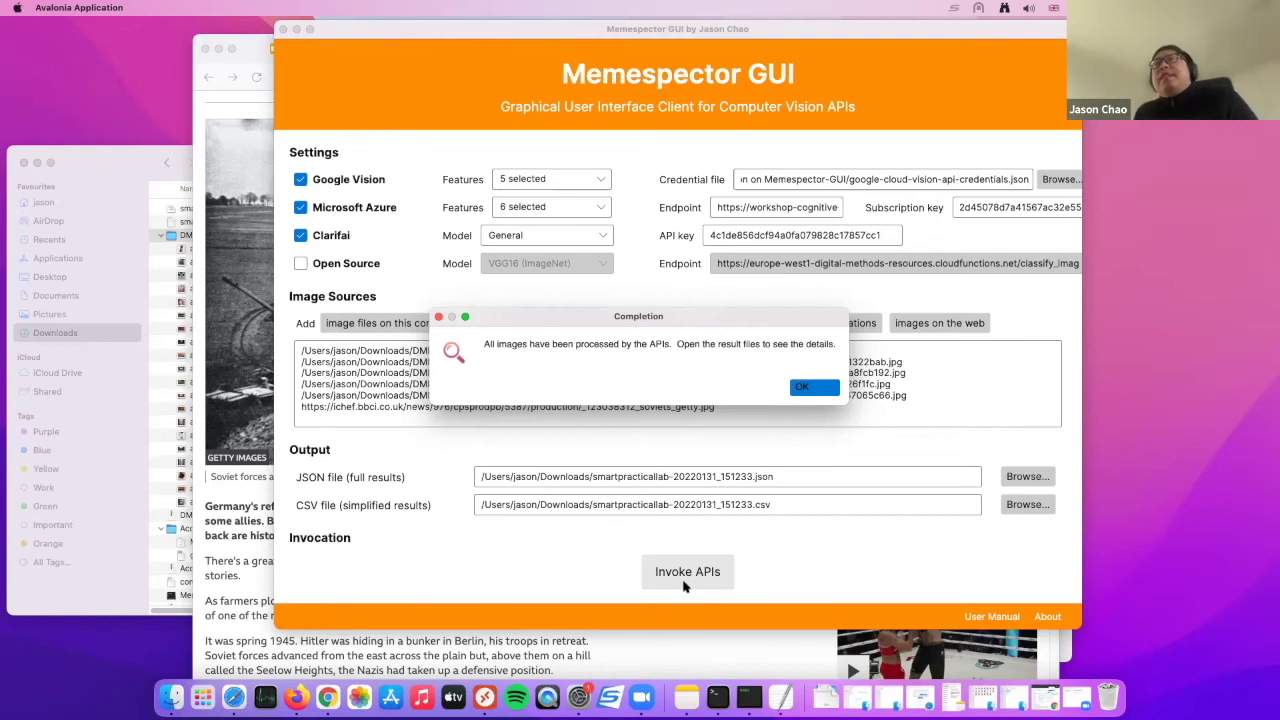
- Move the API completion message off the image list and dismiss it
{"action": "left_click", "coordinate": [802, 386]}
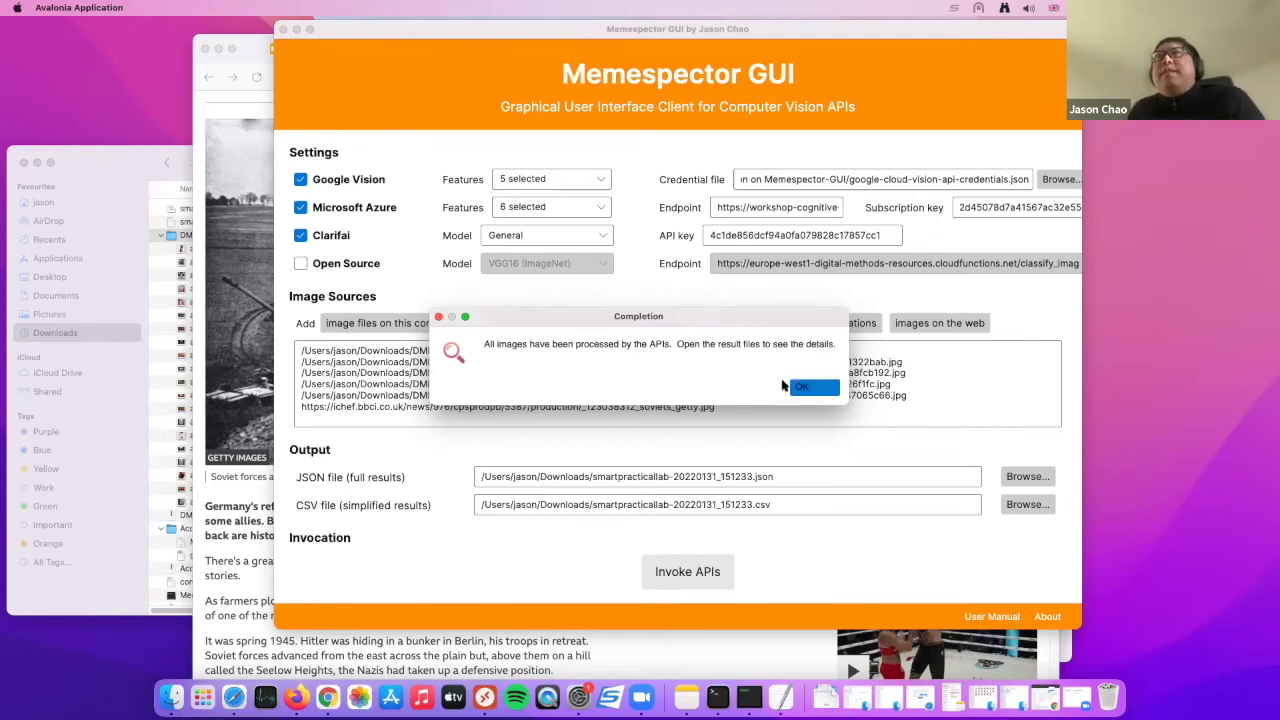
{"action": "left_click", "coordinate": [795, 391]}
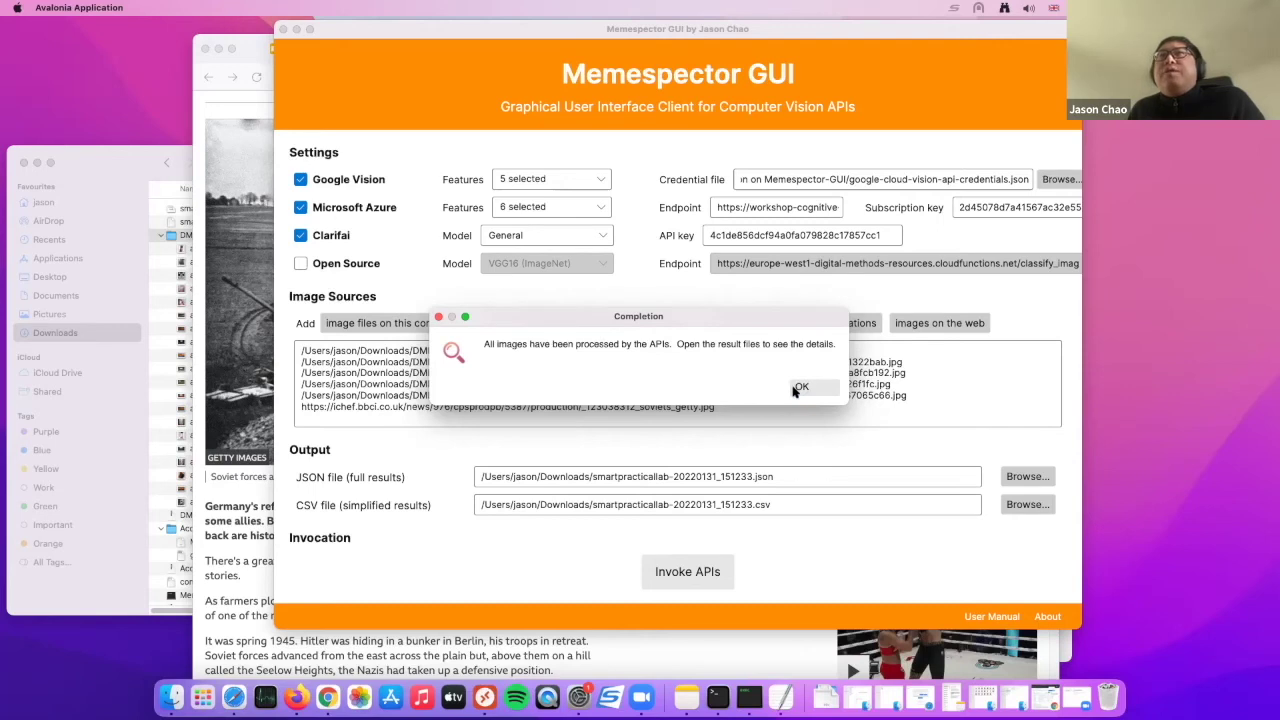
{"action": "left_click_drag", "start_coordinate": [749, 327], "coordinate": [729, 425]}
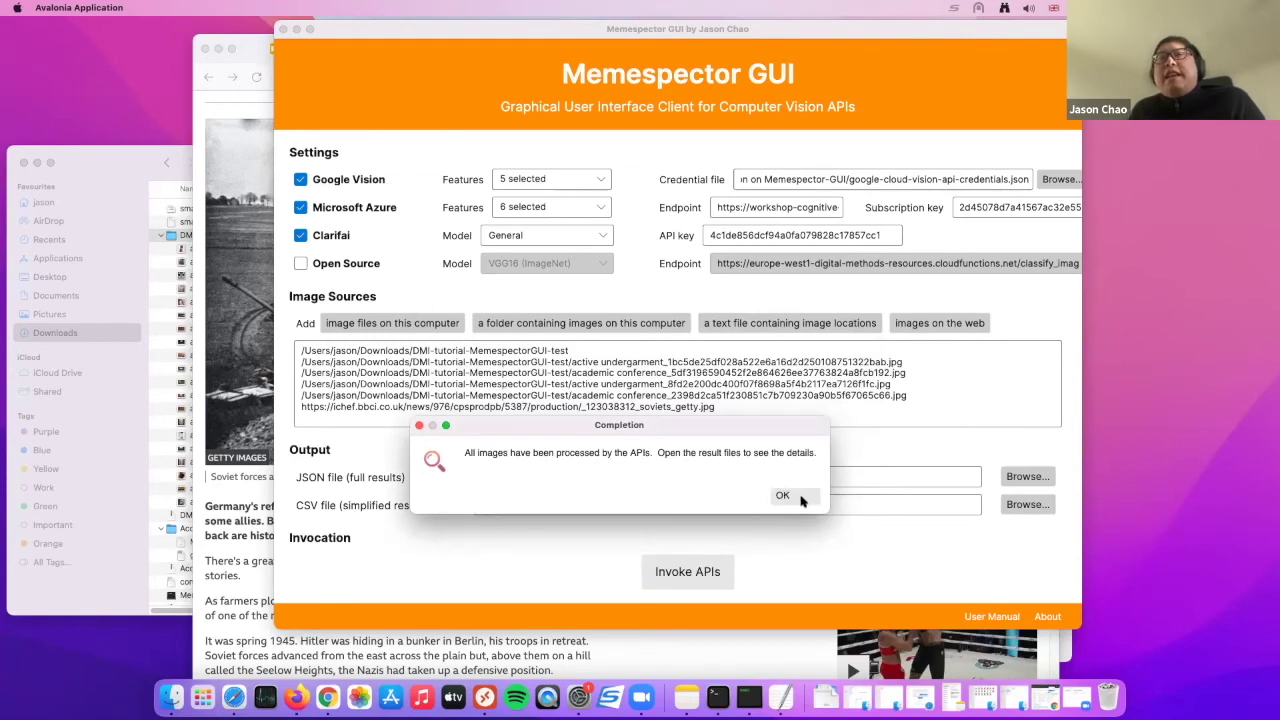
{"action": "left_click", "coordinate": [799, 497]}
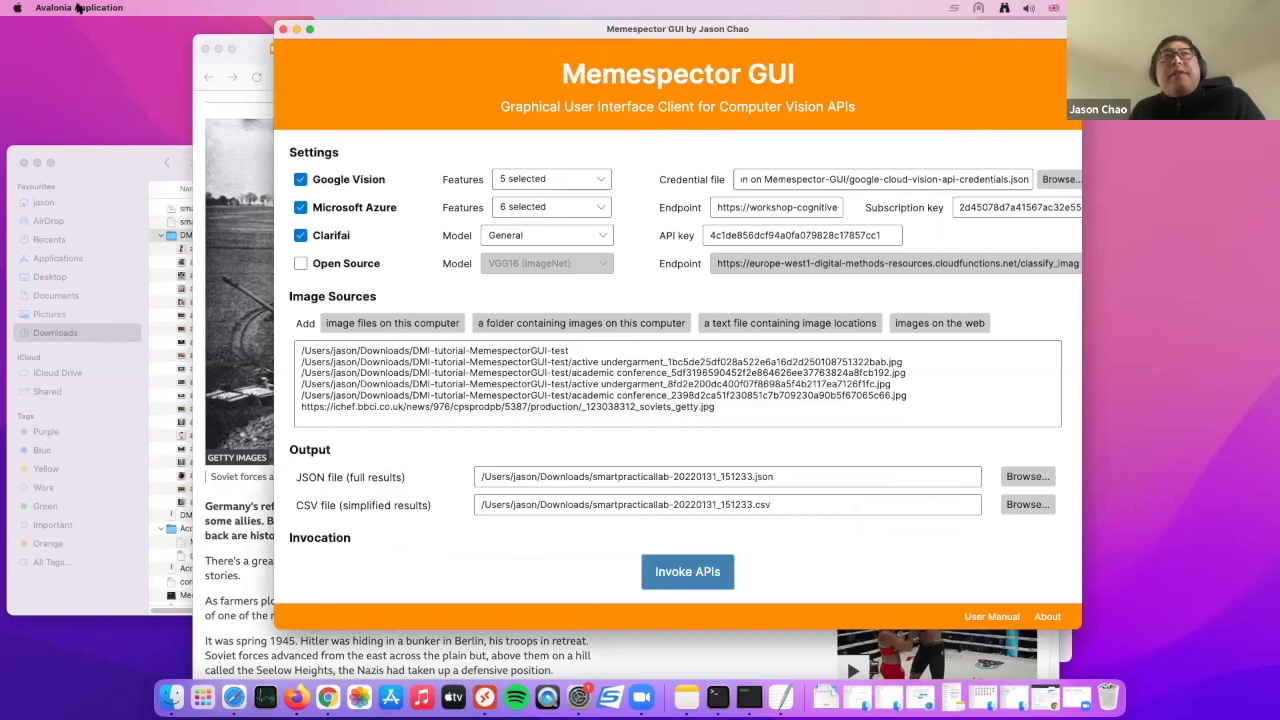
- Switch to the Downloads folder in Finder, widen its window to show full file names and collapse the DMI-tutorial-MemespectorGUI-test folder
{"action": "key", "text": "ctrl+Up"}
{"action": "left_click", "coordinate": [137, 457]}
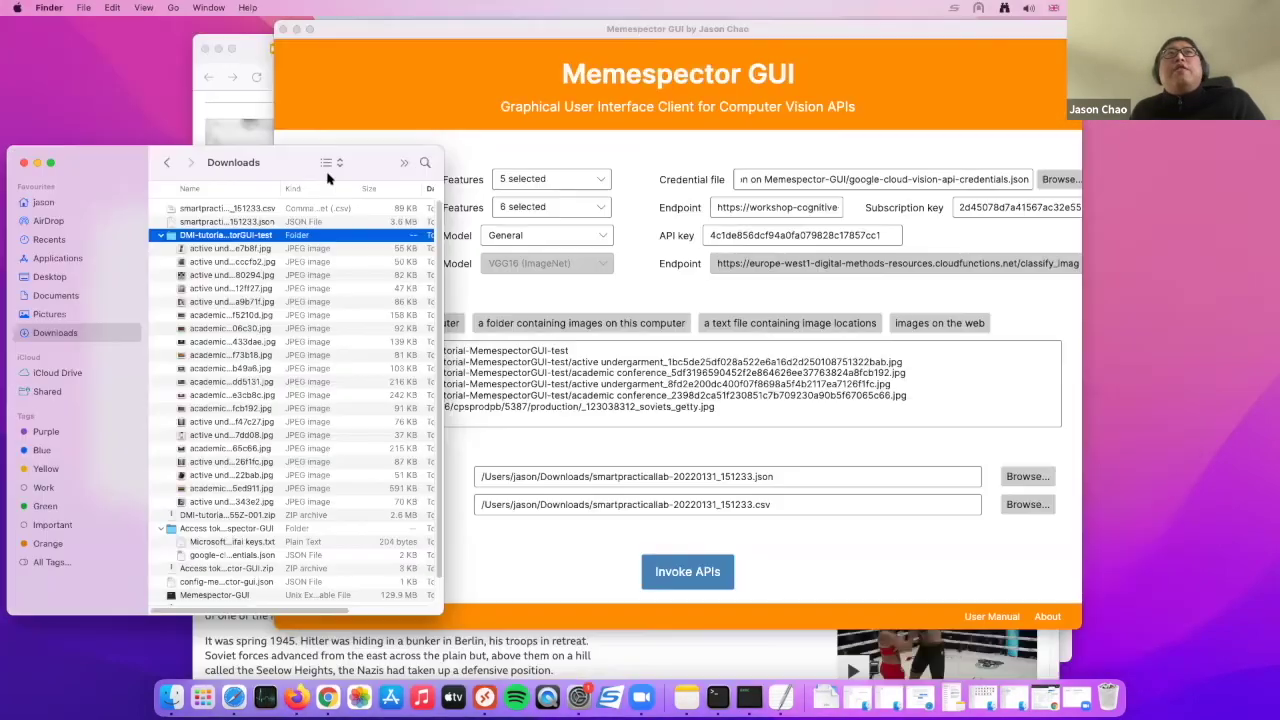
{"action": "left_click_drag", "start_coordinate": [299, 163], "coordinate": [694, 85]}
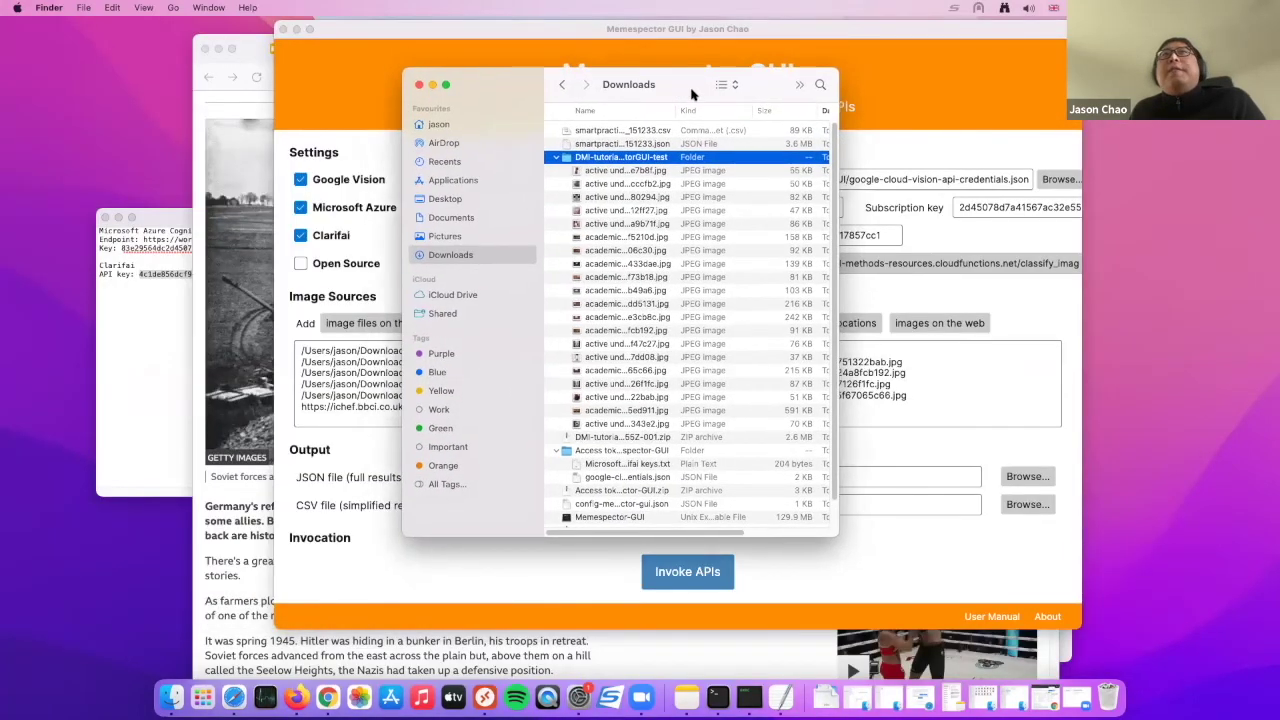
{"action": "left_click_drag", "start_coordinate": [836, 152], "coordinate": [1155, 152]}
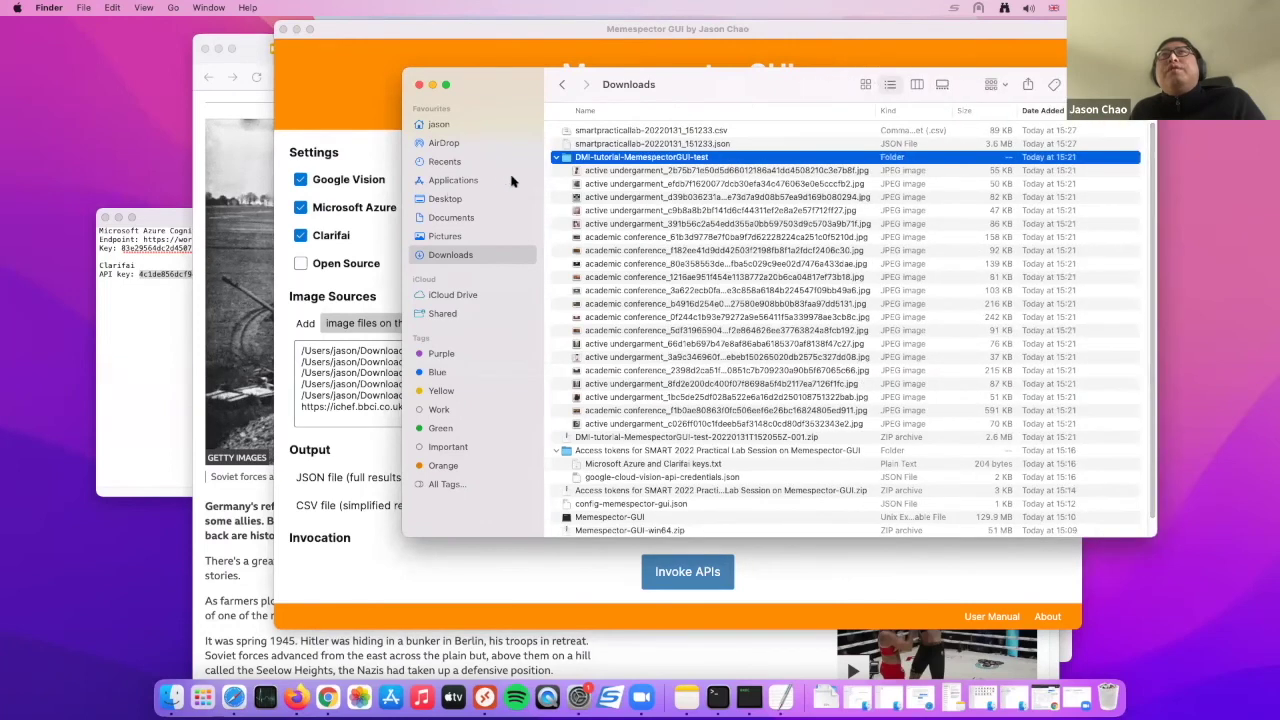
{"action": "left_click", "coordinate": [556, 160]}
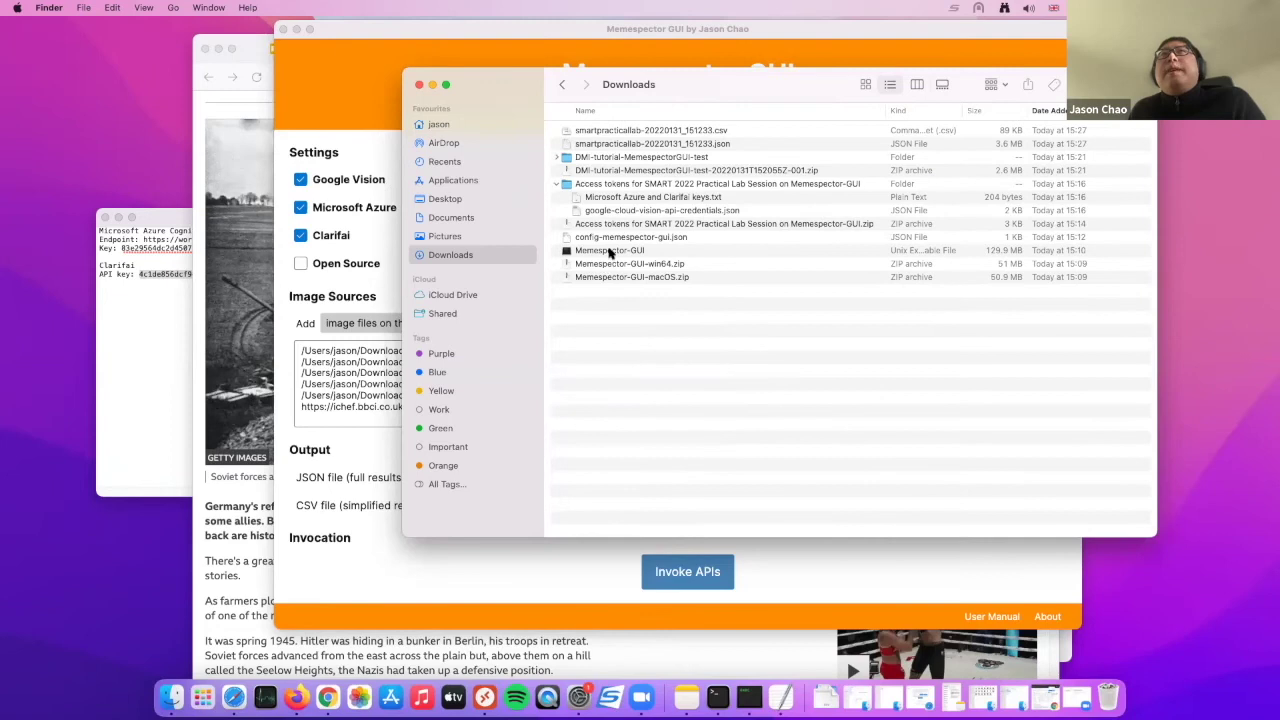
- Locate the smartpracticallab JSON and CSV result files and open smartpracticallab-20220131_151233.csv in Excel
{"action": "left_click", "coordinate": [588, 145]}
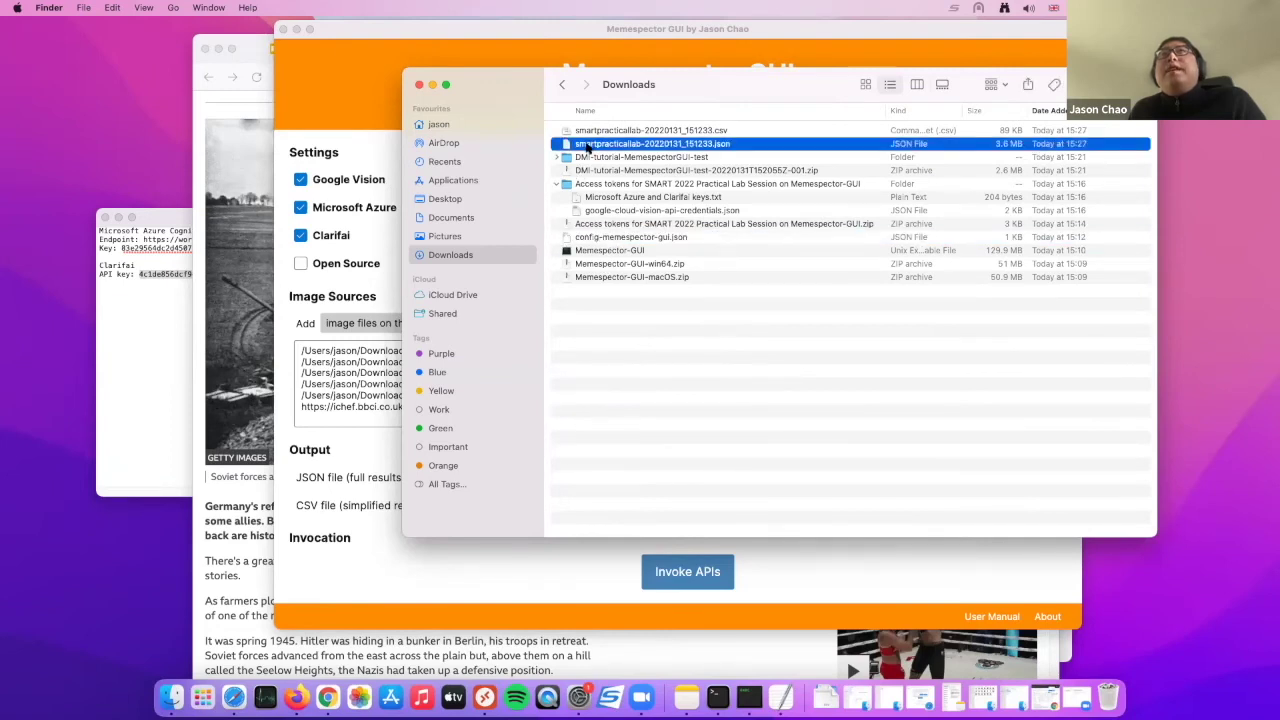
{"action": "left_click", "coordinate": [589, 131]}
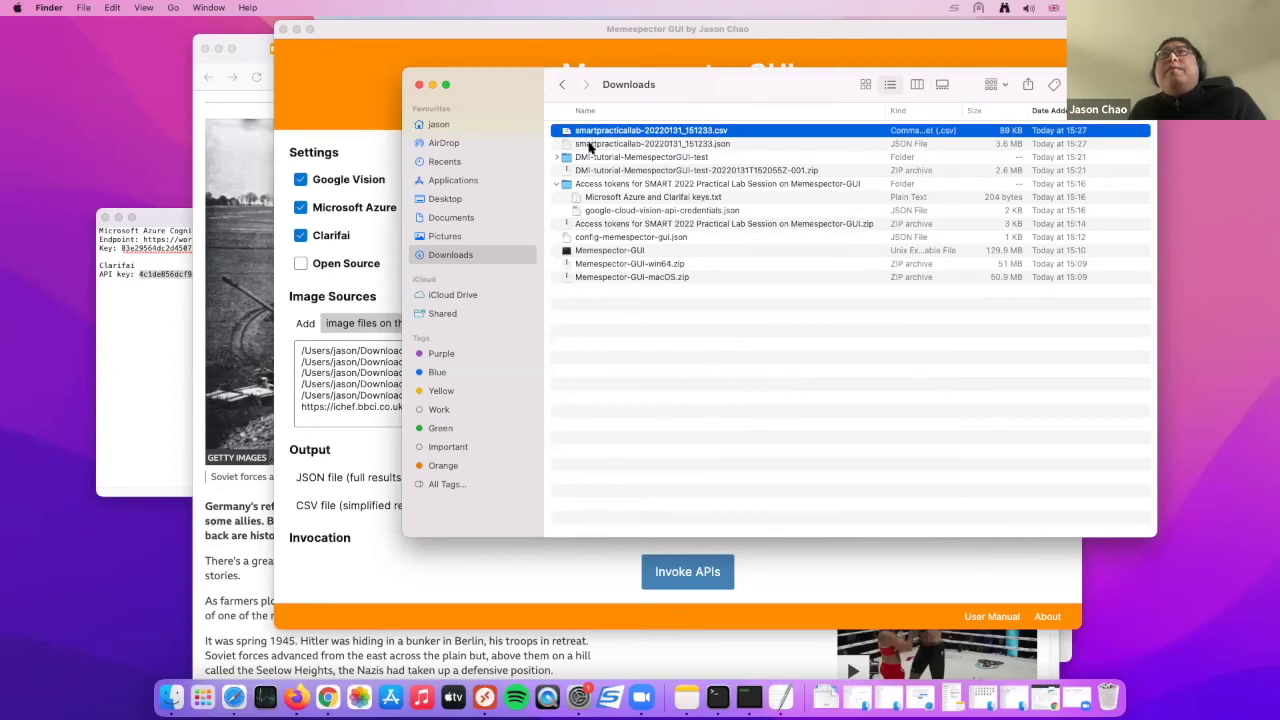
{"action": "left_click", "coordinate": [589, 145]}
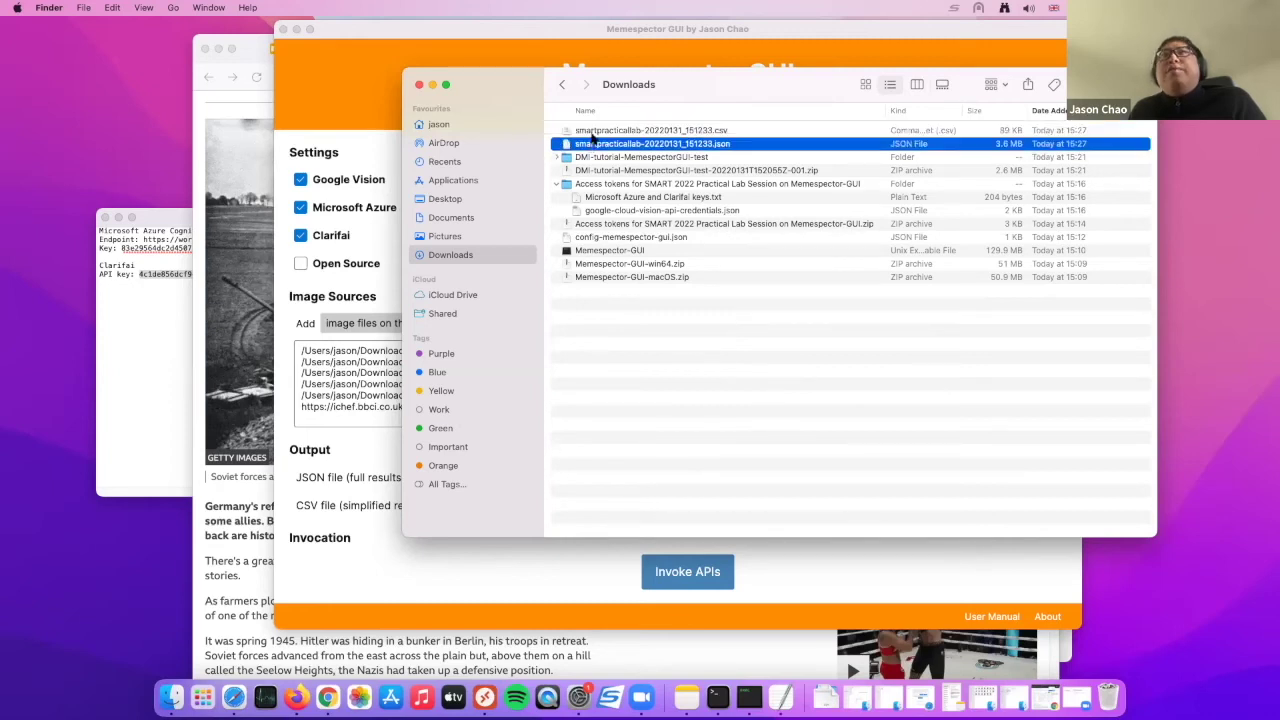
{"action": "left_click", "coordinate": [589, 131]}
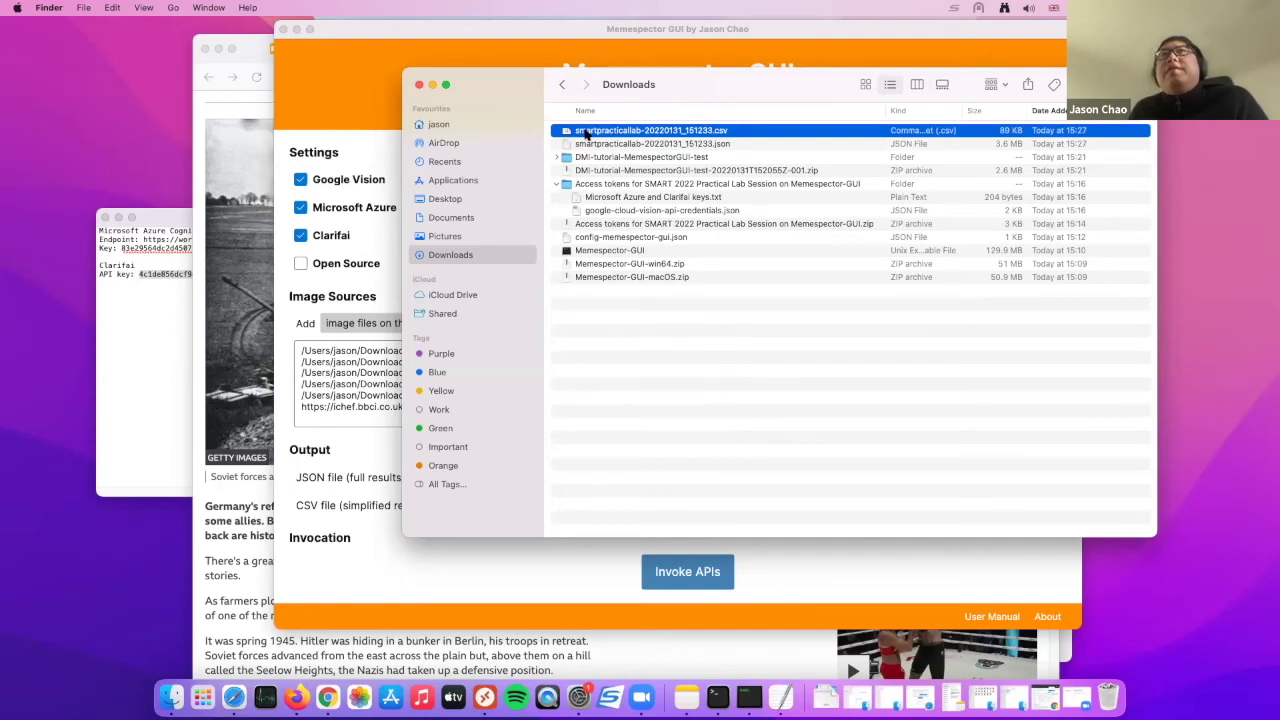
{"action": "key", "text": "super+o"}
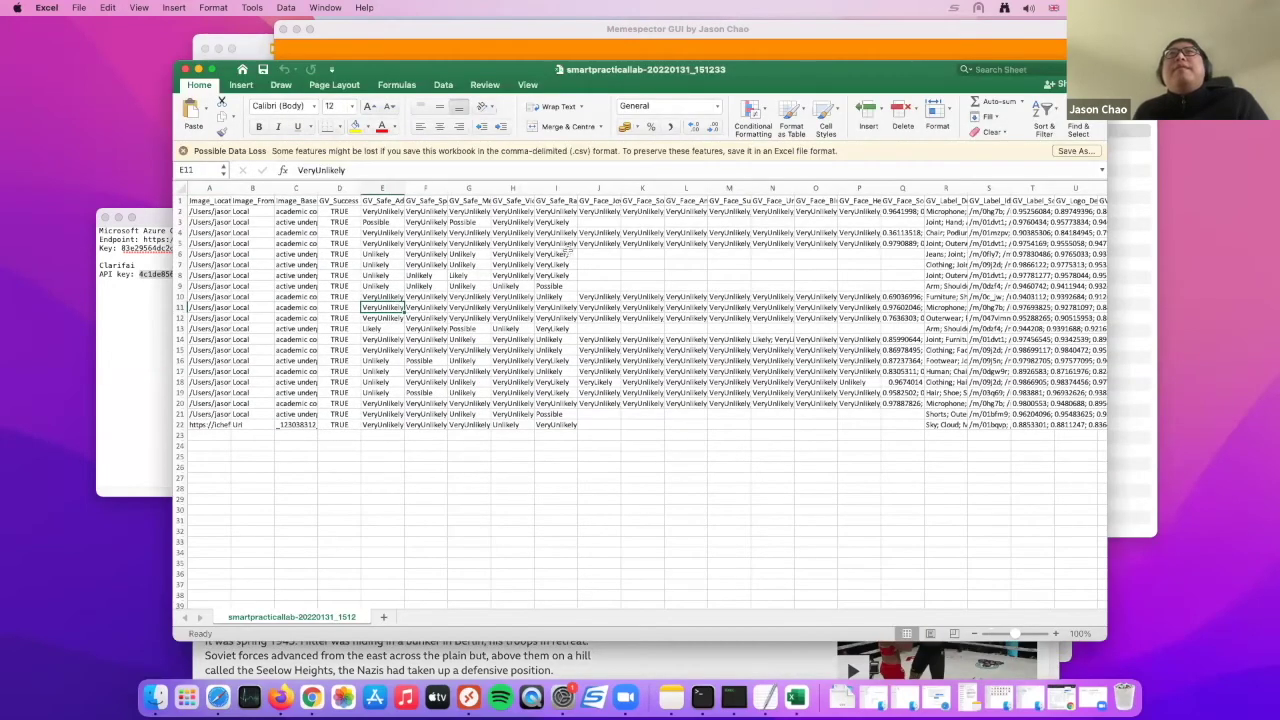
- Widen the Image_Location column and check the full file paths of several local images
{"action": "left_click", "coordinate": [553, 254]}
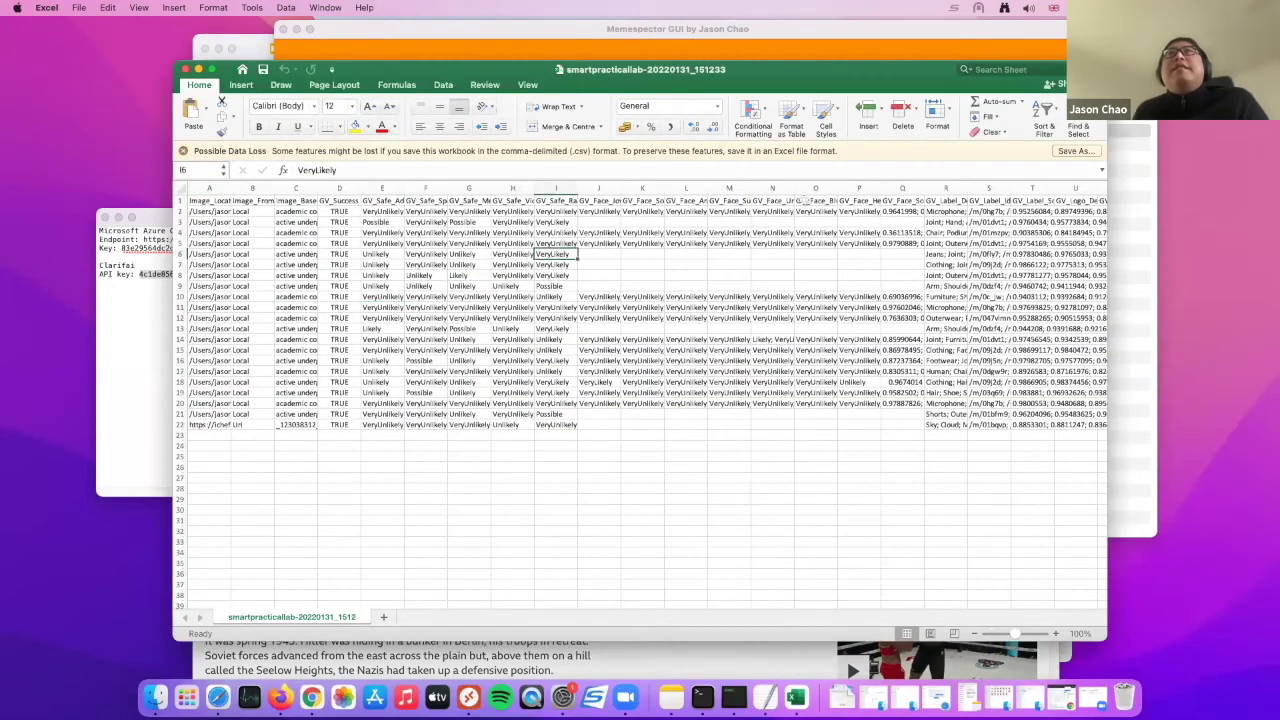
{"action": "left_click", "coordinate": [282, 243]}
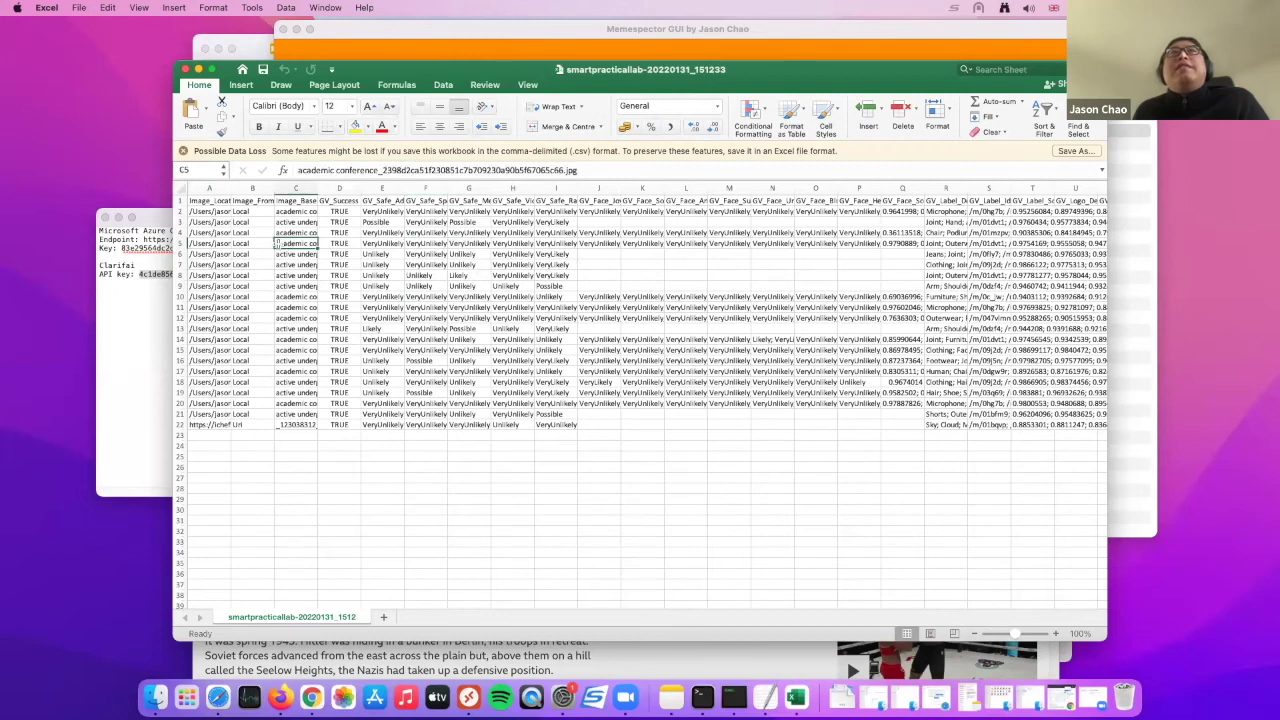
{"action": "left_click_drag", "start_coordinate": [237, 192], "coordinate": [301, 192]}
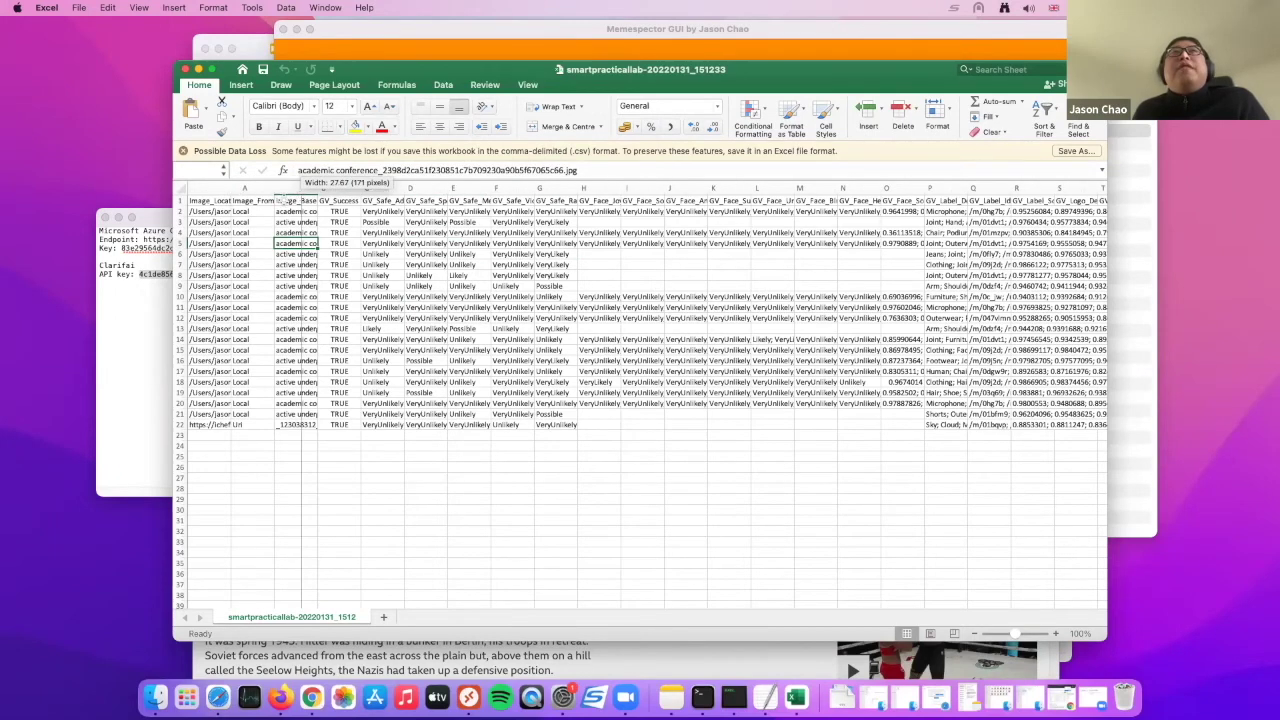
{"action": "left_click", "coordinate": [265, 212]}
{"action": "left_click", "coordinate": [264, 234]}
{"action": "left_click", "coordinate": [262, 275]}
{"action": "left_click", "coordinate": [258, 297]}
{"action": "left_click", "coordinate": [259, 328]}
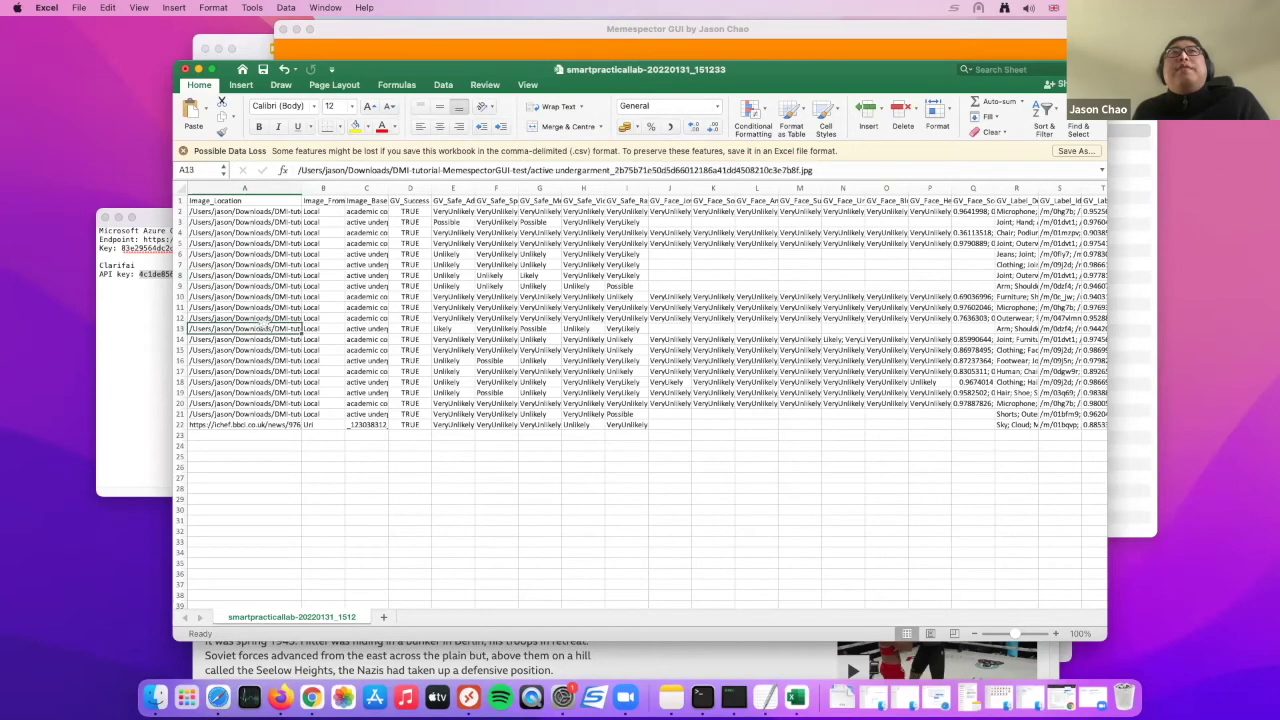
- Examine the image source type, base name and Google Vision success columns for the local and web images
{"action": "left_click", "coordinate": [311, 297]}
{"action": "left_click", "coordinate": [316, 211]}
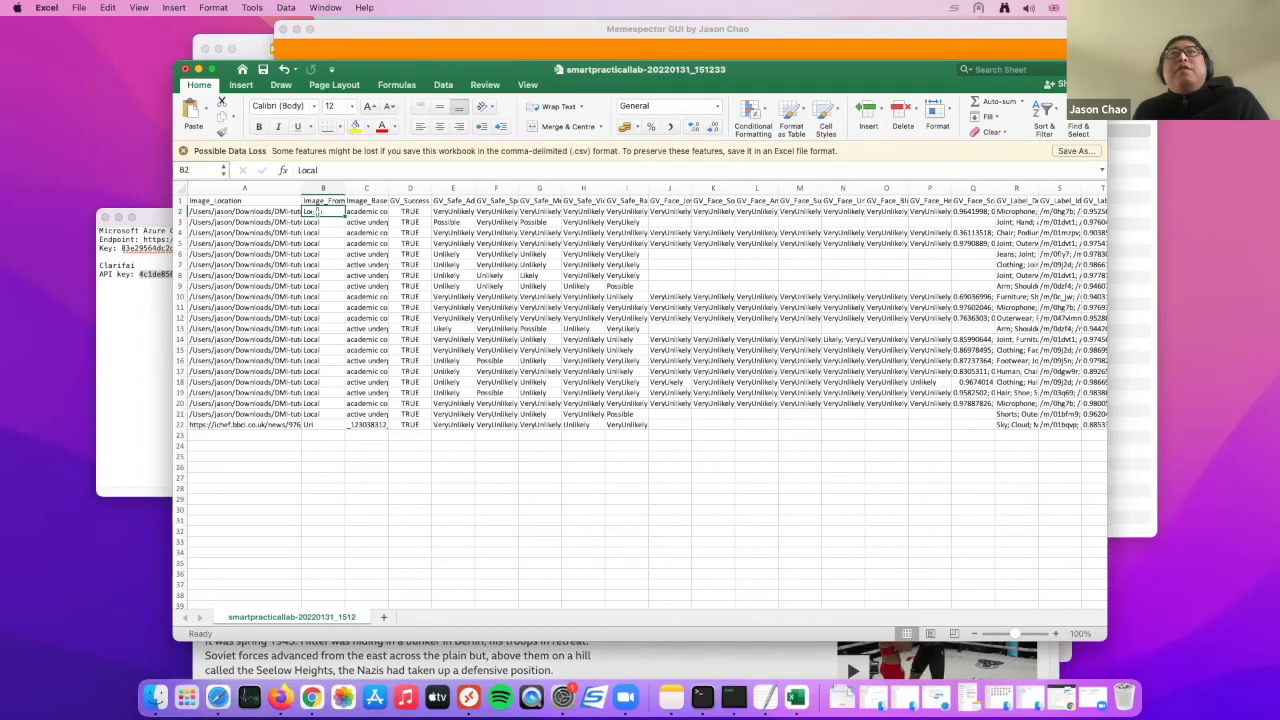
{"action": "left_click", "coordinate": [314, 424]}
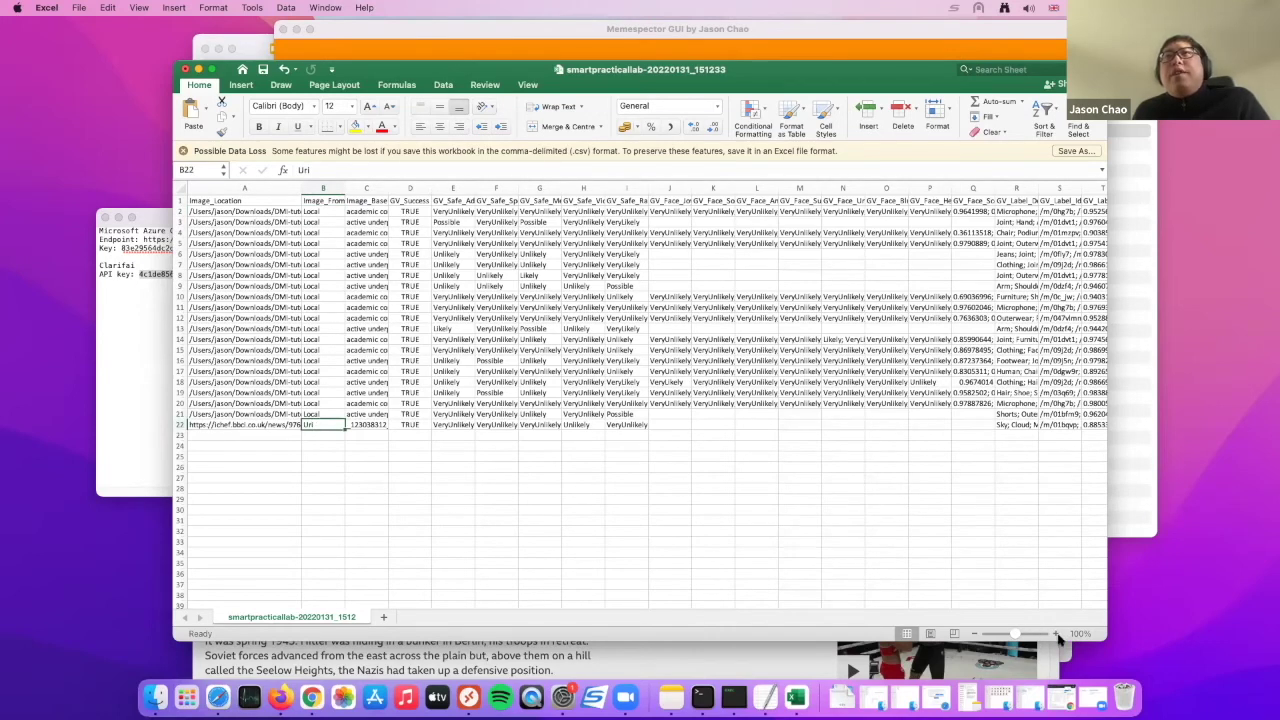
{"action": "scroll", "coordinate": [431, 549], "scroll_direction": "up", "scroll_amount": 6}
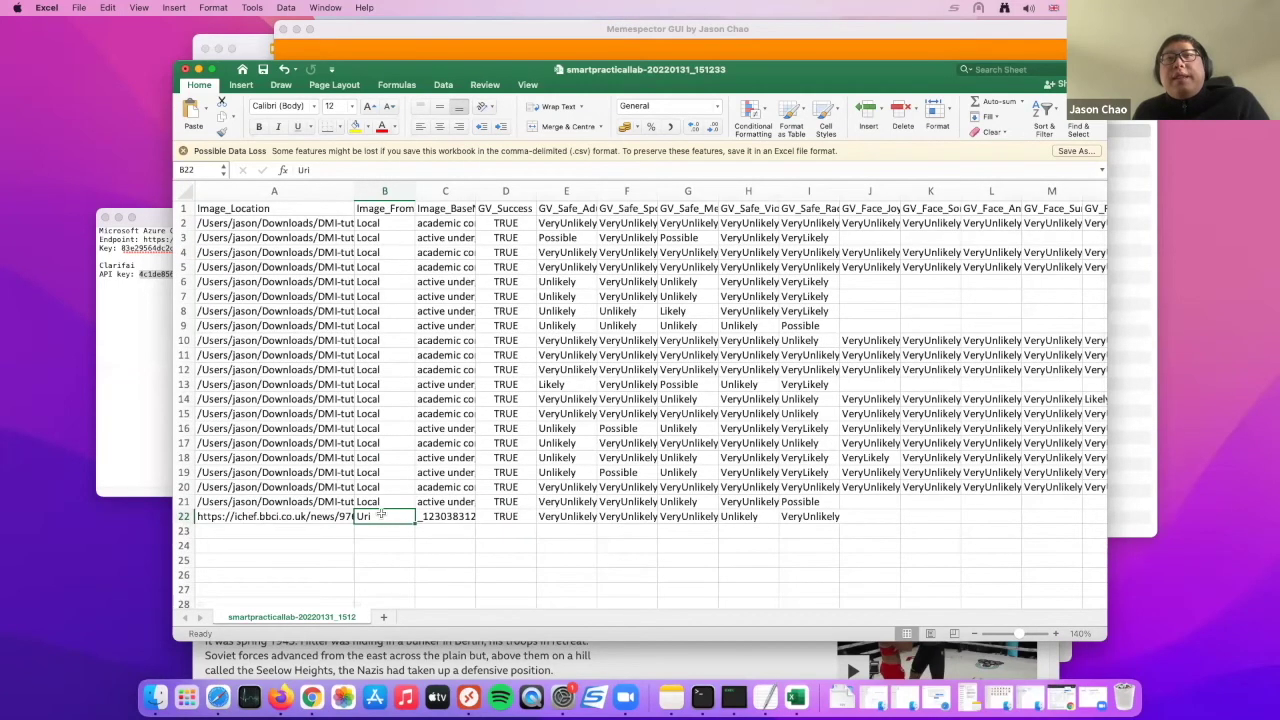
{"action": "left_click", "coordinate": [451, 303]}
{"action": "left_click", "coordinate": [450, 253]}
{"action": "left_click", "coordinate": [452, 234]}
{"action": "left_click", "coordinate": [508, 244]}
{"action": "left_click", "coordinate": [511, 228]}
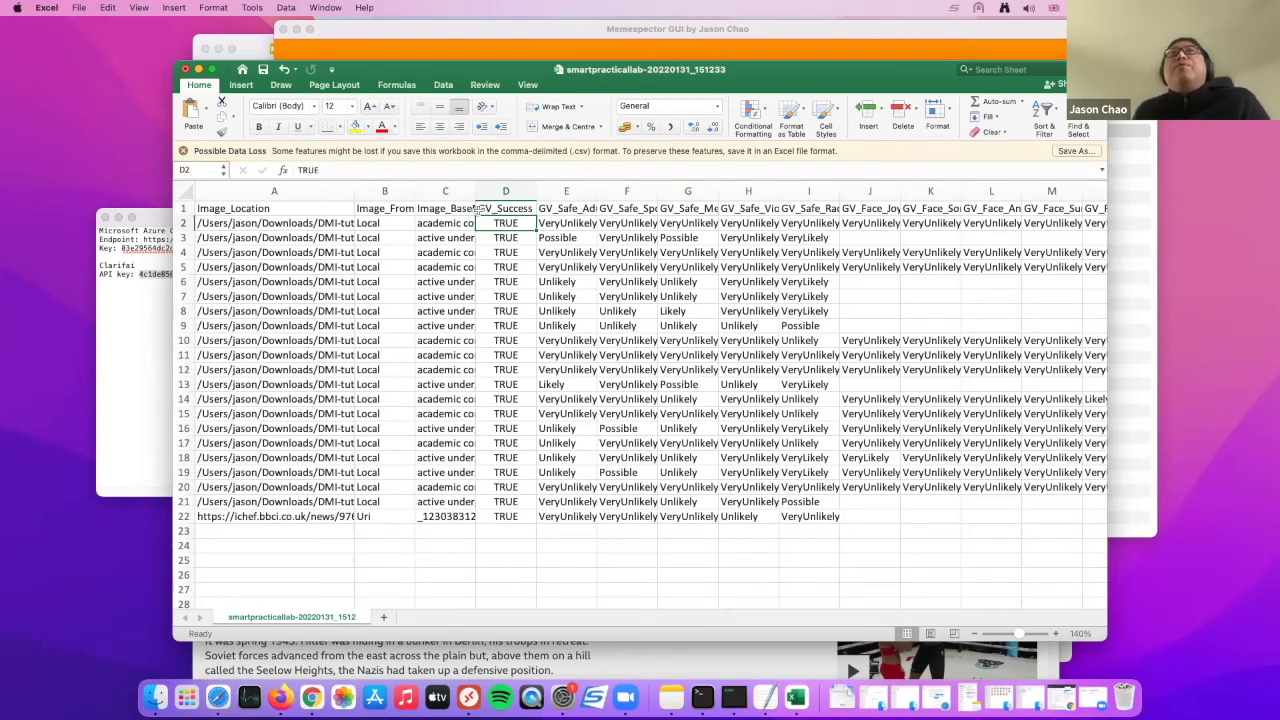
- Review the Google Vision column headers from GV_Safe_Adult through the face, label and logo columns to the landmark columns
{"action": "left_click", "coordinate": [568, 236]}
{"action": "left_click", "coordinate": [568, 208]}
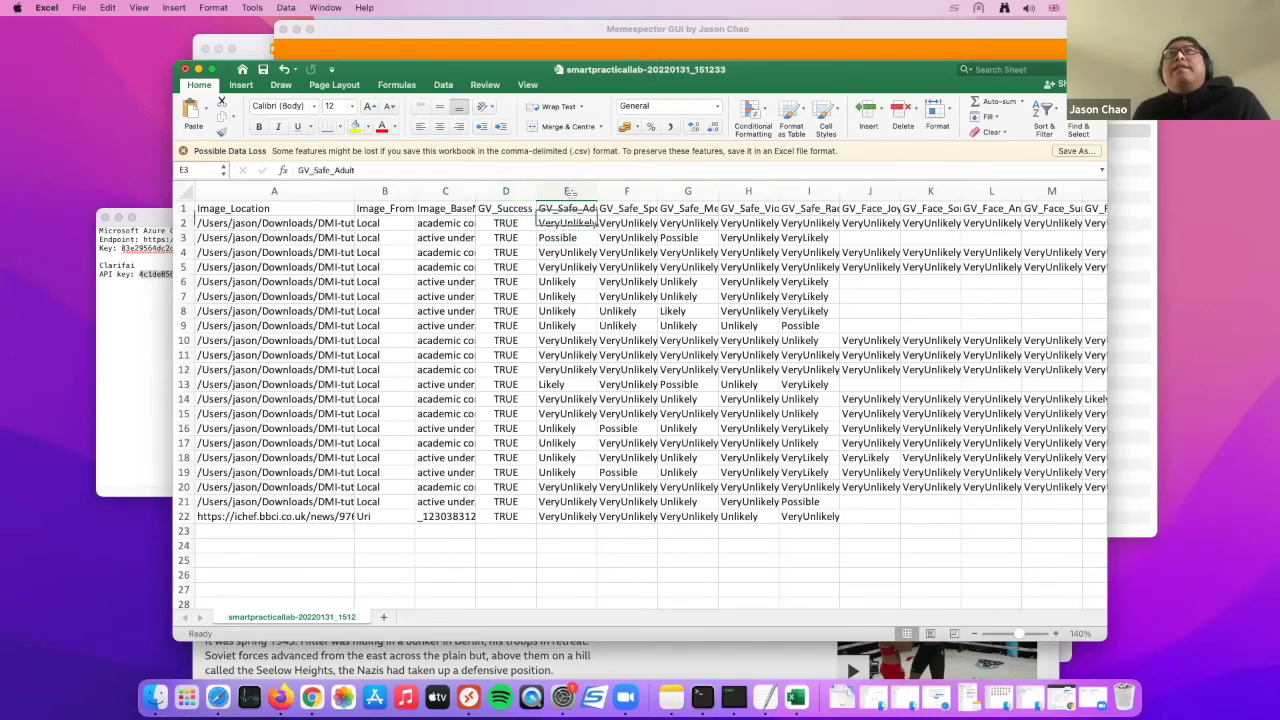
{"action": "key", "text": "Right"}
{"action": "key", "text": "Right"}
{"action": "key", "text": "Right"}
{"action": "key", "text": "Right"}
{"action": "key", "text": "Right"}
{"action": "key", "text": "Right"}
{"action": "key", "text": "Right"}
{"action": "key", "text": "Right"}
{"action": "key", "text": "Right"}
{"action": "key", "text": "Right"}
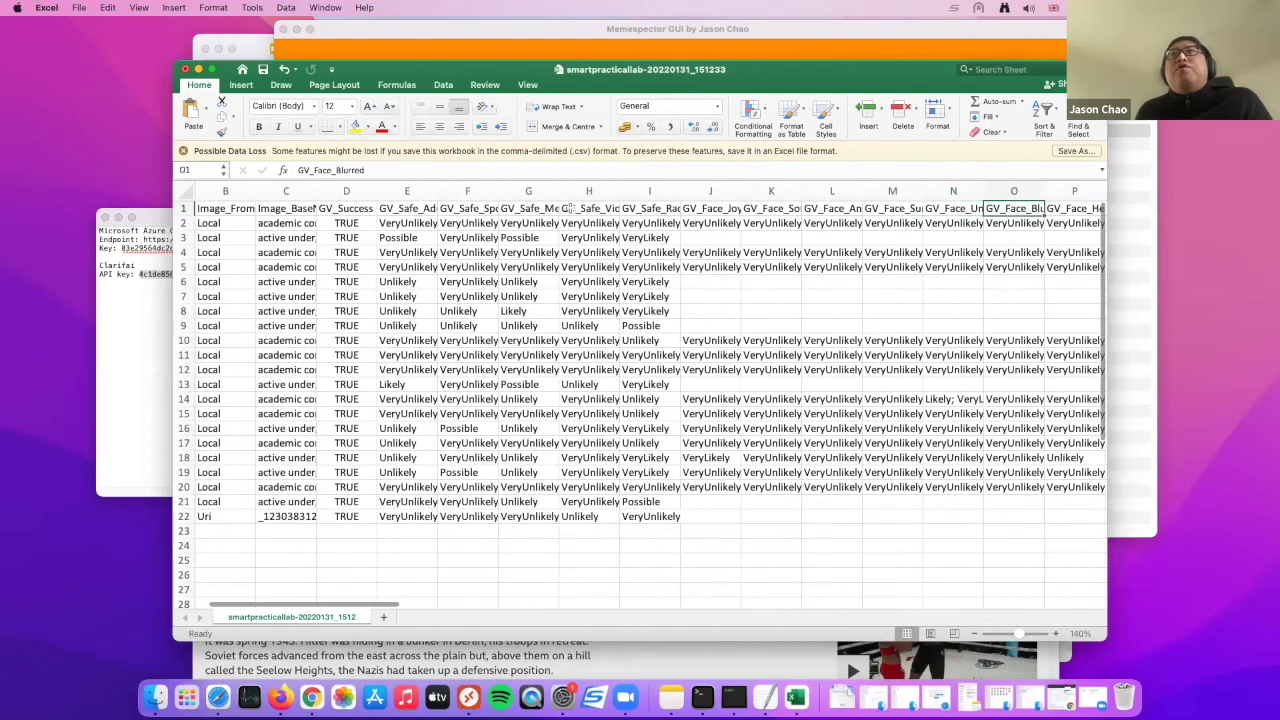
{"action": "key", "text": "Right"}
{"action": "key", "text": "Right"}
{"action": "key", "text": "Right"}
{"action": "key", "text": "Right"}
{"action": "key", "text": "Right"}
{"action": "key", "text": "Right"}
{"action": "key", "text": "Right"}
{"action": "key", "text": "Right"}
{"action": "key", "text": "Right"}
{"action": "key", "text": "Down"}
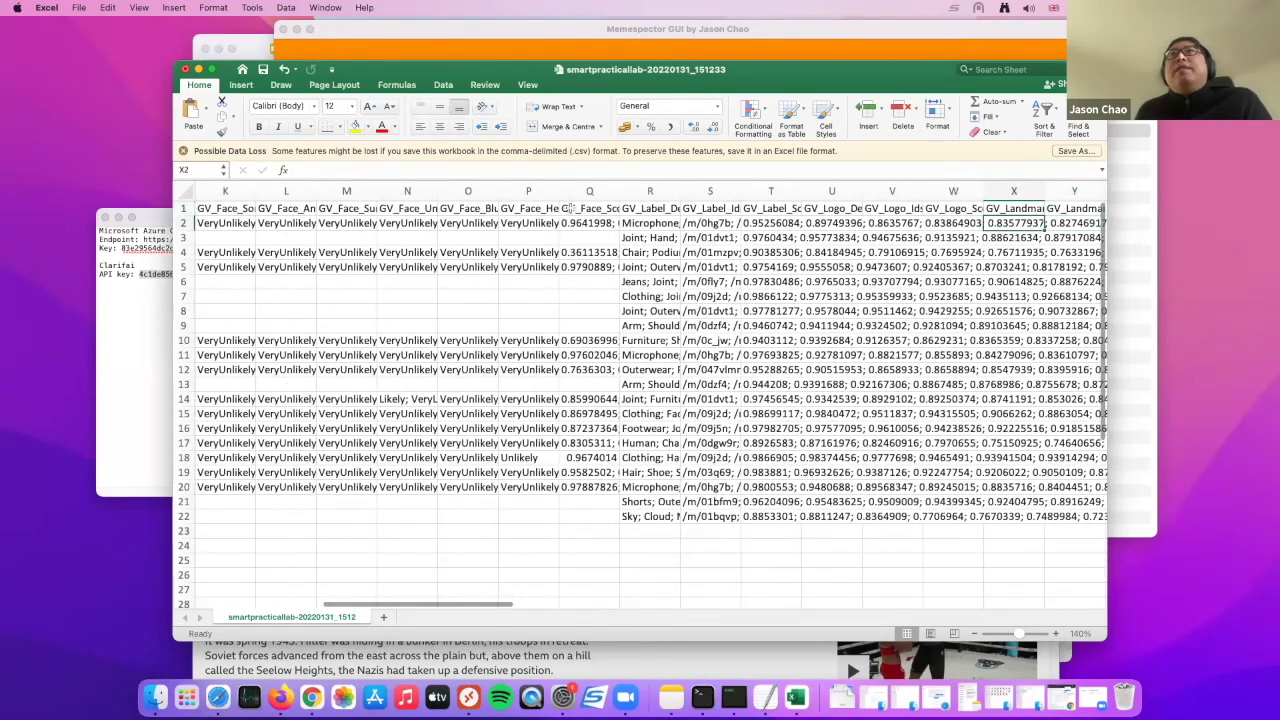
- Examine the Google Vision label IDs and label scores of the first image in row 2
{"action": "key", "text": "Left"}
{"action": "key", "text": "Left"}
{"action": "key", "text": "Left"}
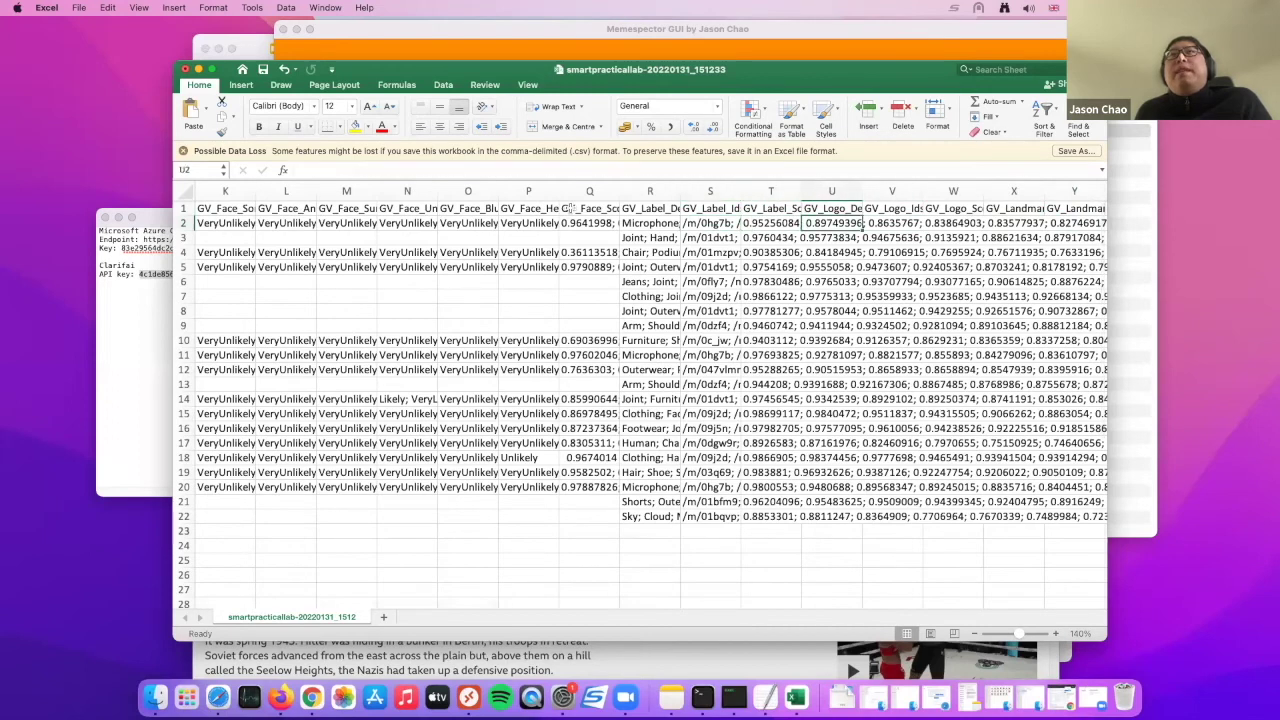
{"action": "key", "text": "Left"}
{"action": "key", "text": "Left"}
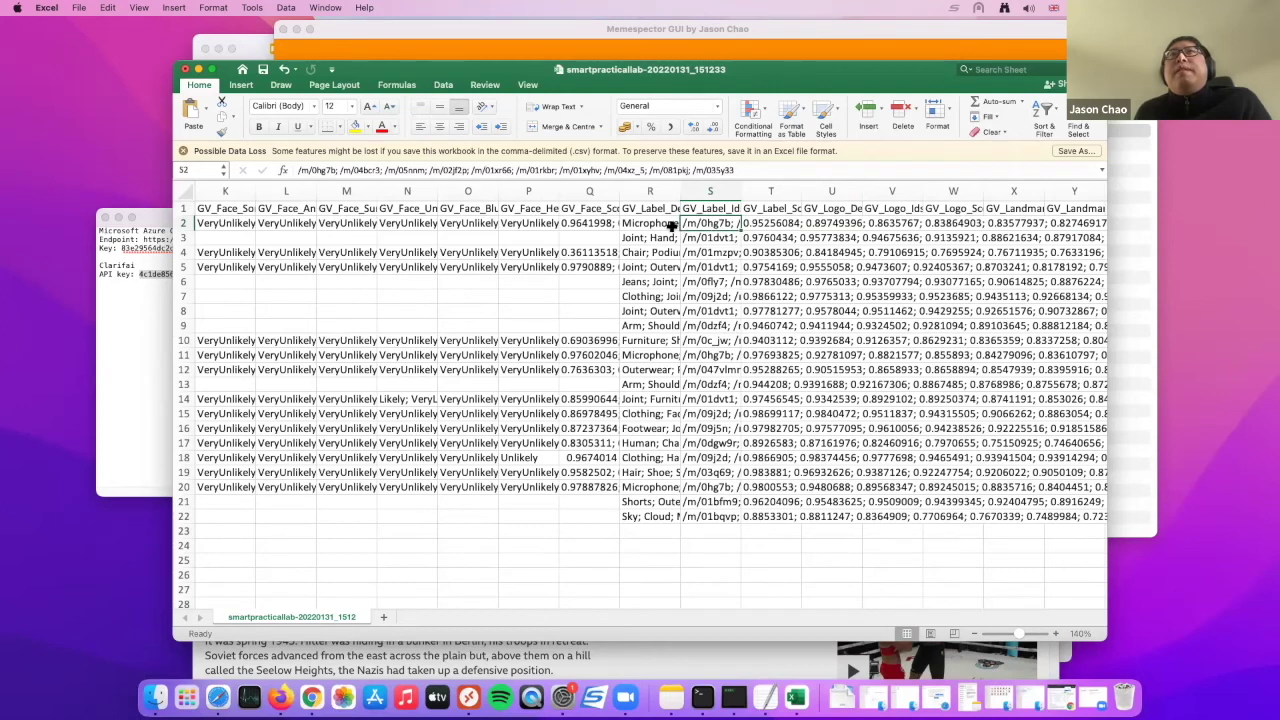
{"action": "key", "text": "Right"}
{"action": "key", "text": "Right"}
{"action": "key", "text": "Right"}
{"action": "key", "text": "Right"}
{"action": "key", "text": "Right"}
{"action": "key", "text": "Right"}
{"action": "key", "text": "Right"}
{"action": "key", "text": "Right"}
{"action": "key", "text": "Right"}
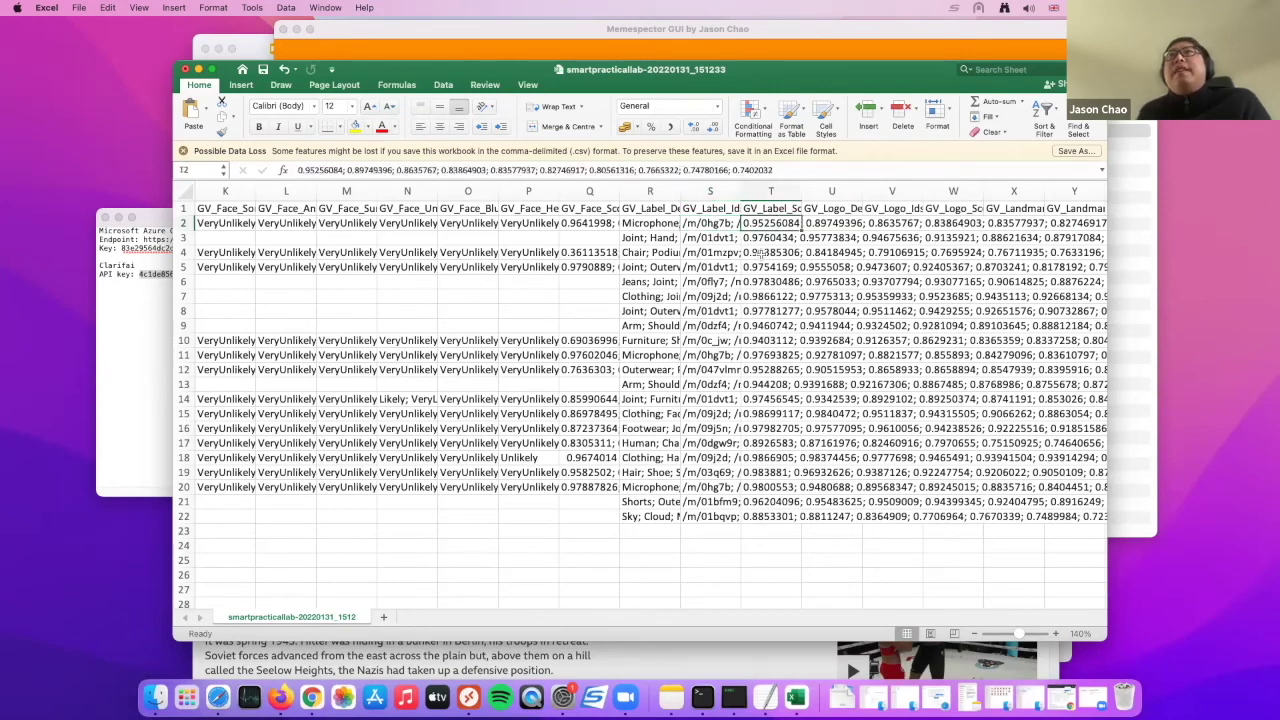
- Review the first image's Google Vision logo, landmark, text and web columns up to GV_Error
{"action": "key", "text": "Right"}
{"action": "key", "text": "Right"}
{"action": "key", "text": "Right"}
{"action": "key", "text": "Right"}
{"action": "key", "text": "Right"}
{"action": "key", "text": "Right"}
{"action": "key", "text": "Right"}
{"action": "key", "text": "Right"}
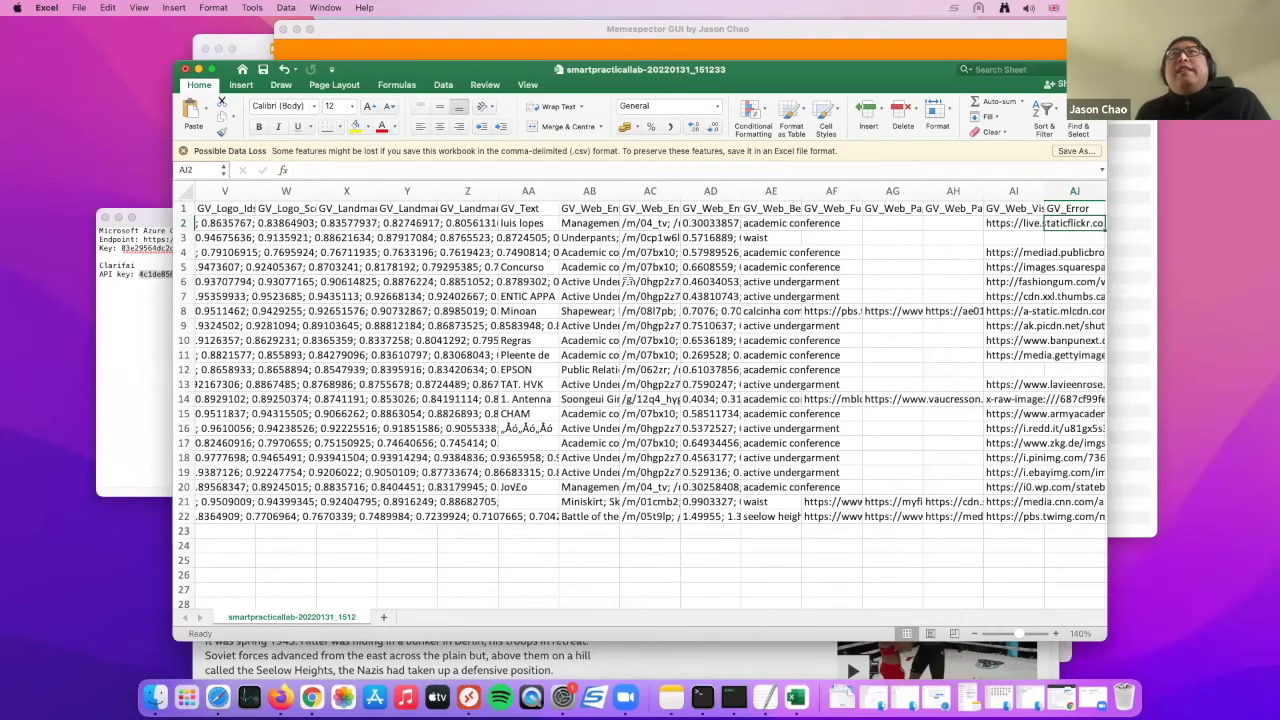
- Examine the web entity IDs in row 7 and follow that row to the Microsoft Azure category columns
{"action": "left_click", "coordinate": [616, 283]}
{"action": "left_click", "coordinate": [627, 297]}
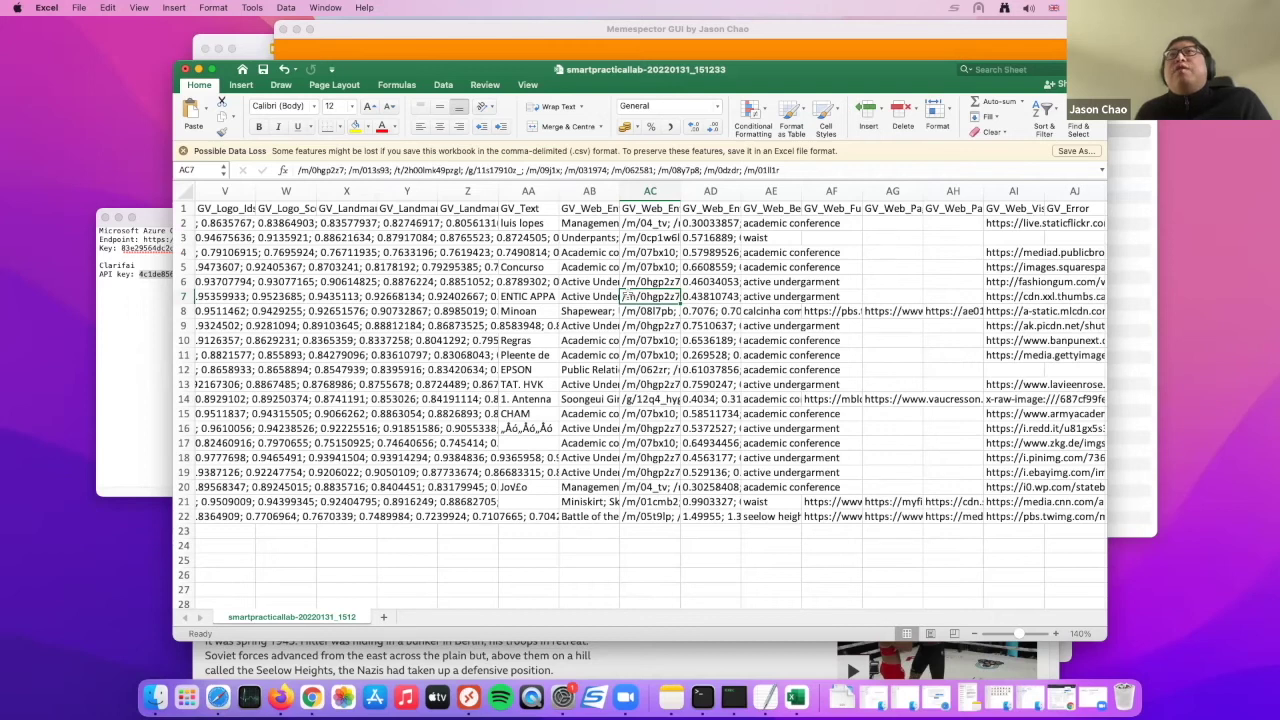
{"action": "key", "text": "Right"}
{"action": "key", "text": "Right"}
{"action": "key", "text": "Right"}
{"action": "key", "text": "Right"}
{"action": "key", "text": "Right"}
{"action": "key", "text": "Right"}
{"action": "key", "text": "Right"}
{"action": "key", "text": "Right"}
{"action": "key", "text": "Right"}
{"action": "key", "text": "Right"}
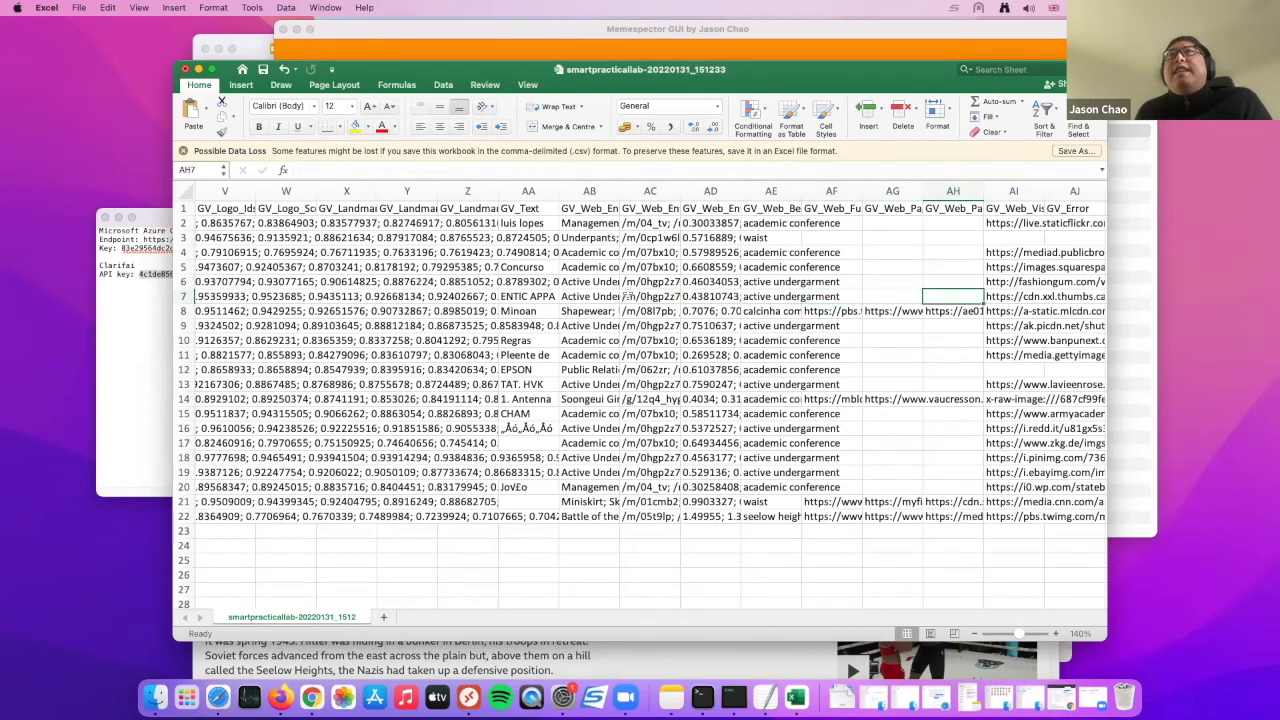
{"action": "key", "text": "Left"}
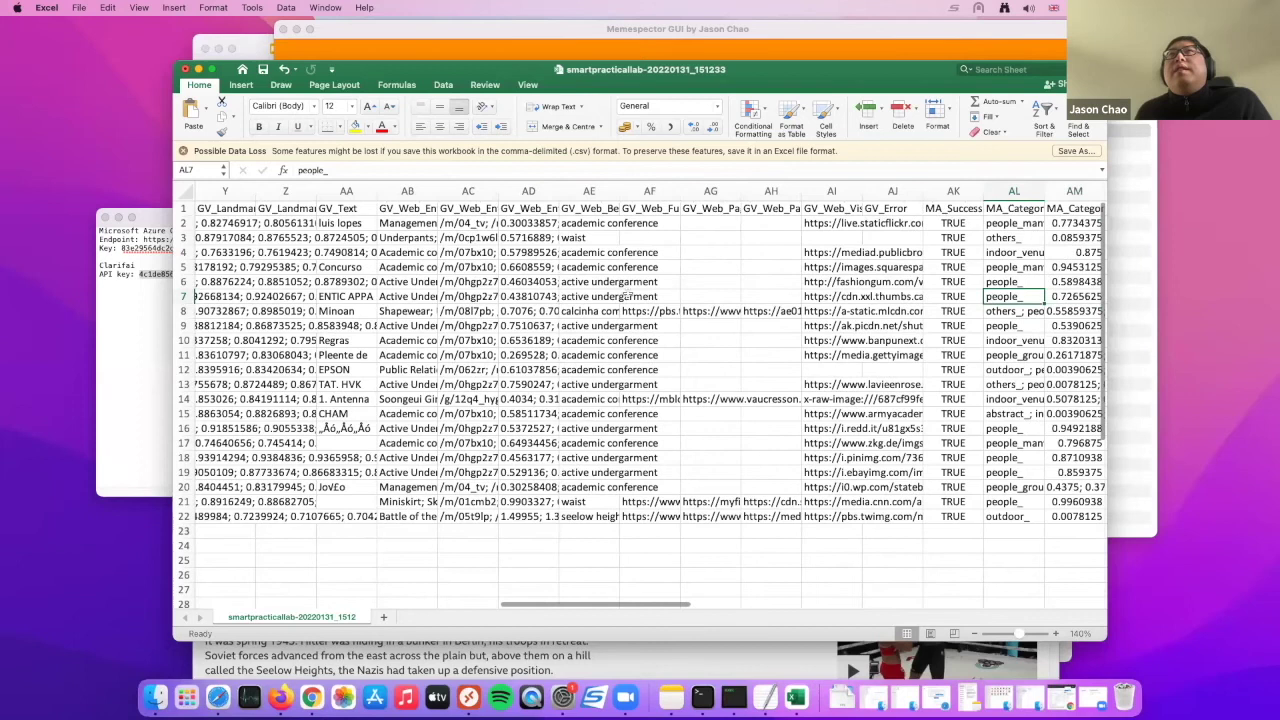
- Enlarge the formula bar and read the full matching-image URLs in cells AI2 and AH8
{"action": "left_click", "coordinate": [831, 225]}
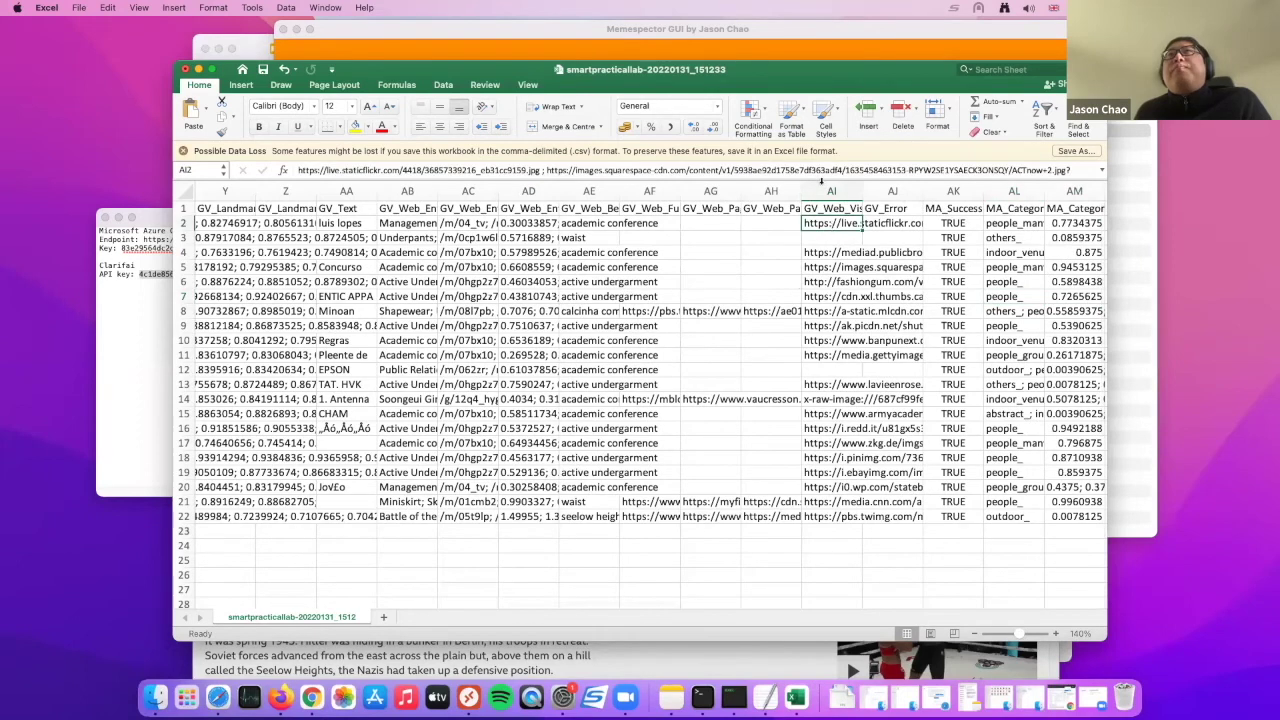
{"action": "left_click_drag", "start_coordinate": [800, 178], "coordinate": [798, 234]}
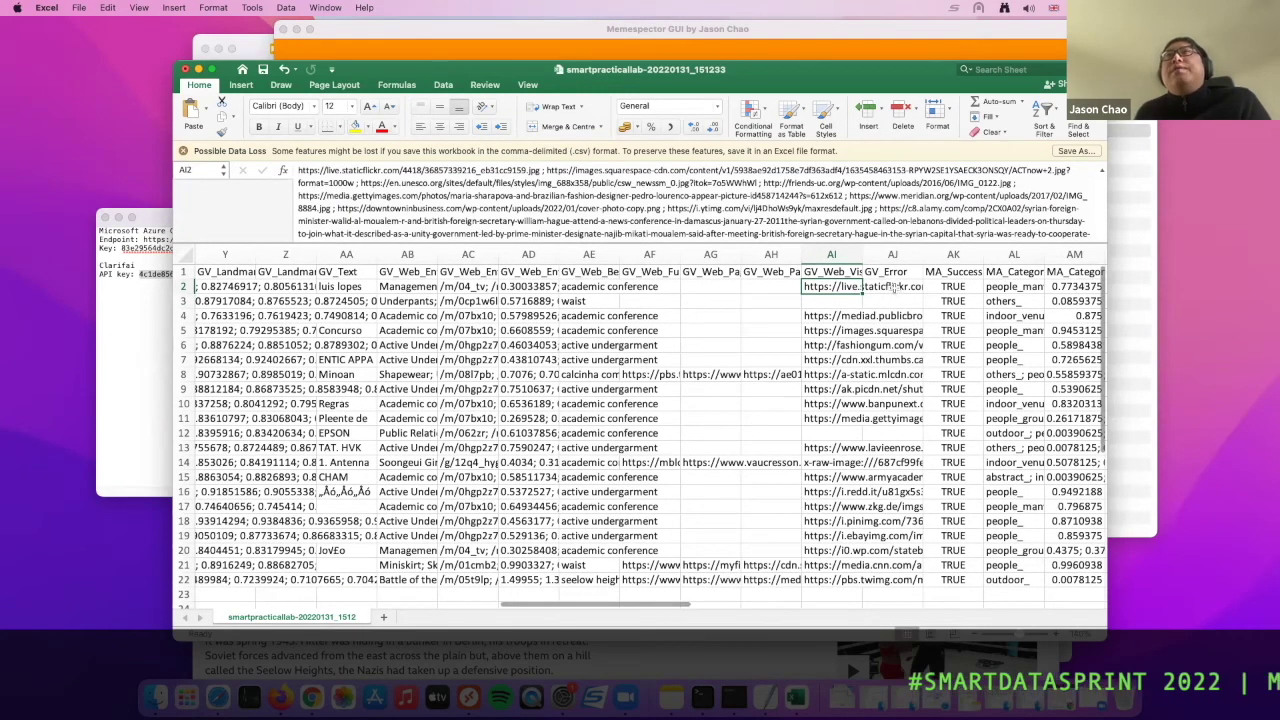
{"action": "left_click", "coordinate": [770, 373]}
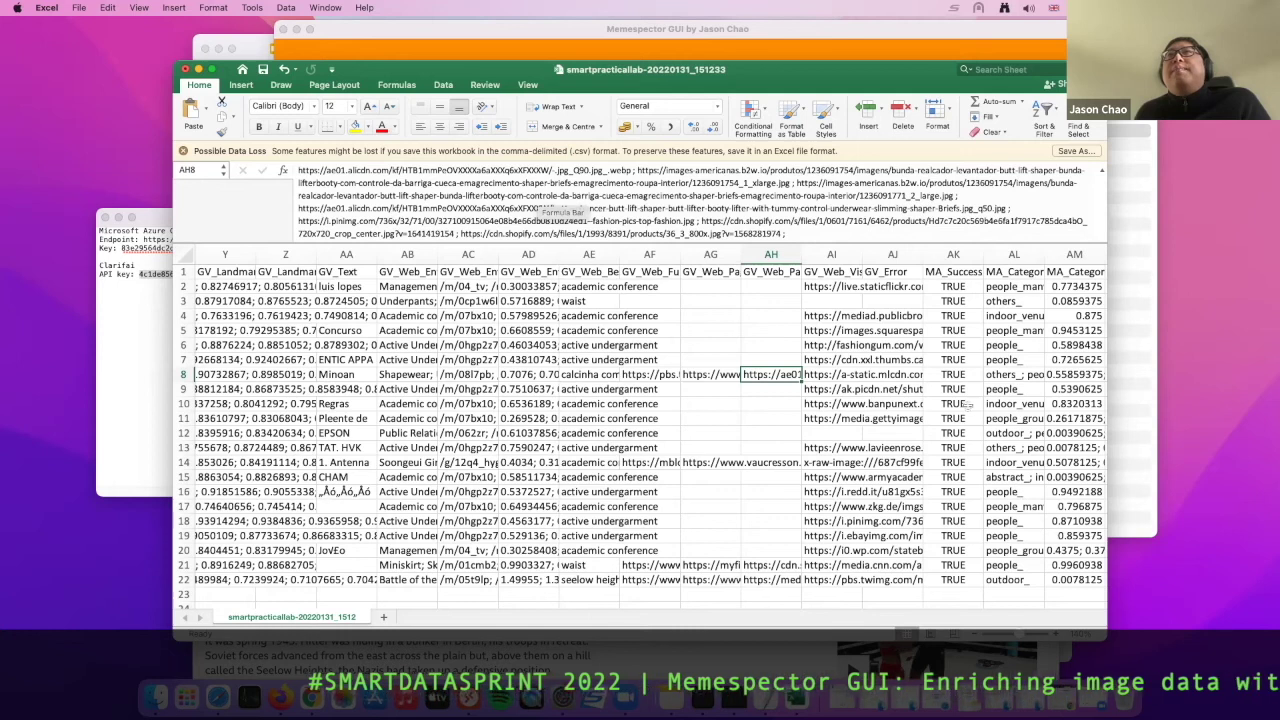
{"action": "left_click", "coordinate": [960, 389]}
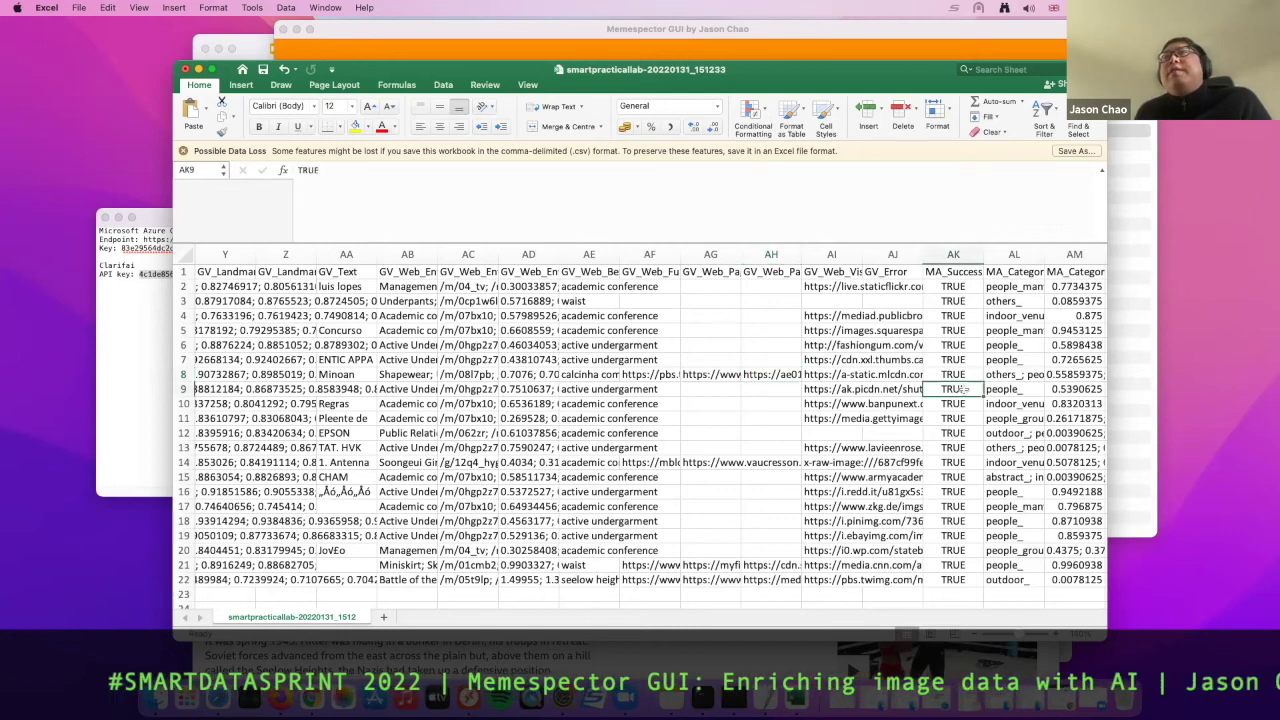
- Review row 9 across the Microsoft Azure category, adult-content, tag and description columns, ending at the image caption
{"action": "key", "text": "Right"}
{"action": "key", "text": "Right"}
{"action": "key", "text": "Right"}
{"action": "key", "text": "Right"}
{"action": "key", "text": "Right"}
{"action": "key", "text": "Right"}
{"action": "key", "text": "Right"}
{"action": "key", "text": "Right"}
{"action": "key", "text": "Right"}
{"action": "key", "text": "Right"}
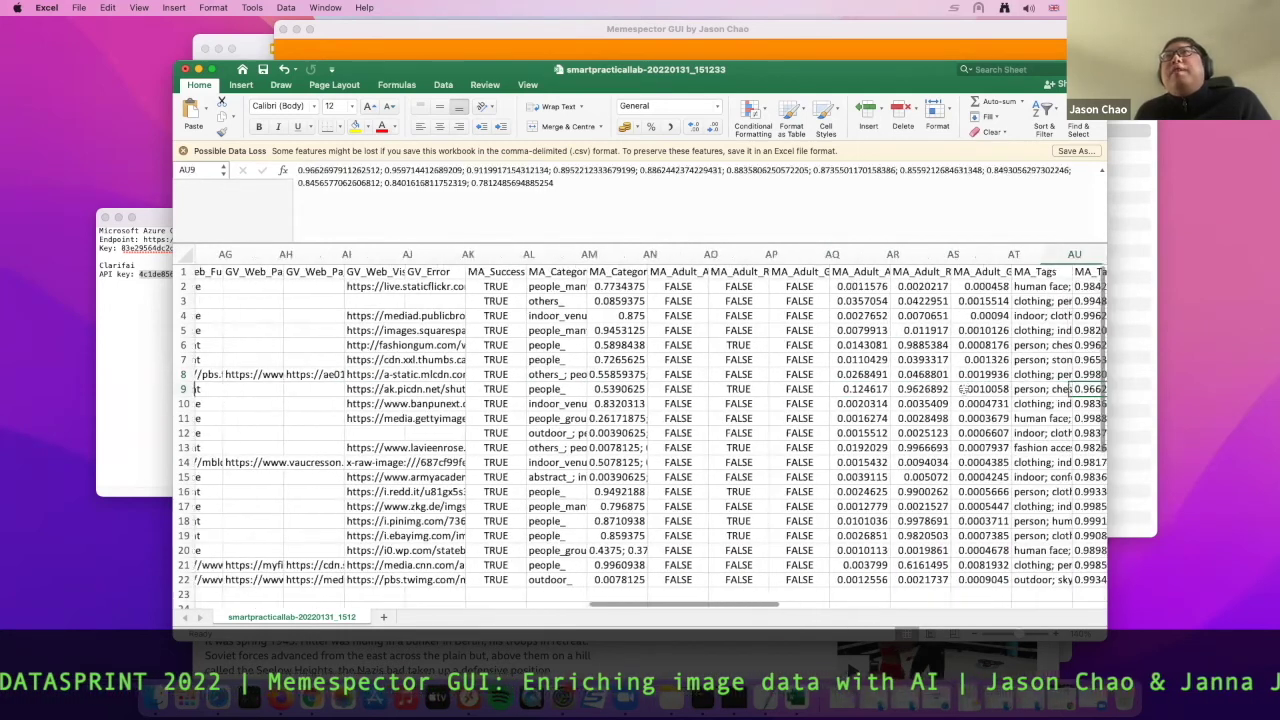
{"action": "key", "text": "Right"}
{"action": "key", "text": "Right"}
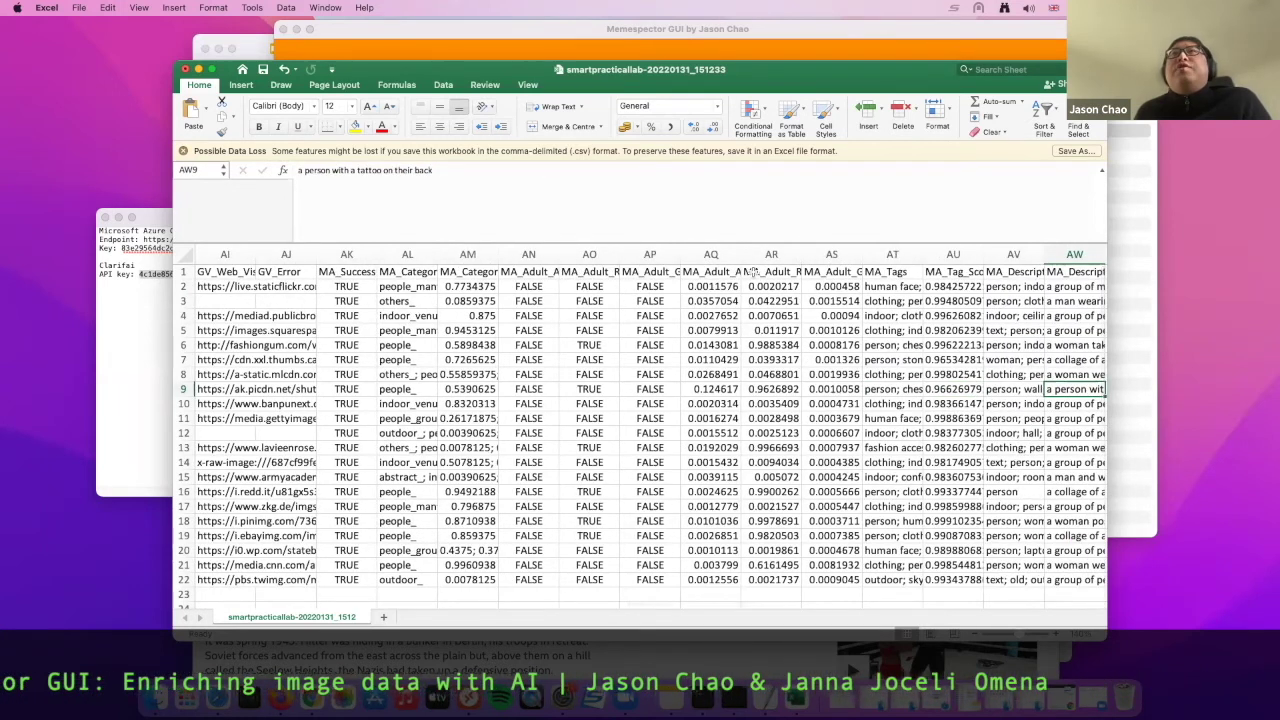
- Examine the Azure tags, tag scores and description caption of the image in row 4
{"action": "left_click", "coordinate": [813, 310]}
{"action": "key", "text": "Right"}
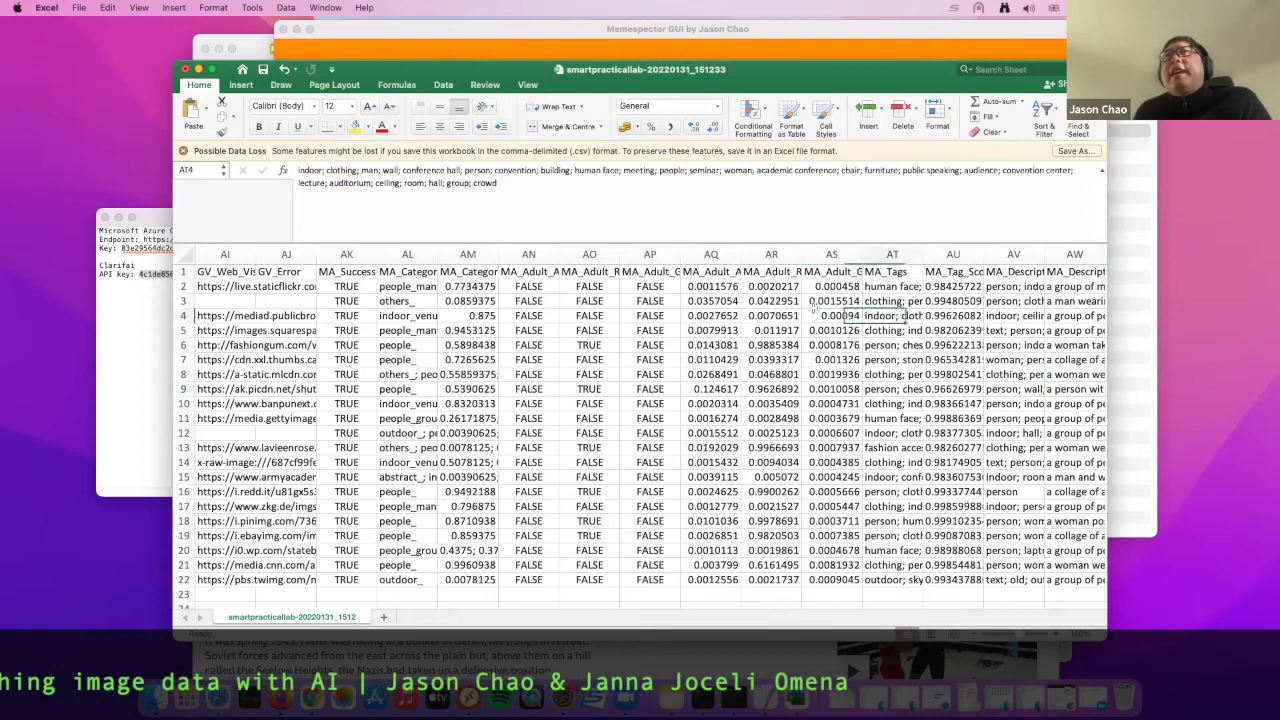
{"action": "key", "text": "Right"}
{"action": "key", "text": "Right"}
{"action": "key", "text": "Right"}
{"action": "key", "text": "Right"}
{"action": "key", "text": "Right"}
{"action": "key", "text": "Right"}
{"action": "key", "text": "Right"}
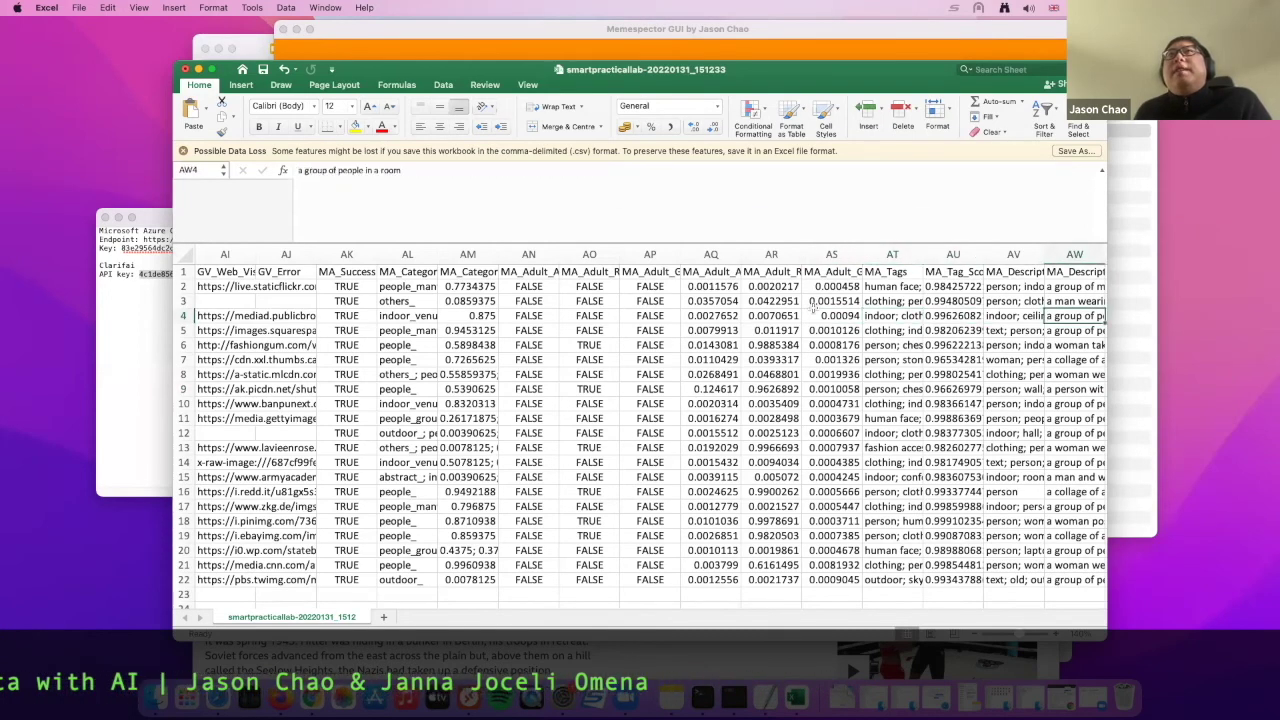
- Follow row 4 through the Azure face, object and brand columns to the Clarifai columns, and read its CL_Concepts cell
{"action": "key", "text": "Right"}
{"action": "key", "text": "Right"}
{"action": "key", "text": "Right"}
{"action": "key", "text": "Right"}
{"action": "key", "text": "Right"}
{"action": "key", "text": "Right"}
{"action": "key", "text": "Right"}
{"action": "key", "text": "Right"}
{"action": "key", "text": "Right"}
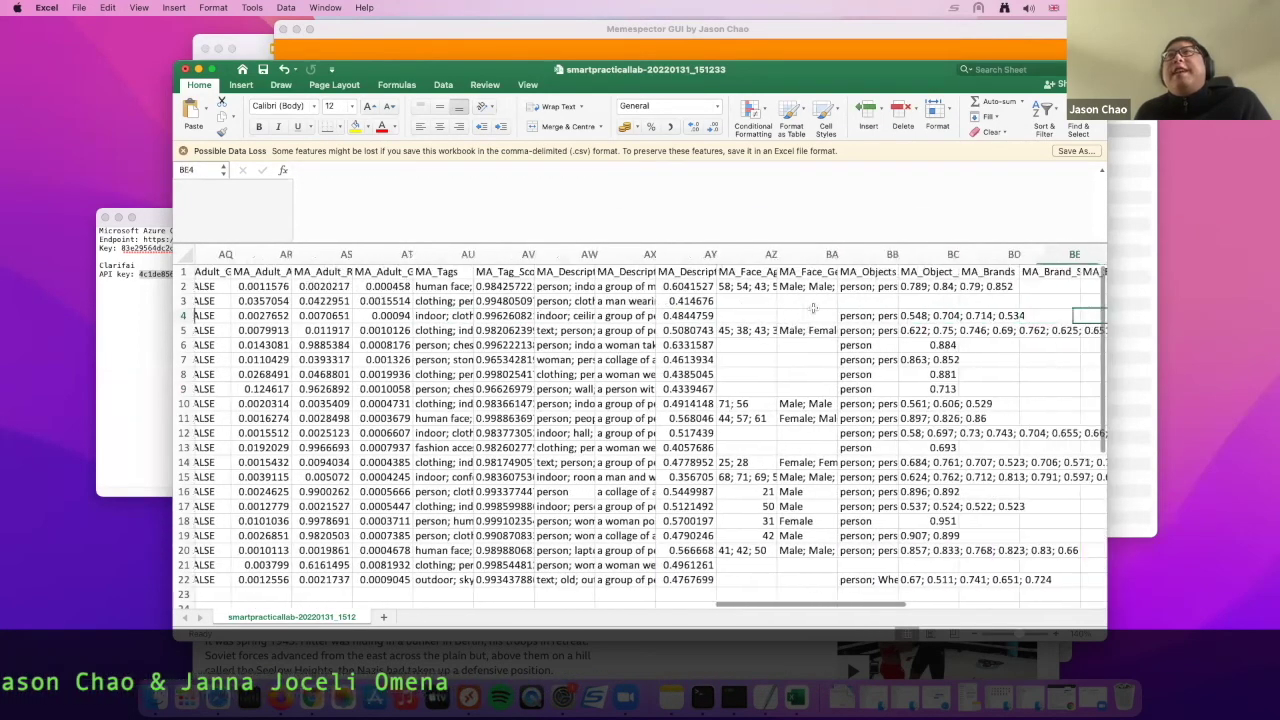
{"action": "key", "text": "Right"}
{"action": "key", "text": "Right"}
{"action": "key", "text": "Left"}
{"action": "key", "text": "Left"}
{"action": "key", "text": "Left"}
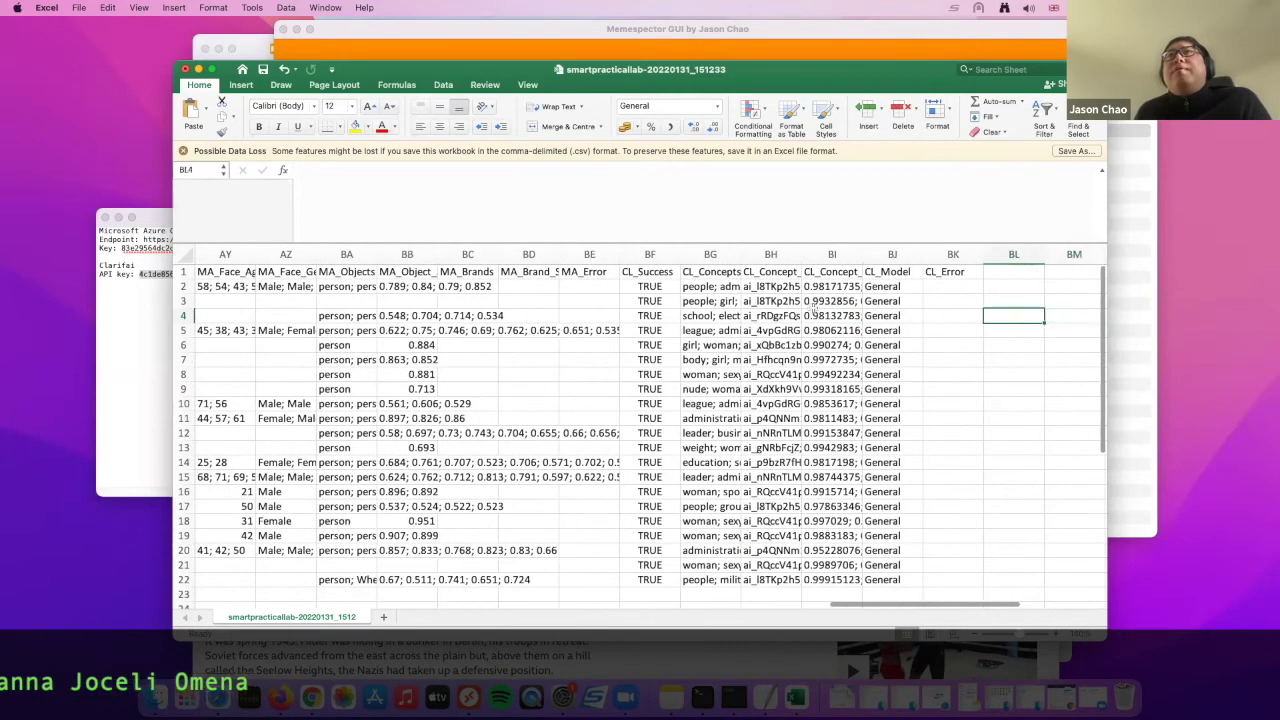
{"action": "key", "text": "Left"}
{"action": "key", "text": "Left"}
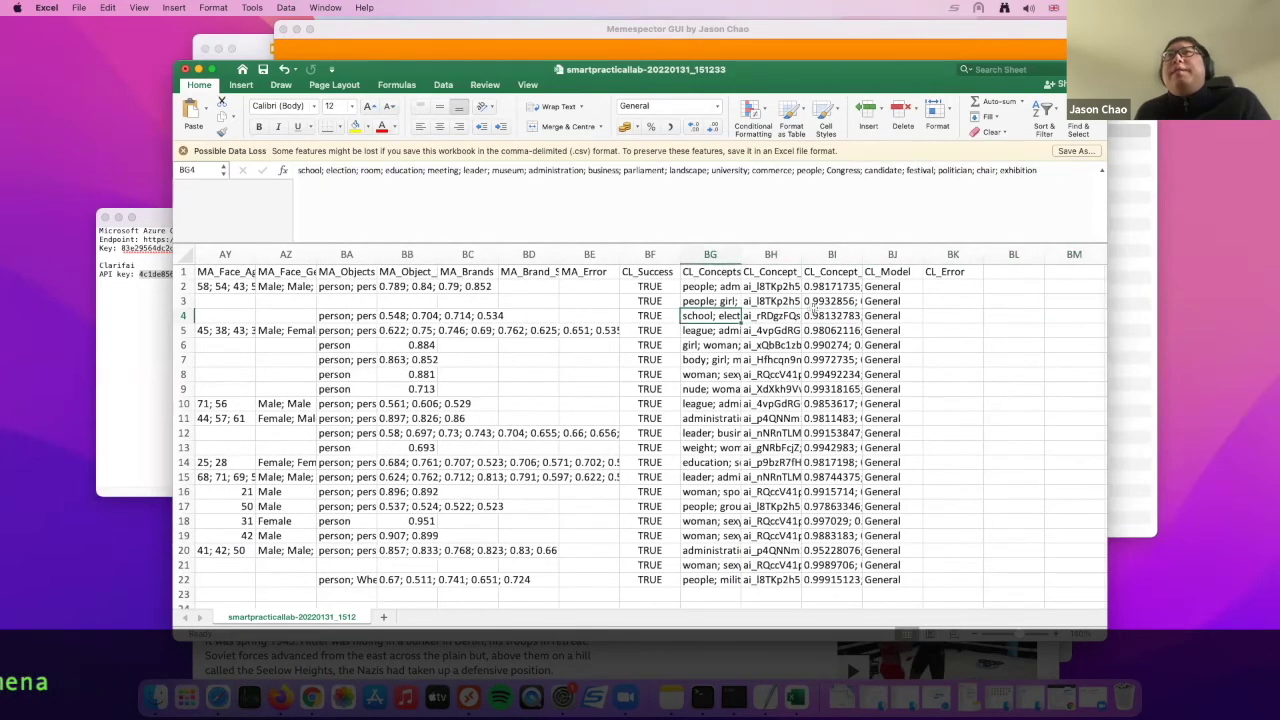
- Inspect the Clarifai concept ID header, the concept scores in row 7, the Azure object score in row 9 and the concept IDs in row 13
{"action": "left_click", "coordinate": [760, 271]}
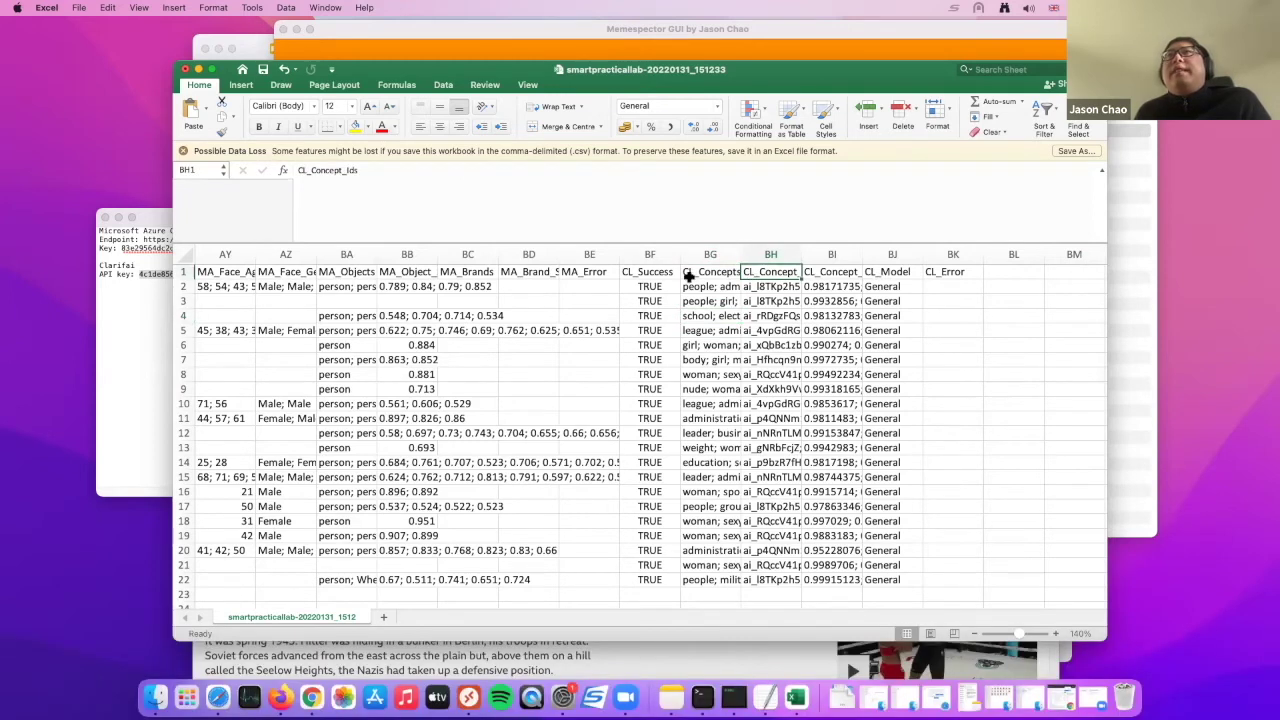
{"action": "left_click", "coordinate": [770, 374]}
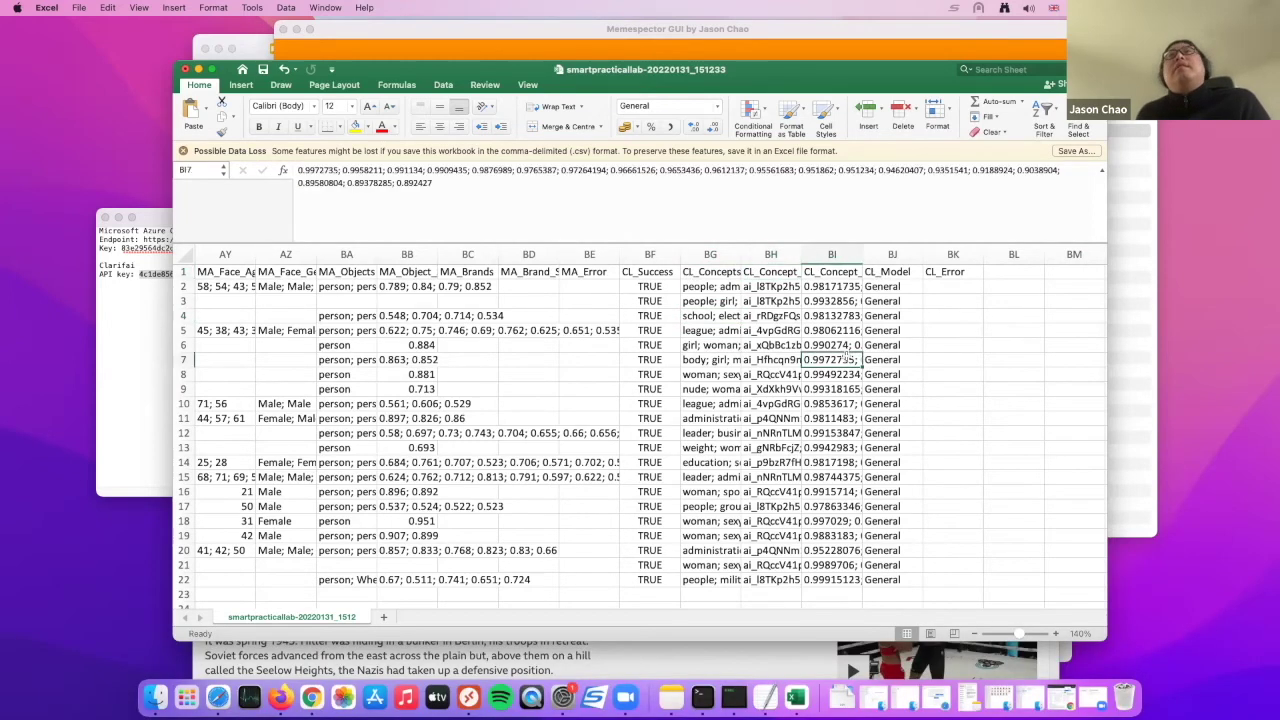
{"action": "left_click", "coordinate": [415, 389]}
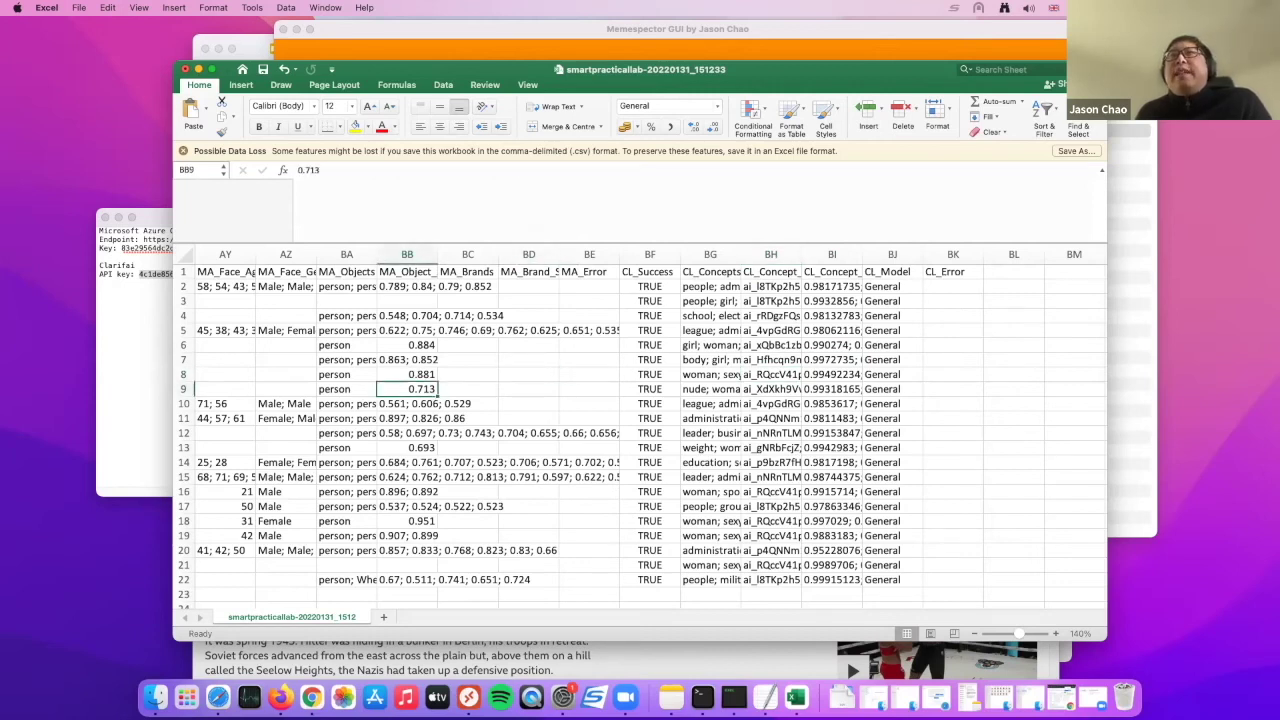
{"action": "left_click", "coordinate": [797, 444]}
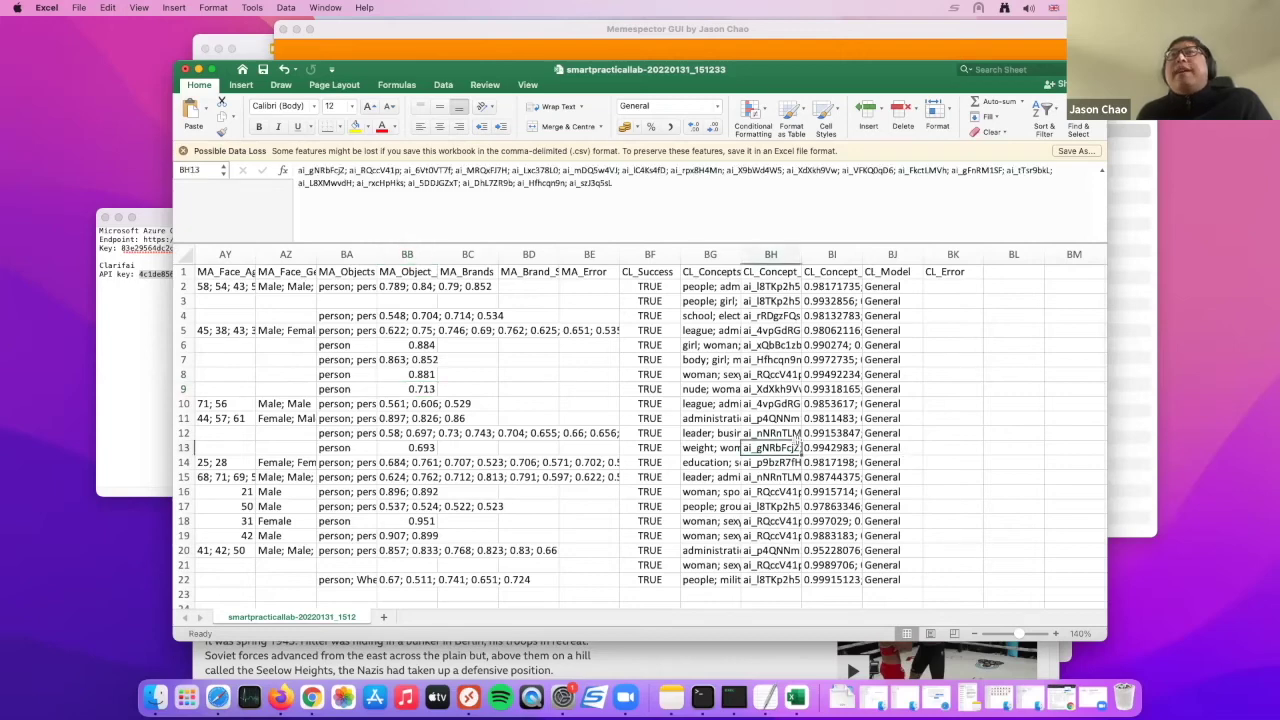
- Go back along row 13 from the Clarifai concept IDs to the Image_Location path in cell A13
{"action": "key", "text": "Left"}
{"action": "key", "text": "Left"}
{"action": "key", "text": "Left"}
{"action": "key", "text": "Left"}
{"action": "key", "text": "Left"}
{"action": "key", "text": "Left"}
{"action": "key", "text": "Left"}
{"action": "key", "text": "Left"}
{"action": "key", "text": "Left"}
{"action": "key", "text": "Left"}
{"action": "key", "text": "Left"}
{"action": "key", "text": "Left"}
{"action": "key", "text": "Left"}
{"action": "key", "text": "Left"}
{"action": "key", "text": "Left"}
{"action": "key", "text": "Left"}
{"action": "key", "text": "Left"}
{"action": "key", "text": "Left"}
{"action": "key", "text": "Left"}
{"action": "key", "text": "Left"}
{"action": "key", "text": "Left"}
{"action": "key", "text": "Left"}
{"action": "key", "text": "Left"}
{"action": "key", "text": "Left"}
{"action": "key", "text": "Left"}
{"action": "key", "text": "Left"}
{"action": "key", "text": "Left"}
{"action": "key", "text": "Left"}
{"action": "key", "text": "Left"}
{"action": "key", "text": "Left"}
{"action": "key", "text": "Left"}
{"action": "key", "text": "Left"}
{"action": "key", "text": "Left"}
{"action": "key", "text": "Left"}
{"action": "key", "text": "Left"}
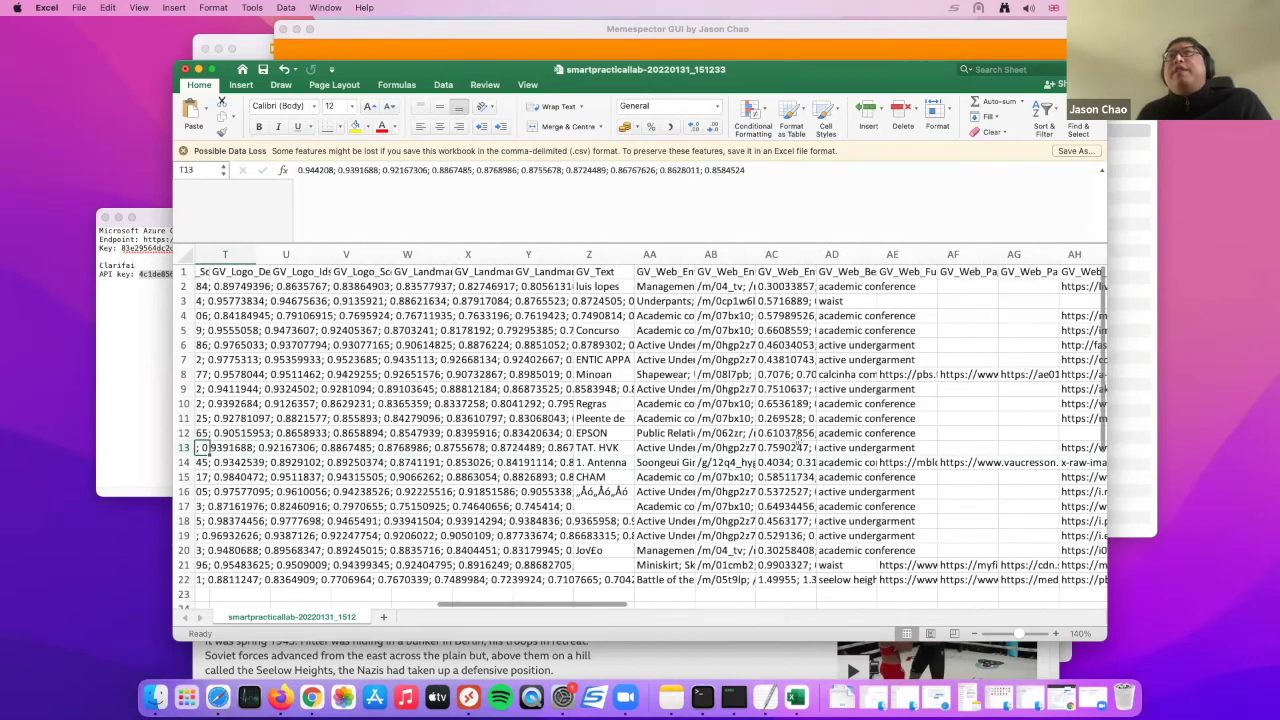
{"action": "key", "text": "Left"}
{"action": "key", "text": "Left"}
{"action": "key", "text": "Left"}
{"action": "key", "text": "Left"}
{"action": "key", "text": "Left"}
{"action": "key", "text": "Left"}
{"action": "key", "text": "Left"}
{"action": "key", "text": "Left"}
{"action": "key", "text": "Left"}
{"action": "key", "text": "Left"}
{"action": "key", "text": "Left"}
{"action": "key", "text": "Left"}
{"action": "key", "text": "Left"}
{"action": "key", "text": "Left"}
{"action": "key", "text": "Left"}
{"action": "key", "text": "Left"}
{"action": "key", "text": "Left"}
{"action": "key", "text": "Left"}
{"action": "key", "text": "Left"}
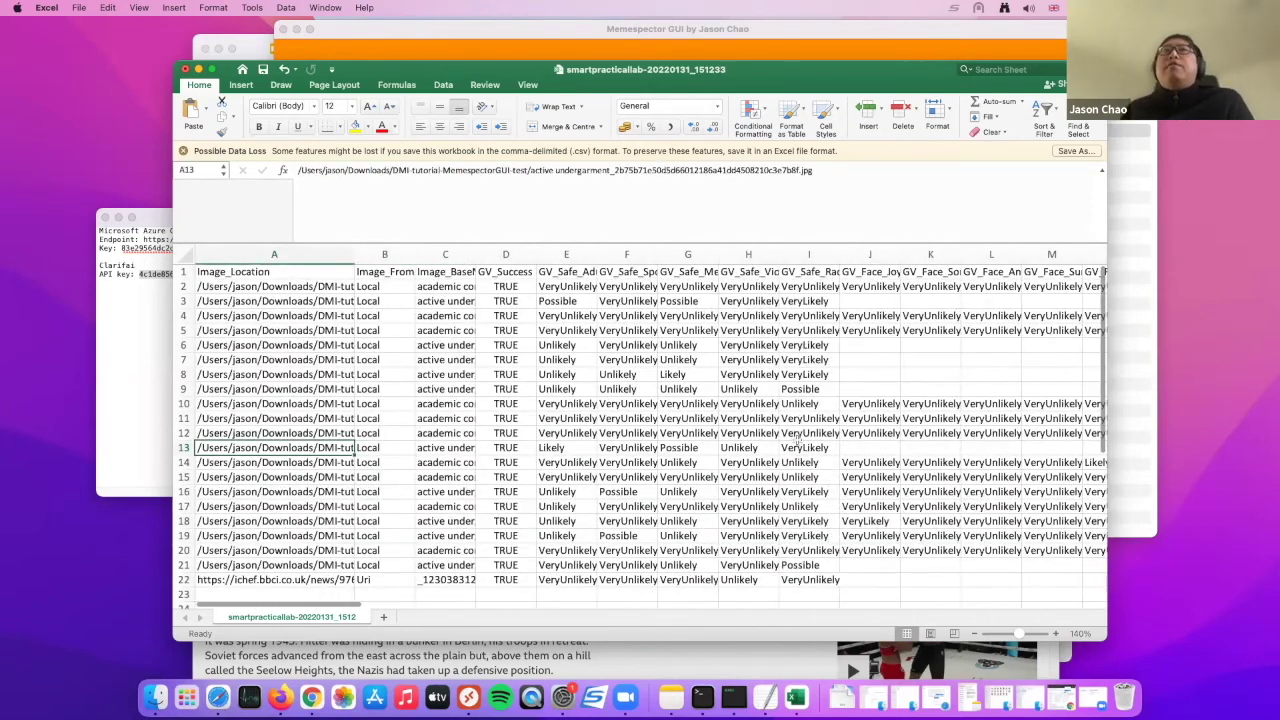